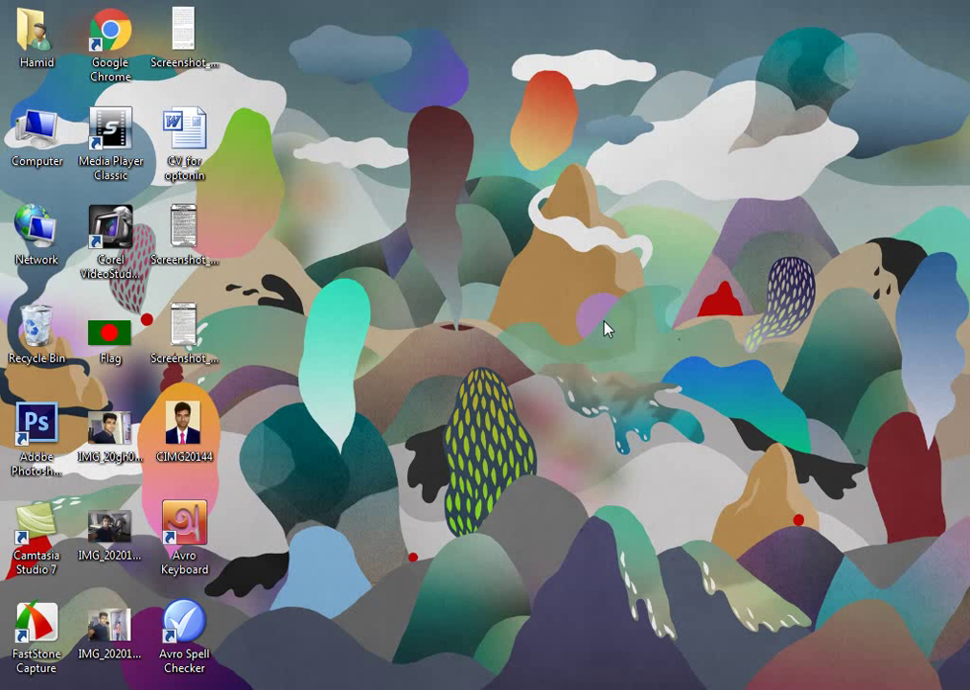
Step: Switch to Photoshop and create a new 640 × 320 px RGB document at 72 pixels/inch, filled with the background color
mouse_move(319, 688)
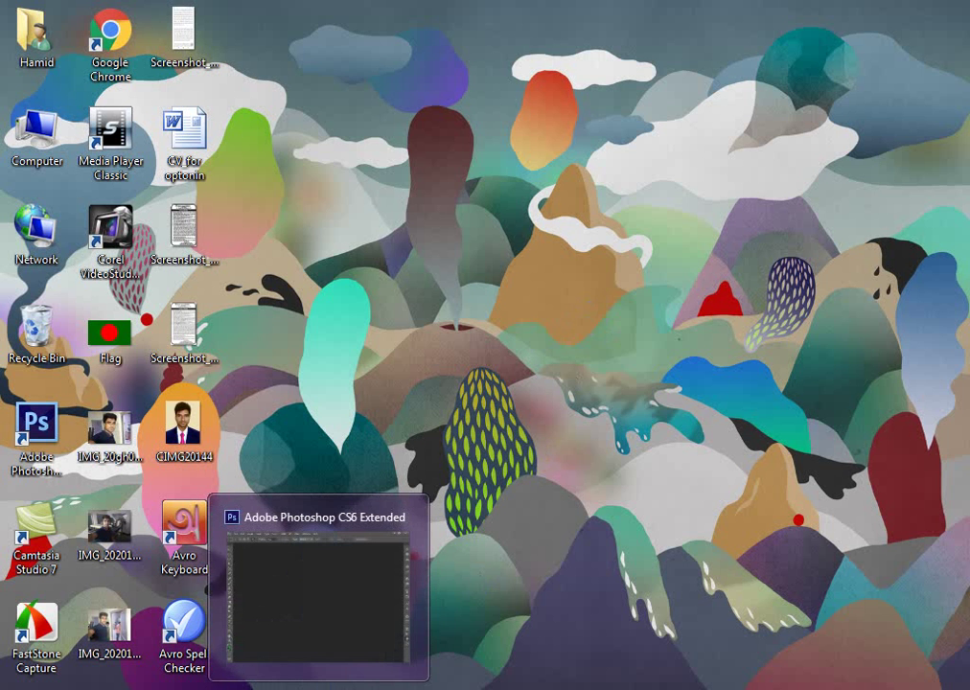
left_click(320, 689)
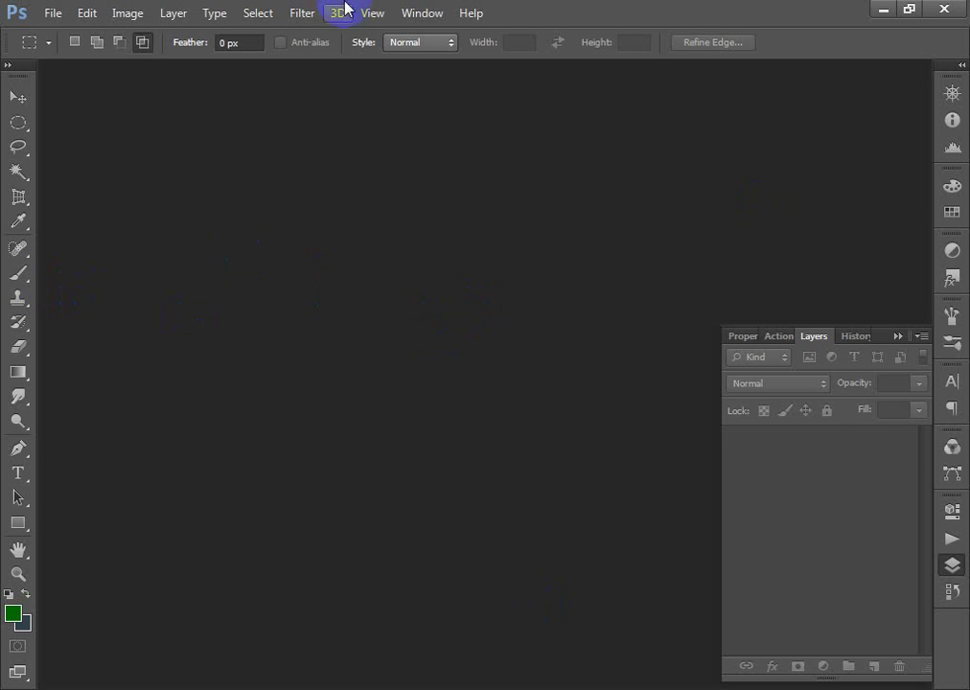
left_click(53, 13)
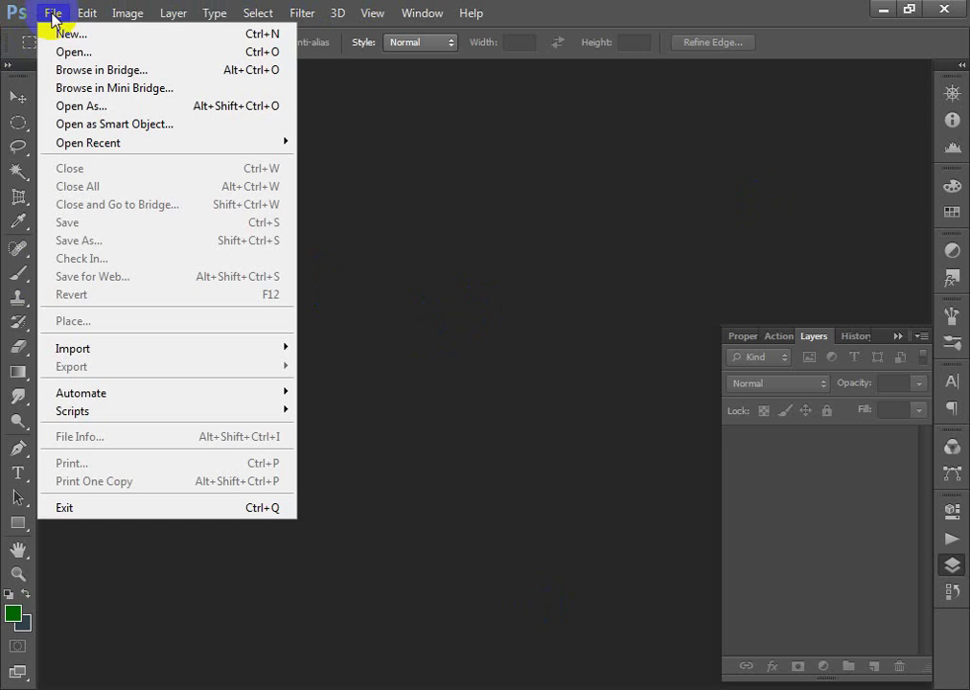
left_click(65, 32)
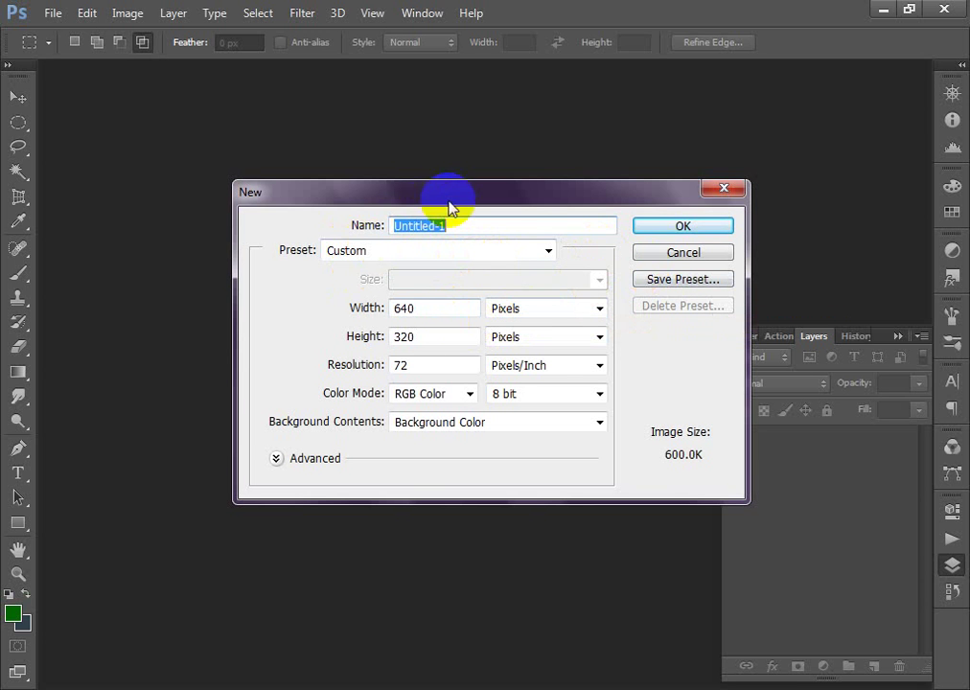
left_click(675, 228)
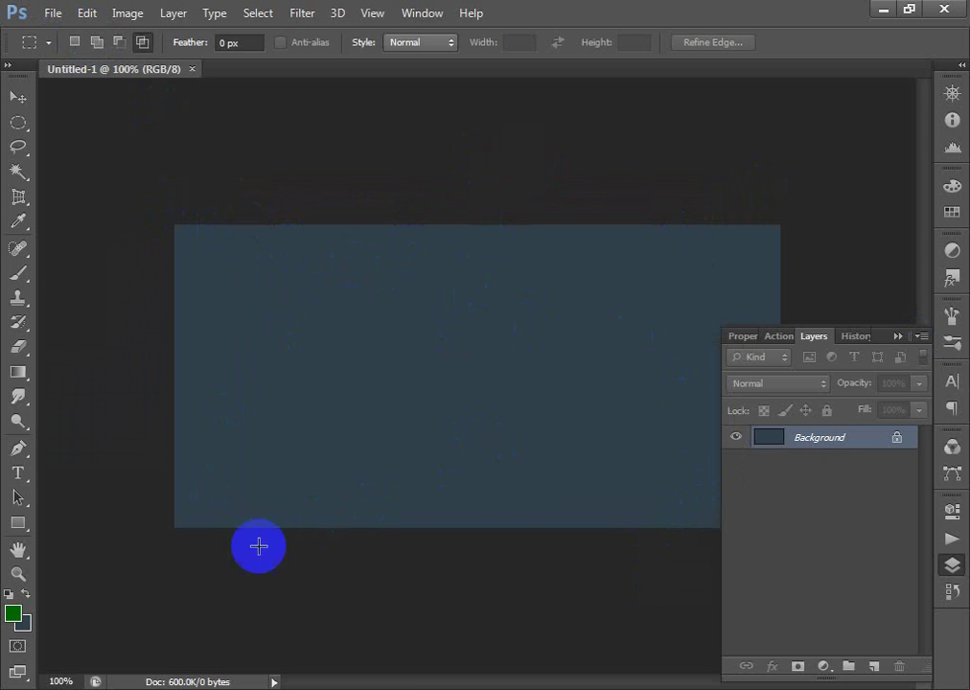
Step: Create another new 640 × 320 px RGB document at 72 pixels/inch with white background contents
left_click(53, 14)
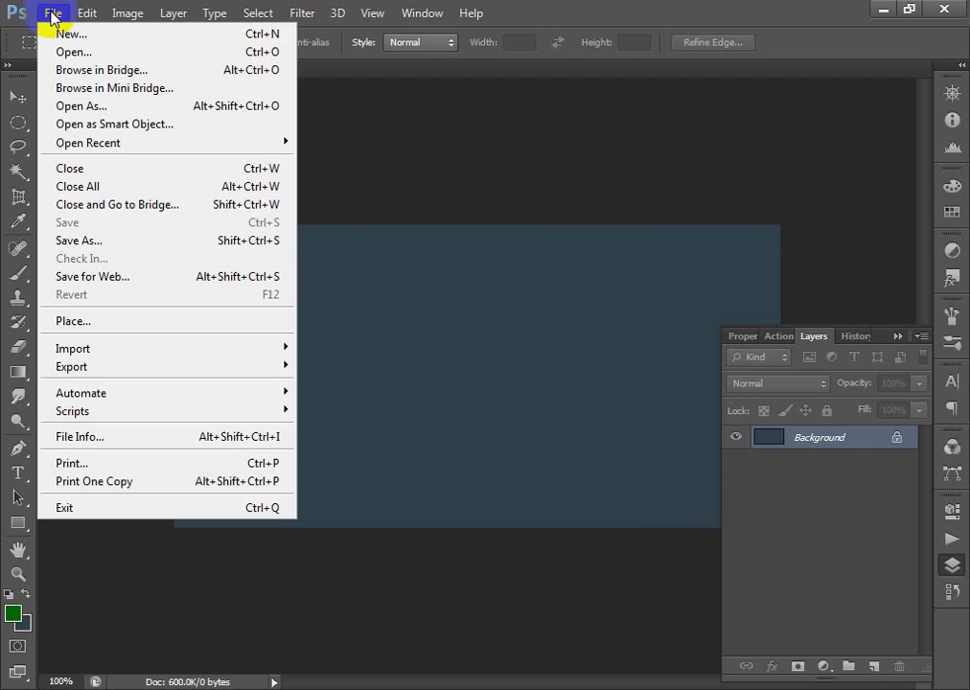
left_click(77, 34)
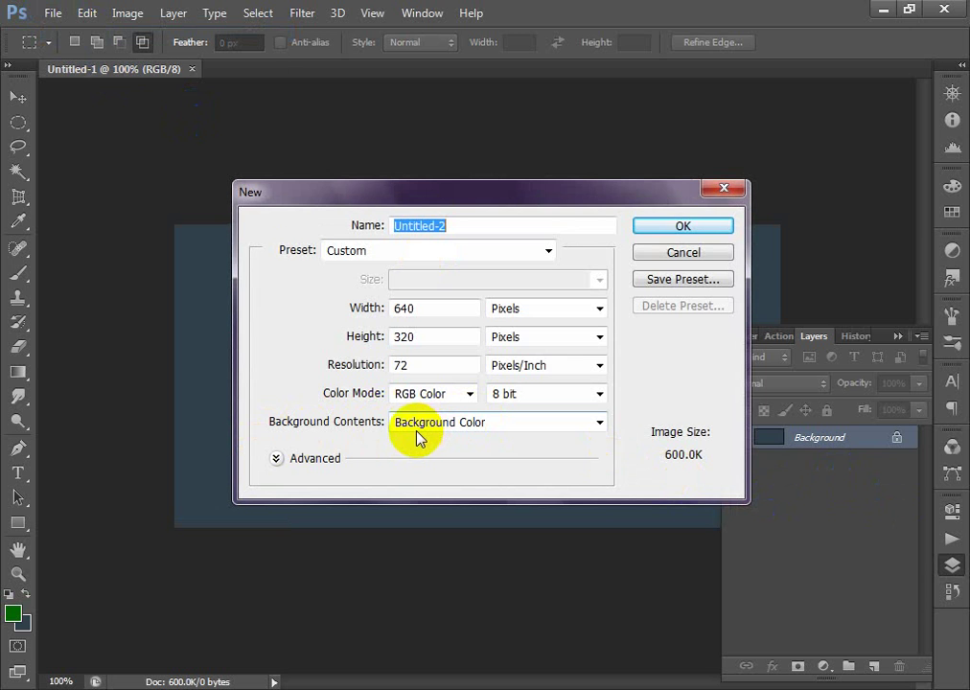
left_click(495, 431)
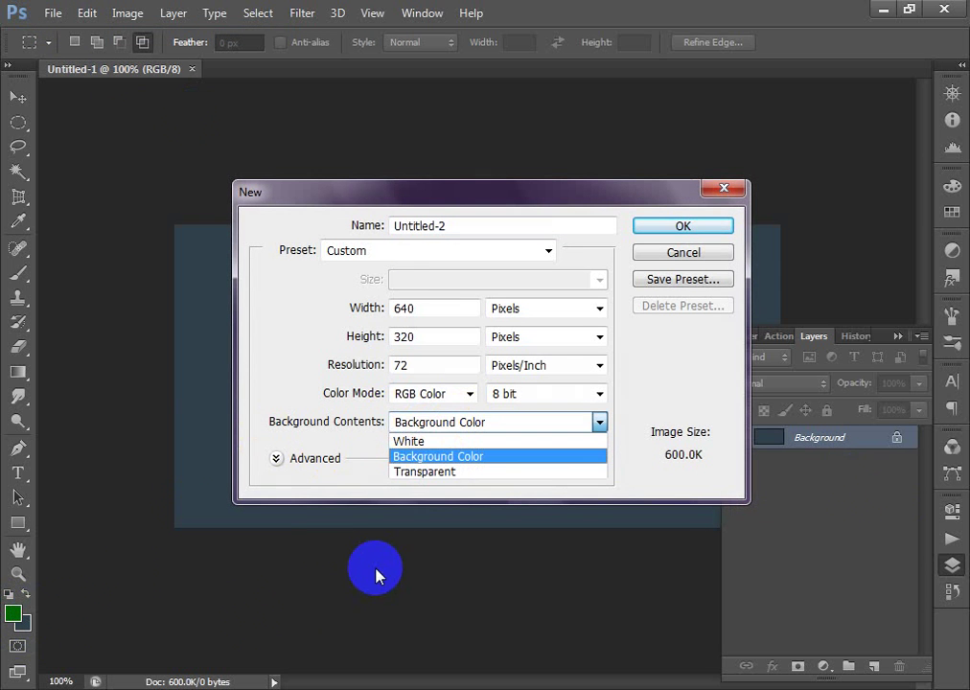
left_click(455, 458)
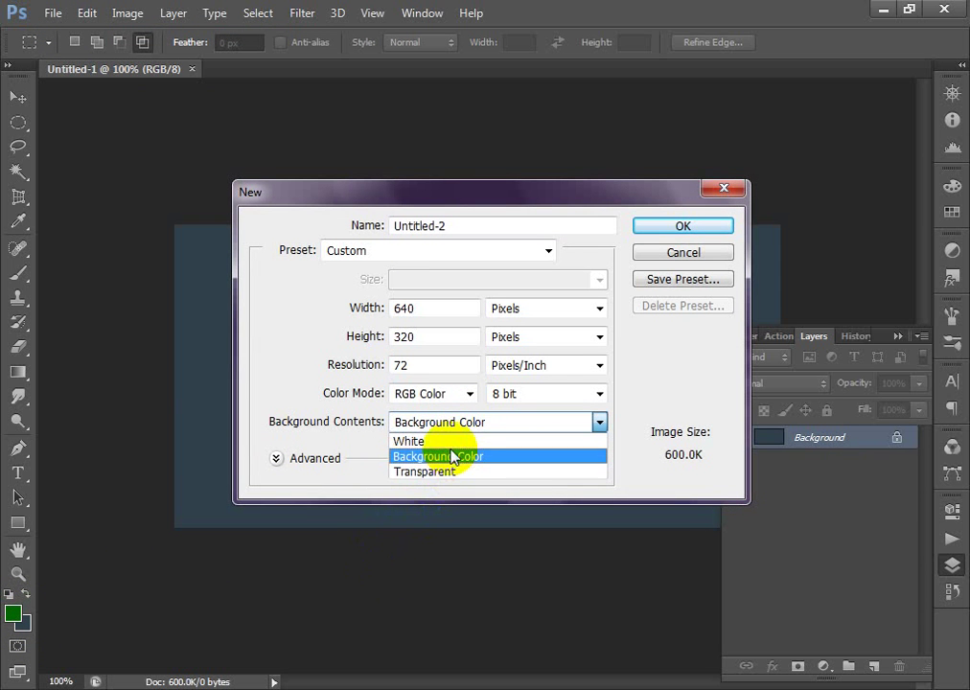
left_click(454, 442)
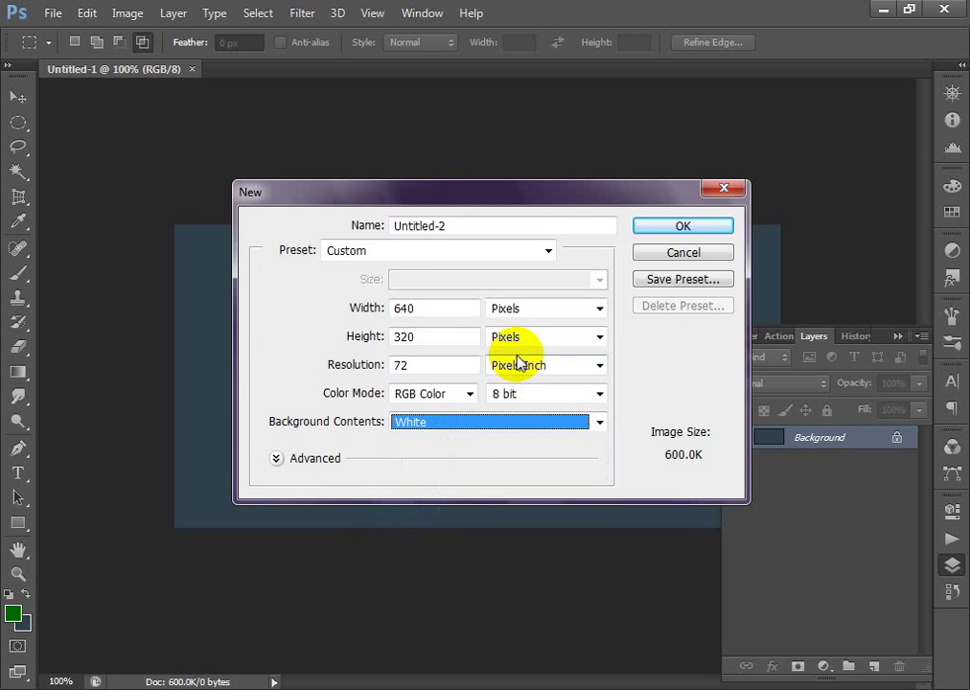
left_click(664, 226)
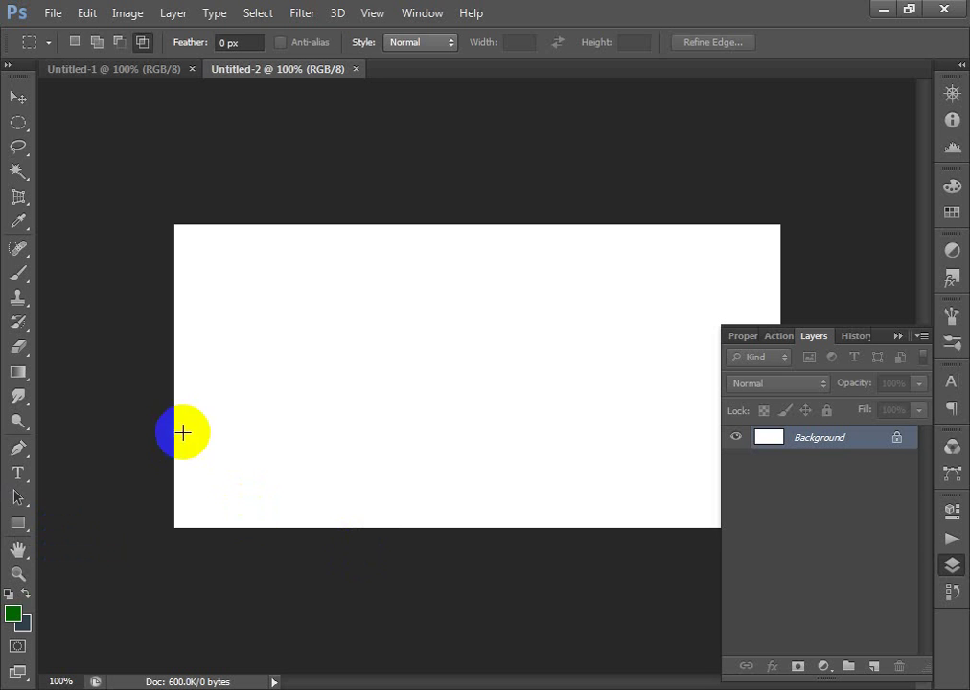
Step: Draw a green rectangle shape about 206 × 160 px in the canvas's upper-left area and remove its stroke
key("u")
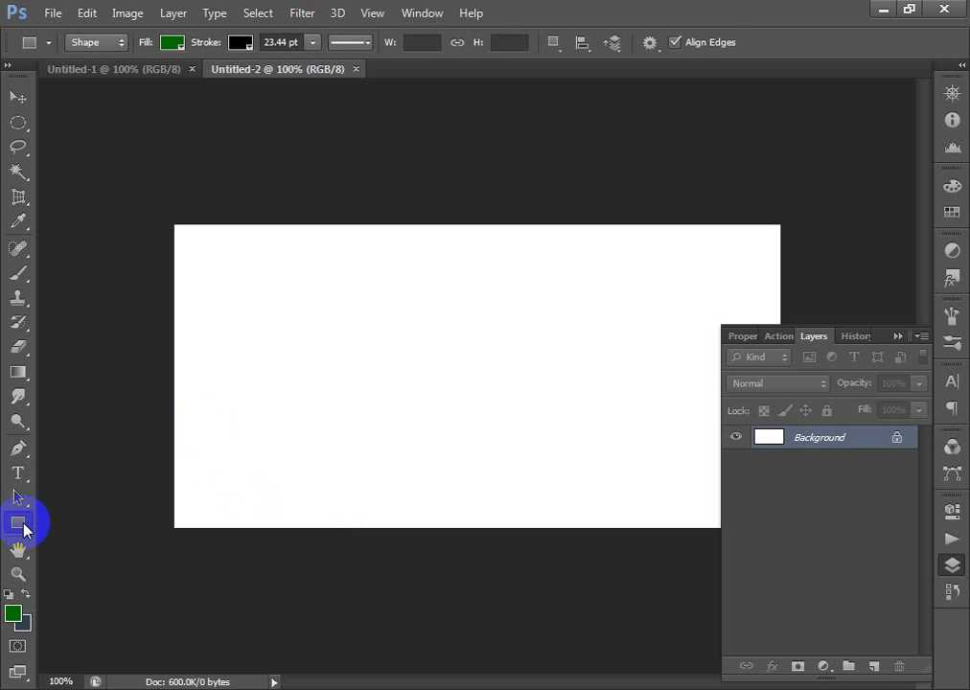
left_click(19, 523)
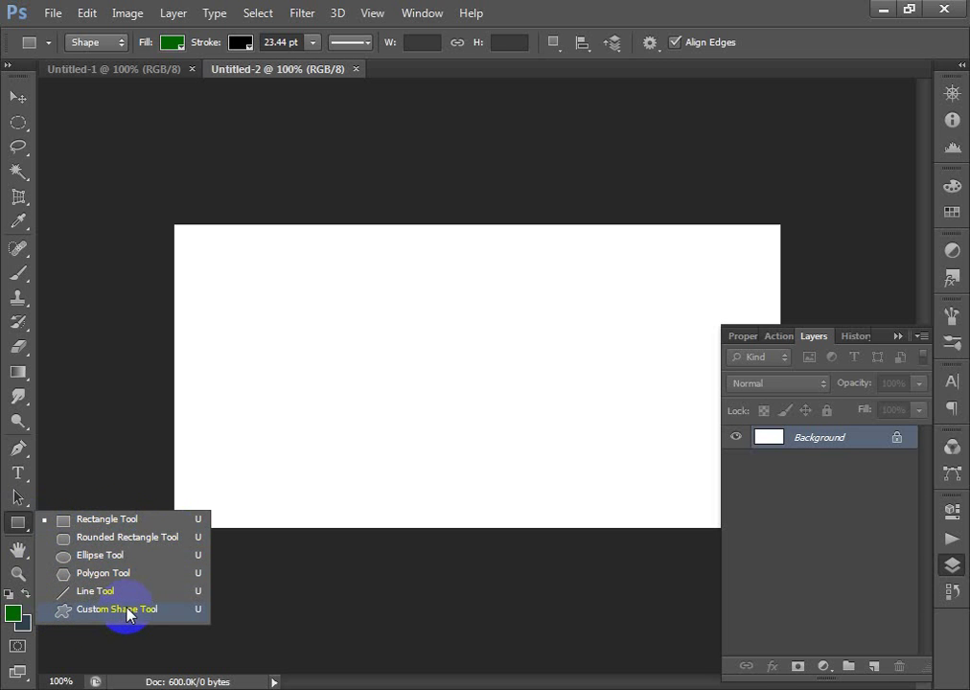
left_click(93, 526)
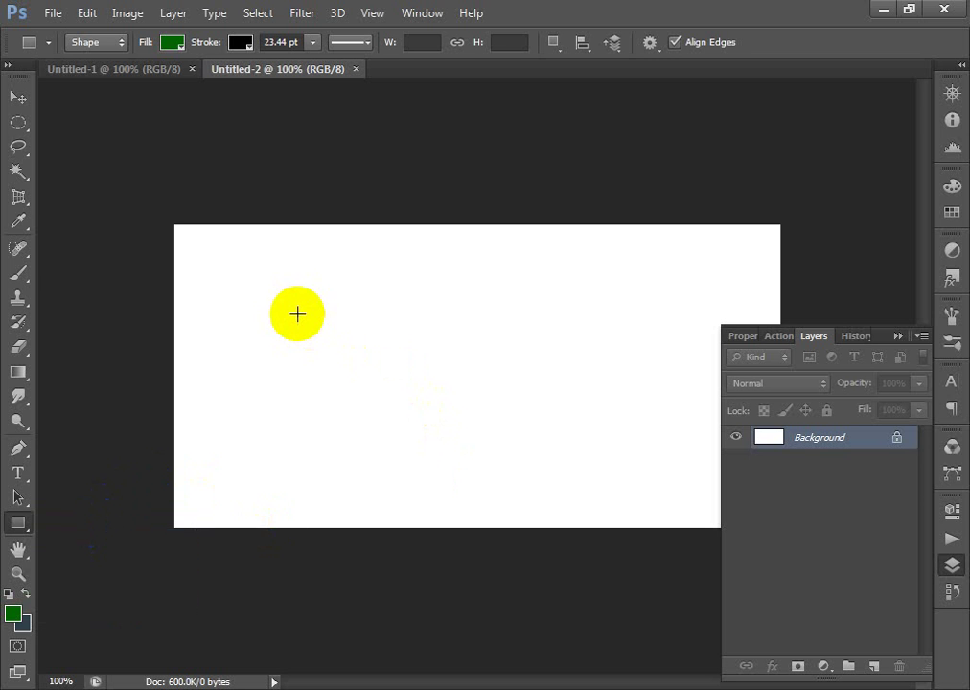
mouse_move(297, 314)
left_mouse_down()
mouse_move(404, 402)
mouse_move(401, 365)
mouse_move(361, 346)
mouse_move(351, 361)
mouse_move(392, 372)
mouse_move(375, 354)
mouse_move(394, 390)
mouse_move(374, 396)
mouse_move(394, 389)
left_mouse_up()
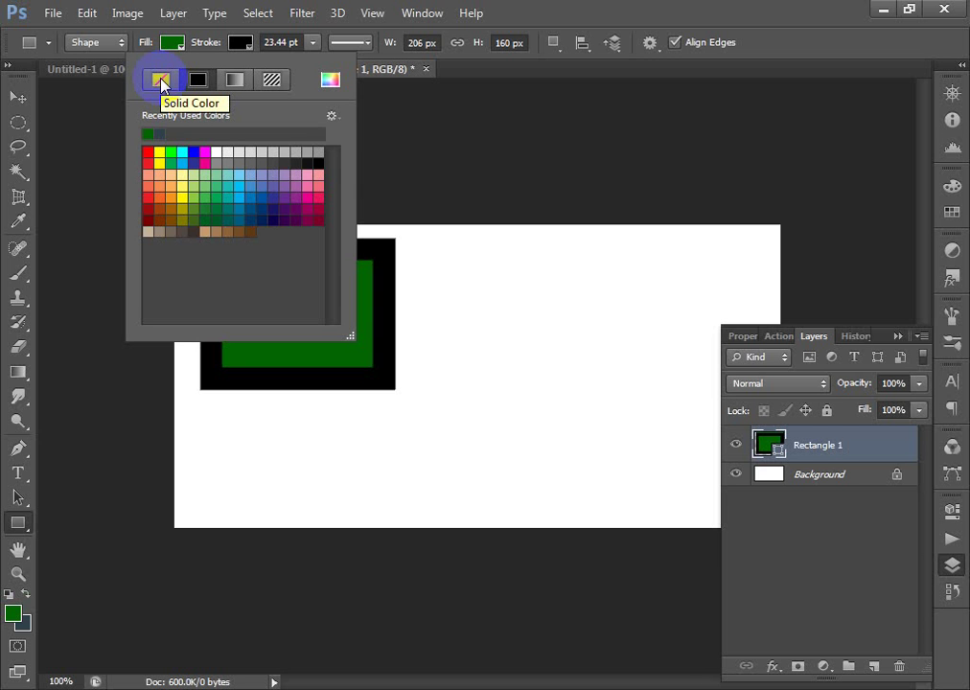
left_click(160, 80)
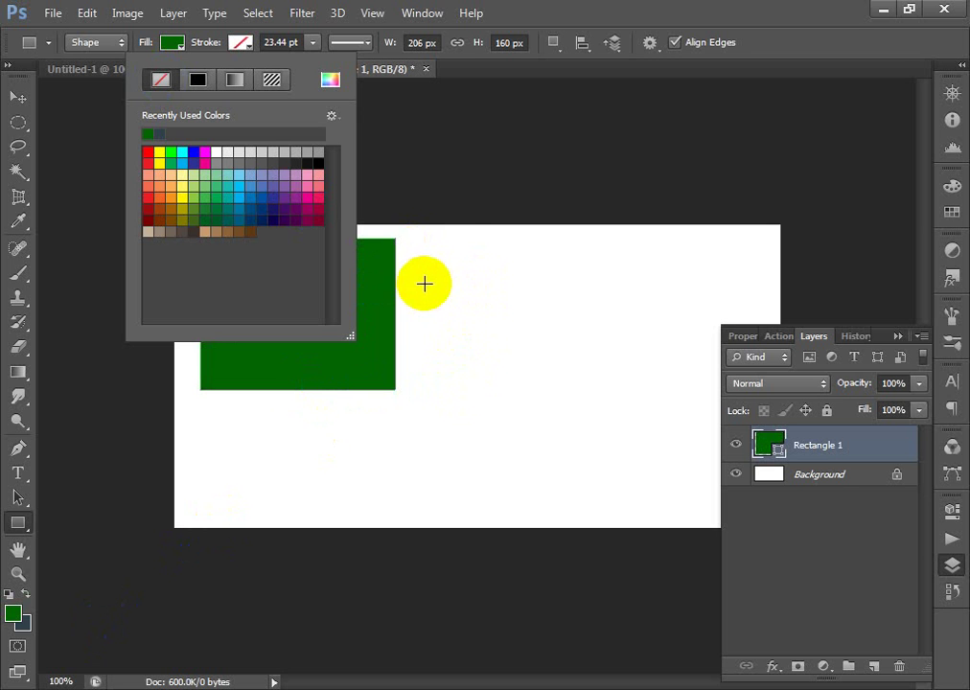
left_click(535, 18)
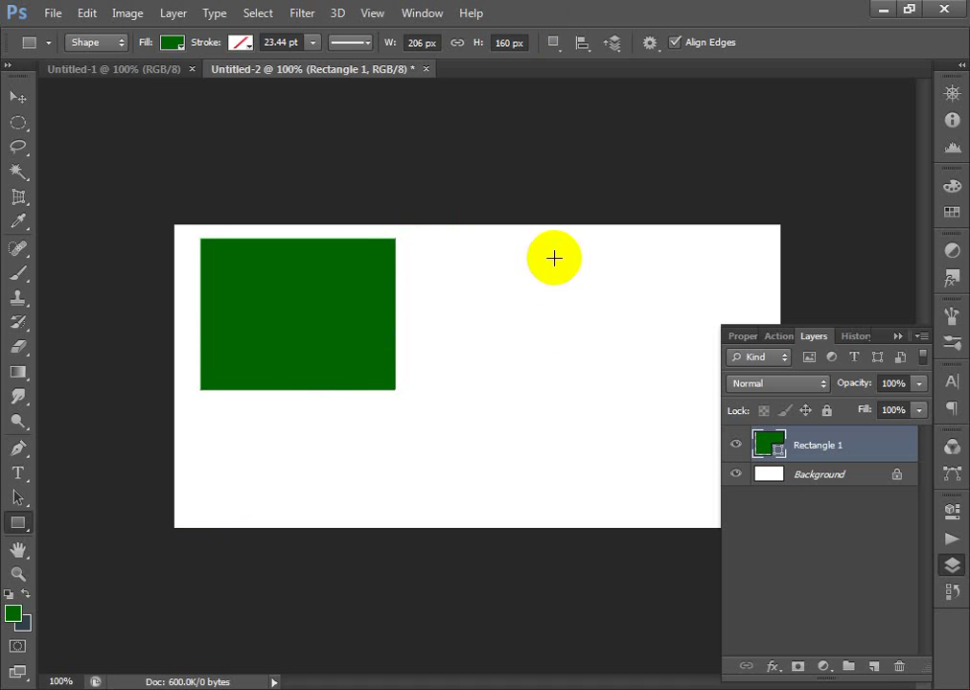
key("ctrl+space")
left_click_drag(142, 210, 747, 524)
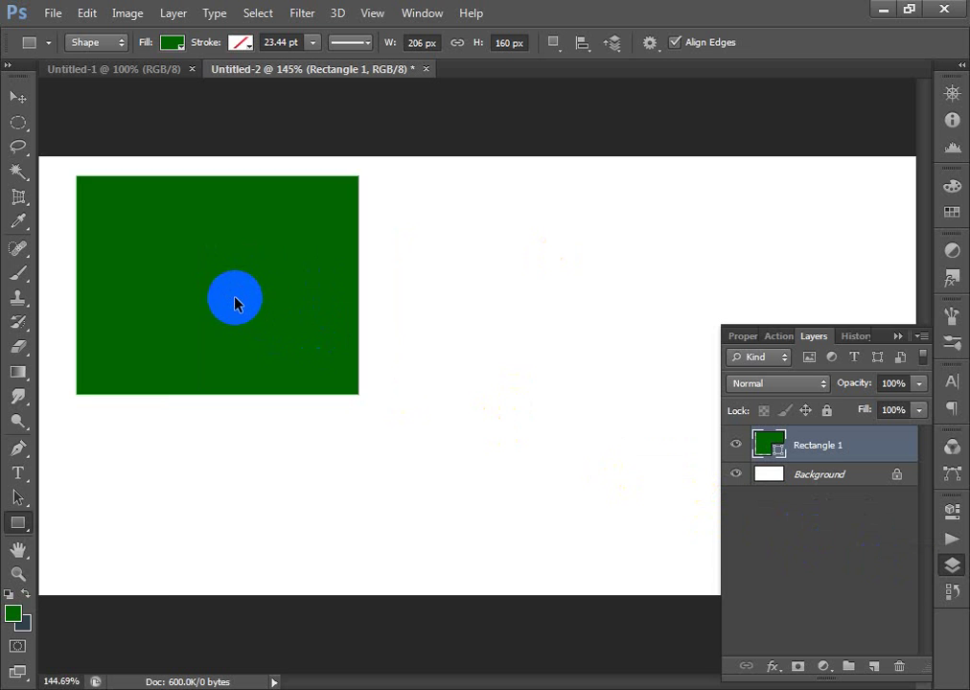
key("ctrl+1")
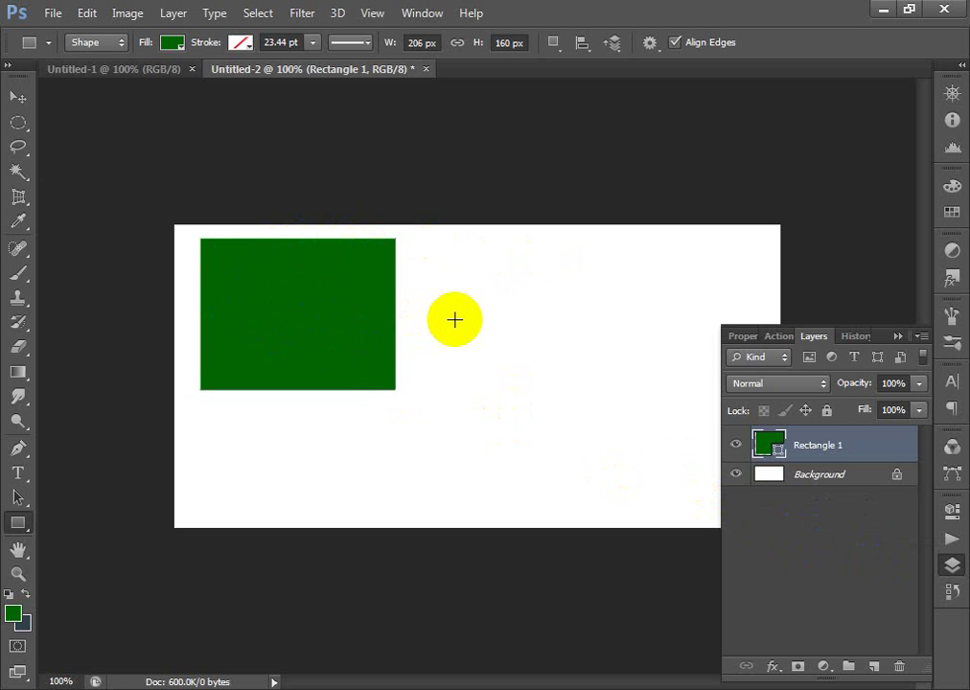
left_click(371, 333)
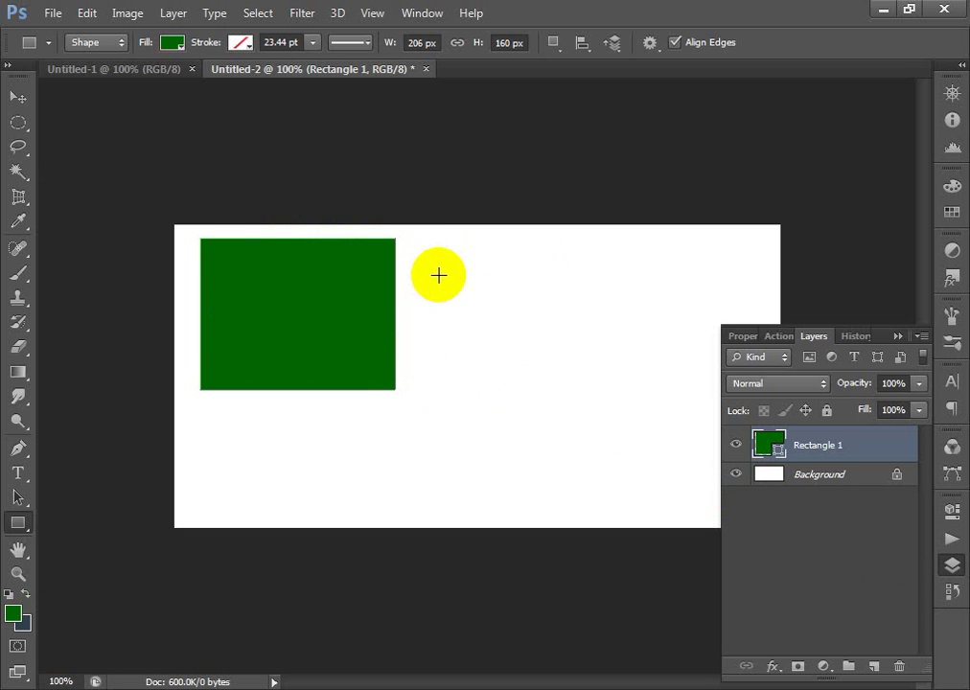
Step: Create a 100 × 100 px square, placed from its center, just right of the large green rectangle
left_click(467, 325)
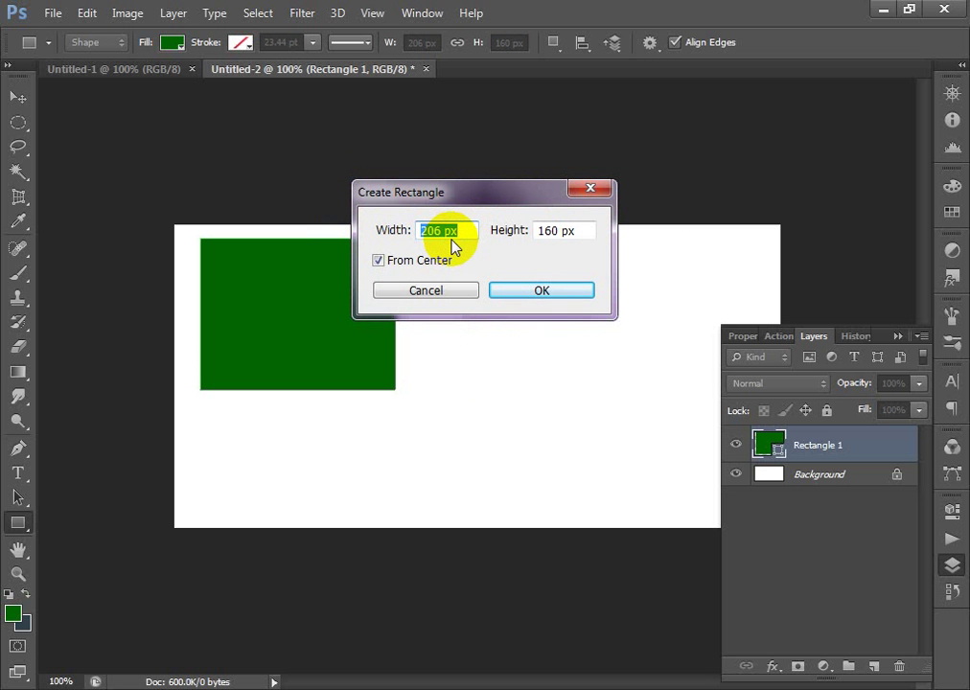
type("100")
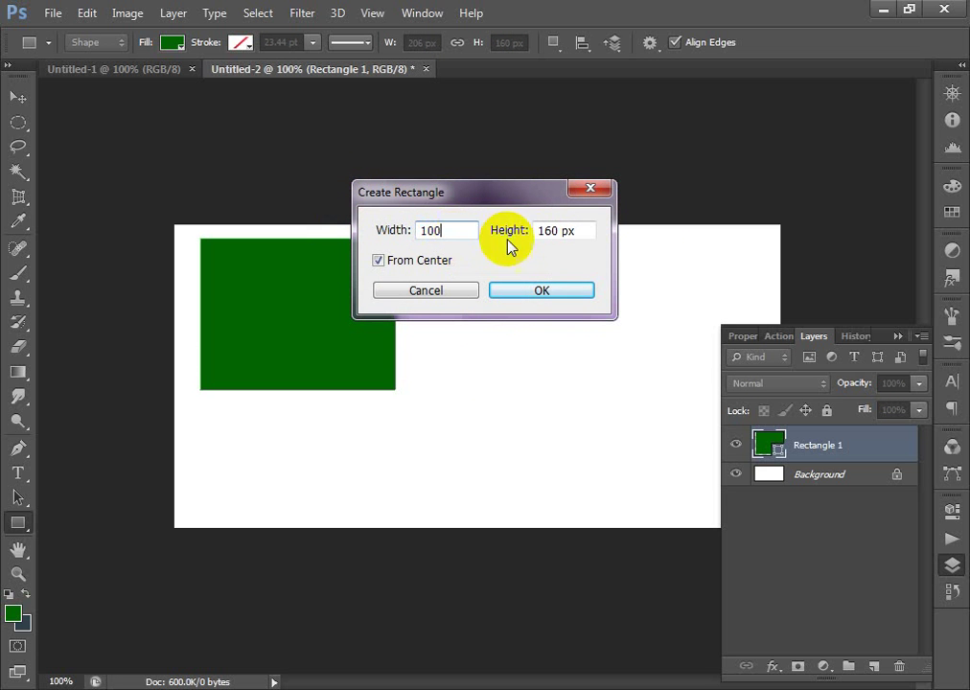
key("Tab")
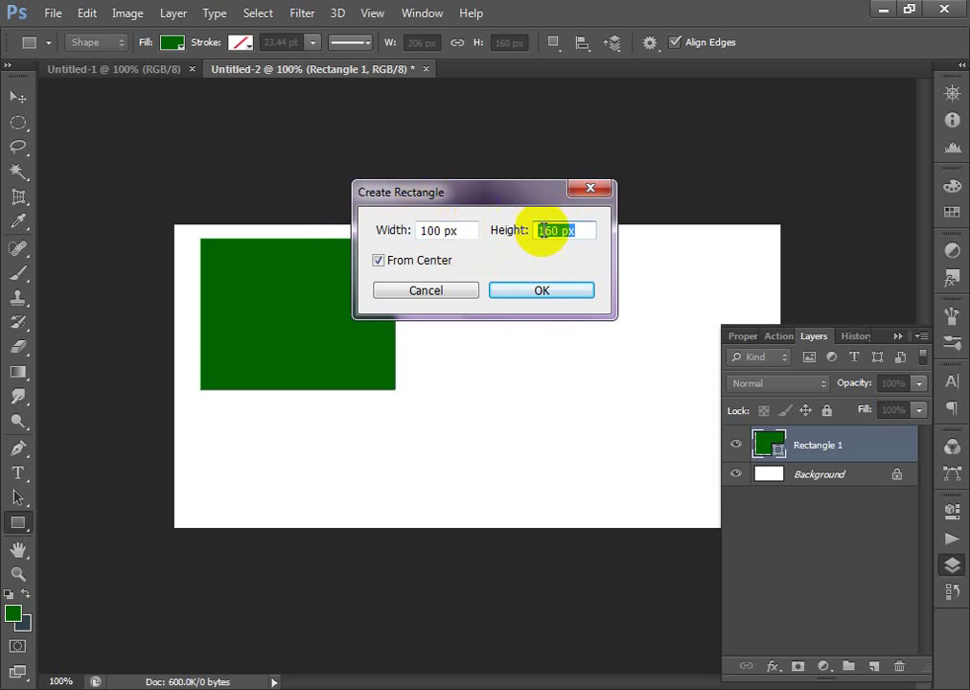
type("100")
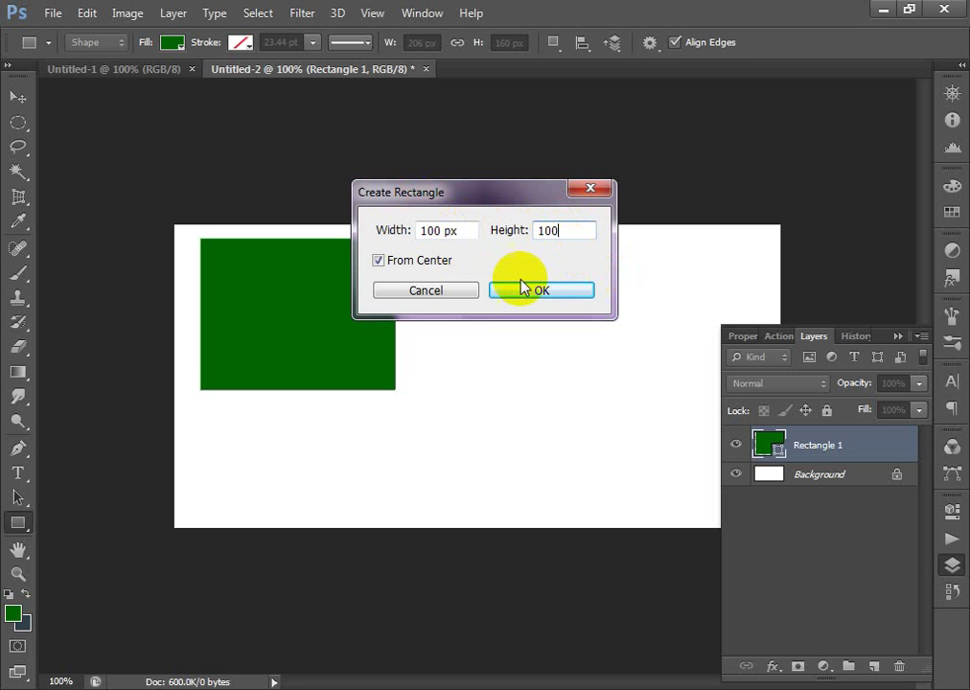
left_click(548, 231)
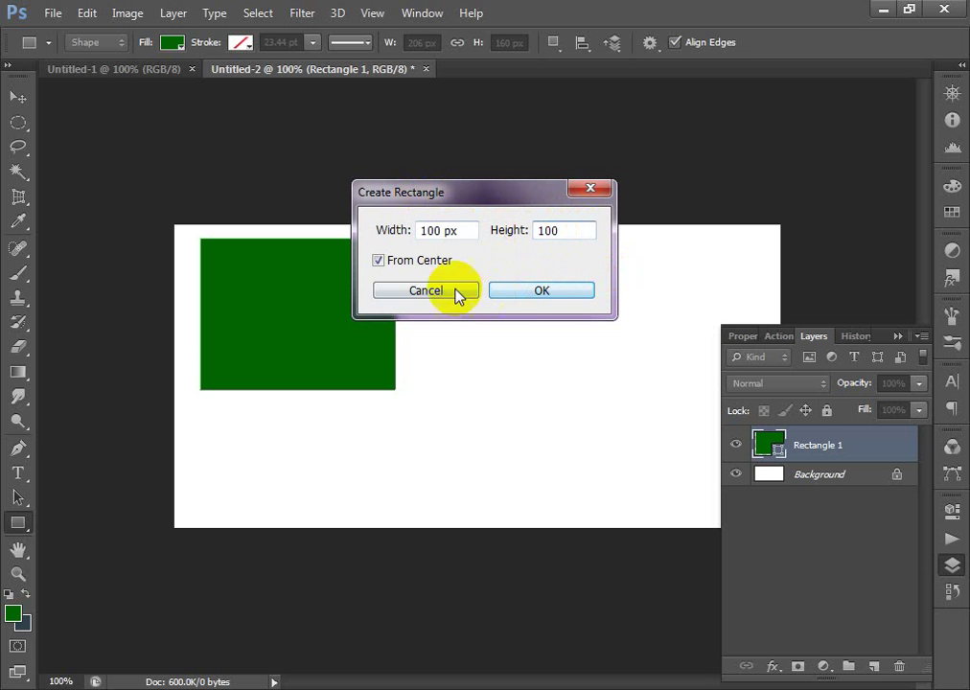
left_click(381, 262)
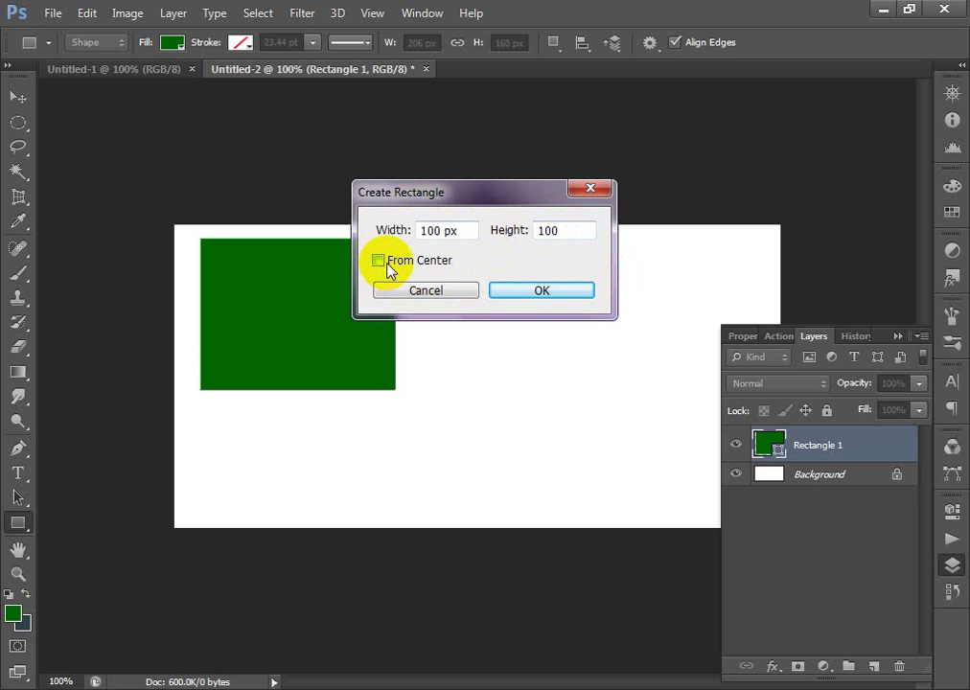
left_click(380, 262)
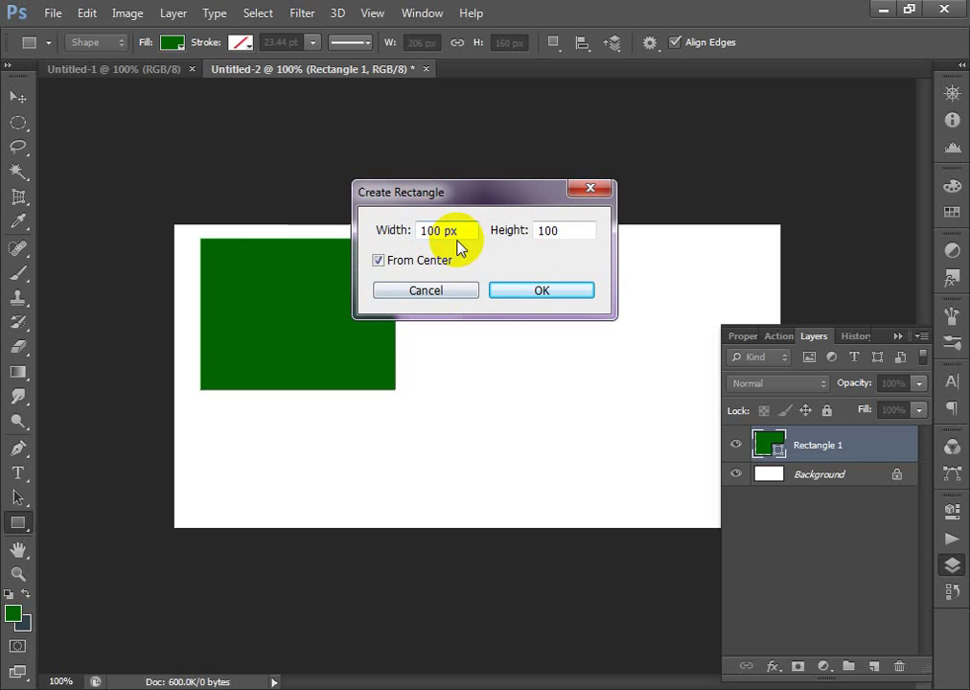
left_click(533, 292)
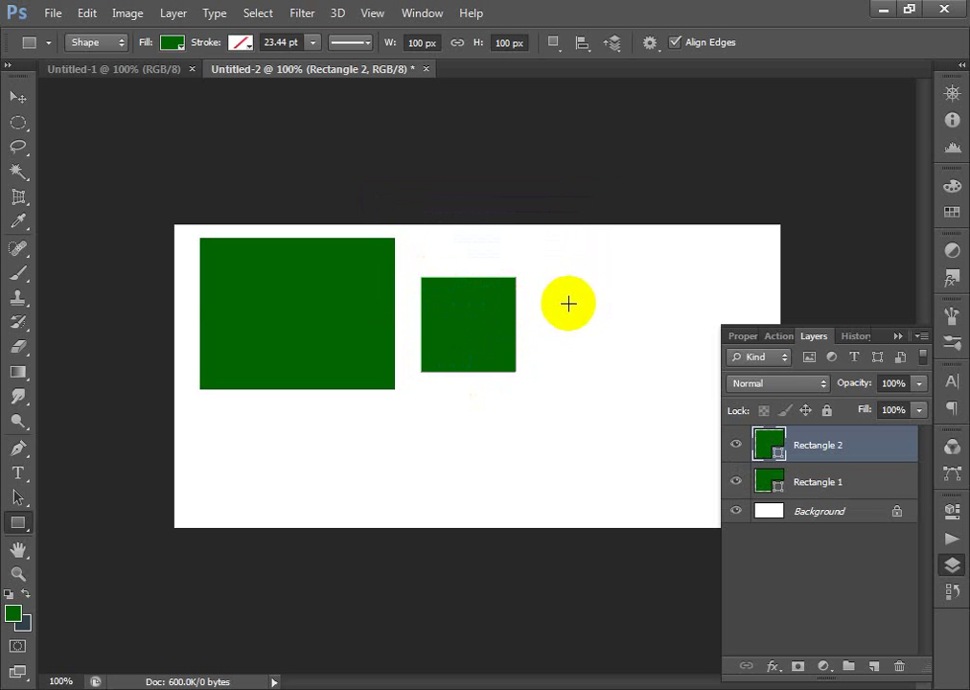
Step: Create a second 100 × 100 px square to the right of the first one, with From Center turned off
left_click(518, 286)
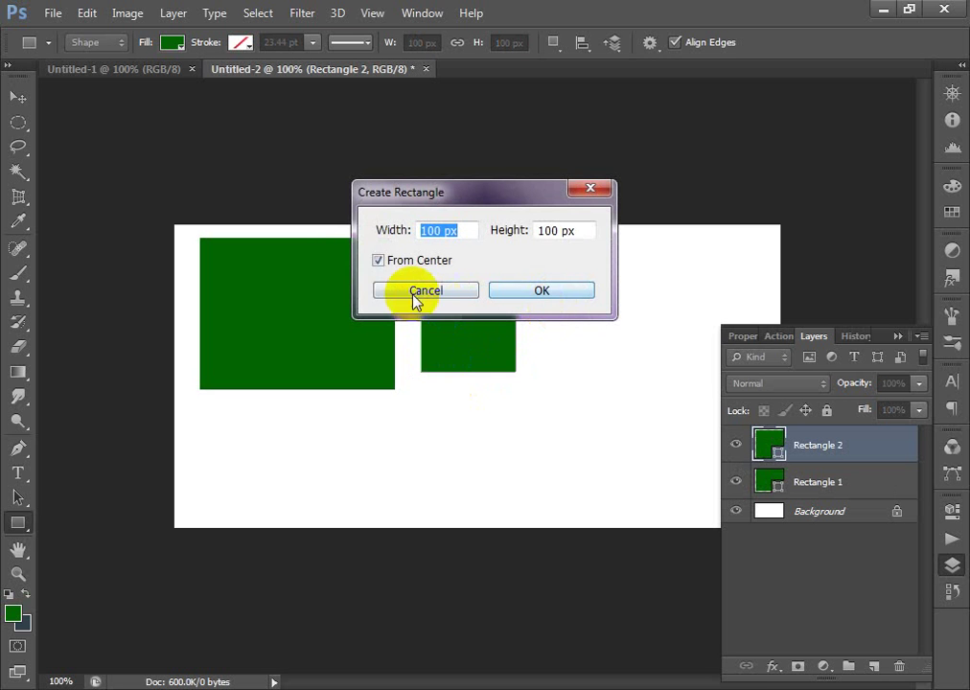
left_click(379, 261)
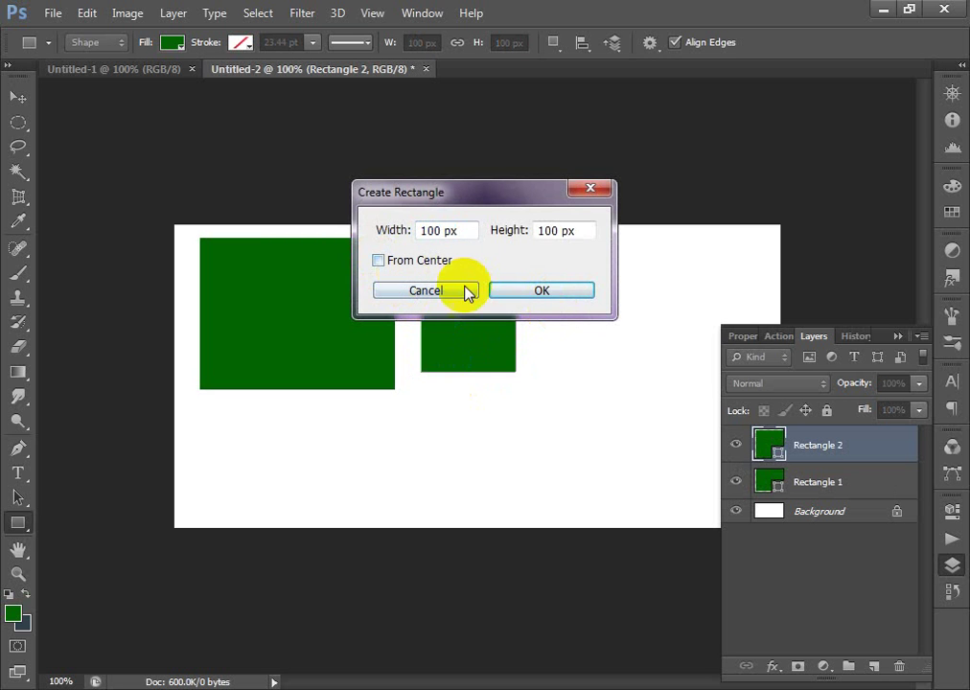
left_click(519, 295)
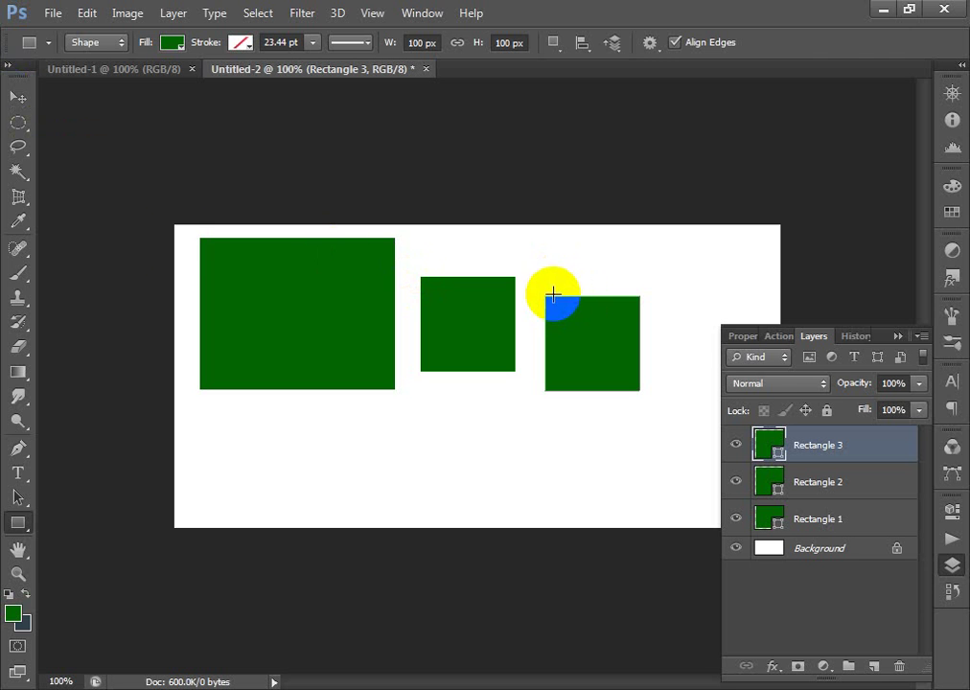
Step: Move the rightmost square slightly down and to the right, widening its gap to the middle square
left_click(20, 99)
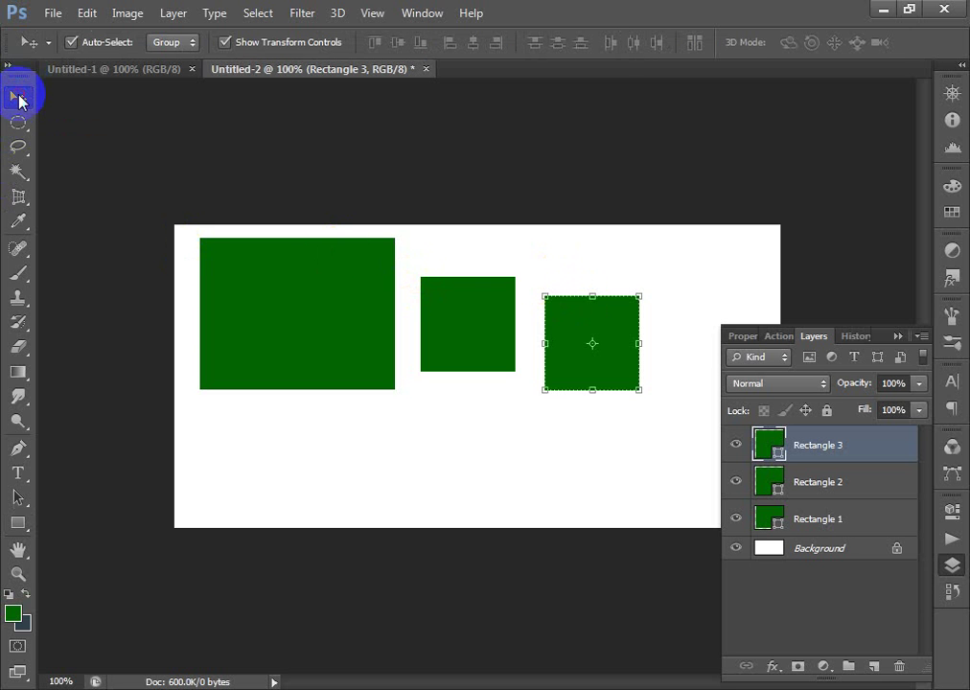
left_click_drag(608, 328, 602, 347)
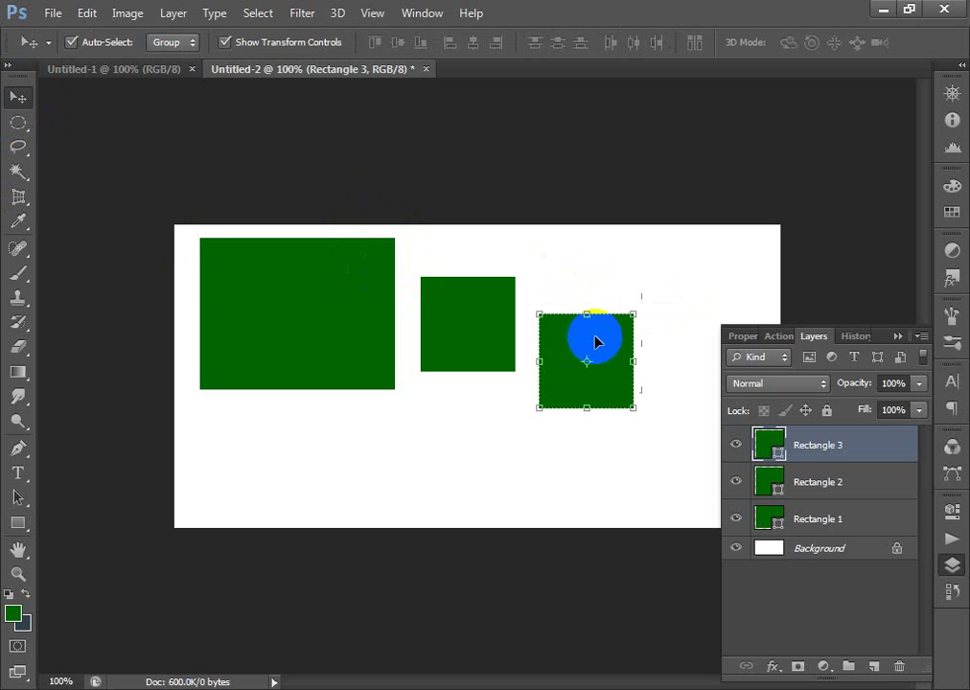
left_click_drag(593, 344, 613, 337)
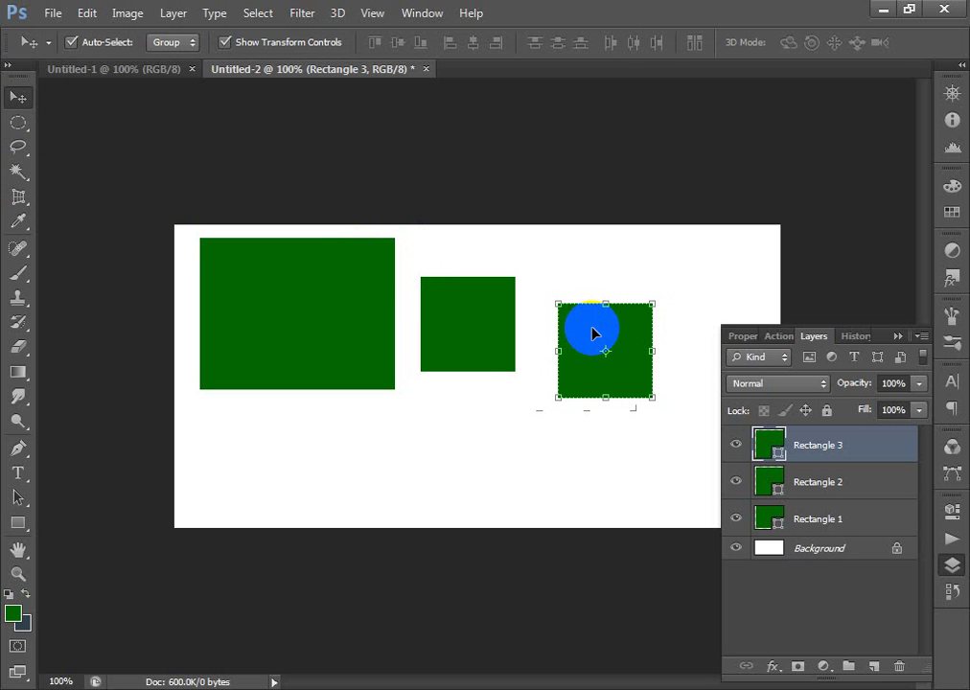
Step: Free-transform the rightmost square and set its reference position to X 465 px and Y 145 px
key("ctrl+t")
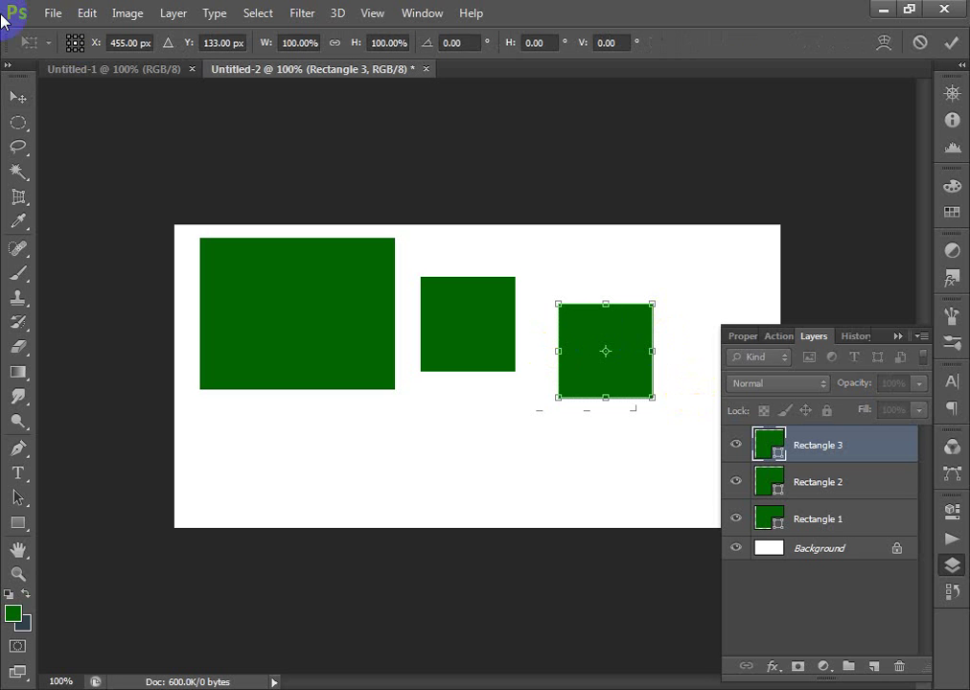
left_click(127, 41)
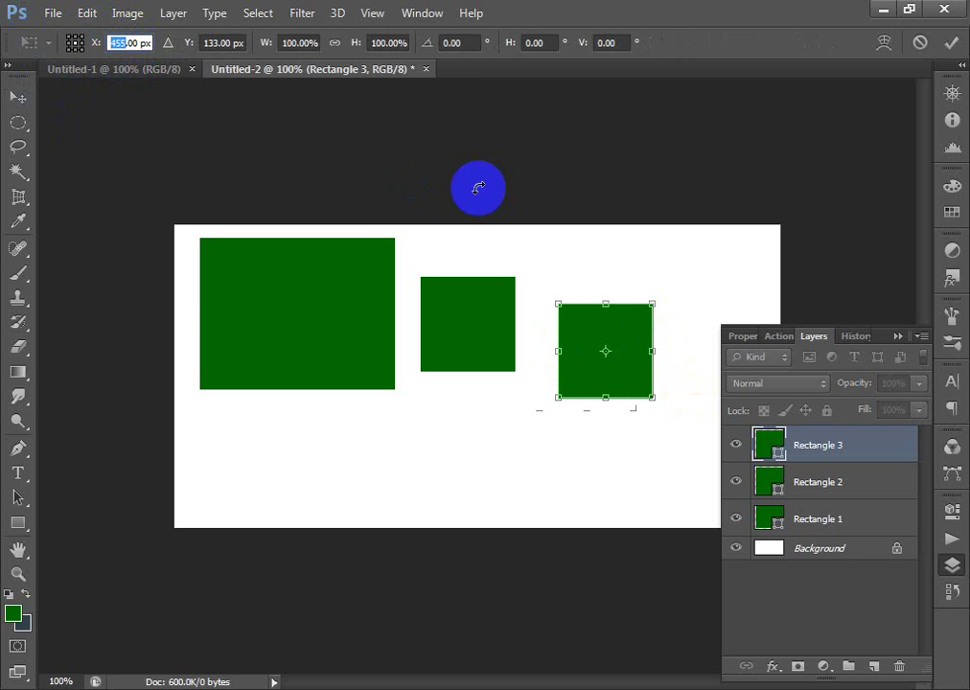
type("465")
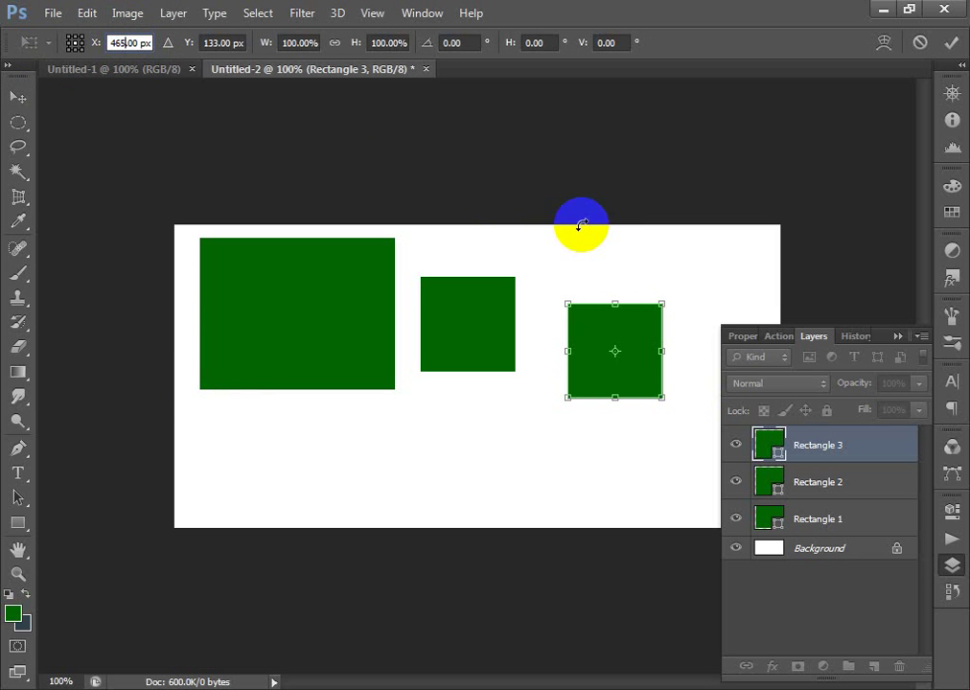
left_click(216, 42)
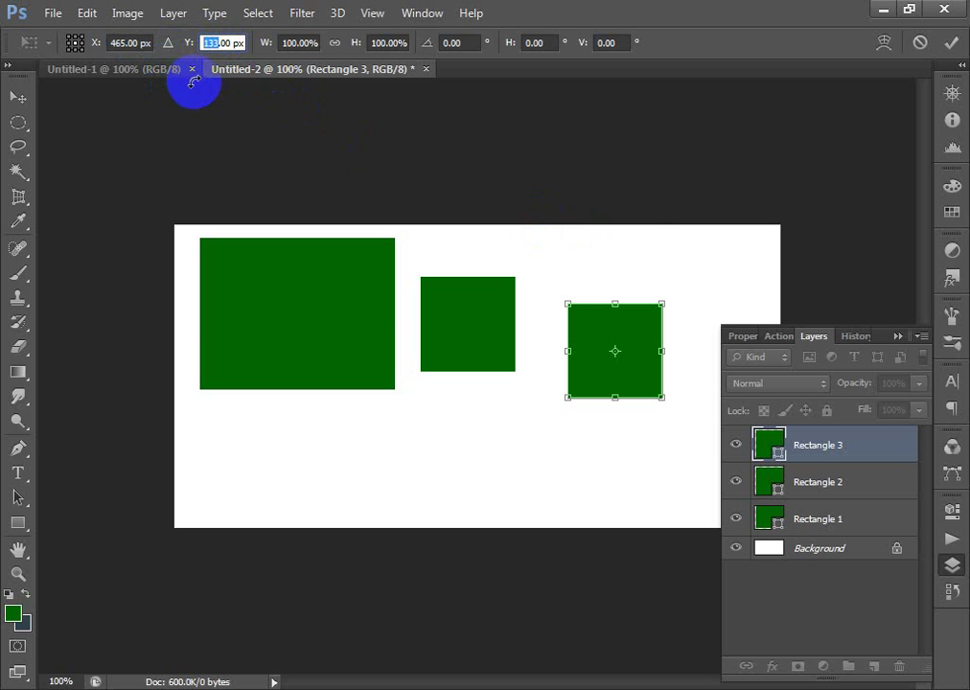
type("145")
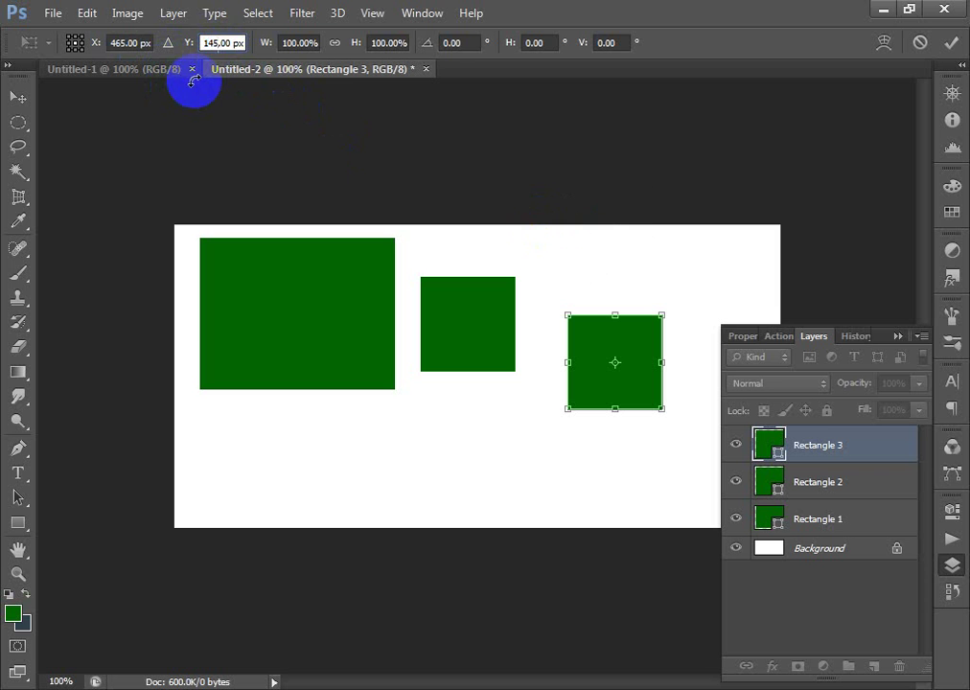
left_click(212, 42)
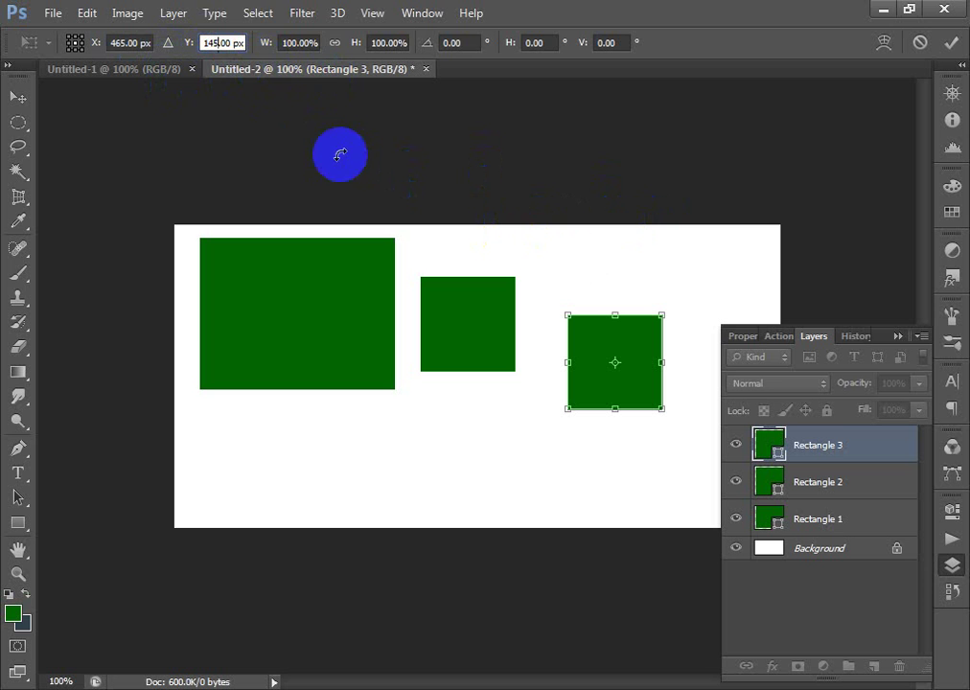
Step: Scale the rightmost square to 120% in both width and height
left_click(299, 43)
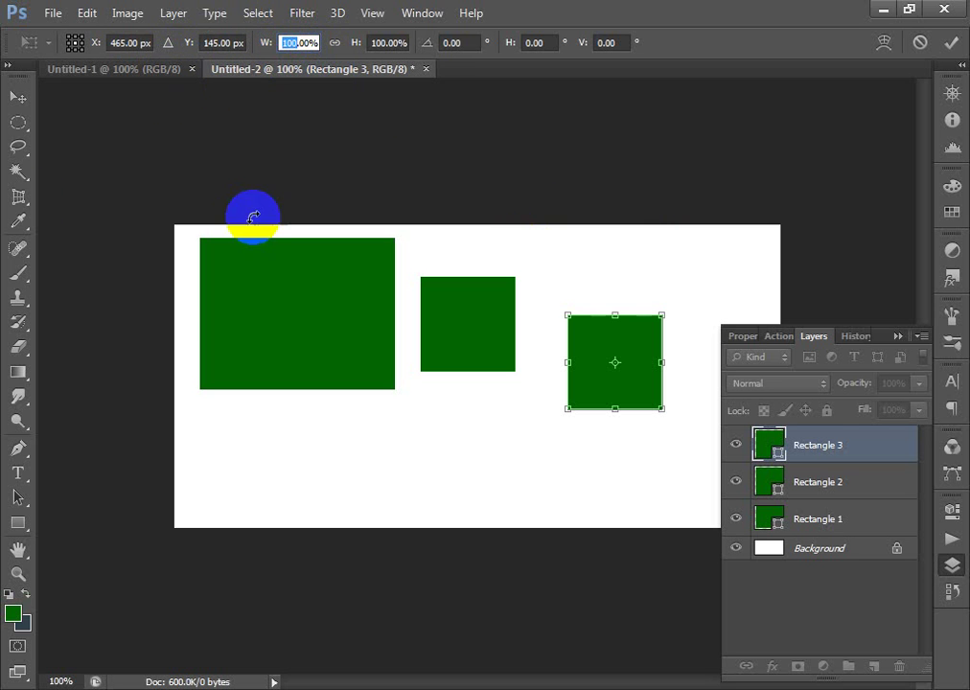
type("12")
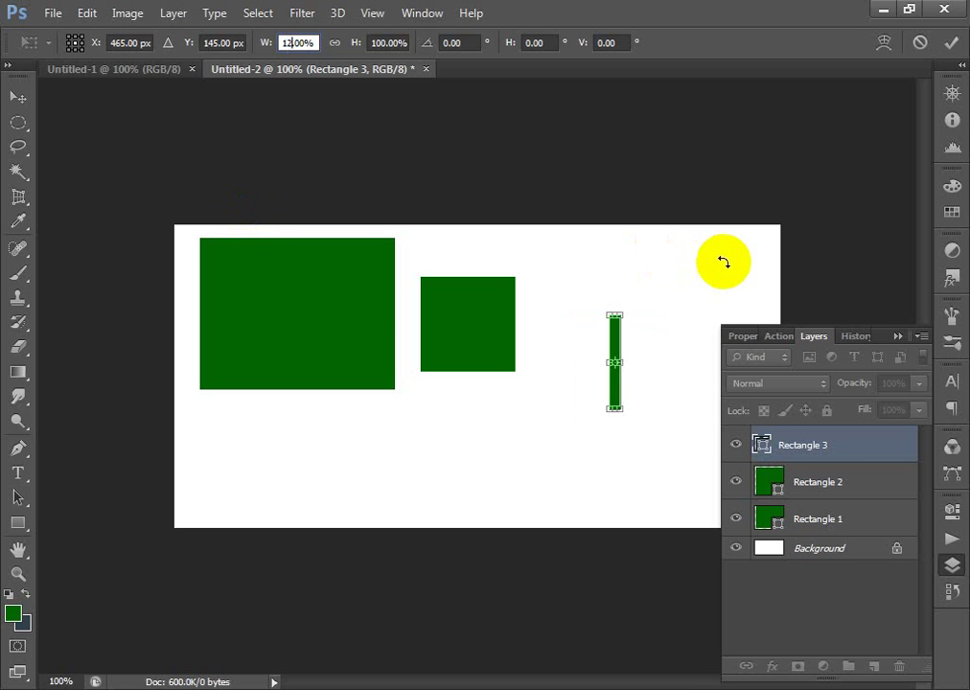
type("0")
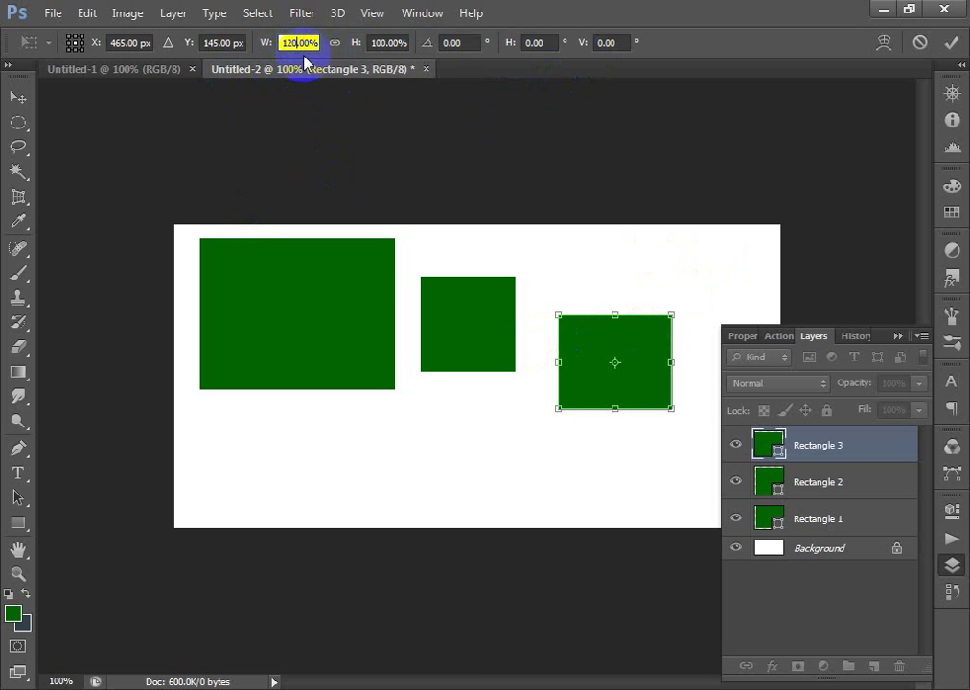
type("1")
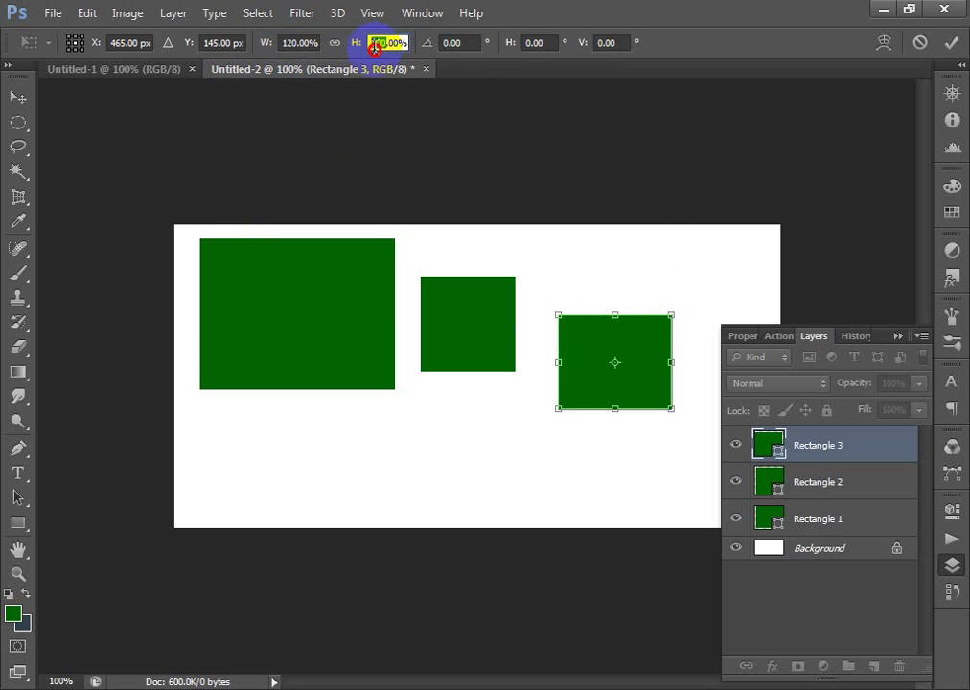
key("Return")
type("4")
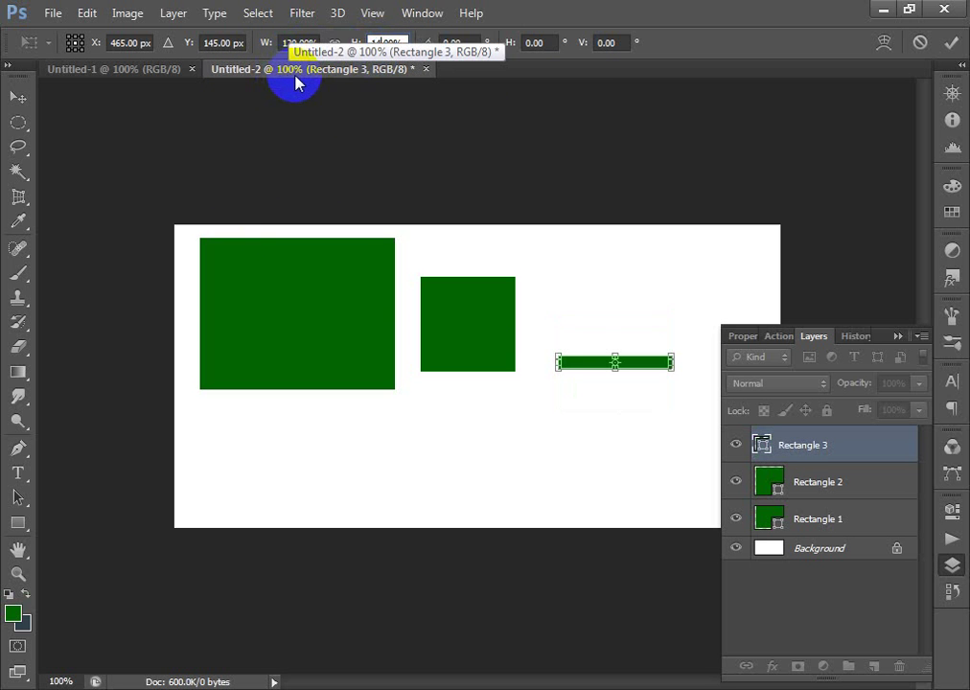
type("0")
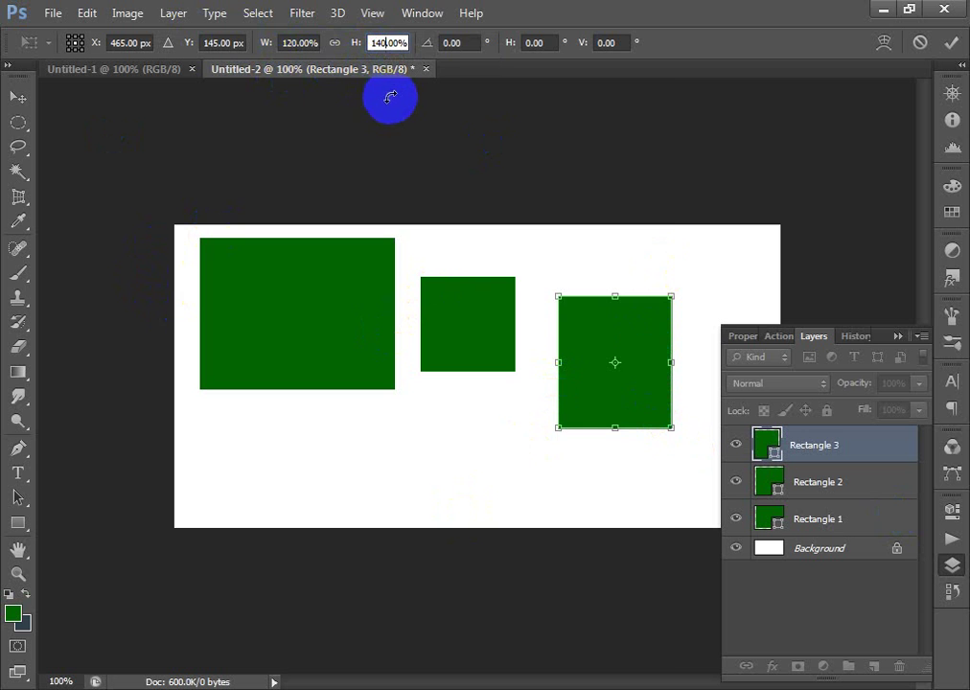
type("0")
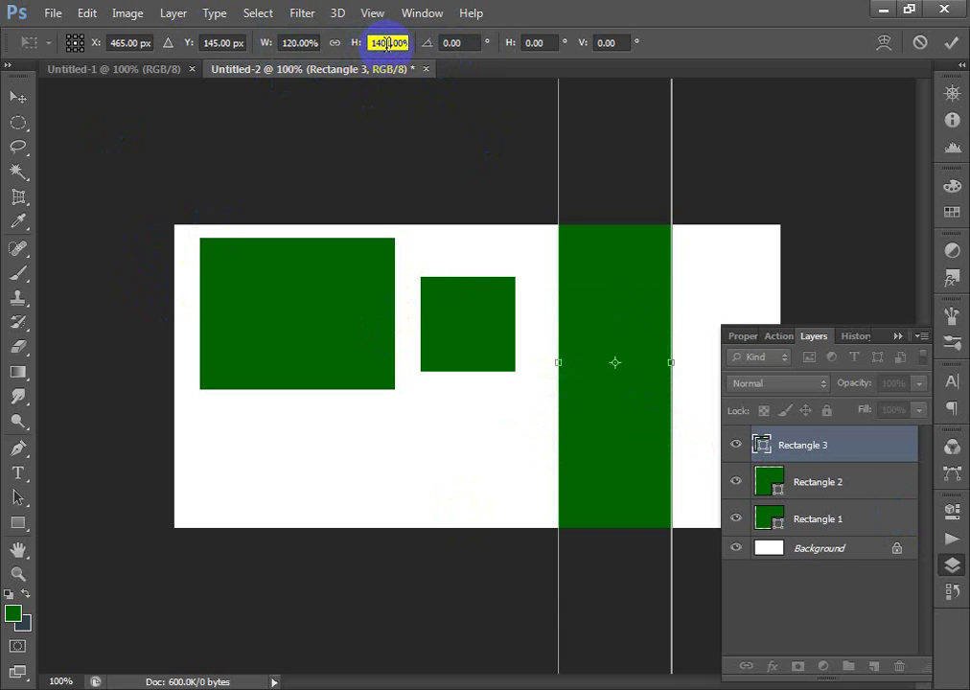
double_click(386, 45)
type("120")
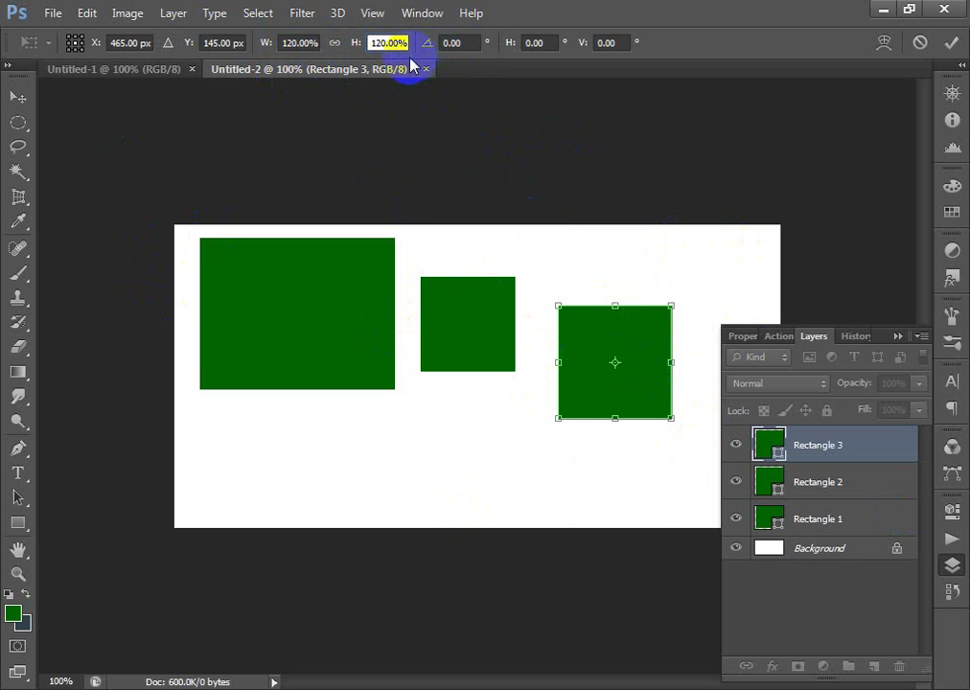
Step: Rotate the scaled square, trying 20° first and settling on 45°
left_click(472, 43)
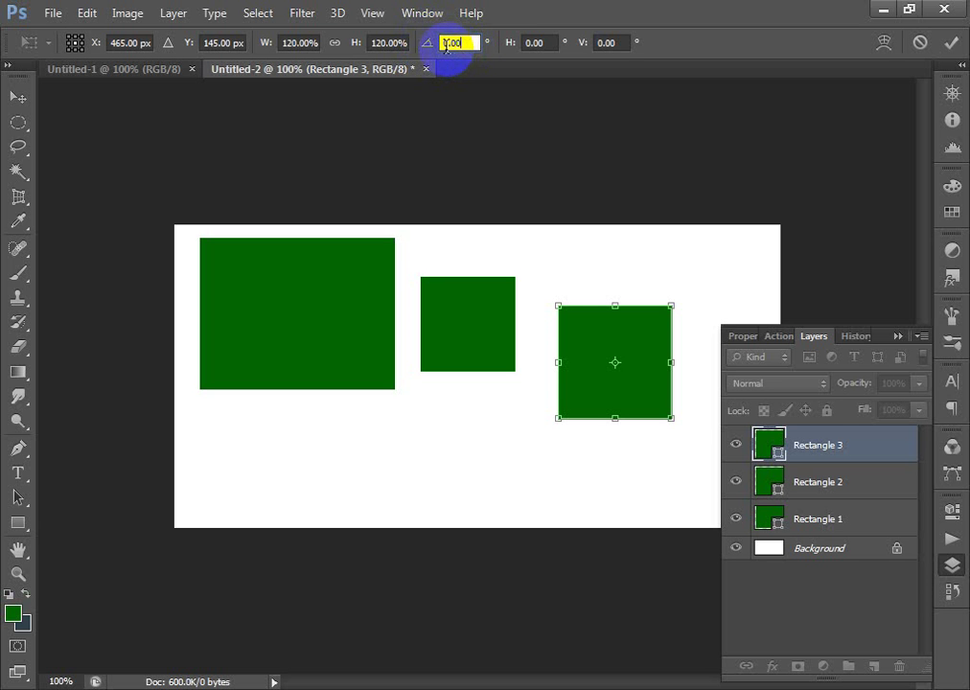
left_click(450, 43)
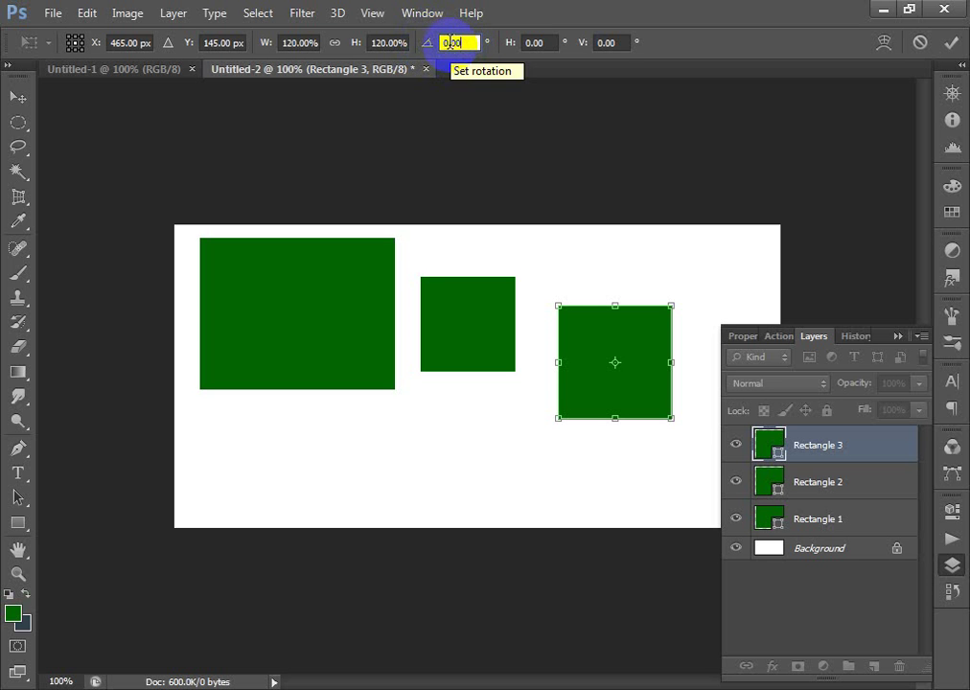
left_click(625, 343)
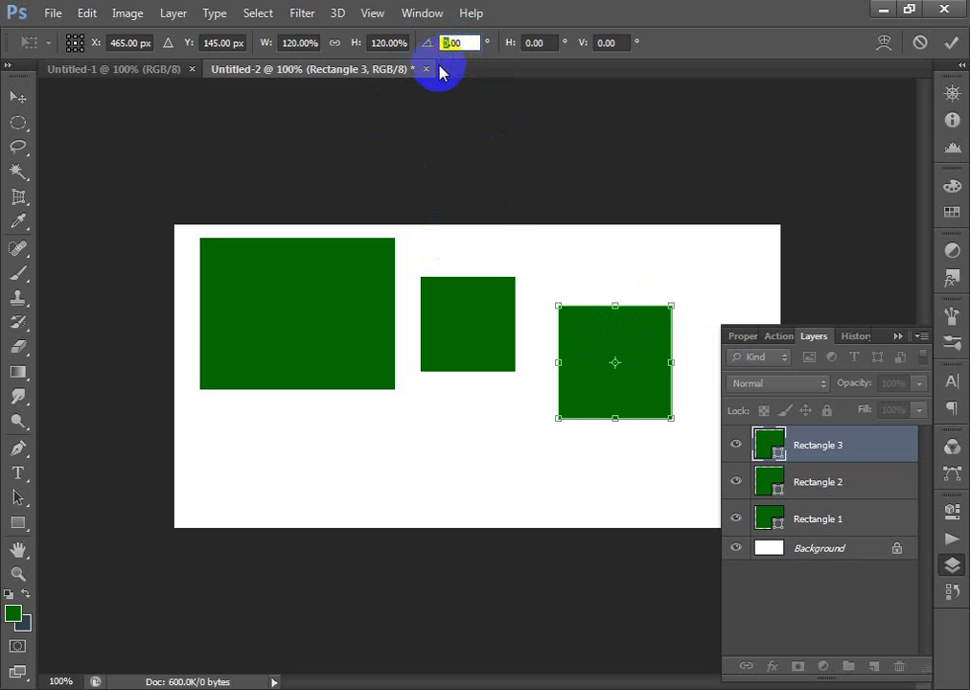
type("20")
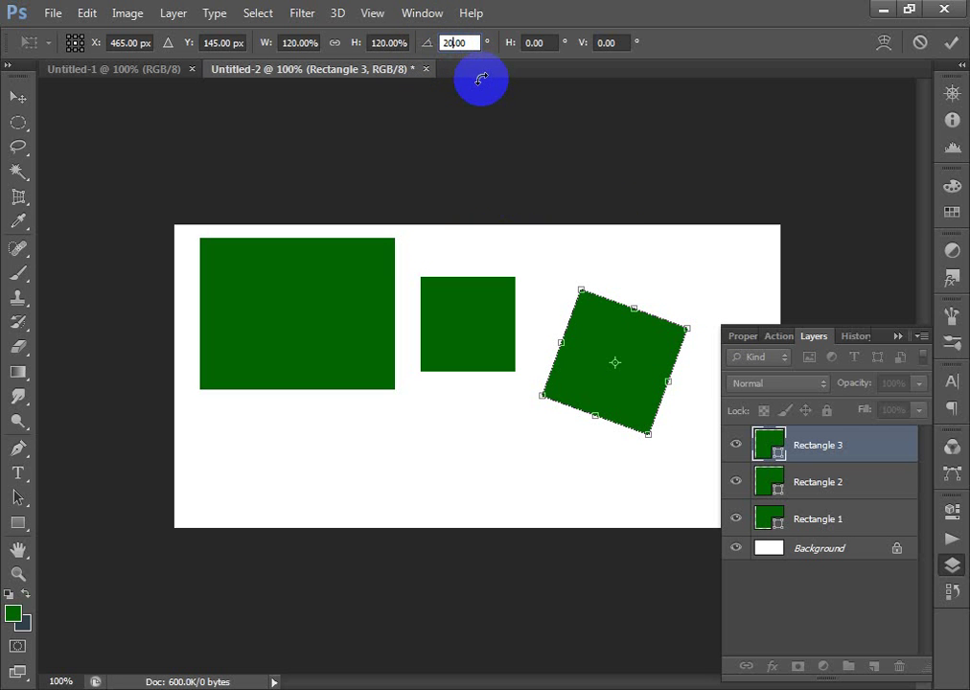
left_click(468, 42)
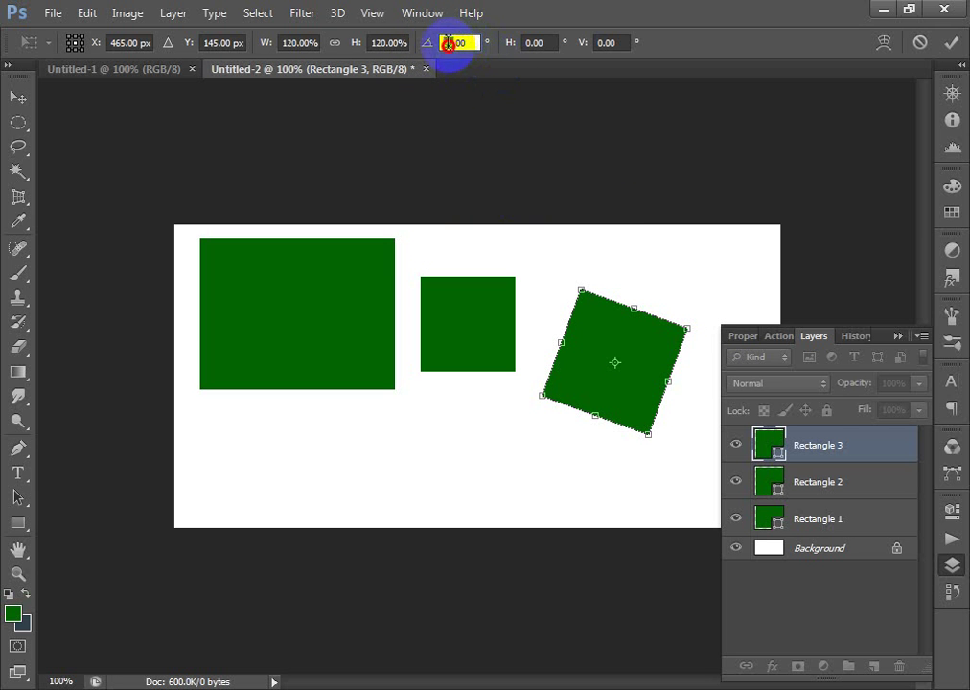
double_click(448, 43)
type("45")
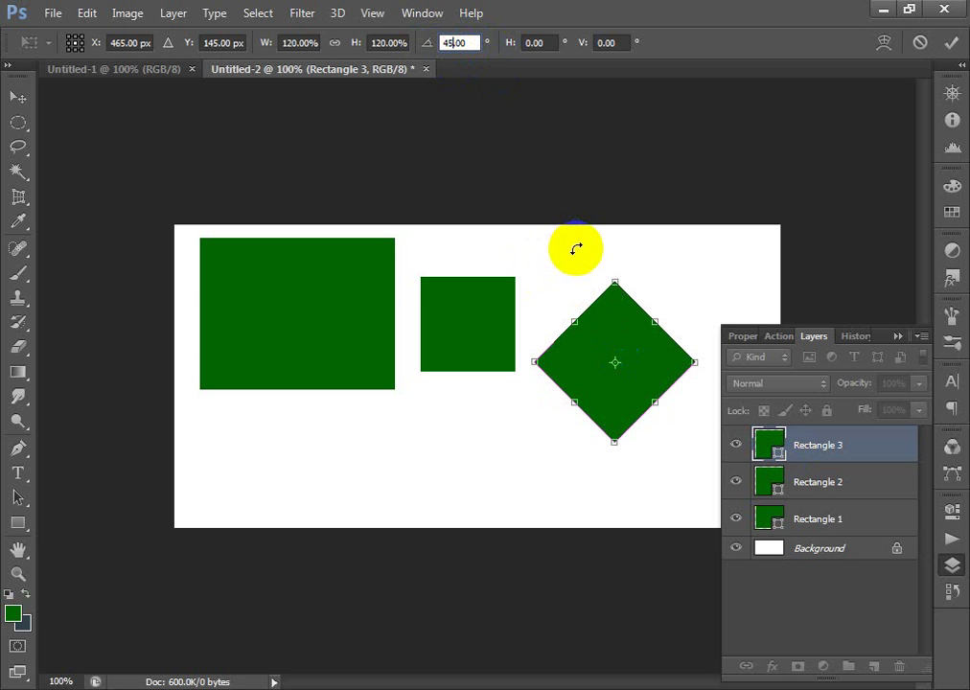
Step: Skew the rotated square horizontally, trying 10° first and settling on 30°
left_click(542, 43)
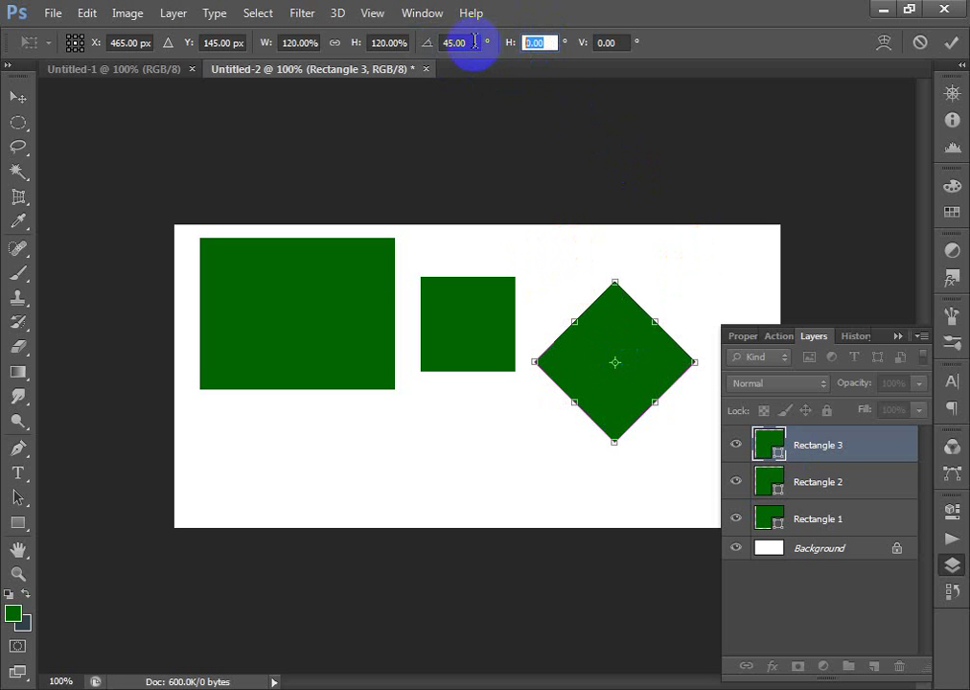
left_click(529, 45)
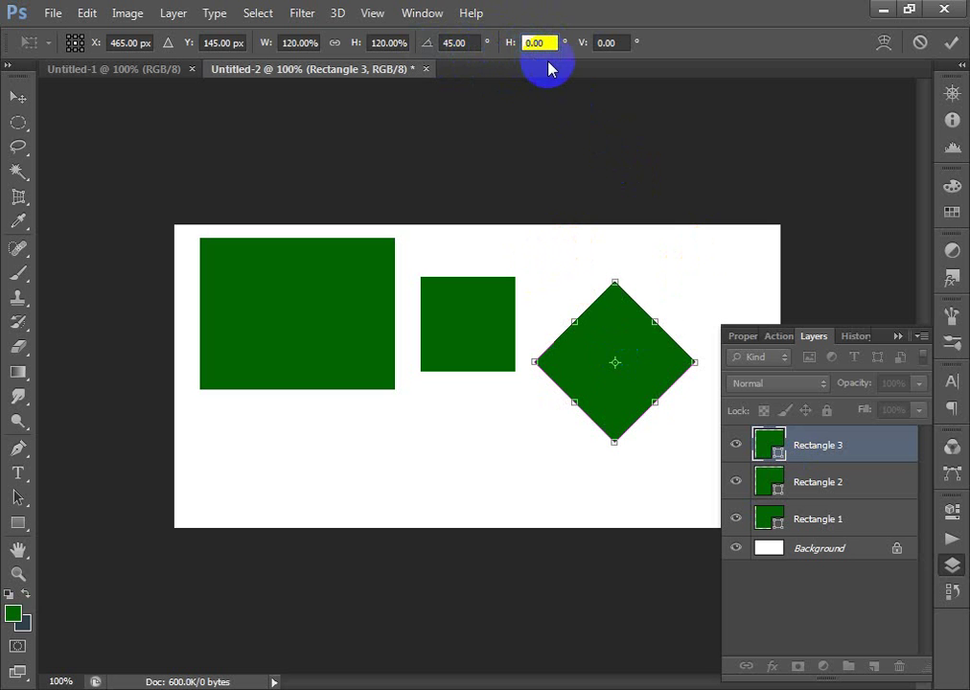
type("1")
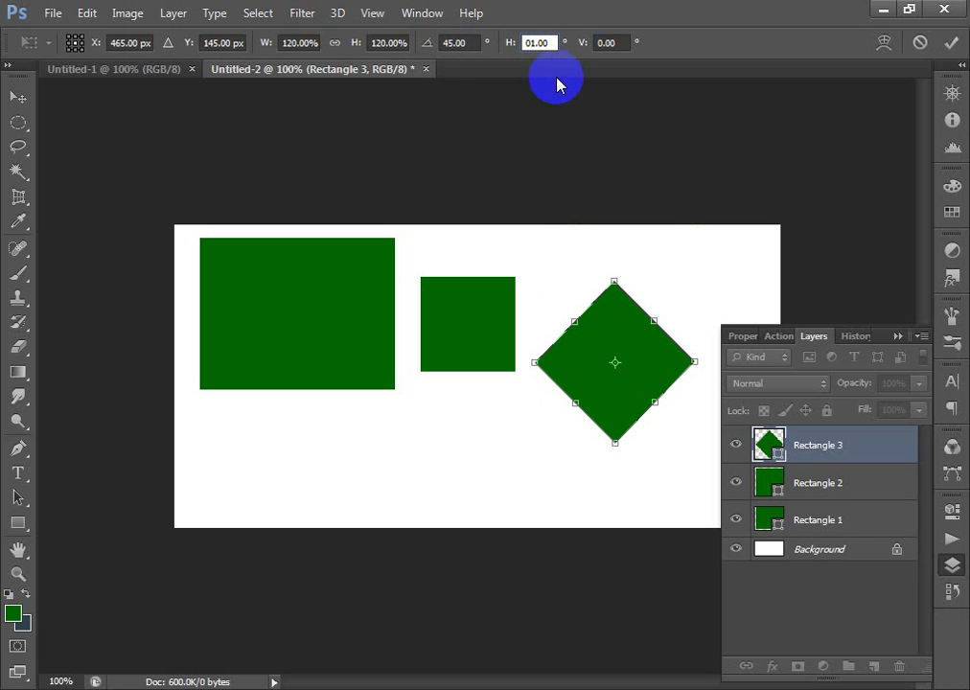
key("BackSpace")
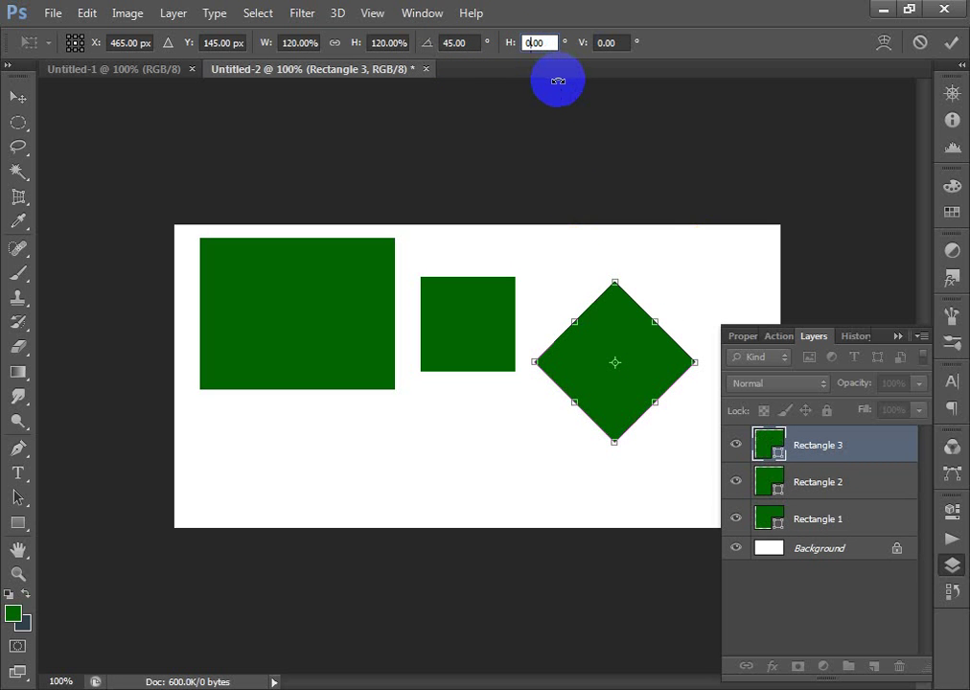
type("1")
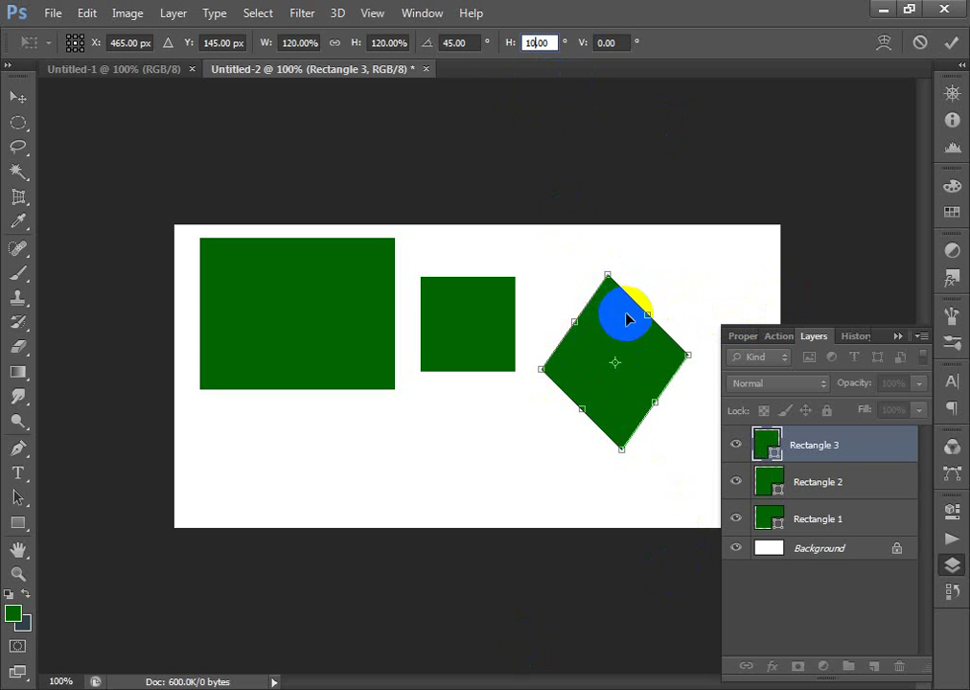
left_click(534, 42)
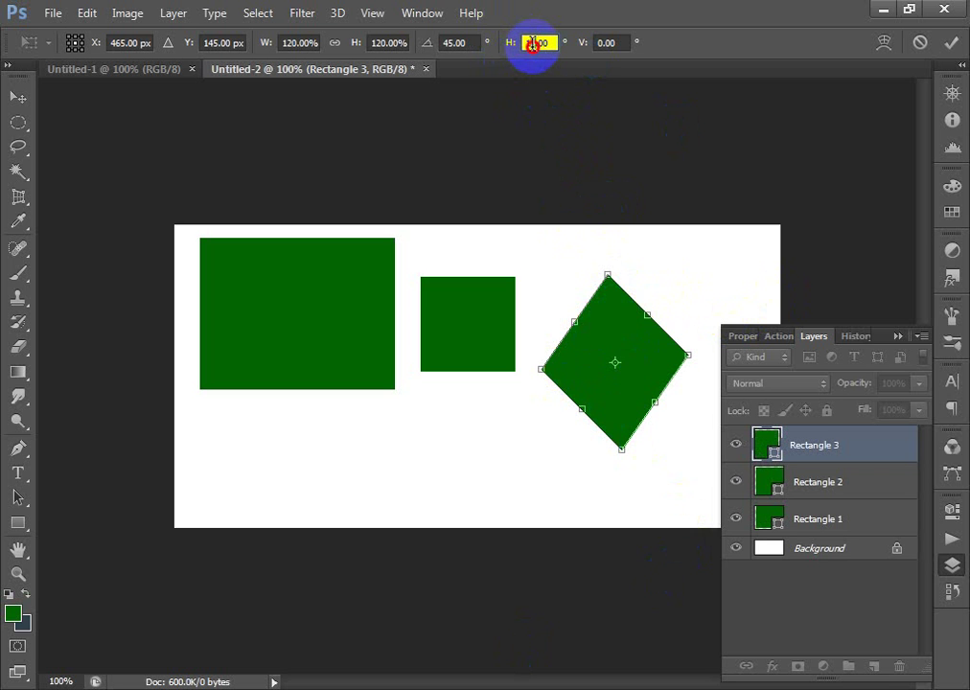
left_click_drag(533, 45, 527, 45)
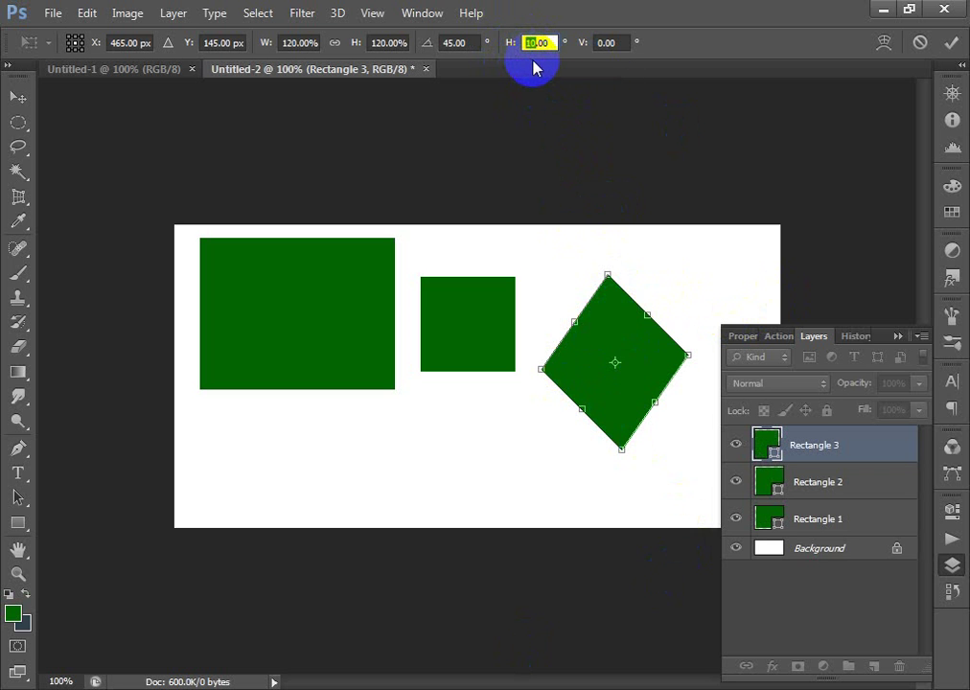
type("30")
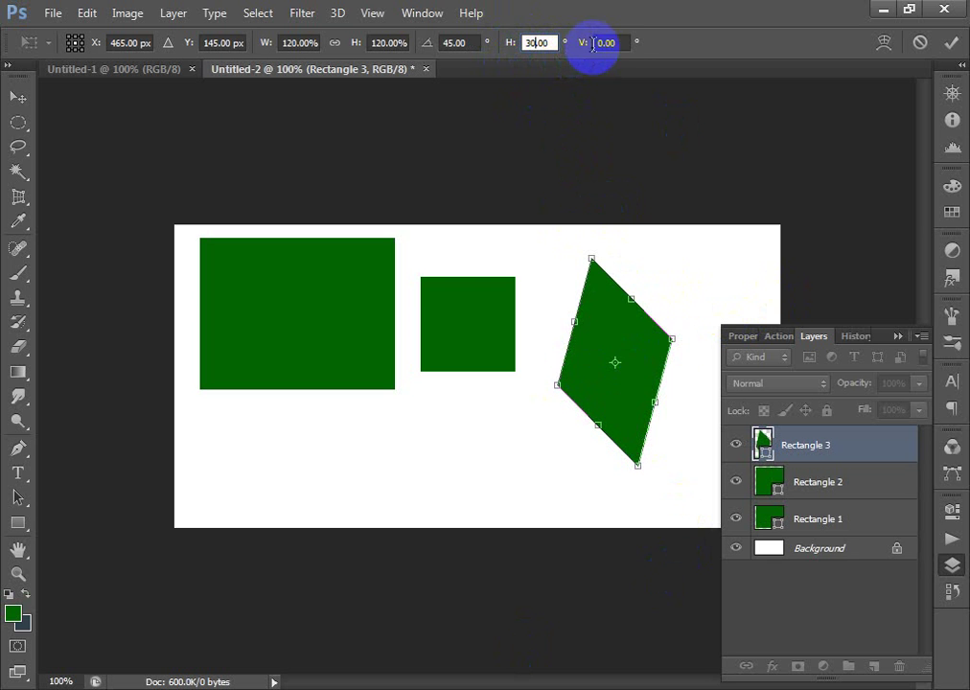
Step: Set the vertical skew of the rightmost shape to 30° and cancel the whole transform
left_click(599, 43)
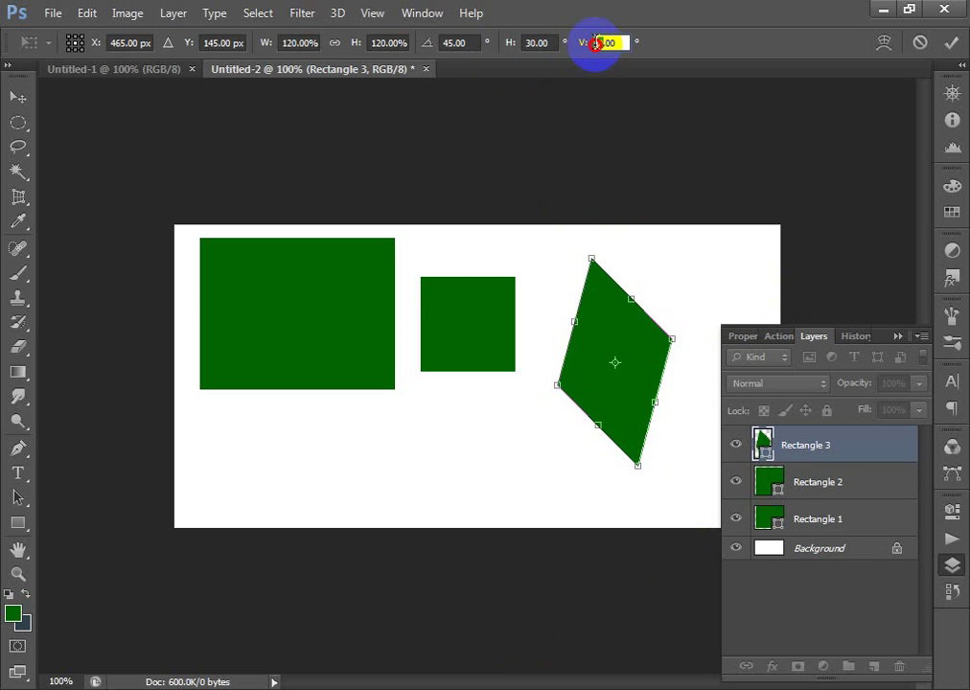
type("30")
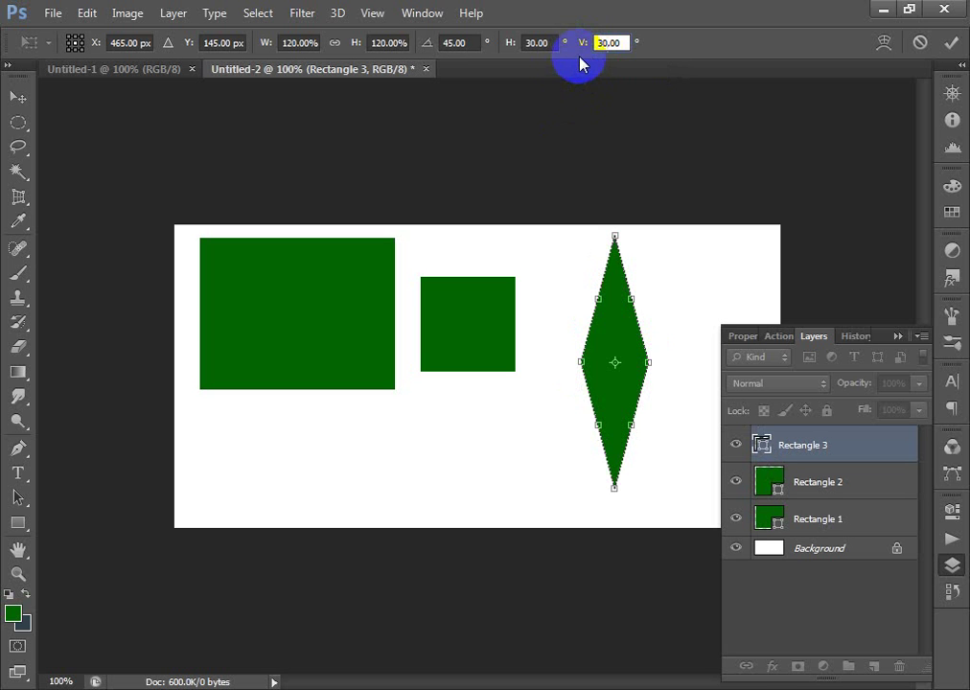
left_click(645, 320)
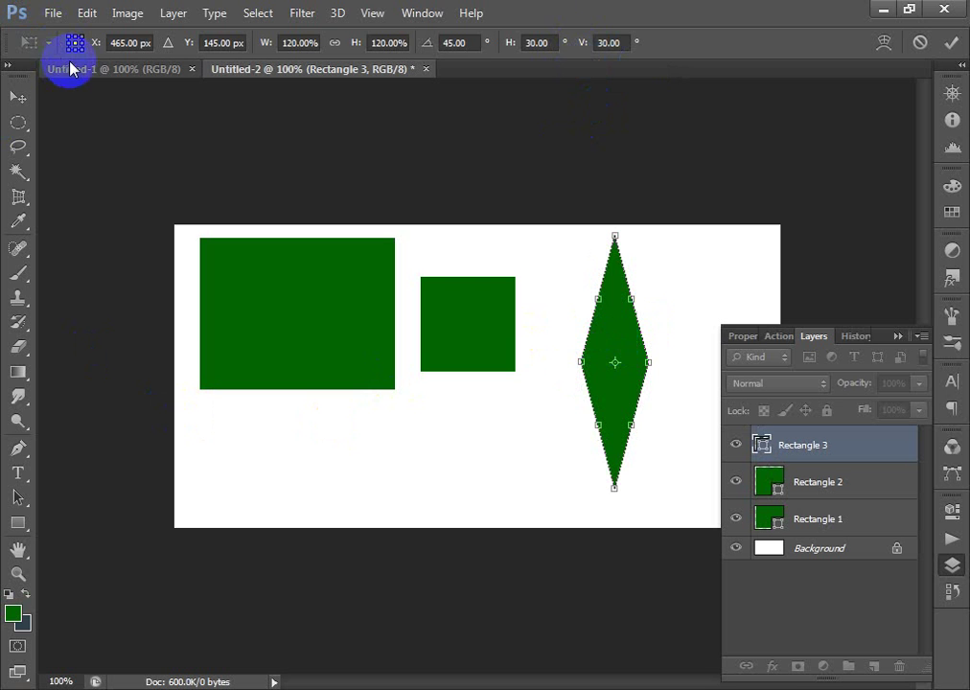
key("Escape")
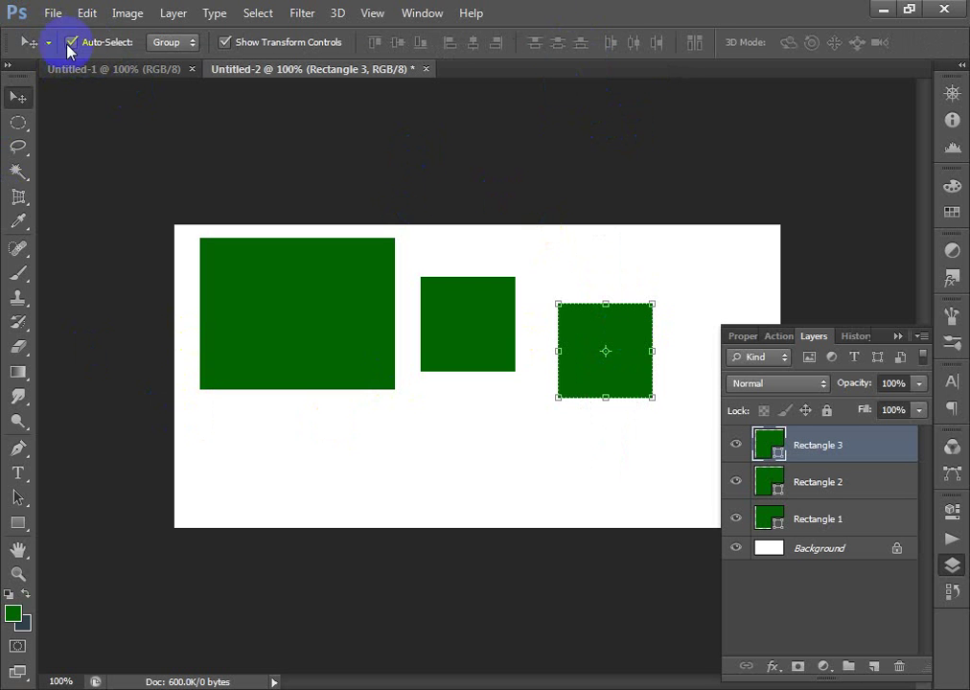
Step: Free-transform the rightmost square, enlarging it outward from its upper-left corner to about 160% in width and height
key("ctrl+t")
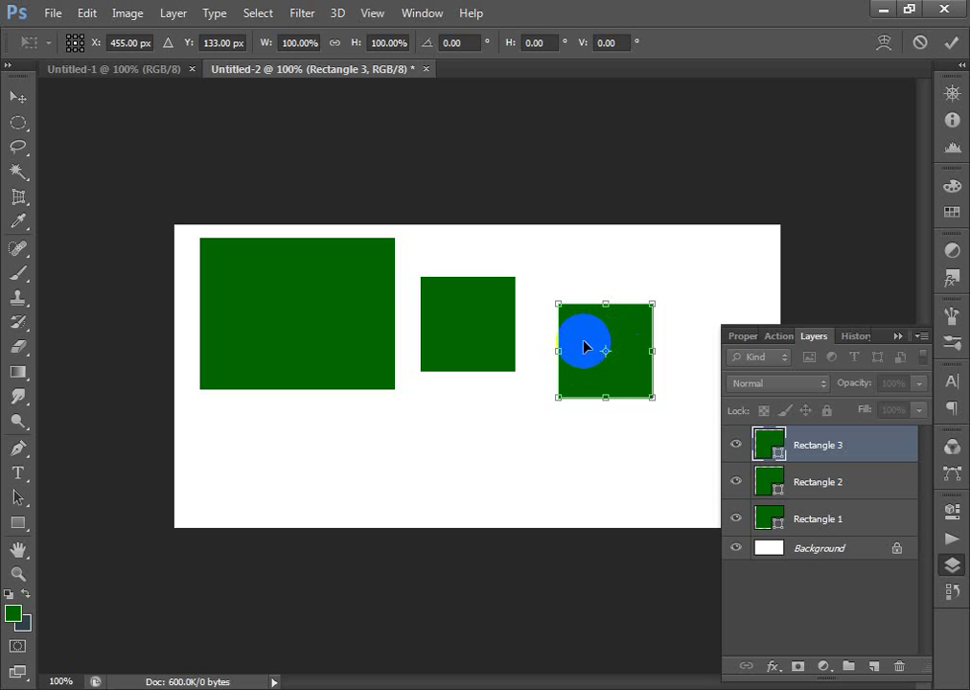
right_click(585, 346)
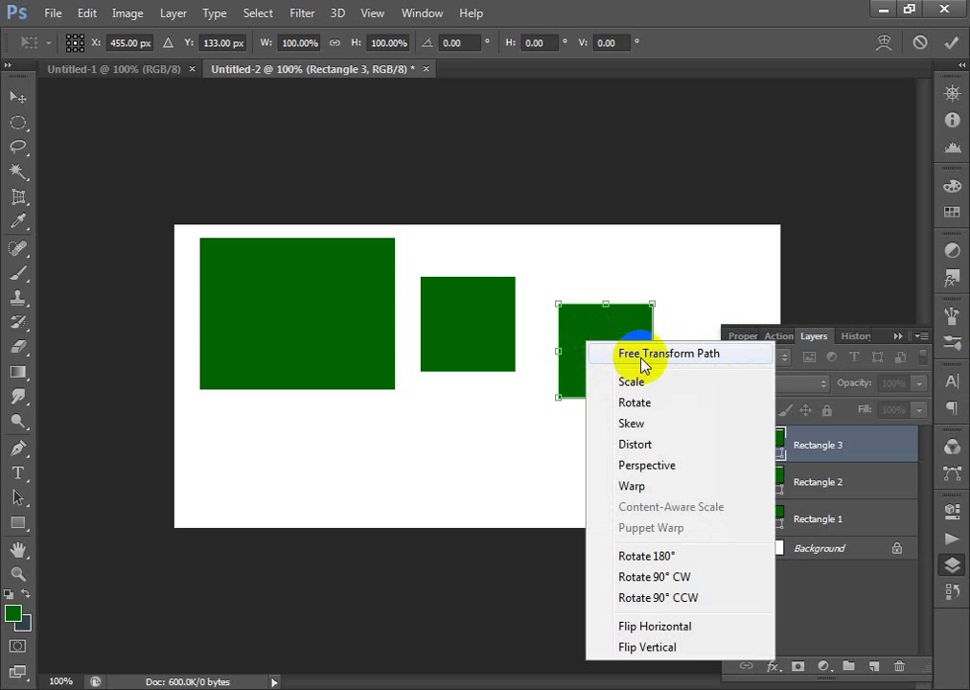
left_click(714, 355)
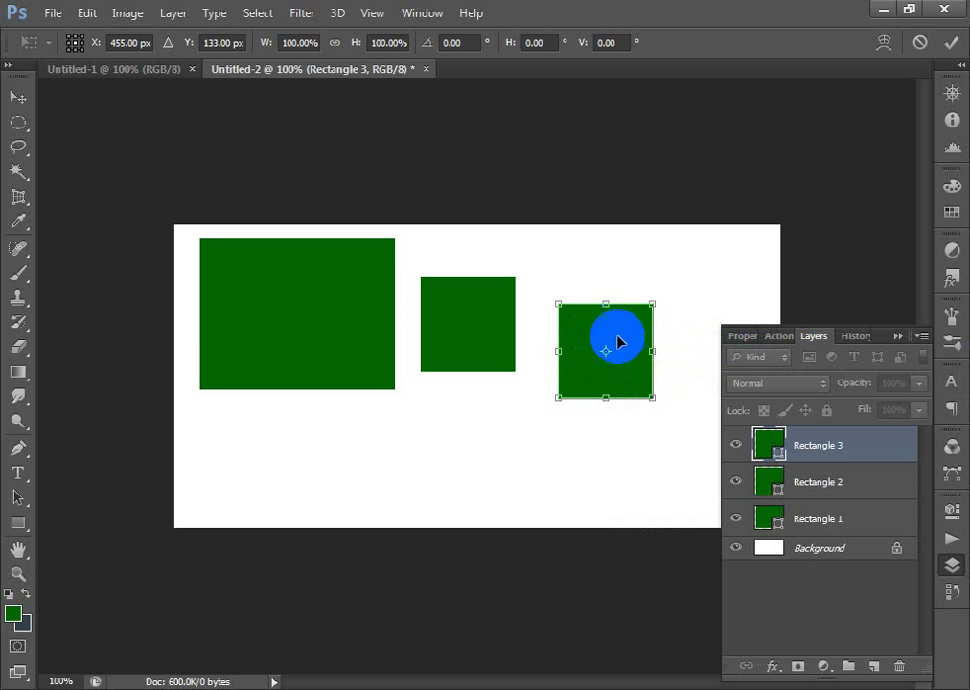
left_click_drag(653, 397, 710, 455)
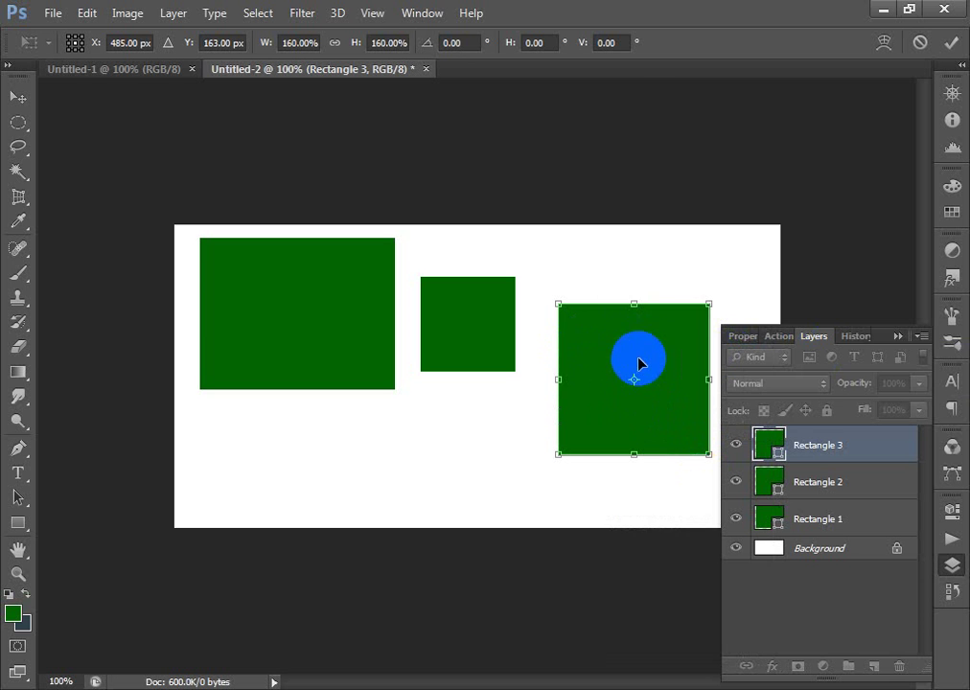
right_click(642, 336)
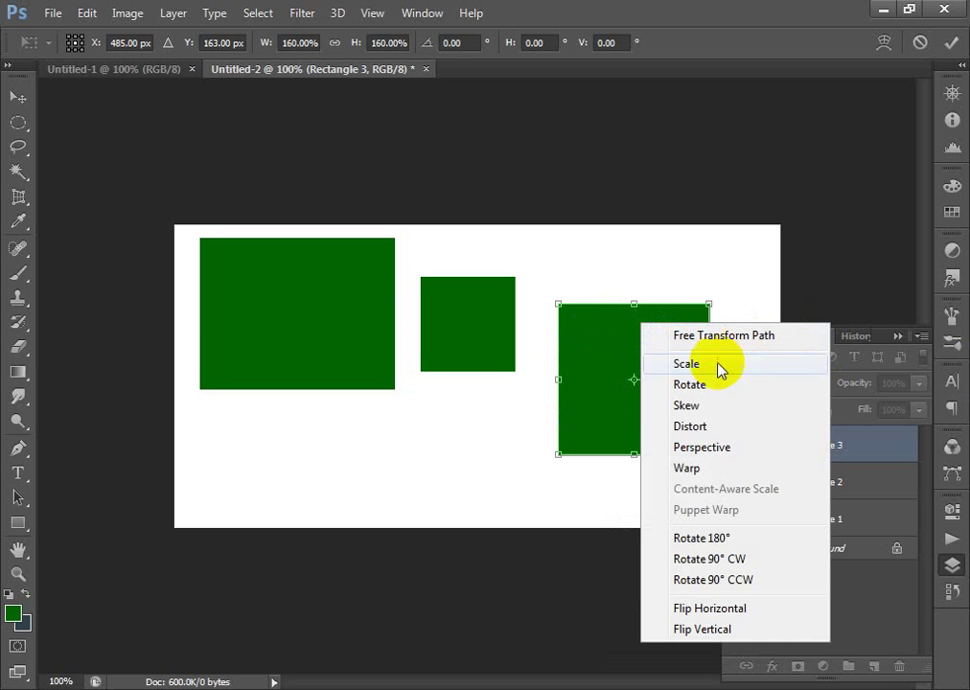
left_click(715, 334)
Step: Use Scale mode to stretch the rightmost square's edges individually to about 174% width and 169% height
right_click(635, 351)
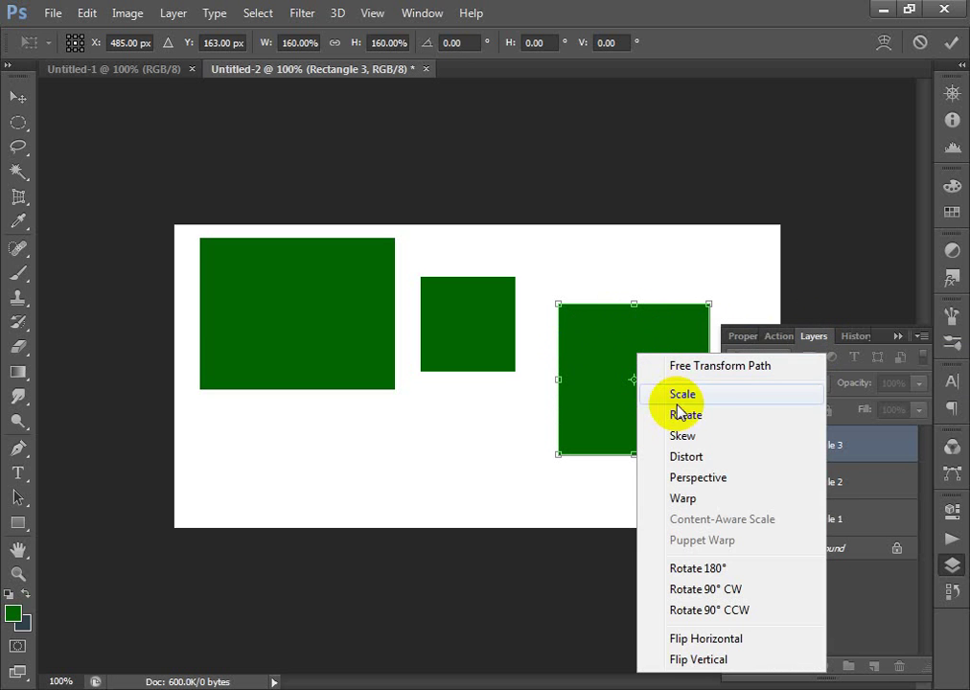
right_click(635, 349)
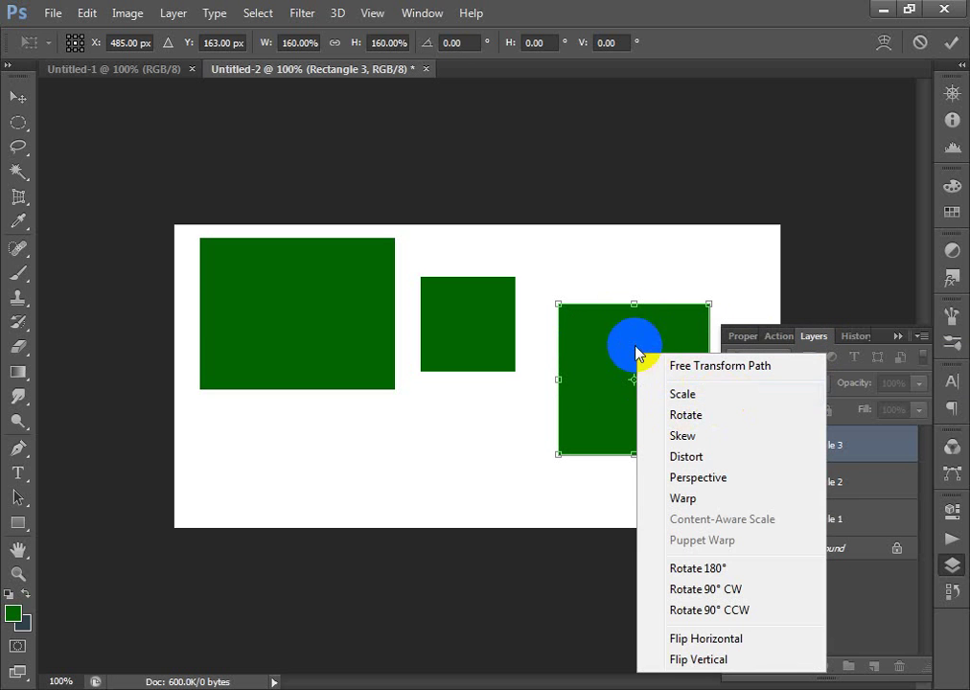
left_click(687, 395)
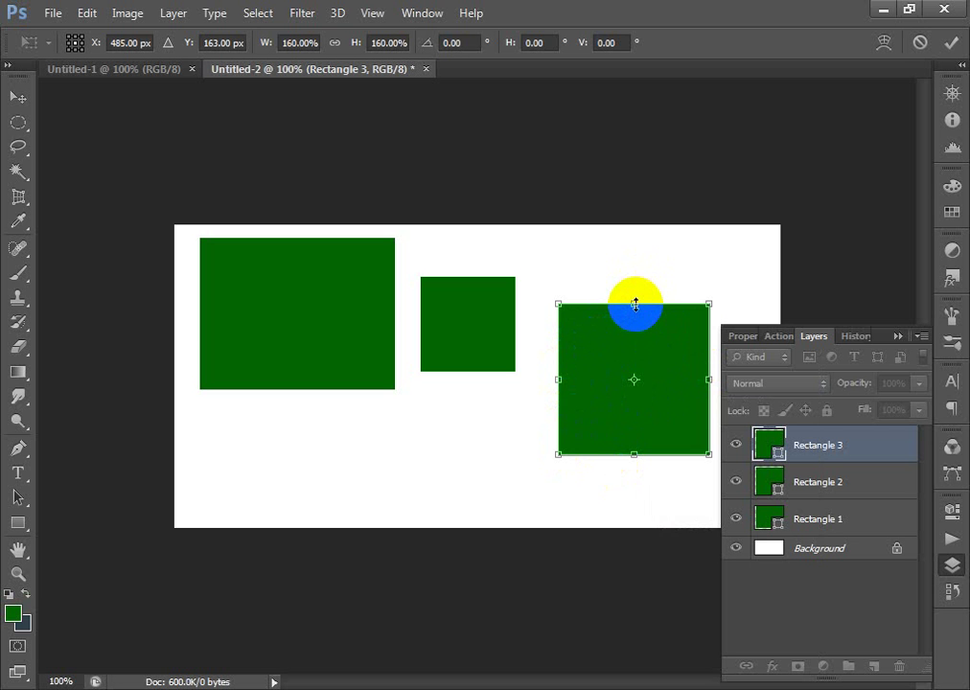
mouse_move(635, 304)
left_mouse_down()
mouse_move(643, 287)
mouse_move(616, 284)
mouse_move(616, 253)
mouse_move(613, 330)
mouse_move(596, 379)
mouse_move(617, 296)
left_mouse_up()
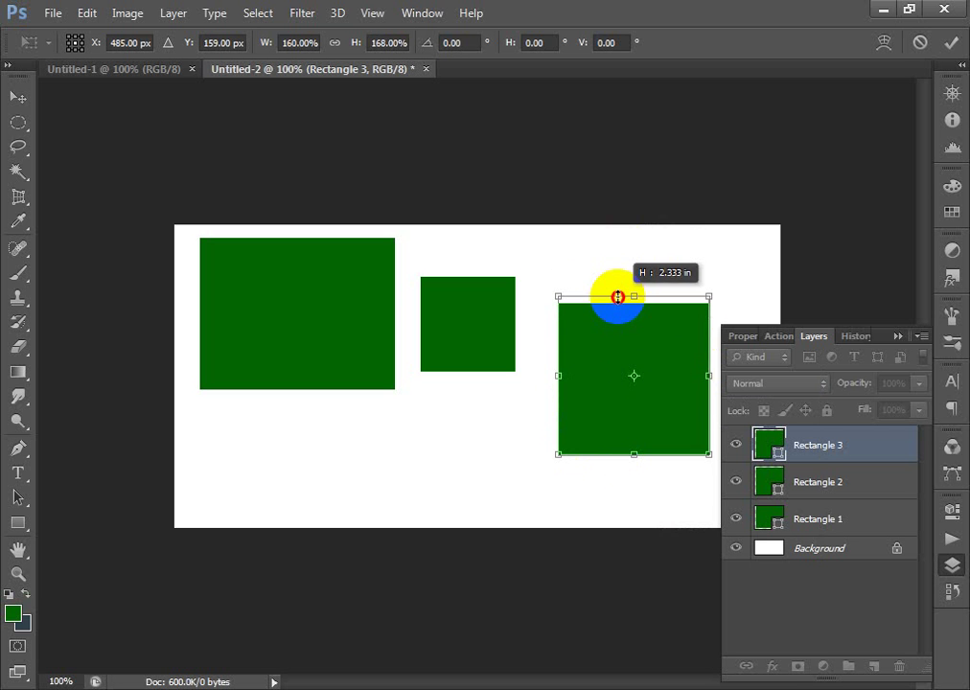
mouse_move(559, 375)
left_mouse_down()
mouse_move(520, 375)
mouse_move(575, 376)
mouse_move(545, 379)
left_mouse_up()
mouse_move(628, 456)
left_mouse_down()
mouse_move(624, 492)
mouse_move(619, 389)
mouse_move(618, 460)
left_mouse_up()
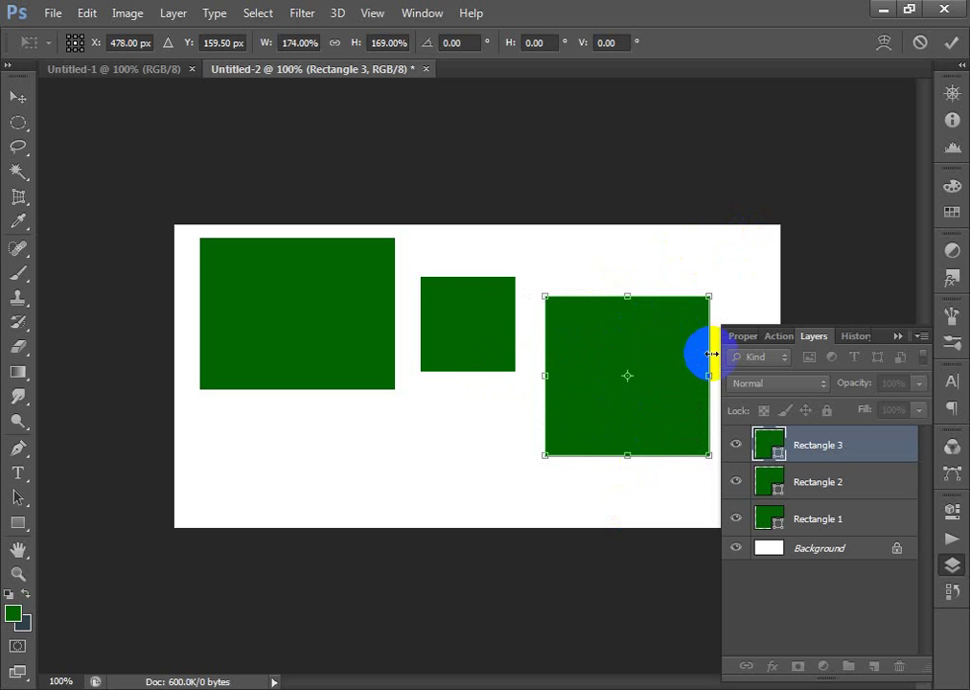
Step: Use Rotate mode to turn the rightmost shape counter-clockwise to about -36.7°
right_click(658, 341)
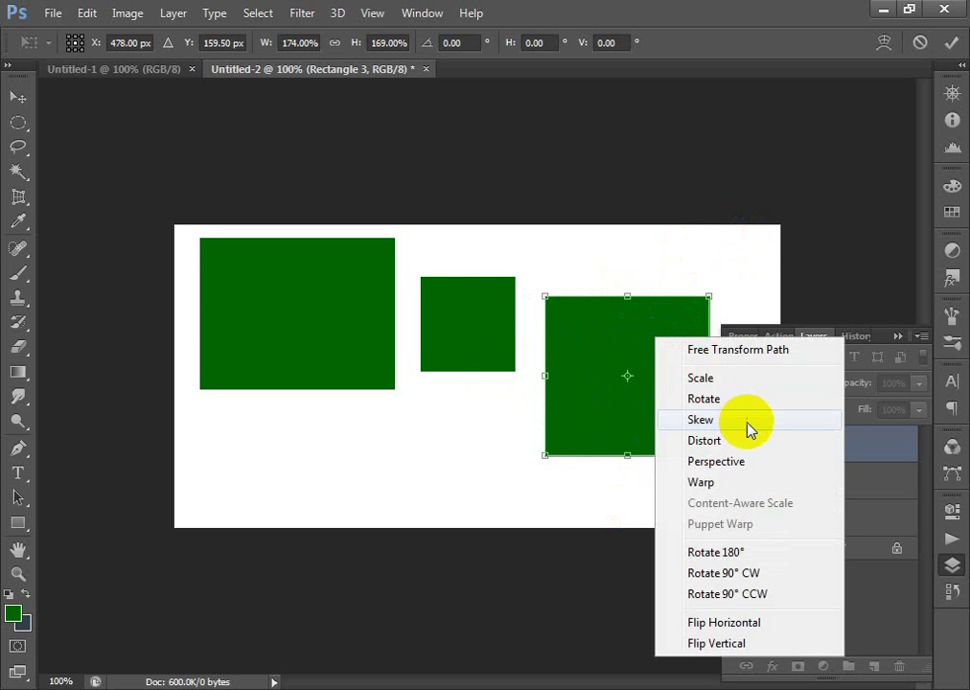
left_click(714, 399)
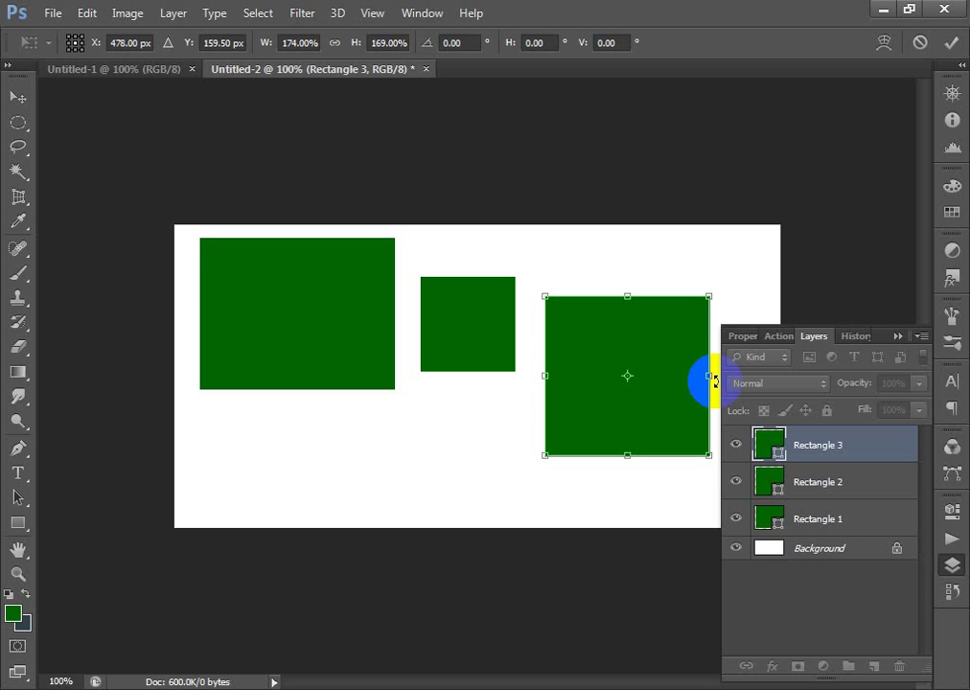
left_click_drag(716, 383, 719, 320)
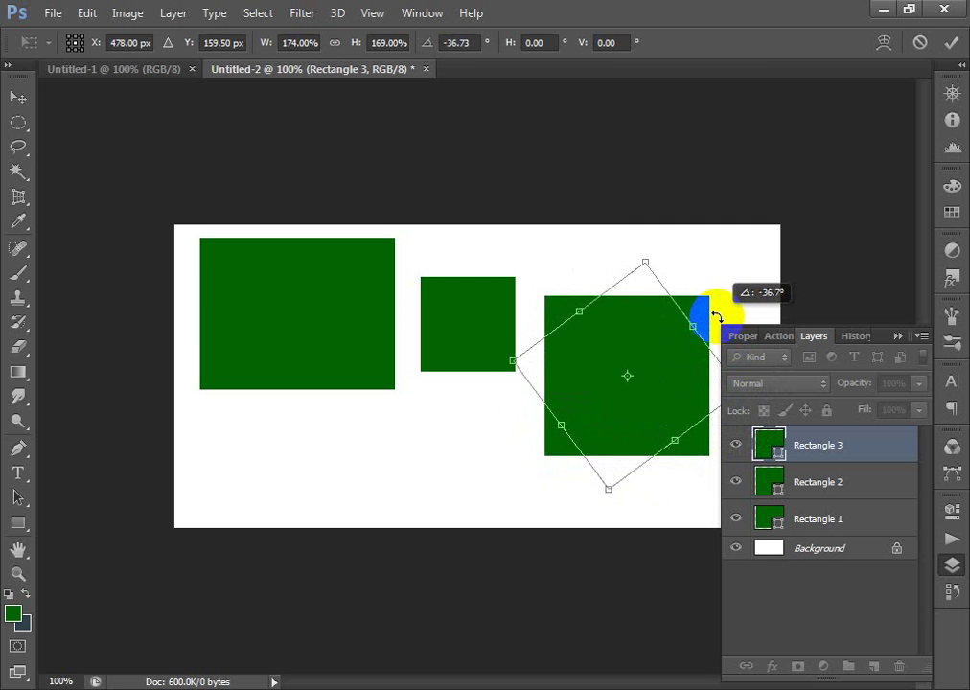
Step: Use Skew mode to slant three edges of the rotated shape, ending at about -8.5° horizontal skew
right_click(639, 358)
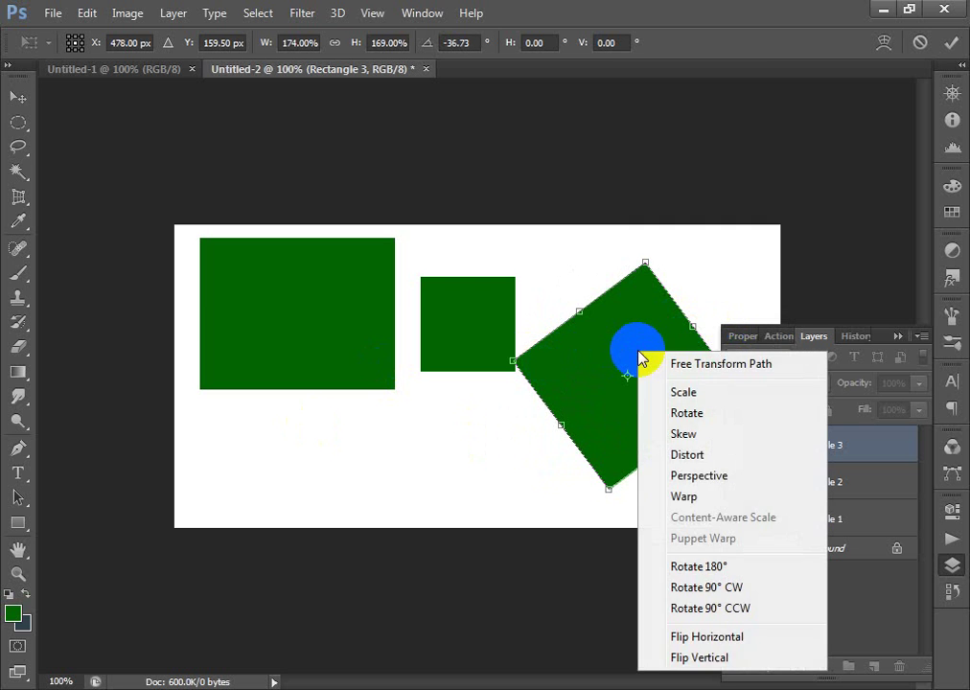
left_click(689, 436)
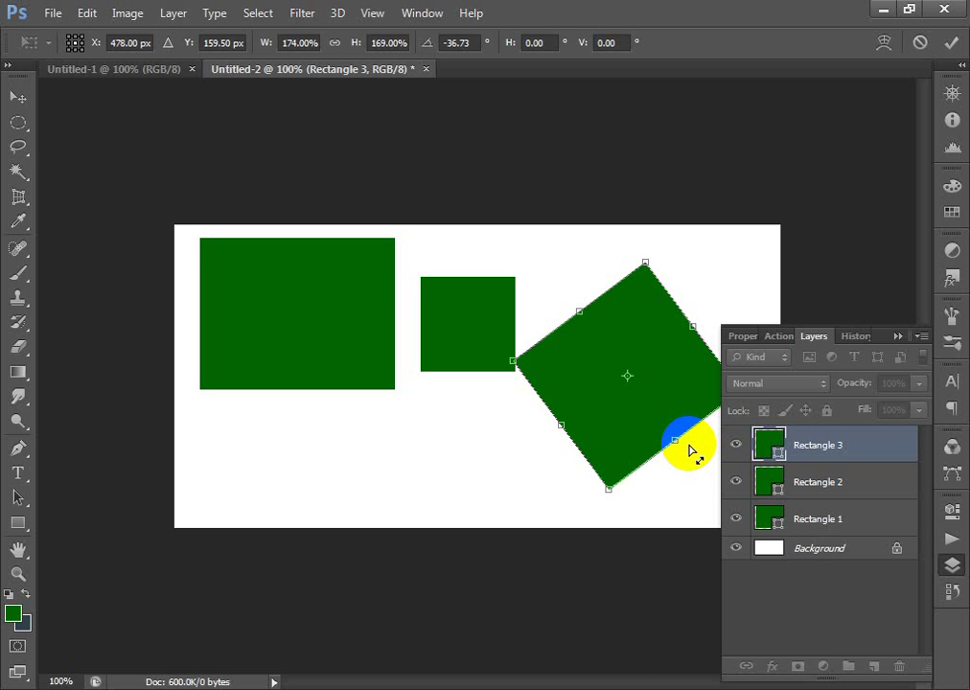
mouse_move(689, 449)
left_mouse_down()
mouse_move(732, 451)
mouse_move(829, 396)
mouse_move(826, 381)
mouse_move(611, 446)
mouse_move(676, 435)
left_mouse_up()
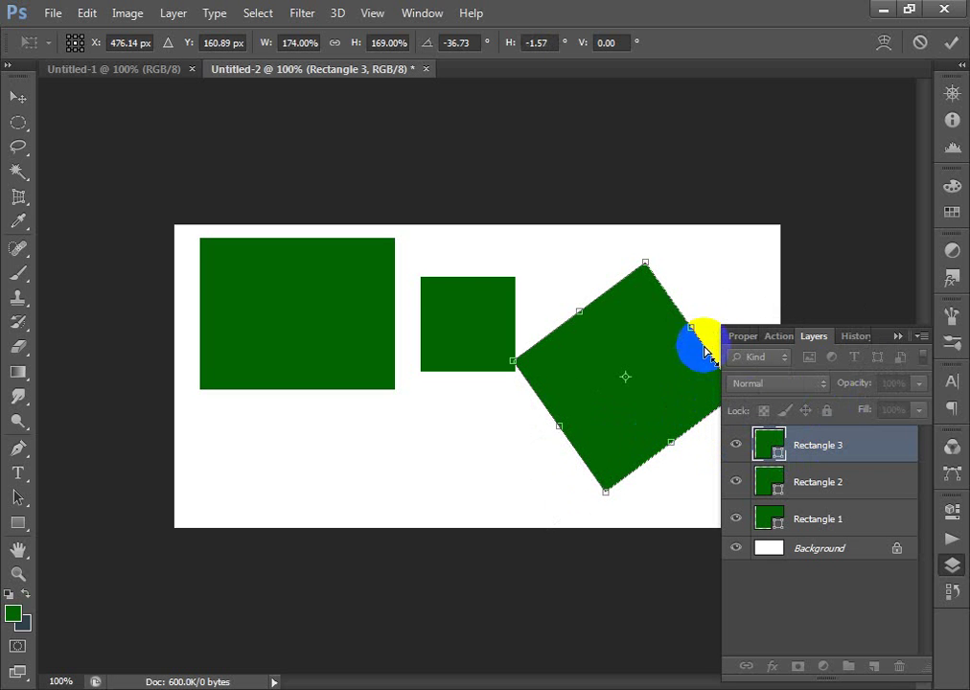
left_click_drag(697, 329, 697, 300)
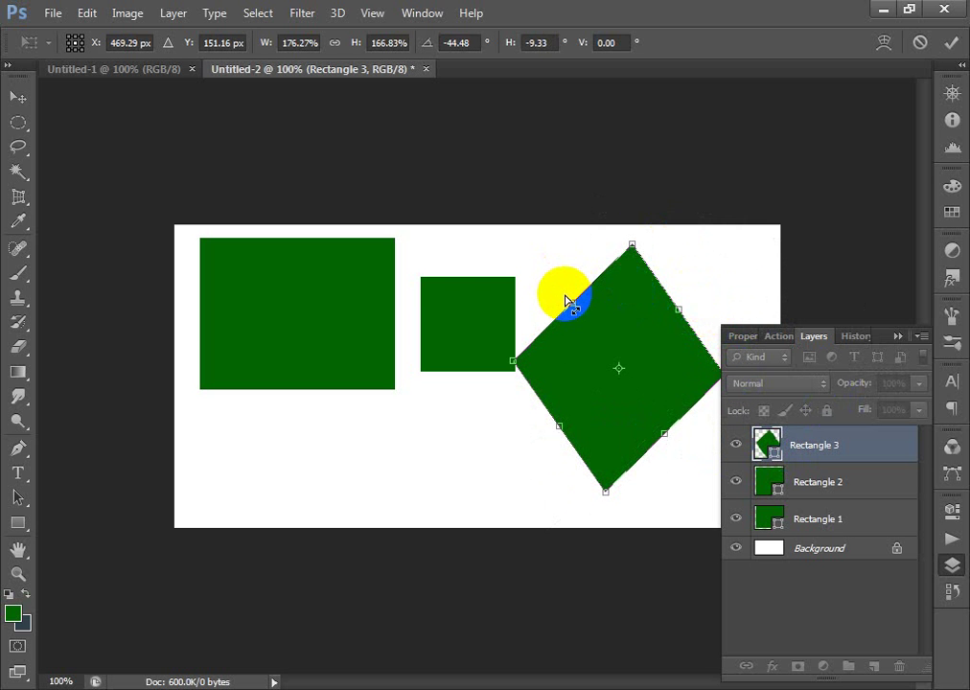
left_click_drag(568, 303, 535, 278)
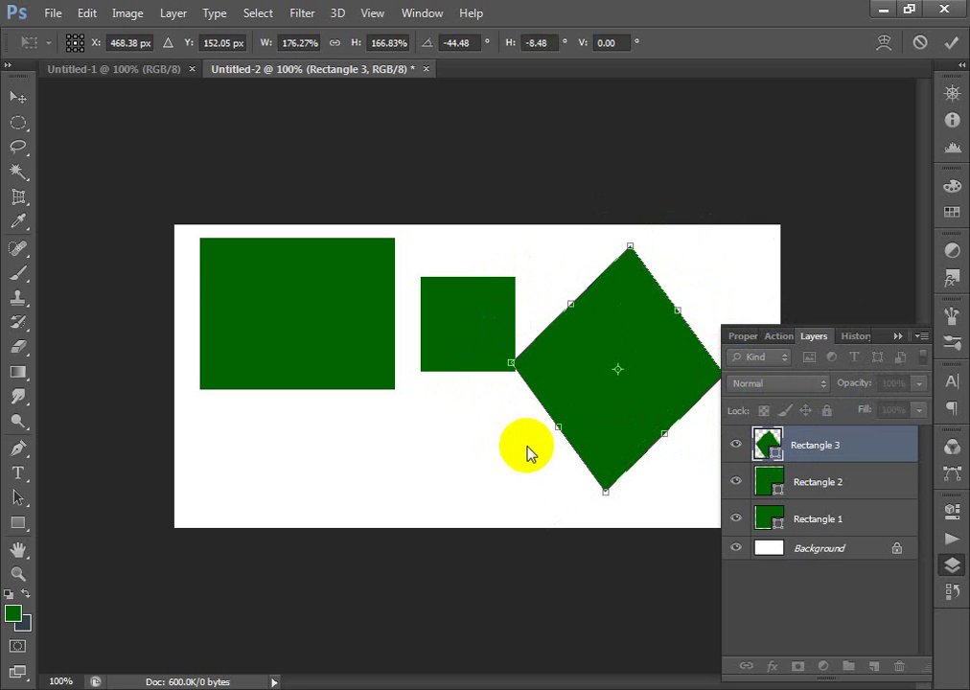
Step: Use Distort mode to pull the slanted shape's lower-right edge outward, extending it to about 207% height
right_click(582, 347)
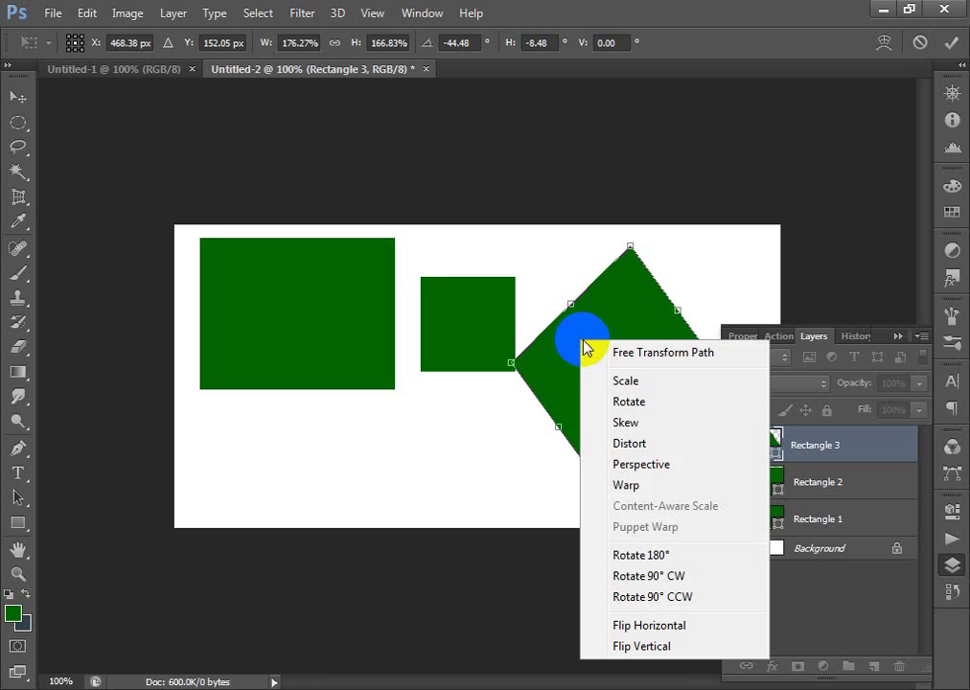
left_click(648, 445)
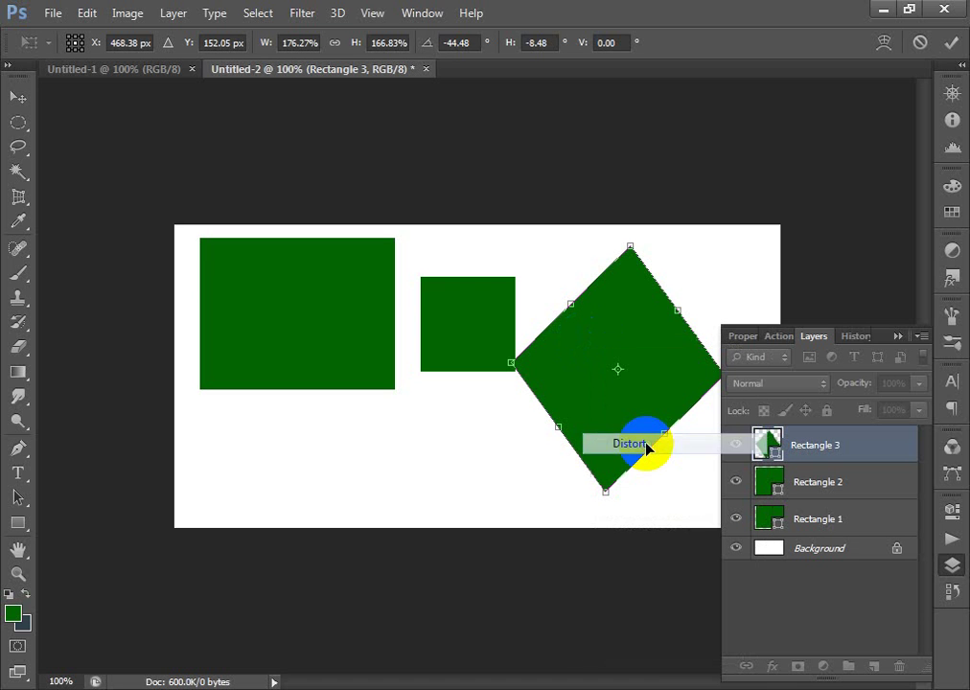
left_click_drag(661, 449, 676, 499)
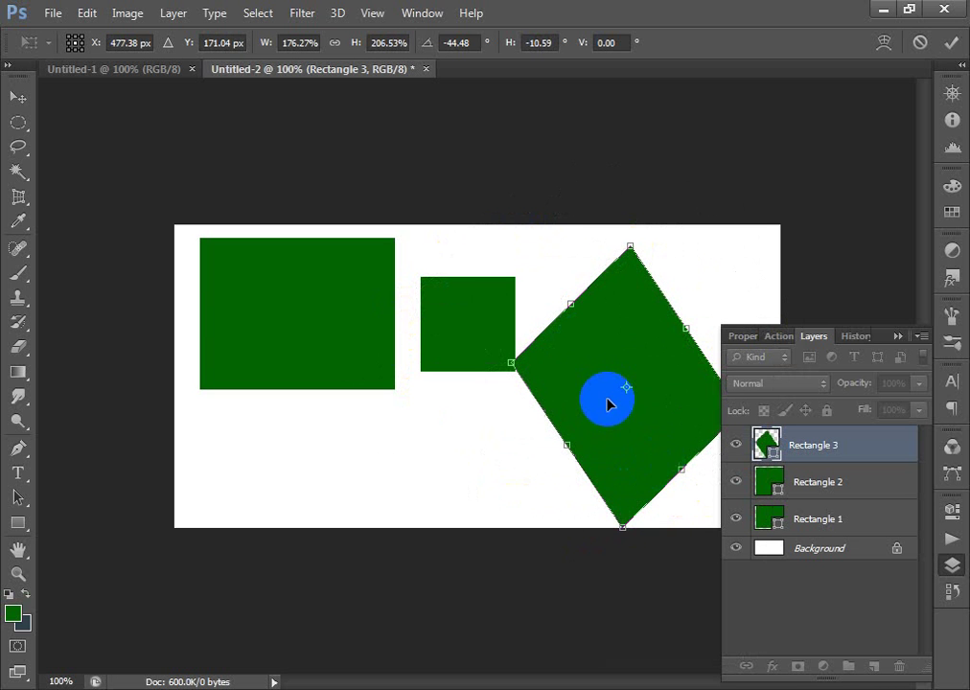
Step: Use Perspective mode on the rightmost shape's bottom corner, bringing the horizontal skew to about -15.5°
right_click(594, 358)
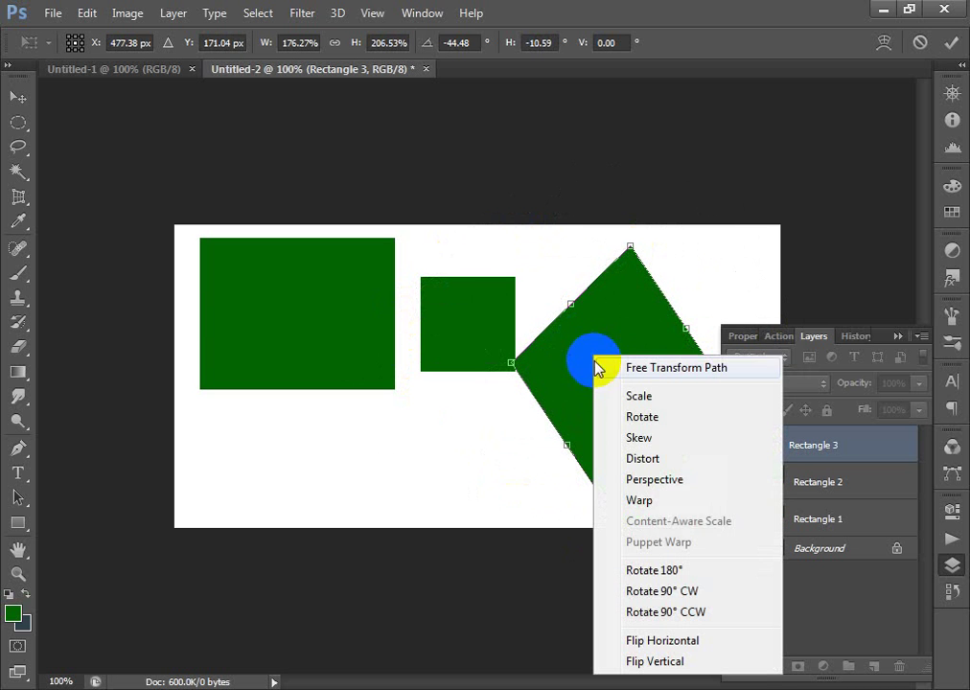
left_click(651, 480)
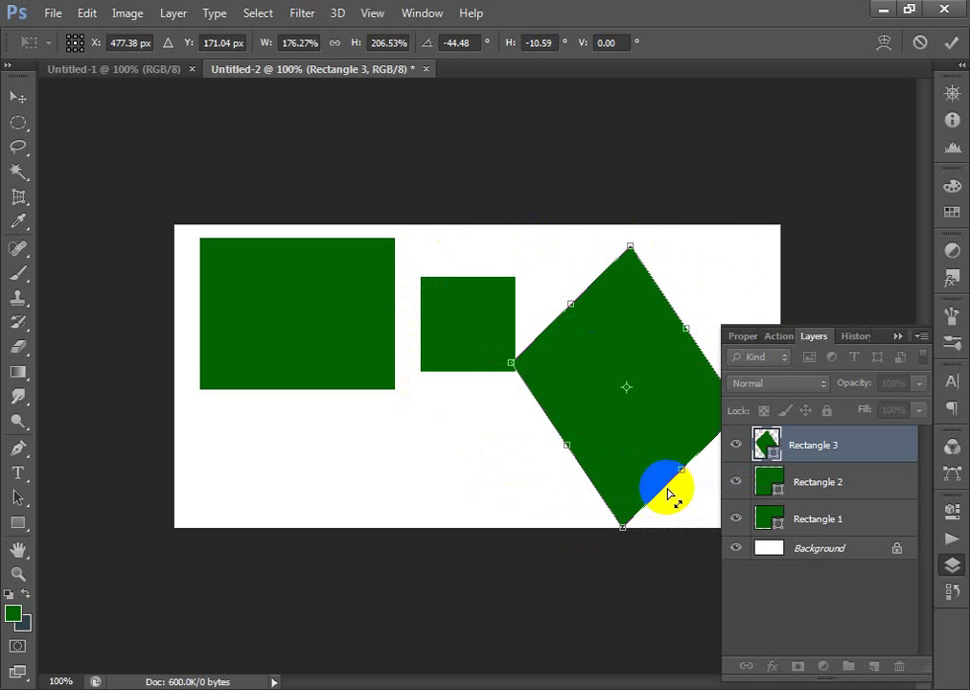
left_click_drag(626, 525, 646, 489)
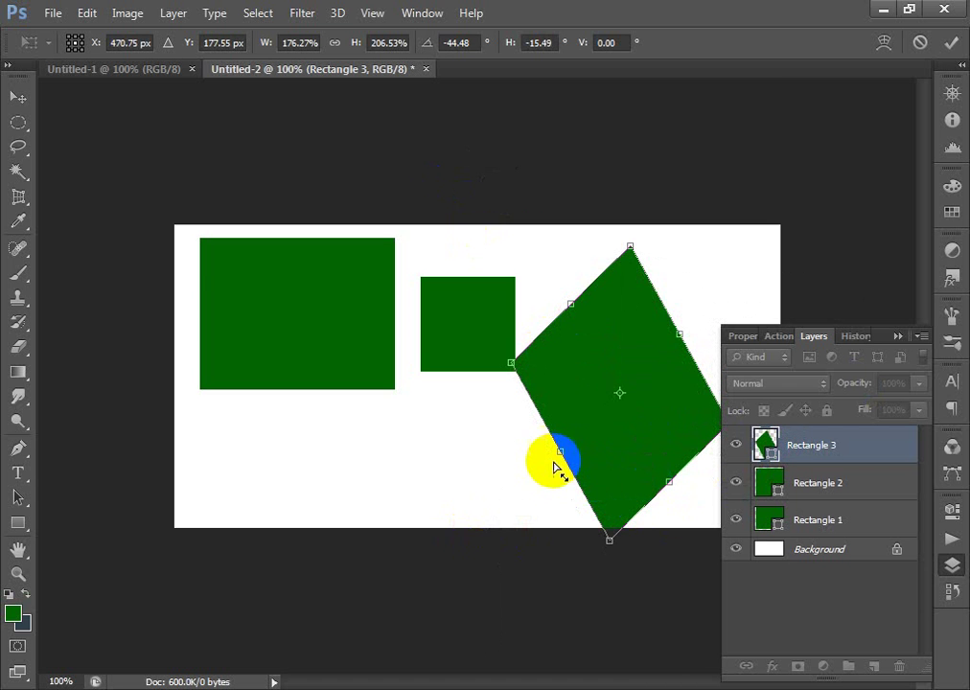
Step: Warp the rightmost shape with Custom warp handles, curving all four sides into a flowing outline, and commit the transform
right_click(587, 393)
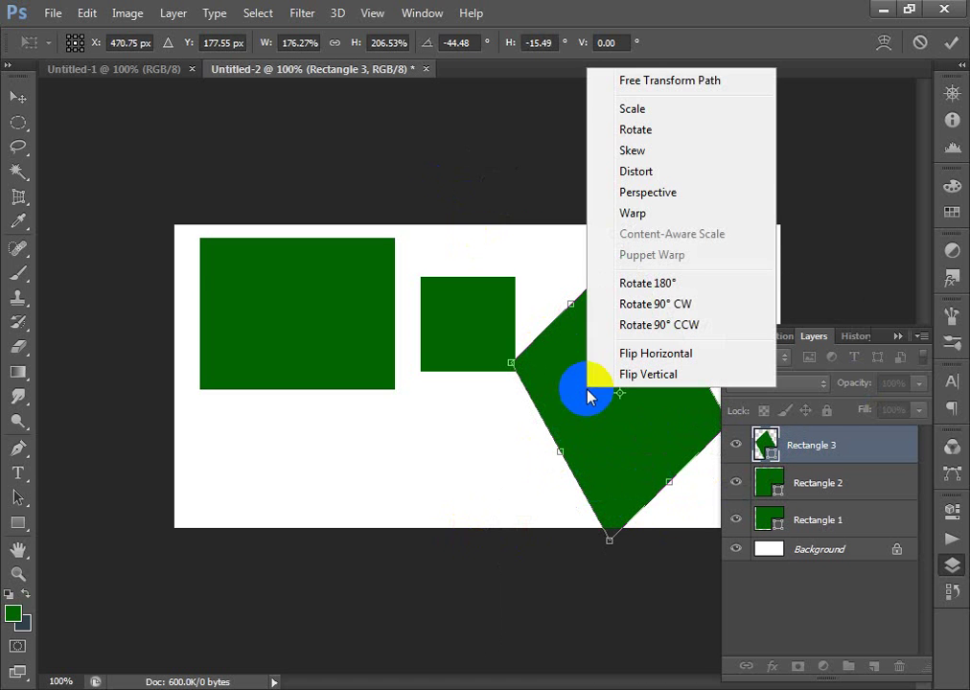
left_click(640, 214)
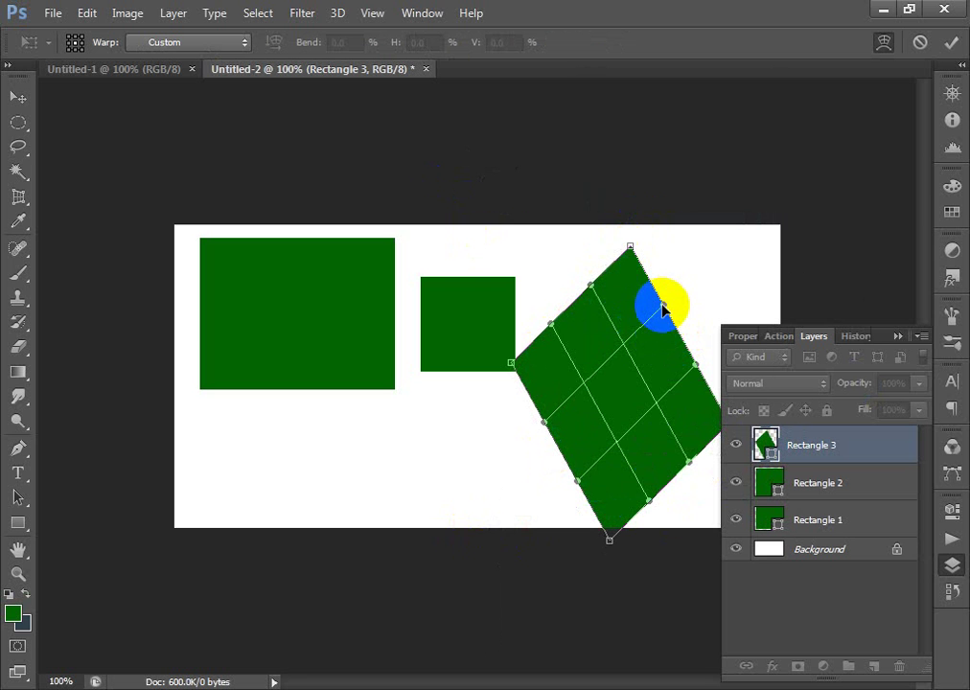
left_click_drag(663, 307, 614, 372)
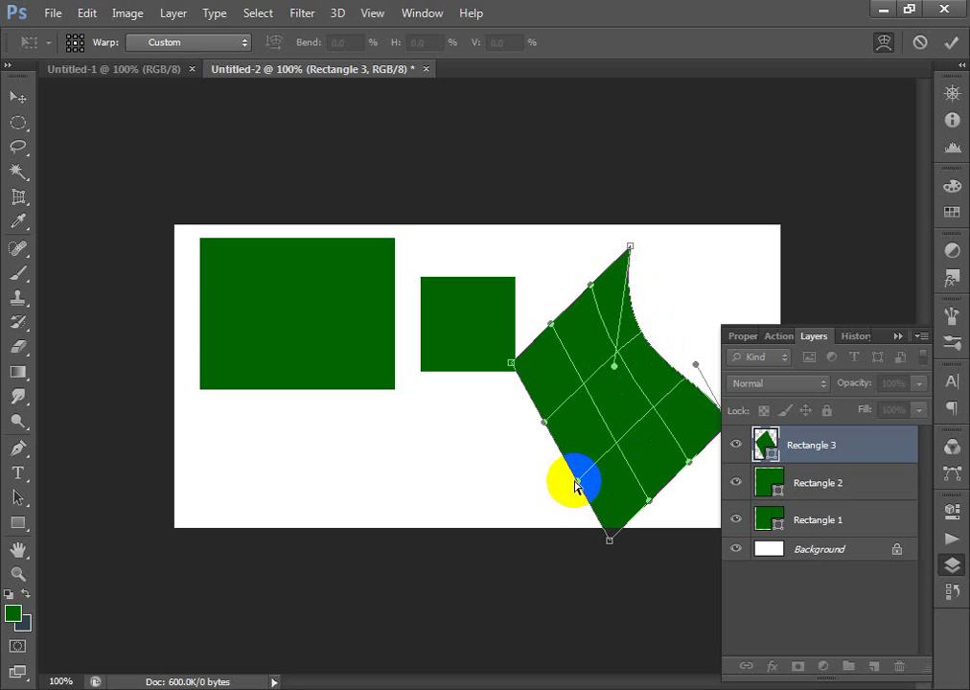
left_click_drag(581, 482, 504, 510)
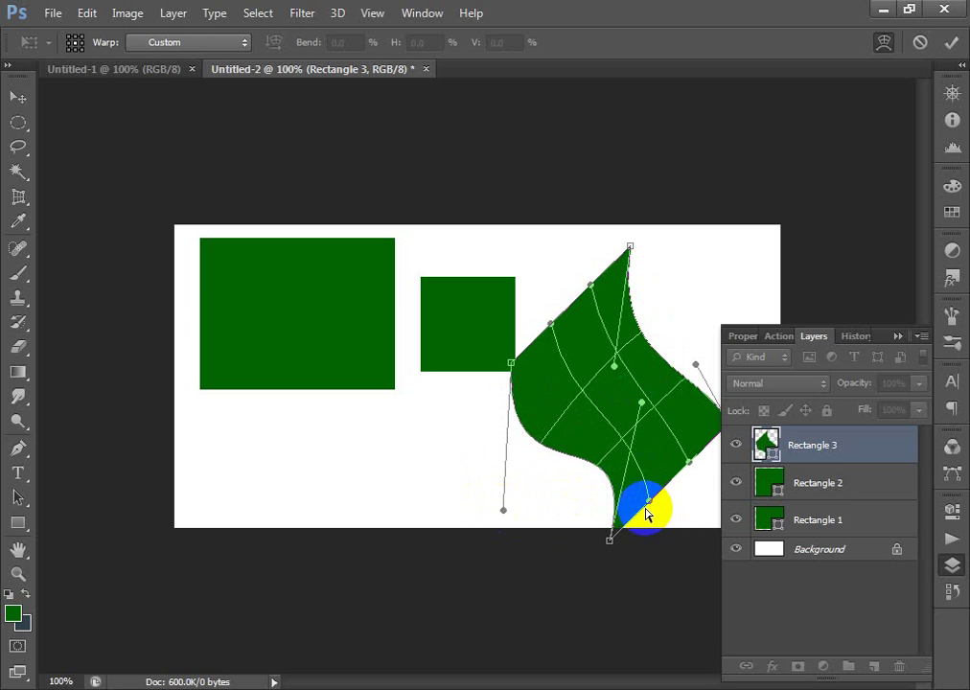
left_click_drag(650, 505, 747, 522)
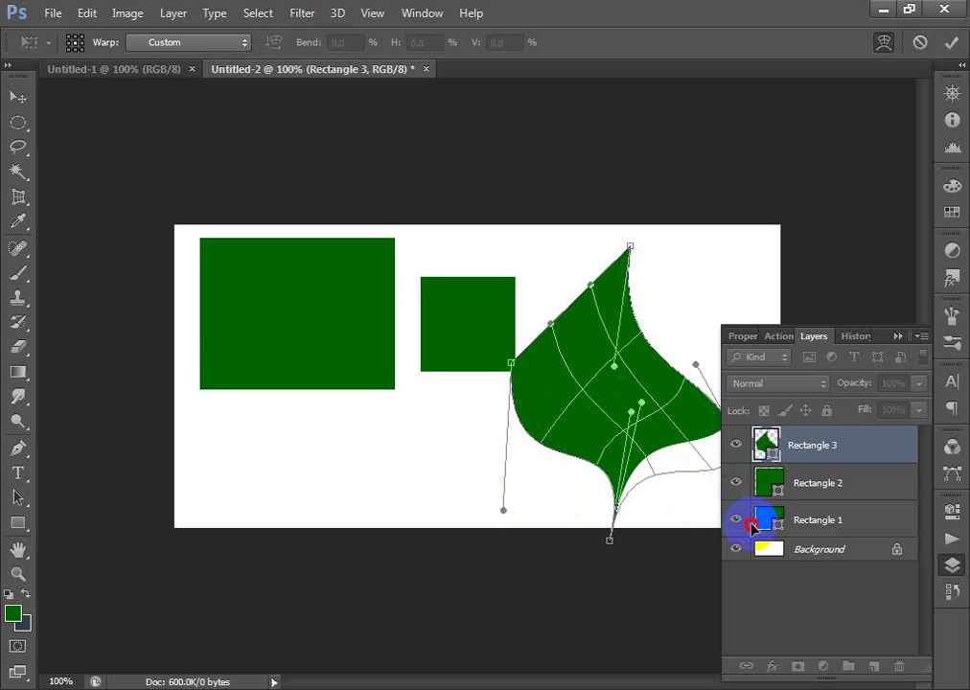
left_click_drag(551, 325, 633, 415)
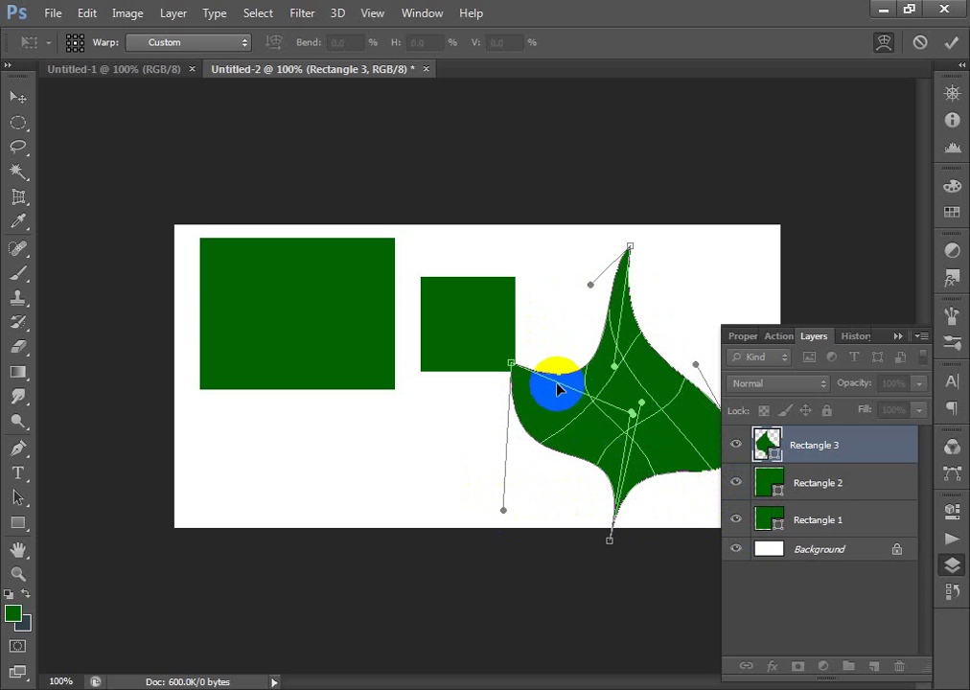
left_click_drag(633, 414, 513, 231)
left_click_drag(591, 285, 494, 252)
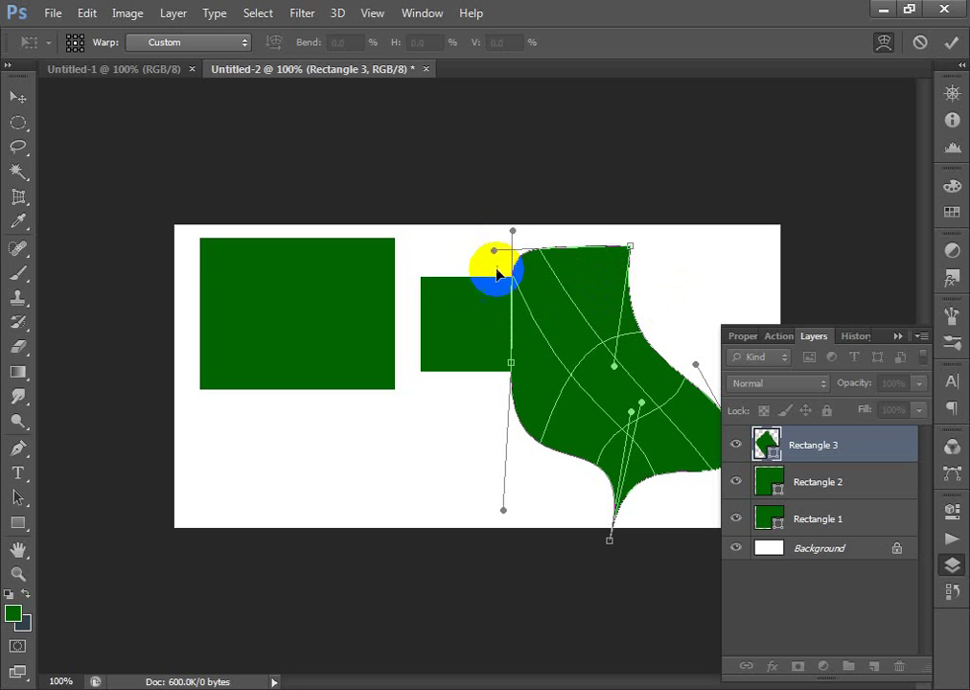
left_click_drag(629, 414, 660, 512)
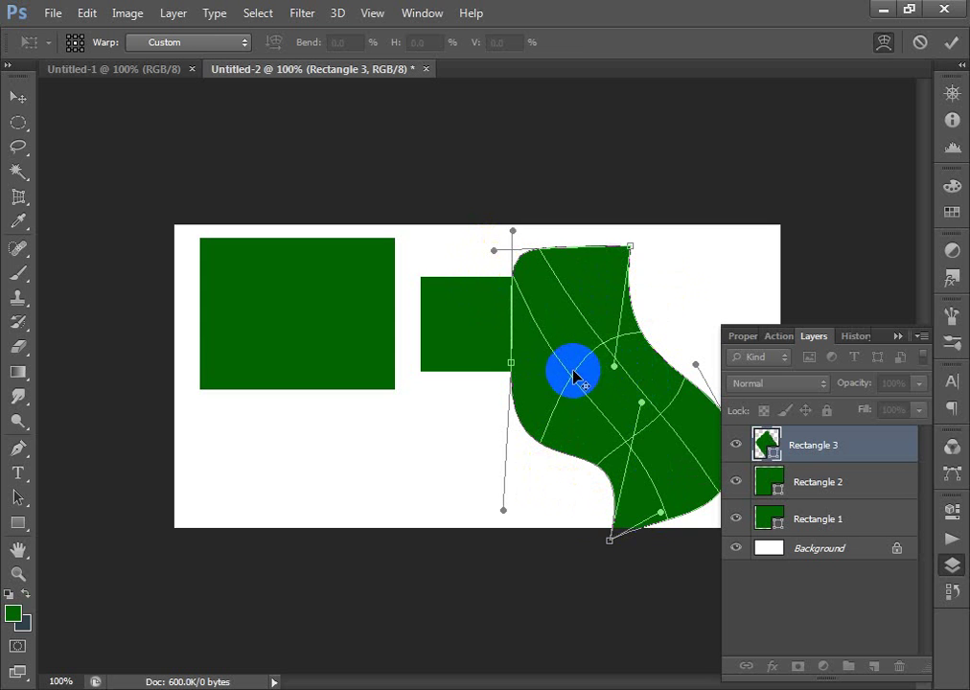
key("Return")
Step: Duplicate the warped shape slightly up and to the right, and recolour the copy light green #67d767
left_click_drag(580, 377, 613, 367)
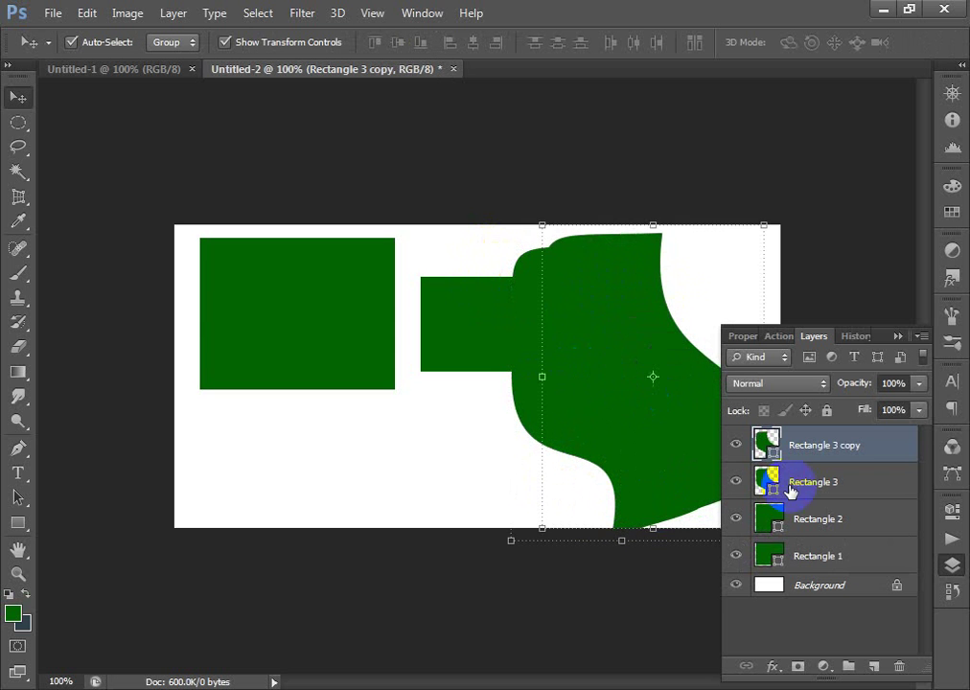
double_click(764, 443)
left_click(567, 317)
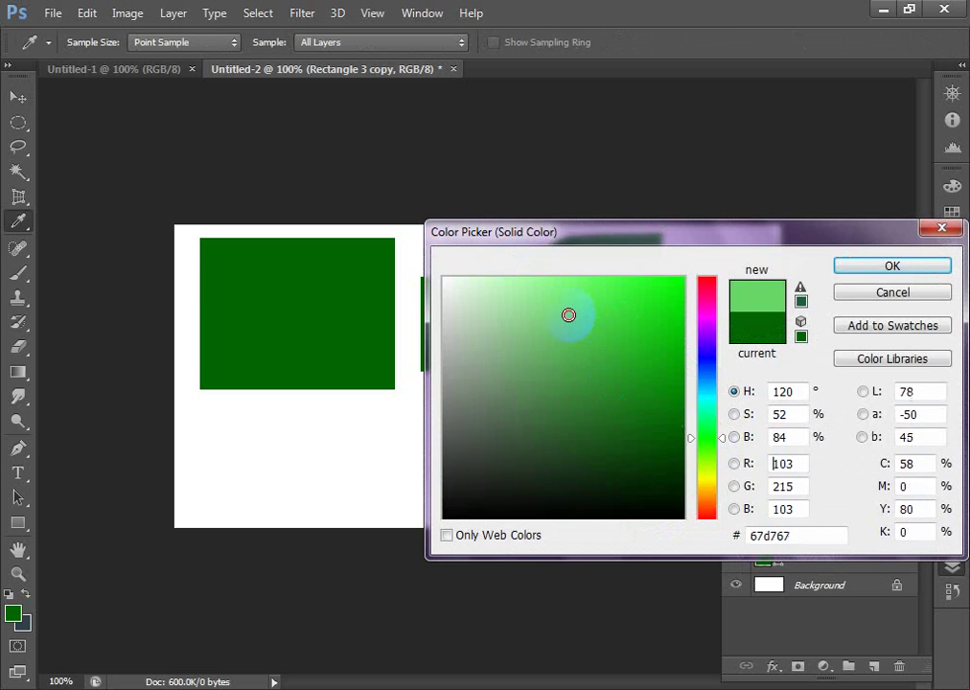
left_click(867, 268)
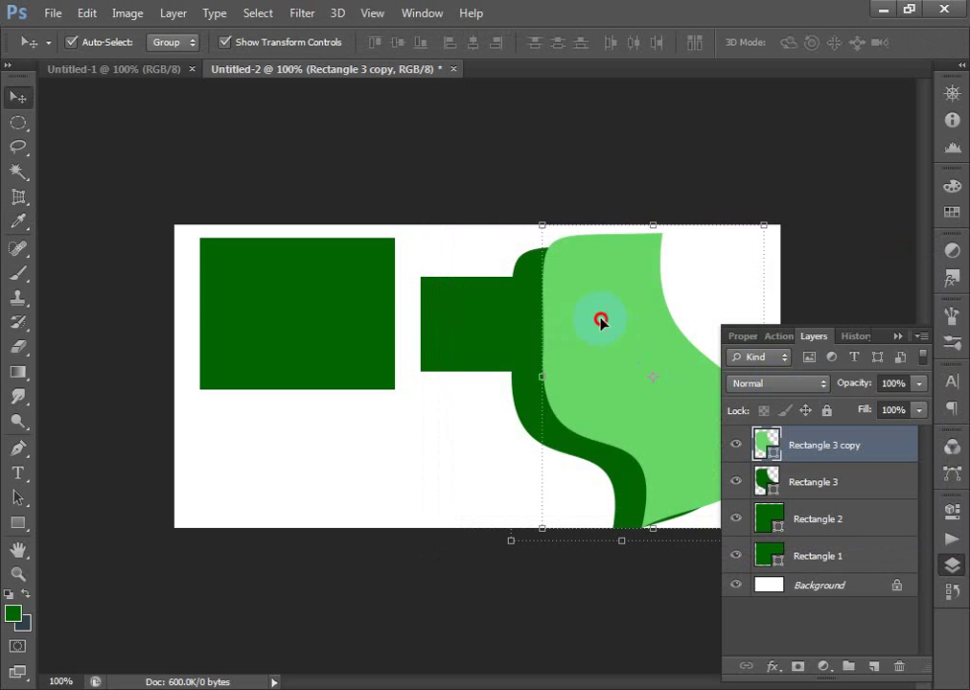
Step: Shift the light green copy slightly down and left, and warp it with Custom handles, dipping its top edge and bulging its upper-left side
mouse_move(600, 321)
left_mouse_down()
mouse_move(606, 352)
mouse_move(594, 337)
left_mouse_up()
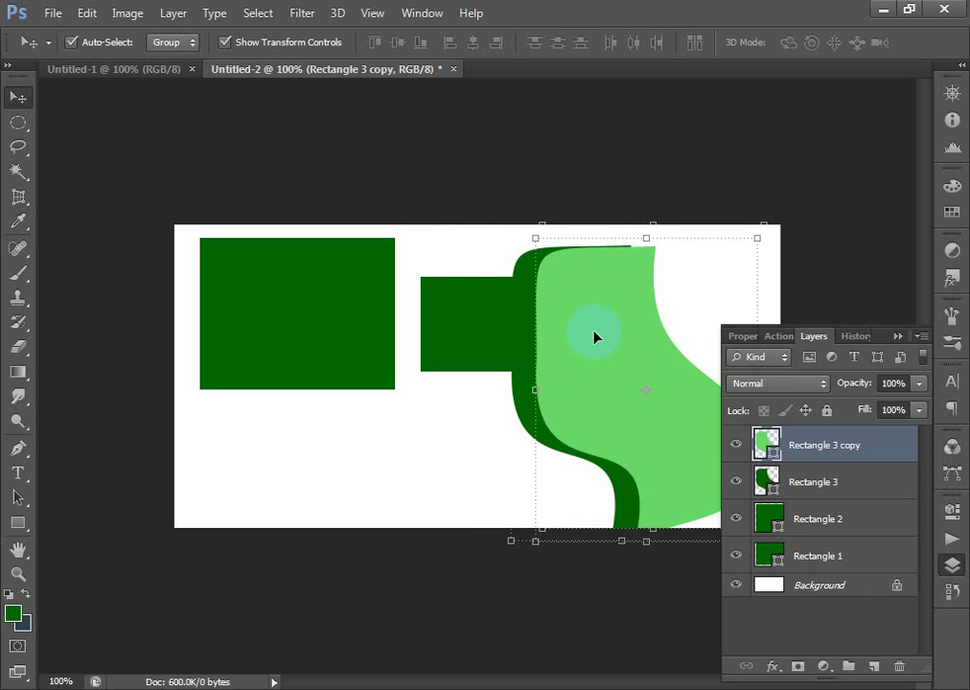
key("ctrl+t")
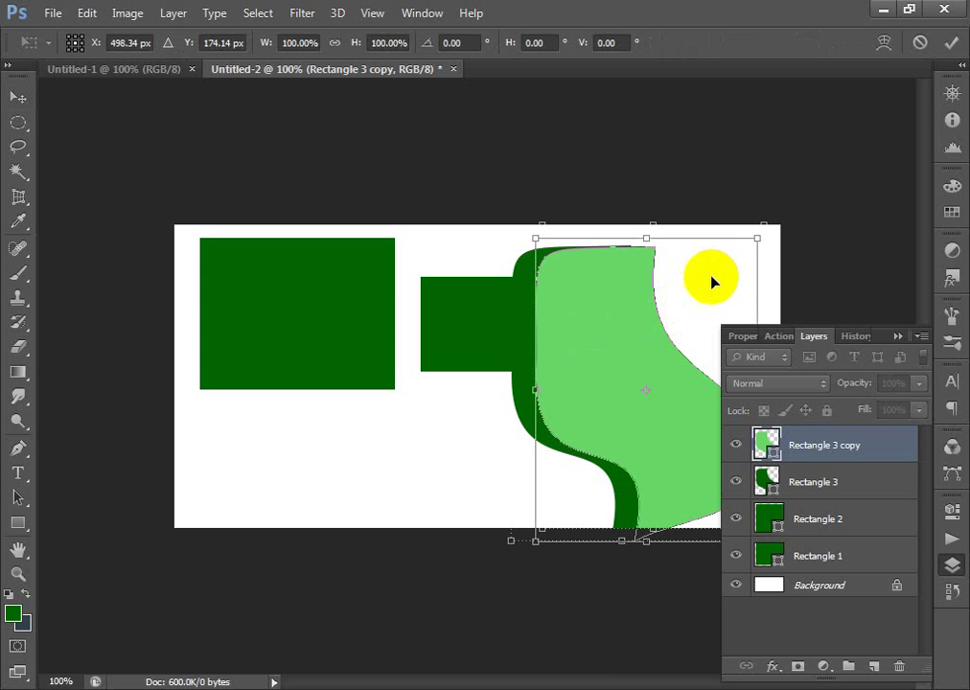
right_click(631, 290)
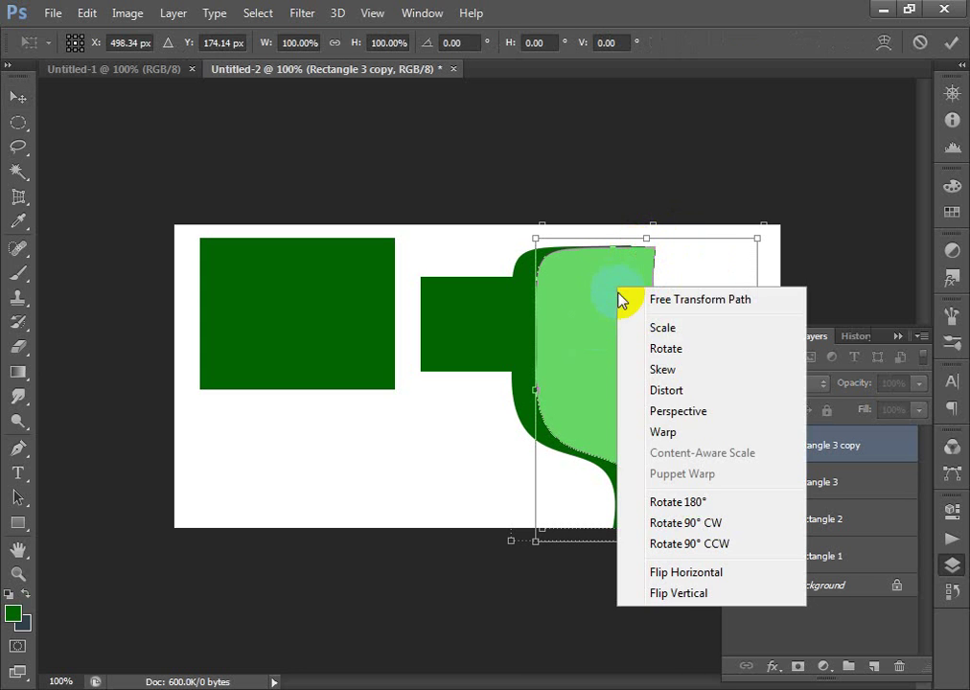
left_click(661, 433)
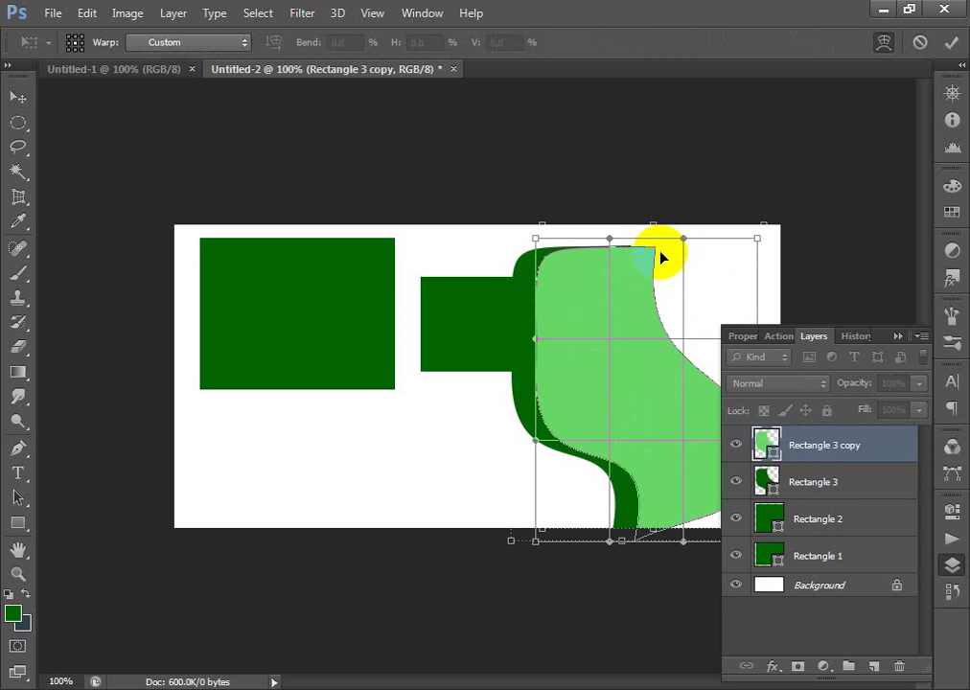
left_click_drag(684, 243, 693, 384)
left_click_drag(534, 374, 462, 270)
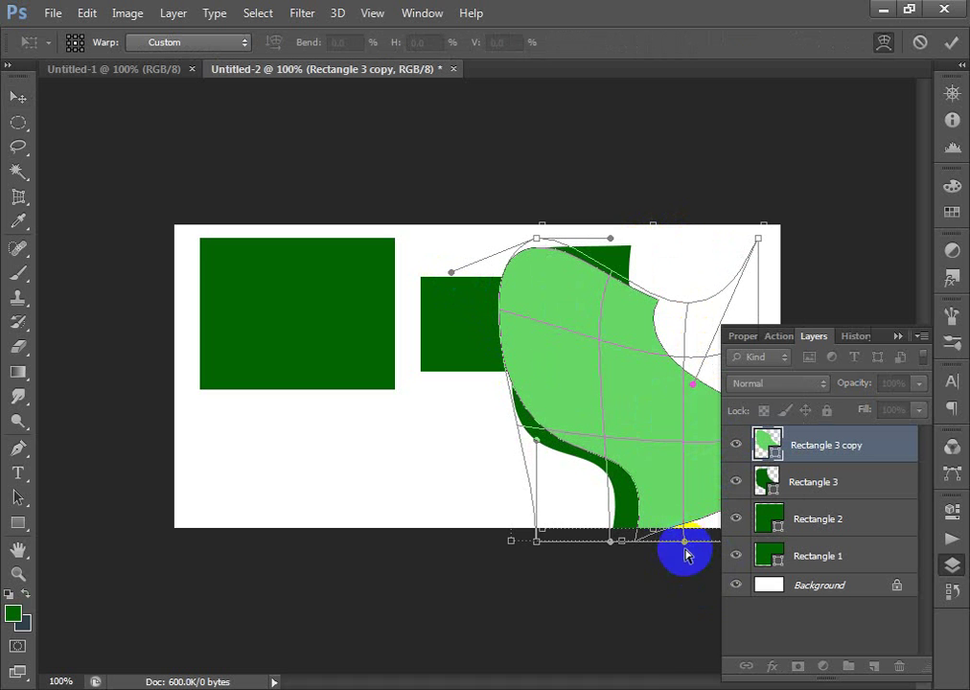
left_click_drag(684, 547, 630, 491)
left_click_drag(692, 386, 671, 341)
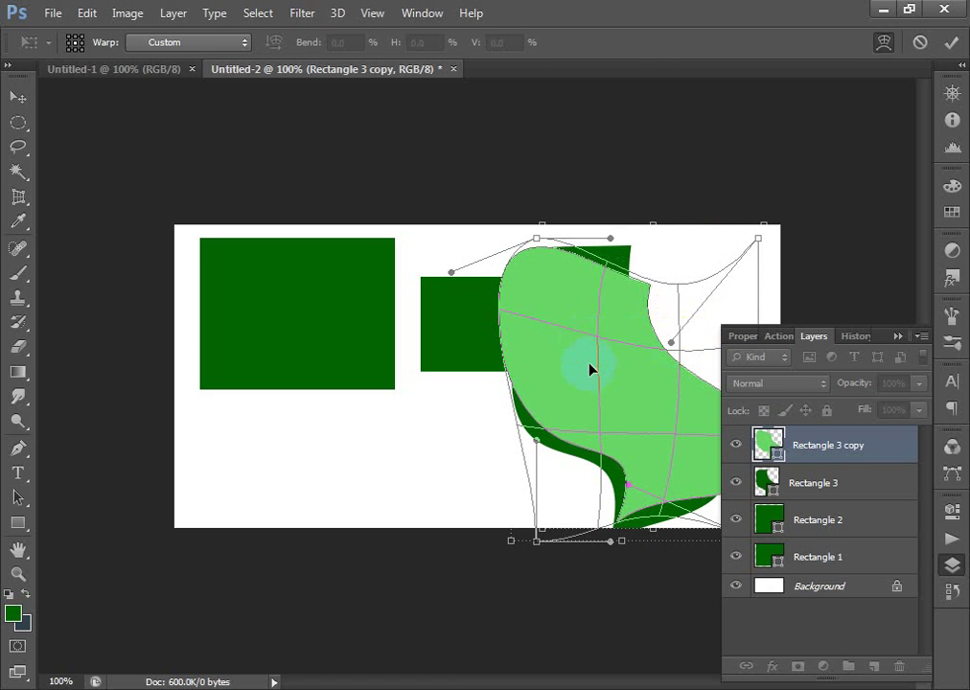
left_click_drag(589, 369, 624, 370)
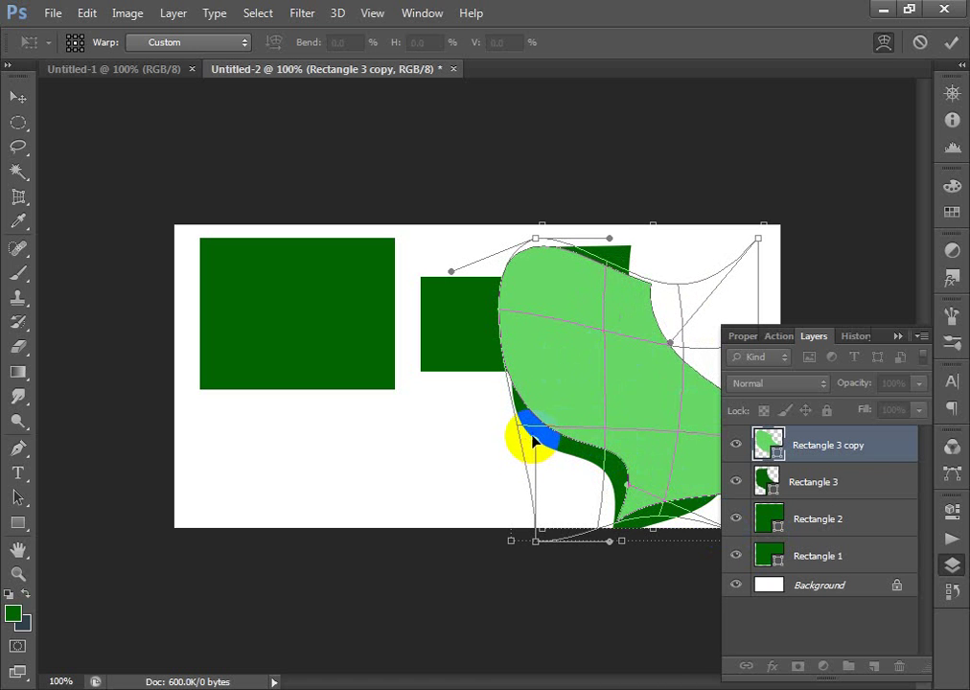
left_click_drag(534, 441, 560, 439)
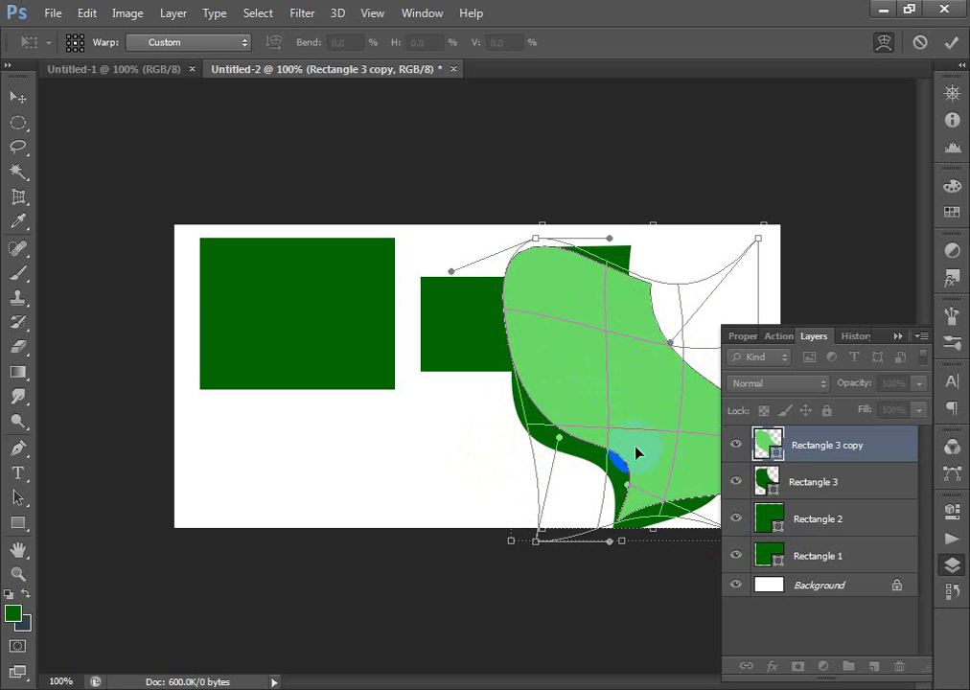
left_click_drag(628, 484, 659, 471)
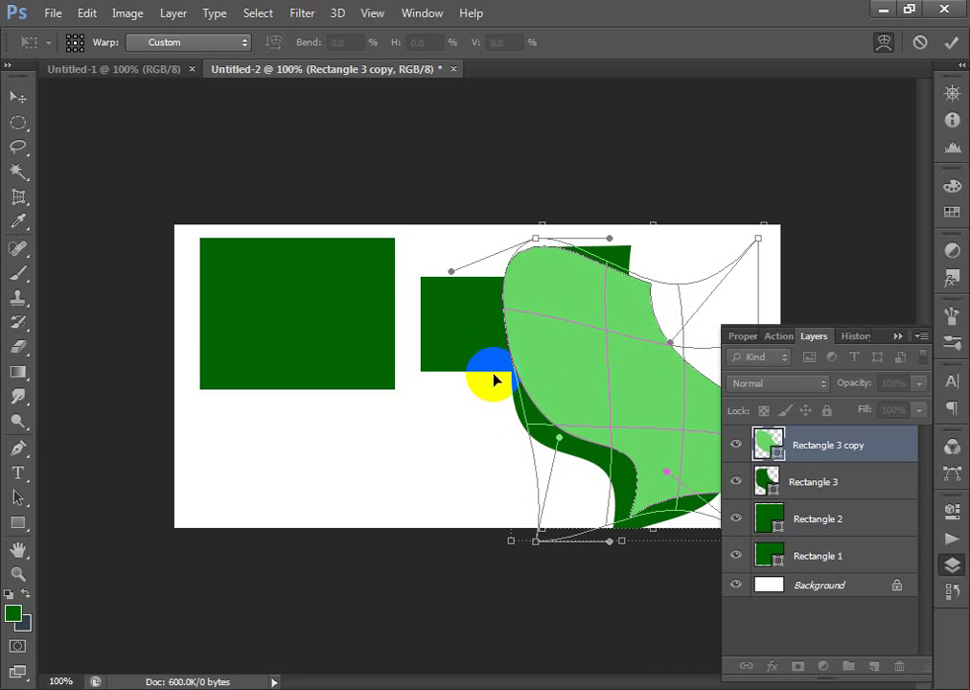
Step: Rotate the light green shape by 180° and by a further 90° clockwise within the active transform
right_click(584, 359)
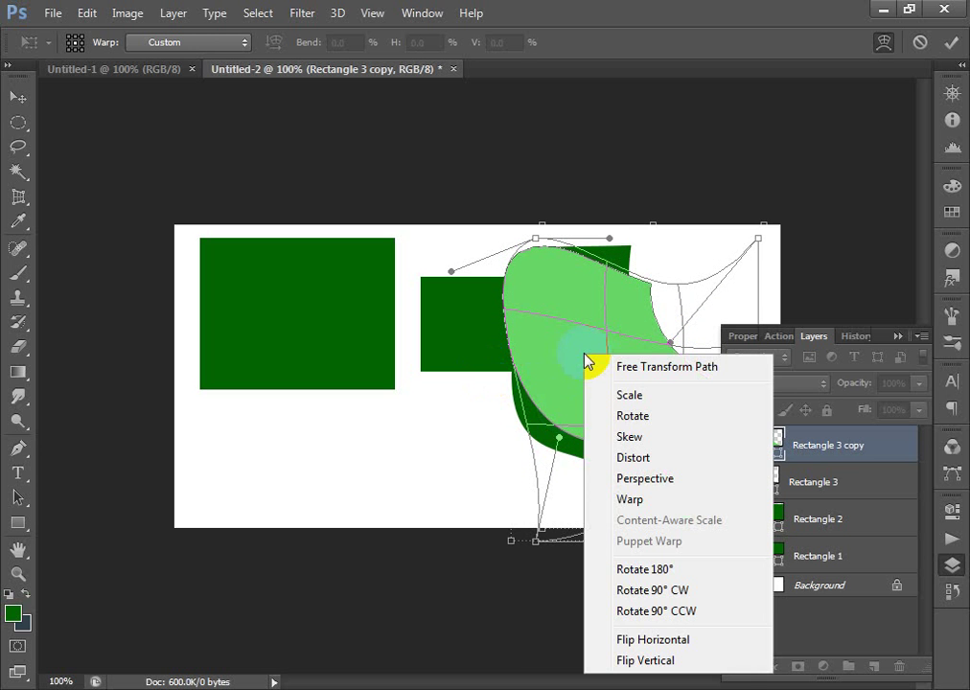
left_click(674, 571)
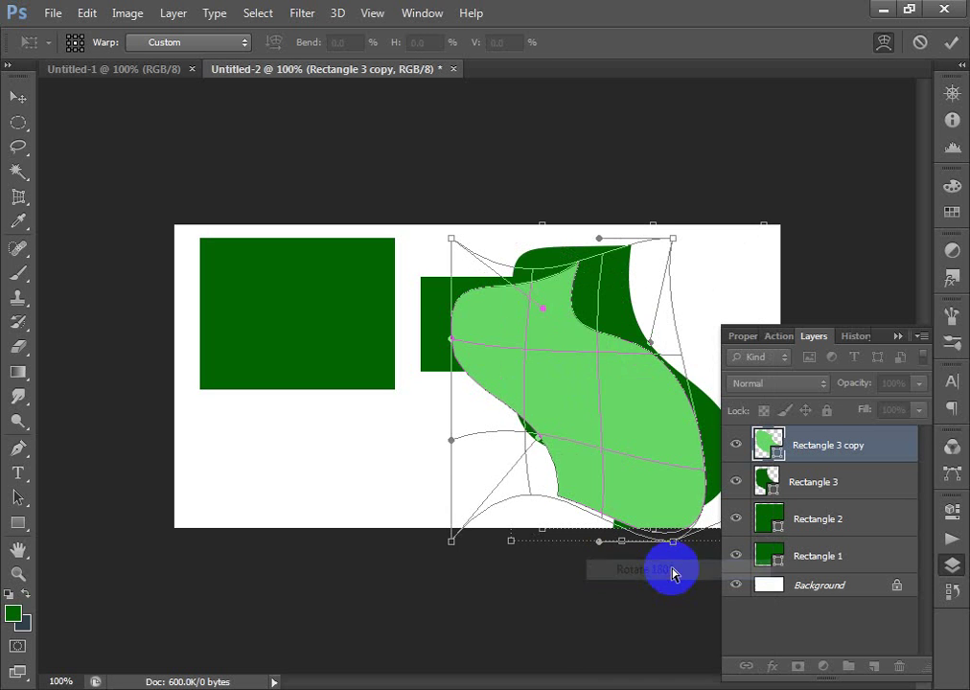
right_click(557, 317)
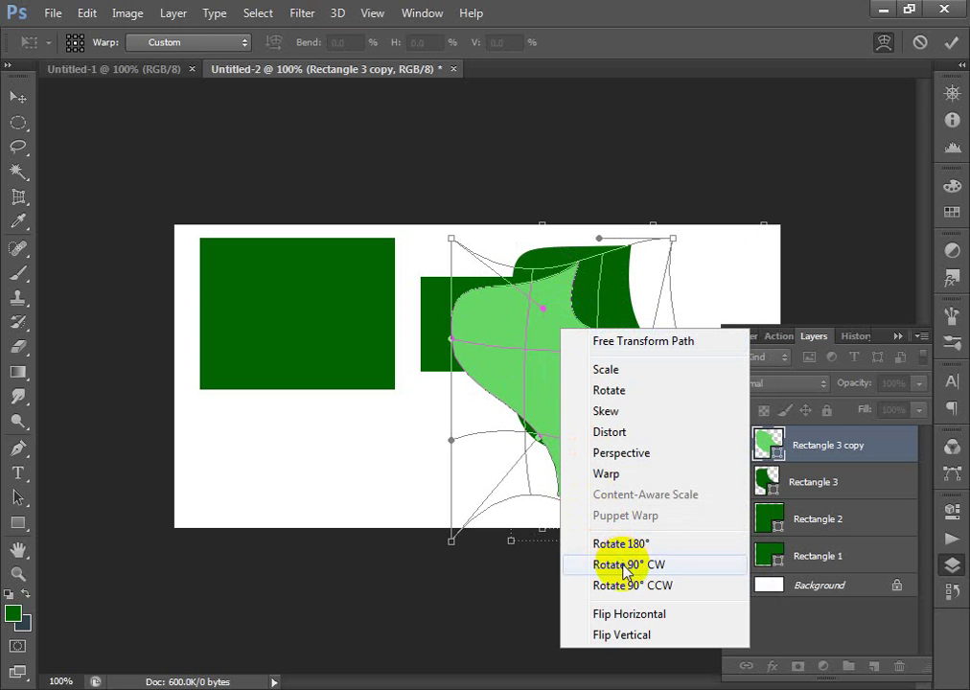
left_click(625, 566)
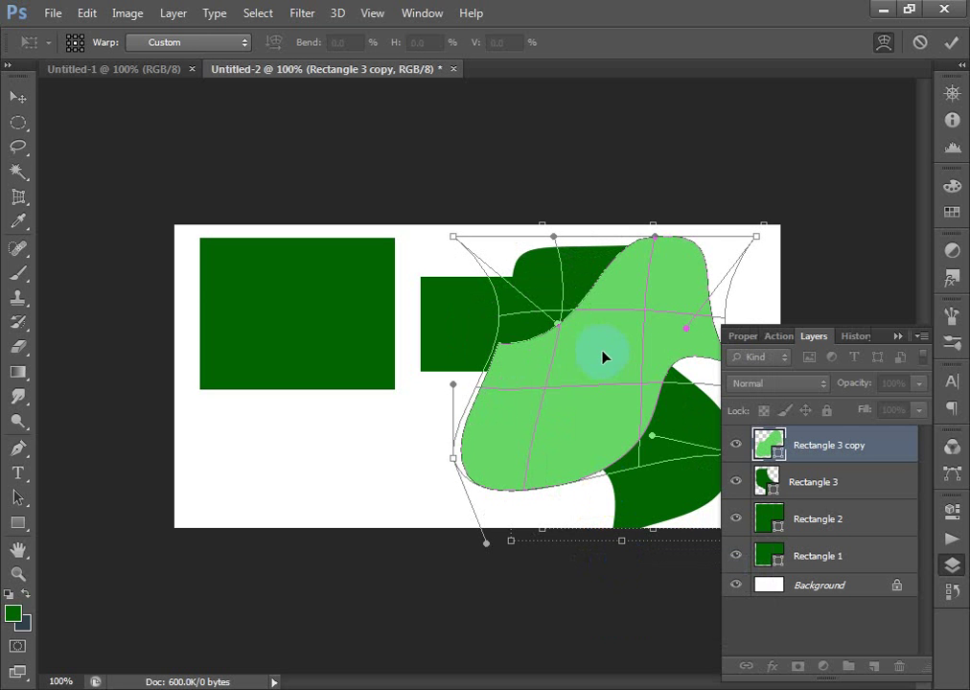
Step: Flip the light green shape horizontally and vertically within the active transform
right_click(578, 375)
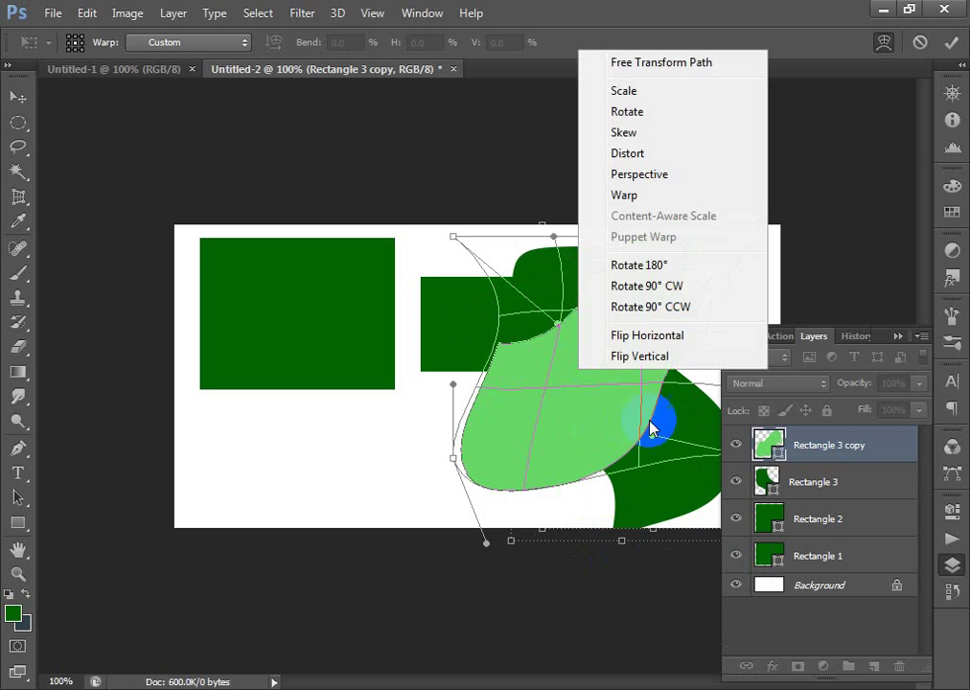
left_click(630, 340)
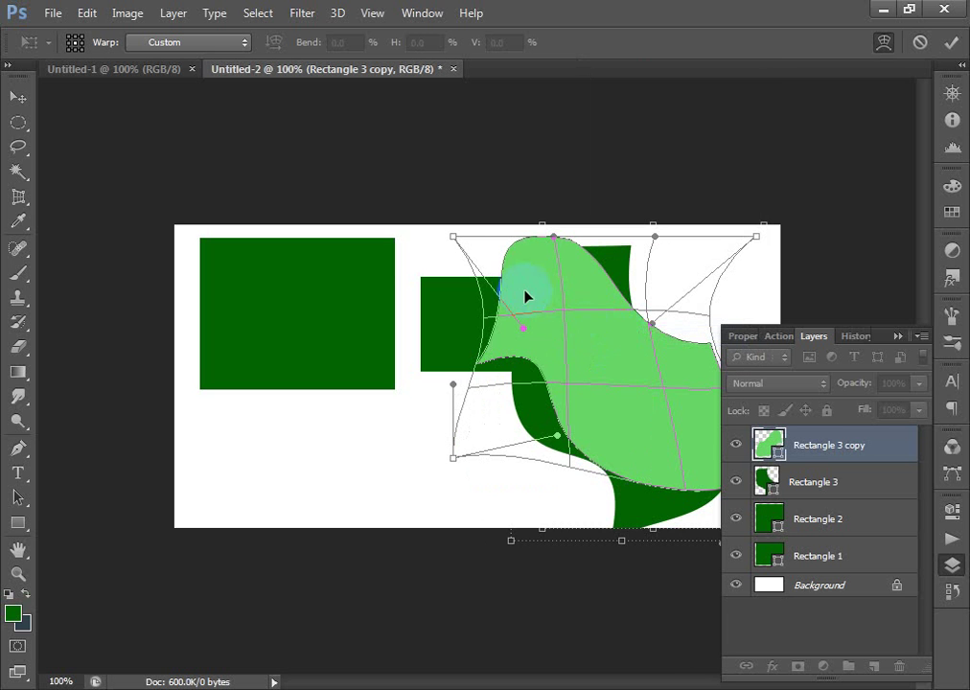
right_click(593, 326)
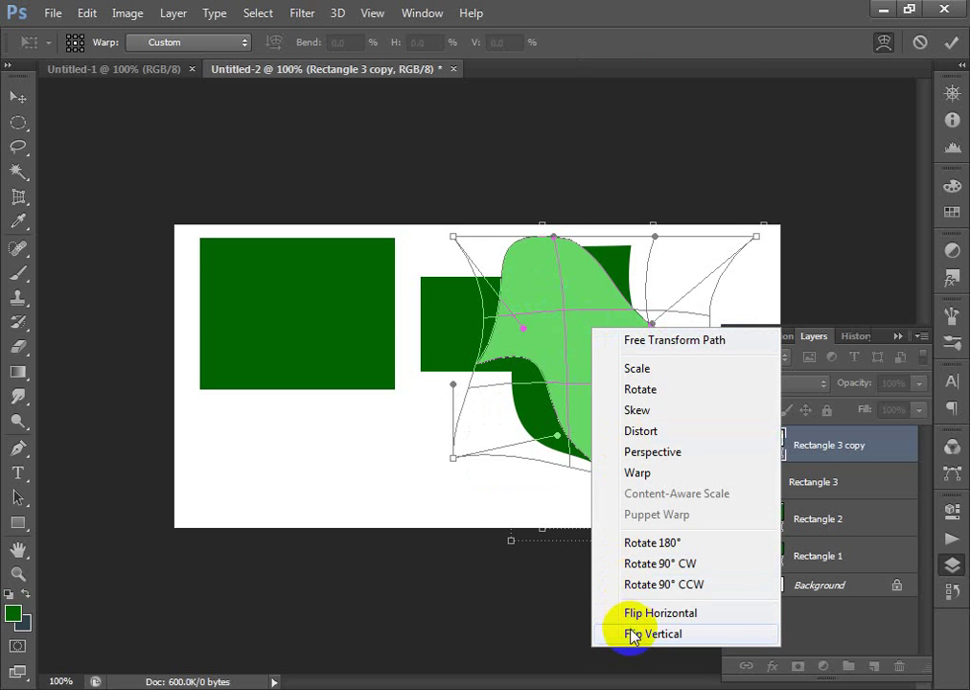
left_click(631, 638)
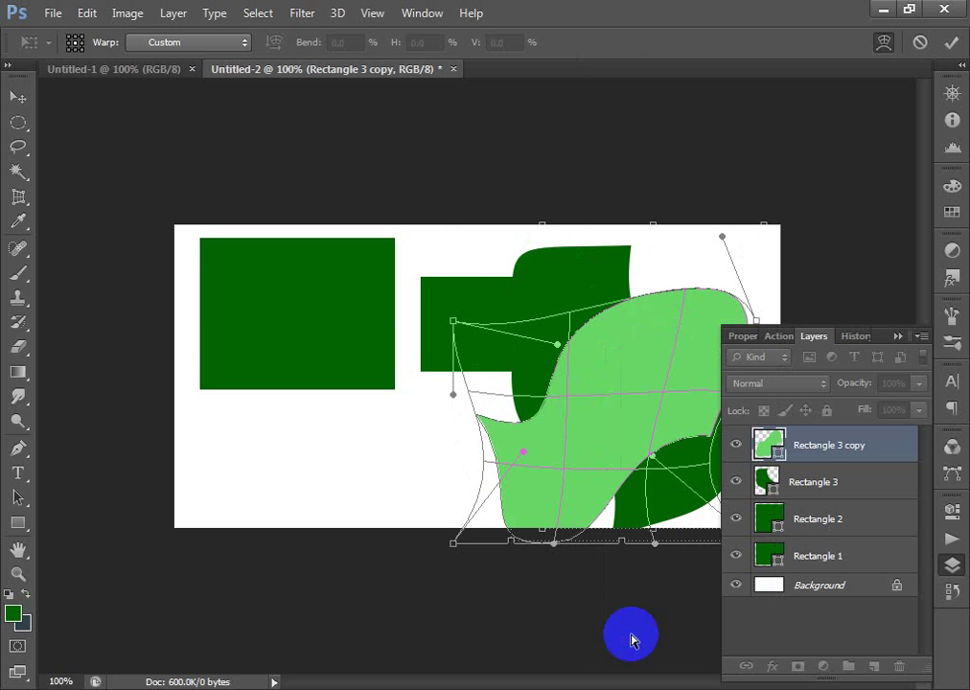
Step: Pull the upper interior of the light green warp mesh up and left, and apply the transformation while switching to the Rounded Rectangle tool
mouse_move(618, 360)
left_mouse_down()
mouse_move(553, 335)
mouse_move(621, 363)
left_mouse_up()
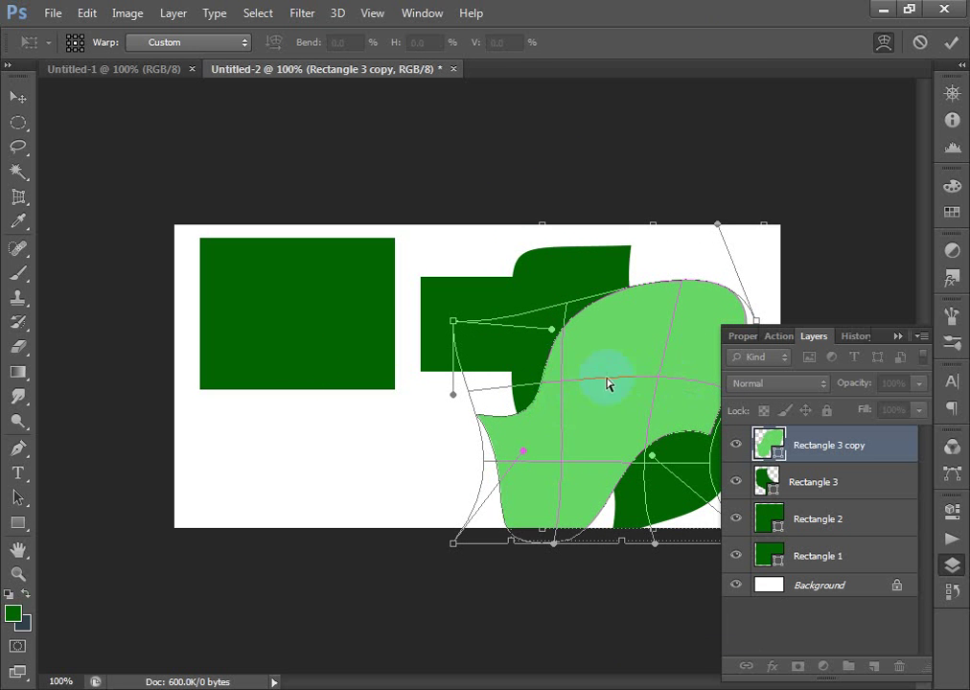
left_click_drag(617, 342, 575, 348)
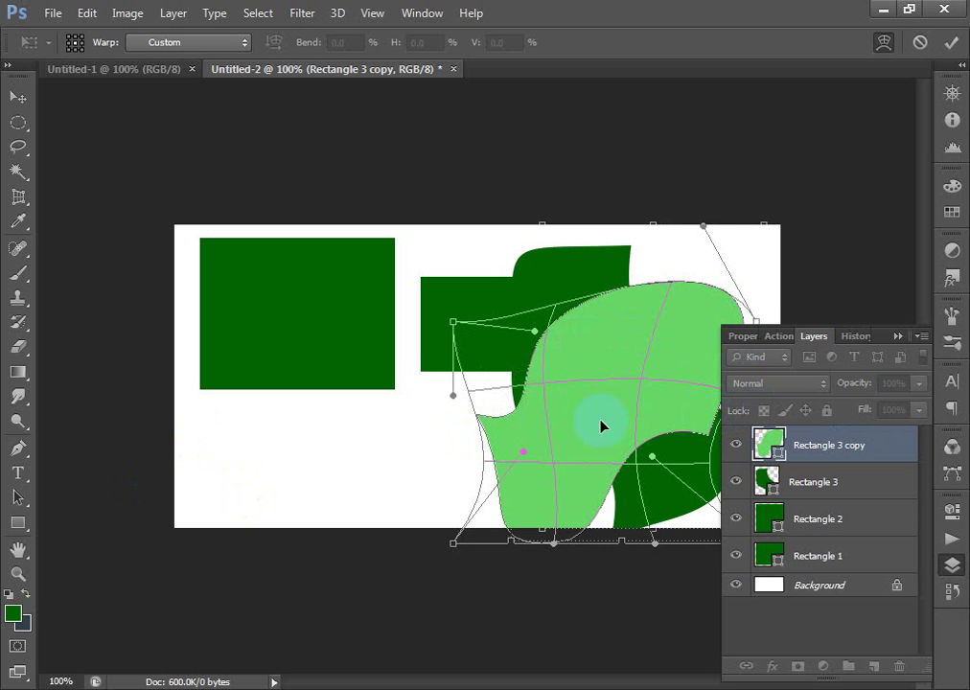
left_click(19, 523)
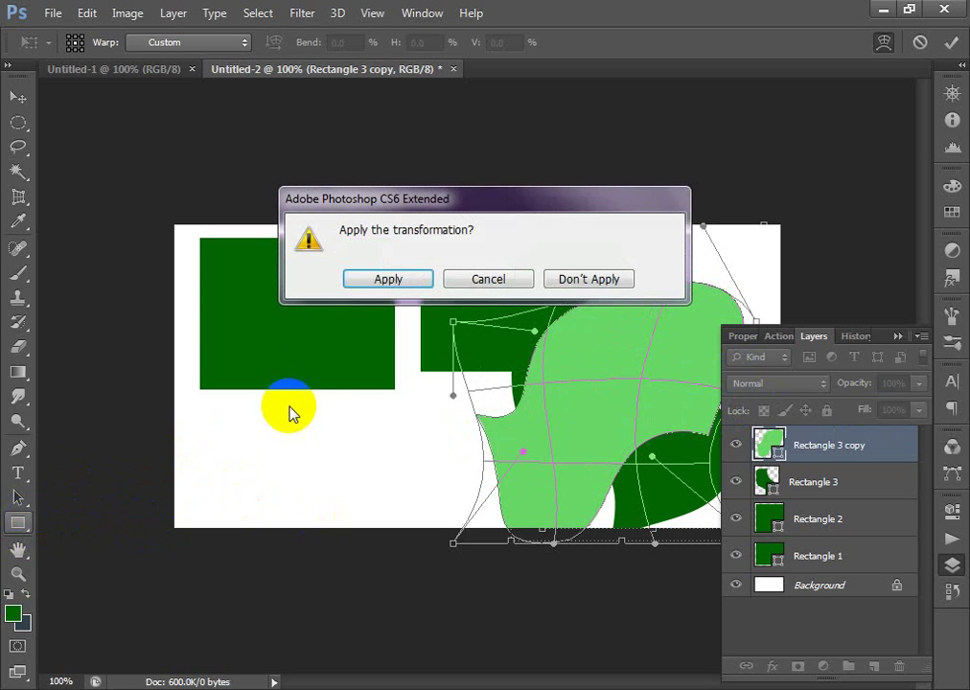
left_click(388, 280)
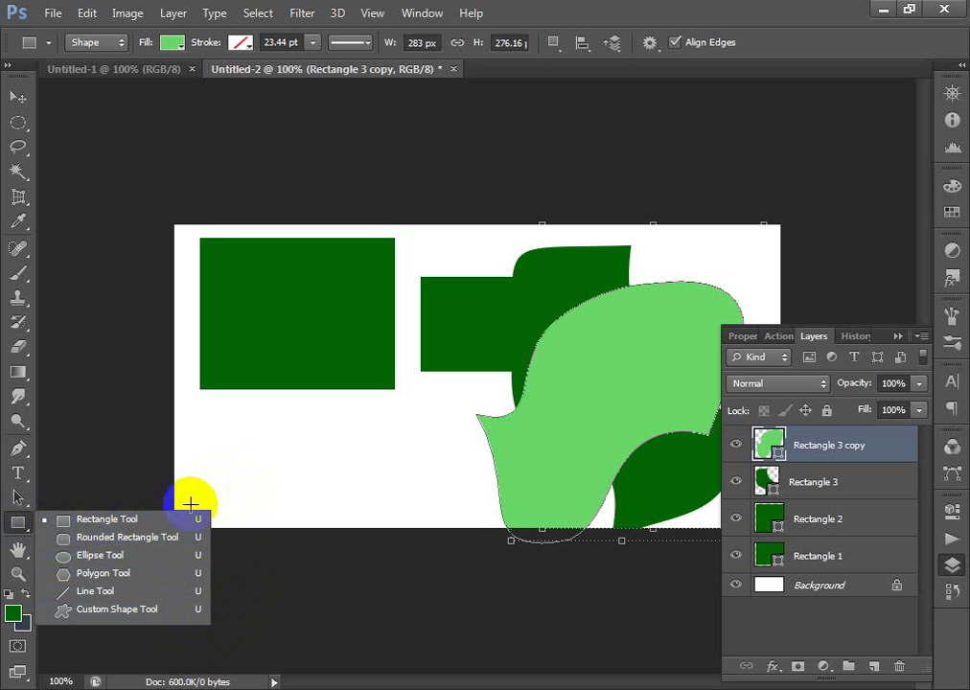
left_click(99, 542)
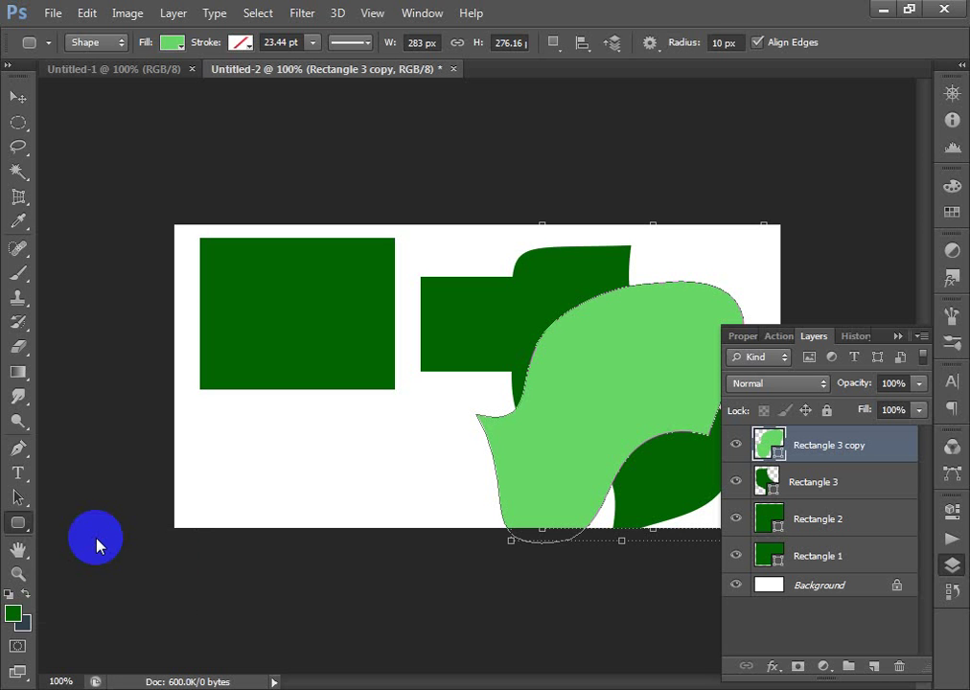
Step: Try a freehand rounded rectangle of about 210 × 64 px below the large dark green rectangle, and undo it
left_click_drag(277, 442, 473, 500)
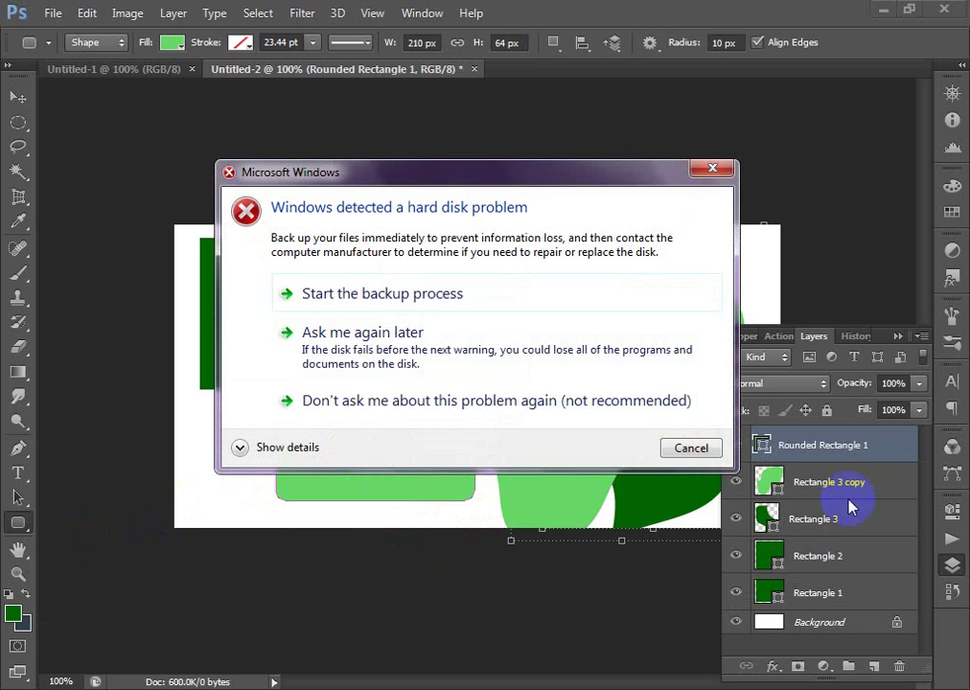
left_click(689, 446)
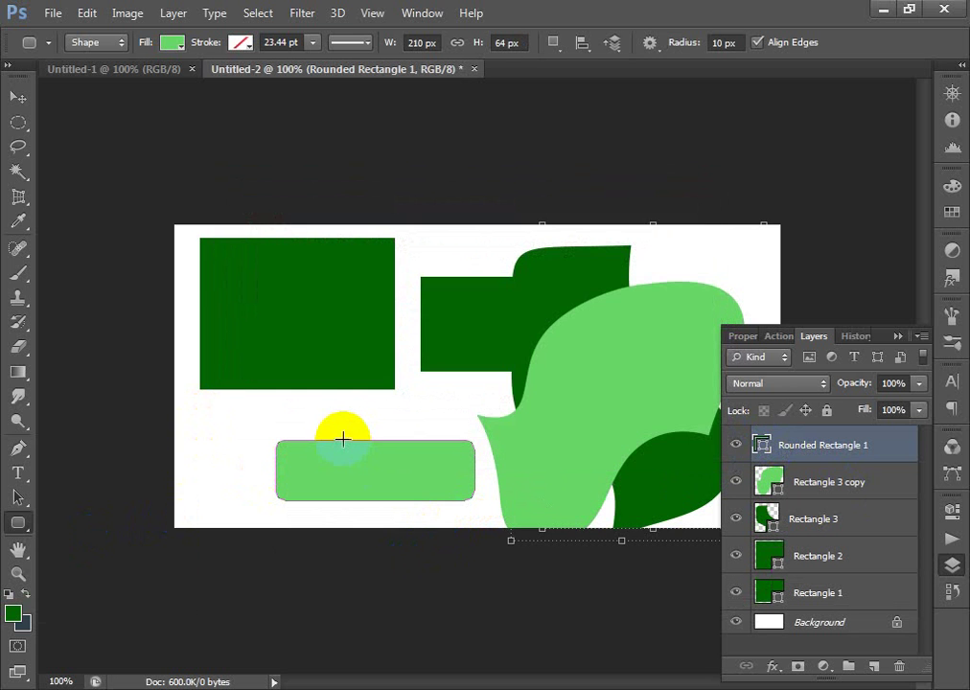
key("ctrl+z")
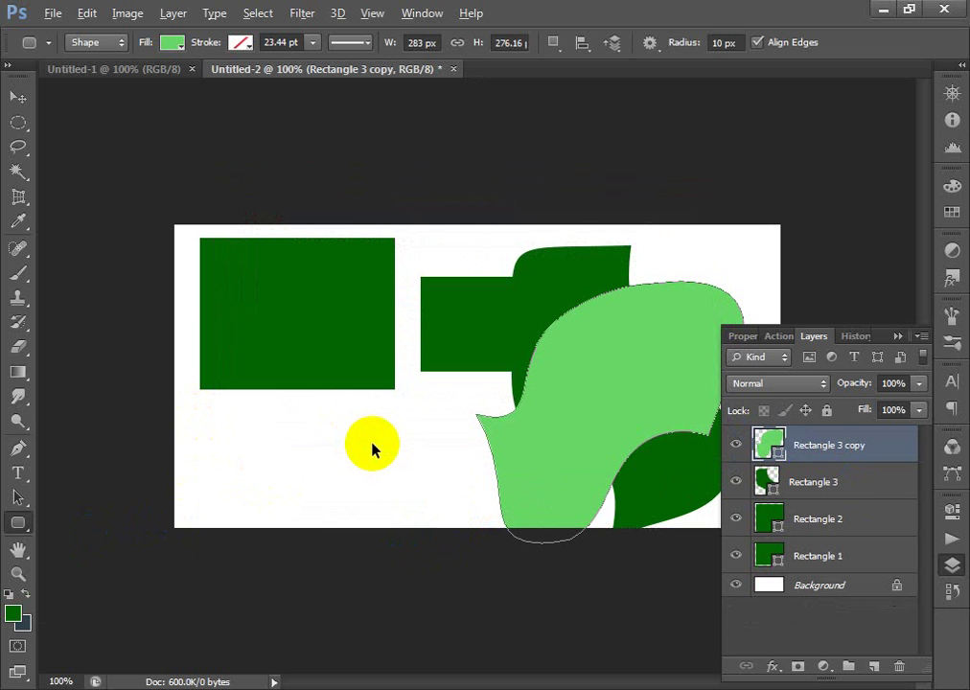
Step: Create a rounded rectangle 100 px wide and 300 px high with a 5 px radius, starting below the large dark green rectangle
left_click(286, 440)
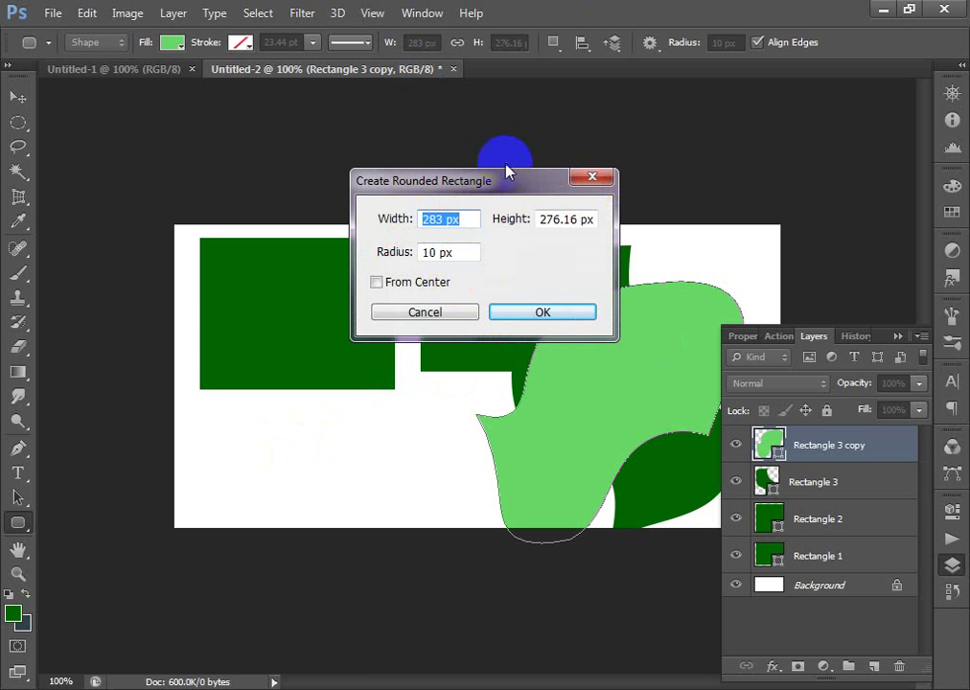
left_click(467, 219)
left_click_drag(467, 219, 336, 222)
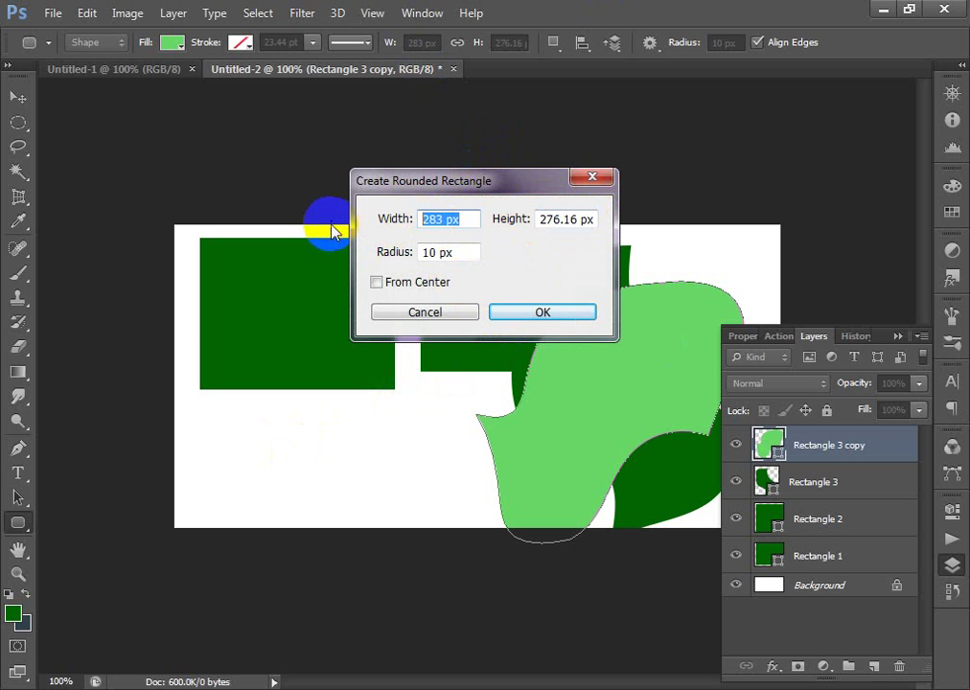
type("100")
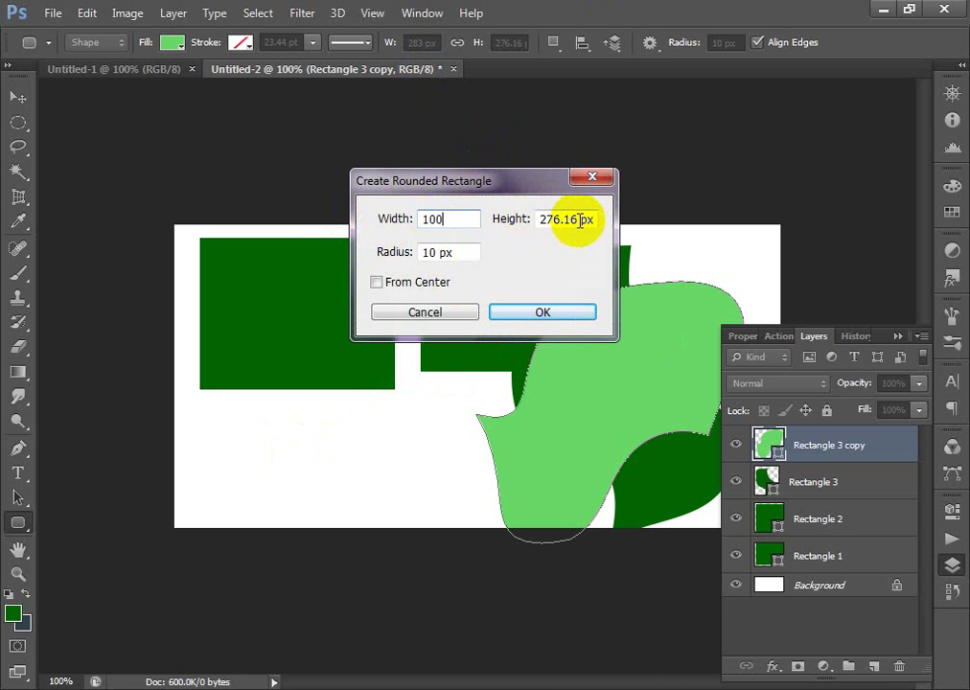
type("3")
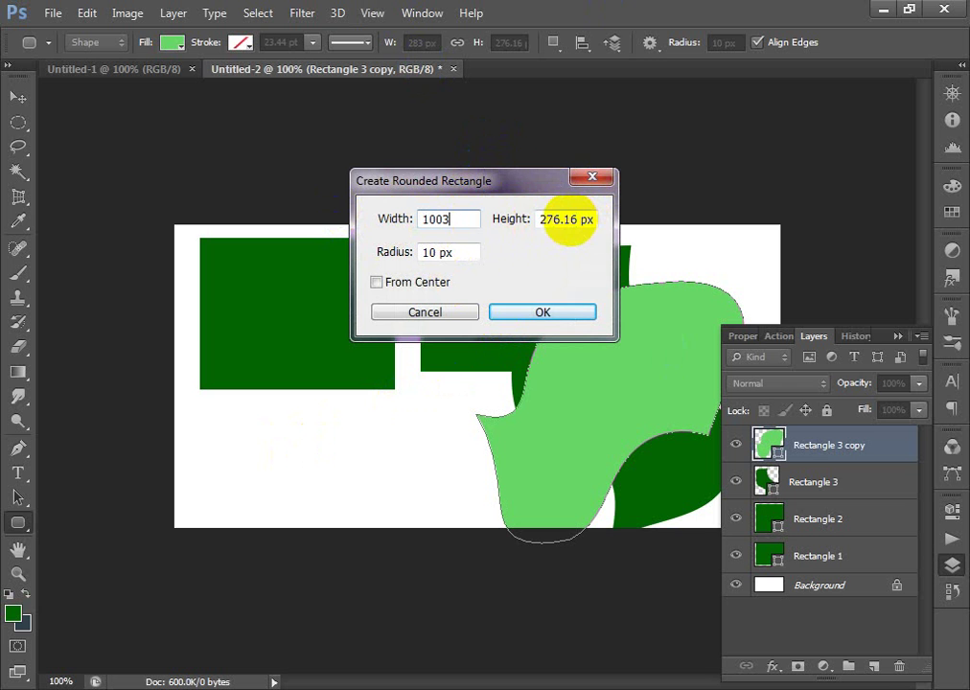
type("0")
key("BackSpace")
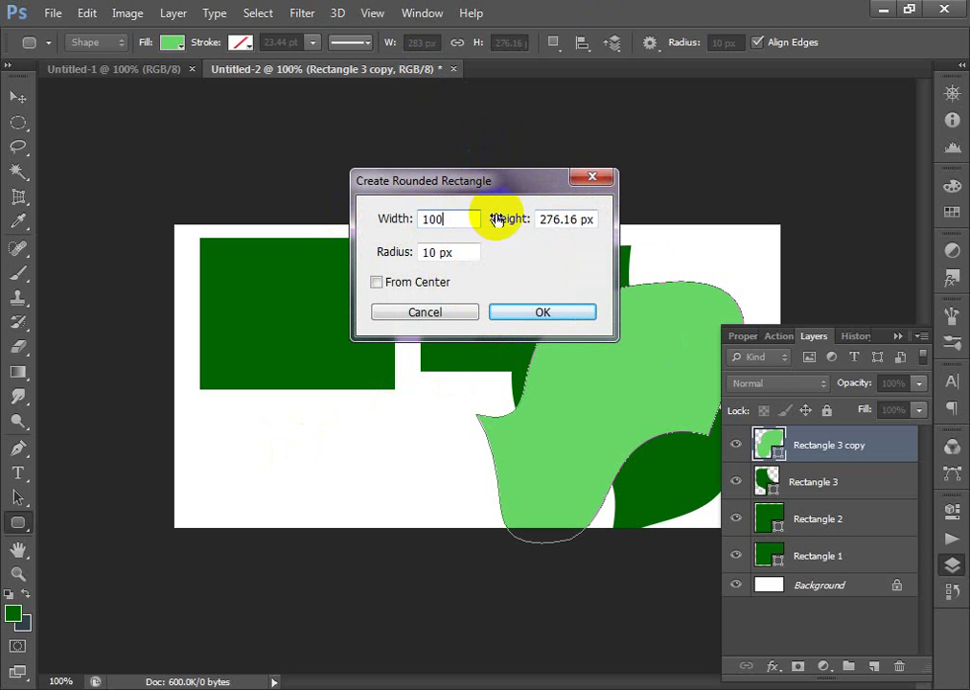
key("Tab")
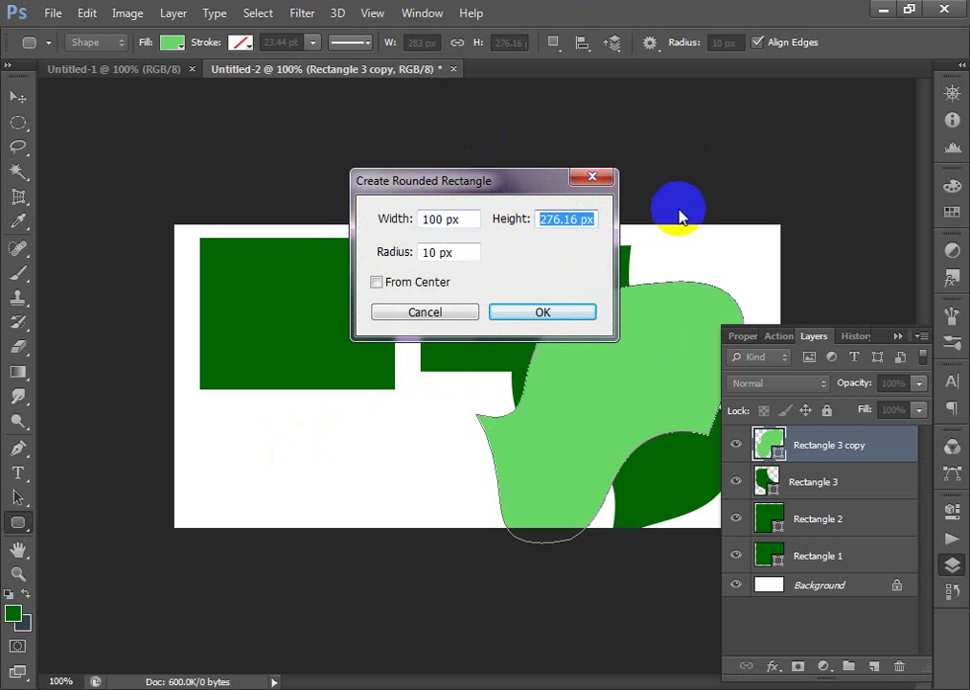
type("300")
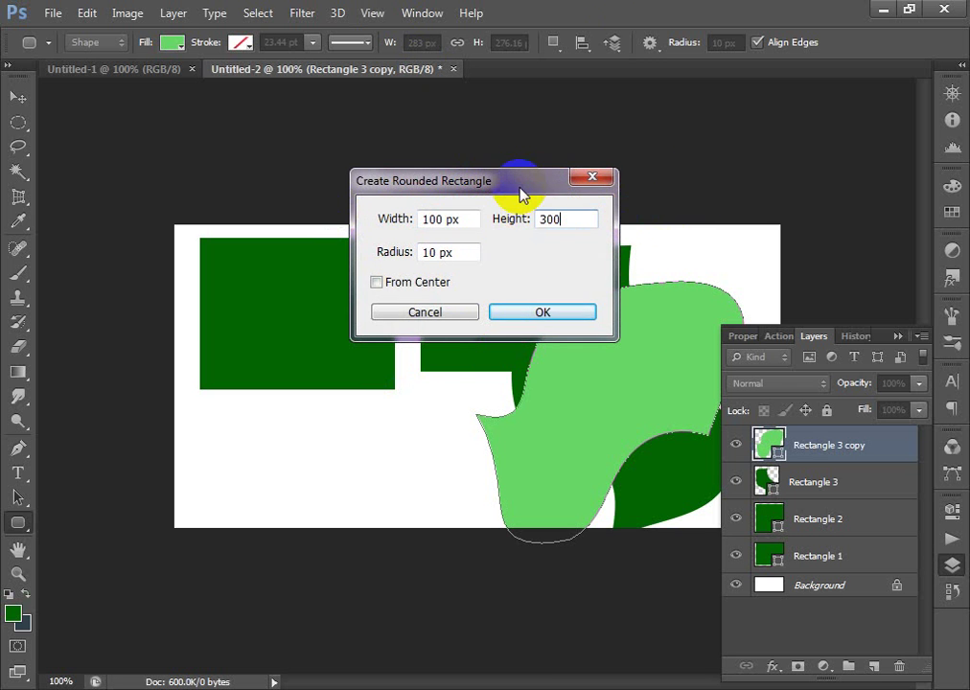
left_click_drag(507, 189, 413, 239)
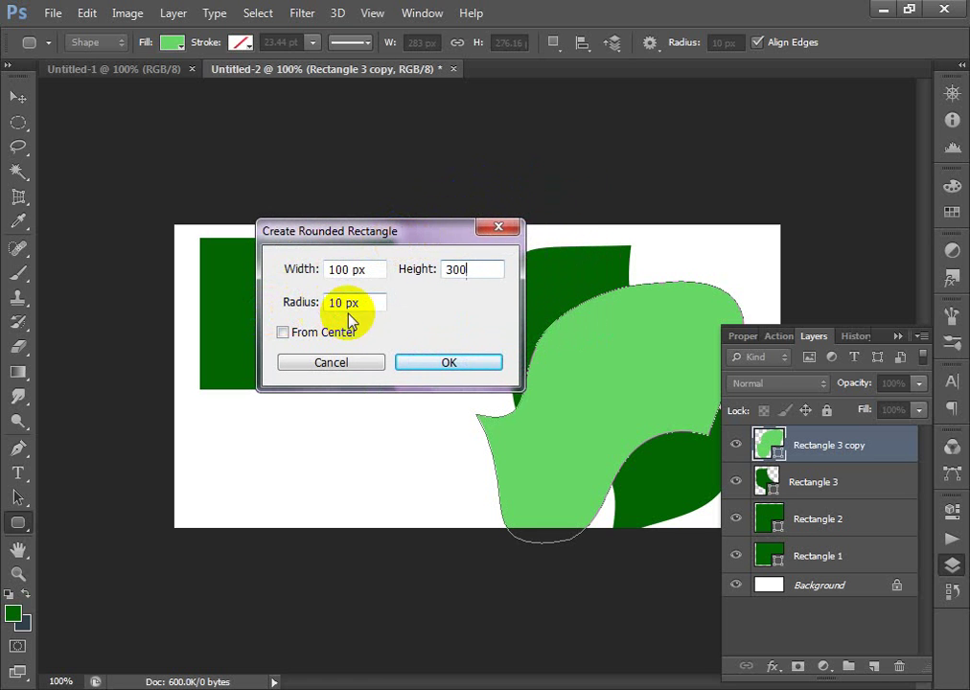
left_click_drag(367, 305, 282, 303)
type("5")
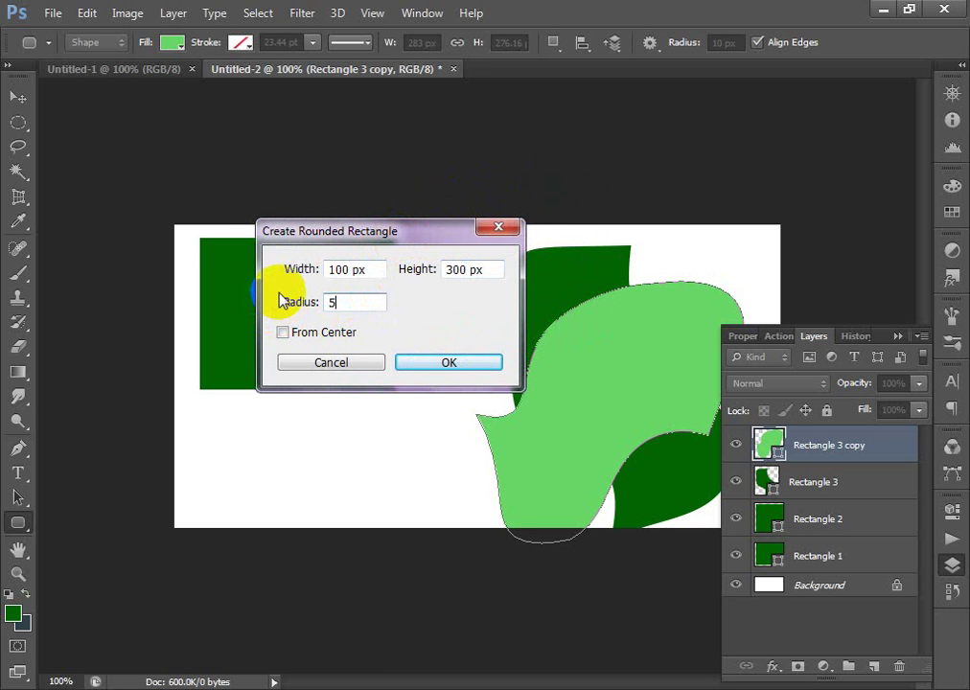
left_click(431, 362)
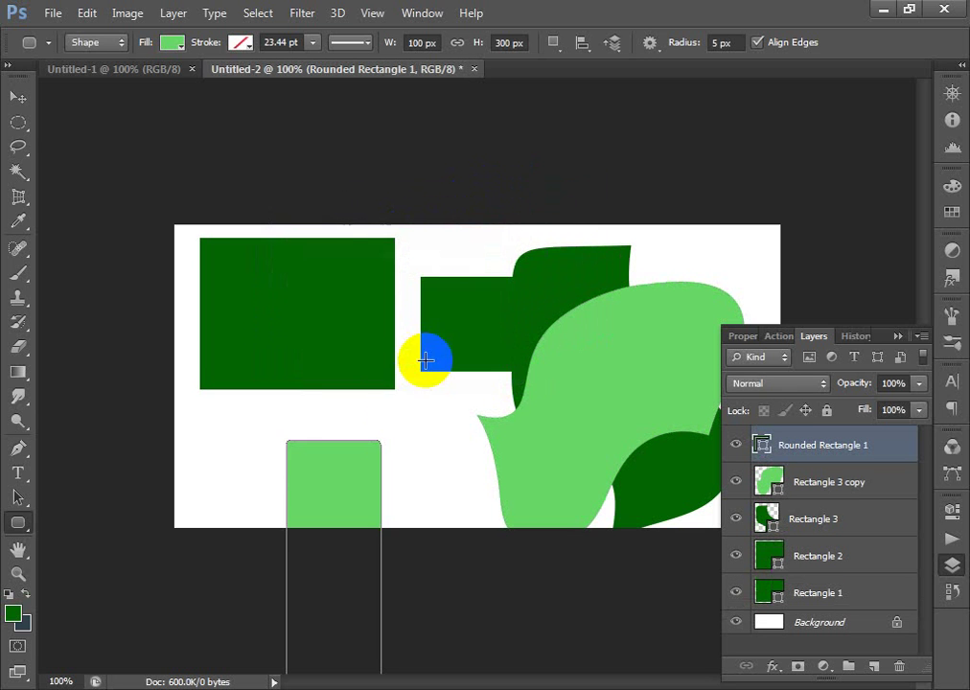
Step: Move the tall rounded rectangle slightly up and left, and examine the rounding of its upper corners up close
left_click(19, 99)
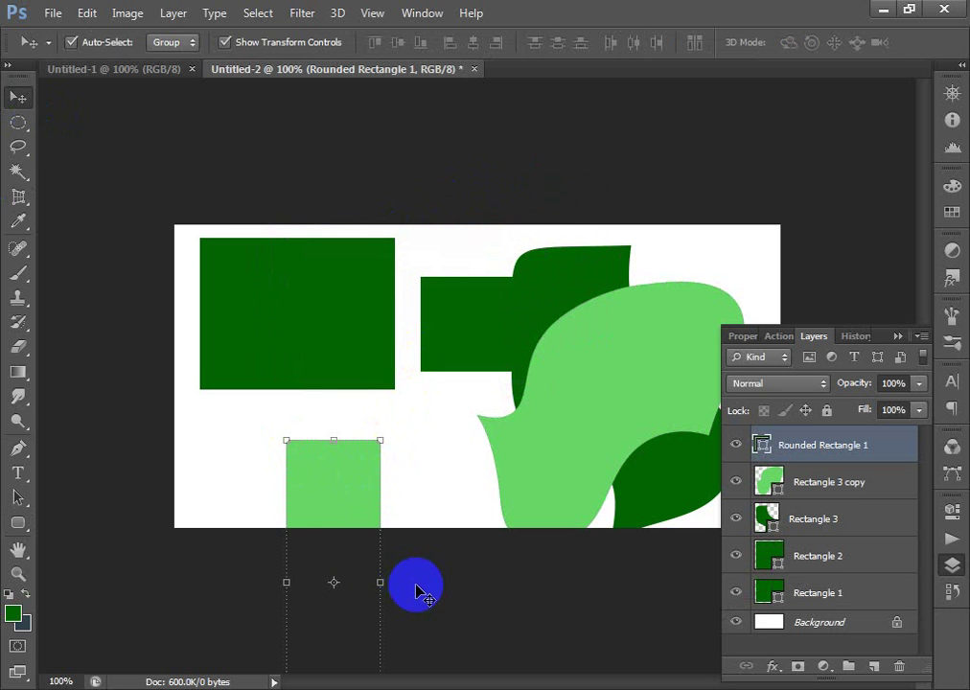
left_click_drag(340, 489, 321, 460)
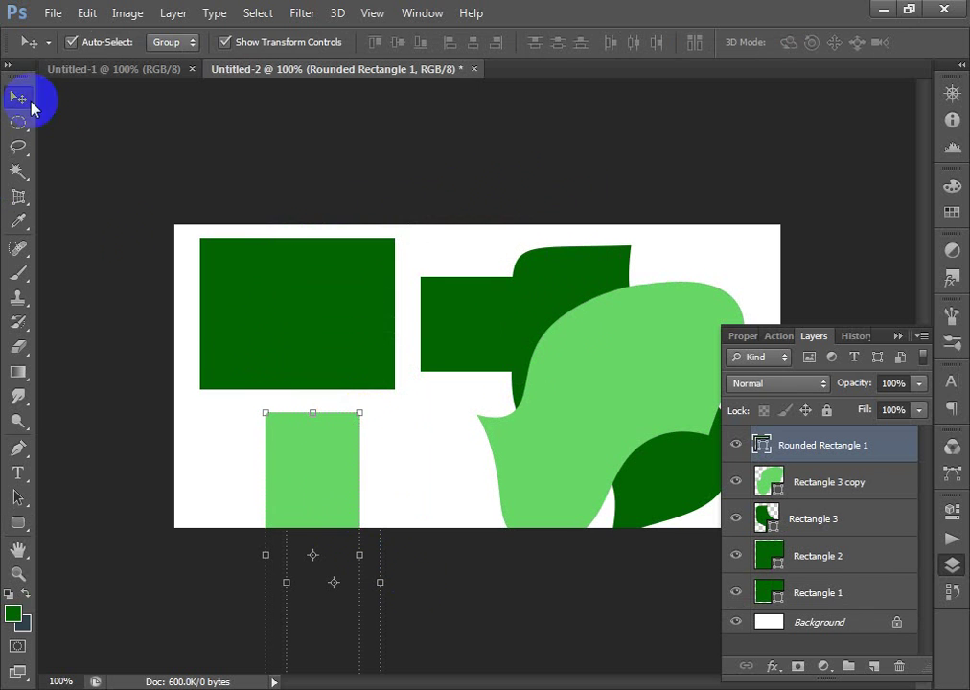
left_click(19, 123)
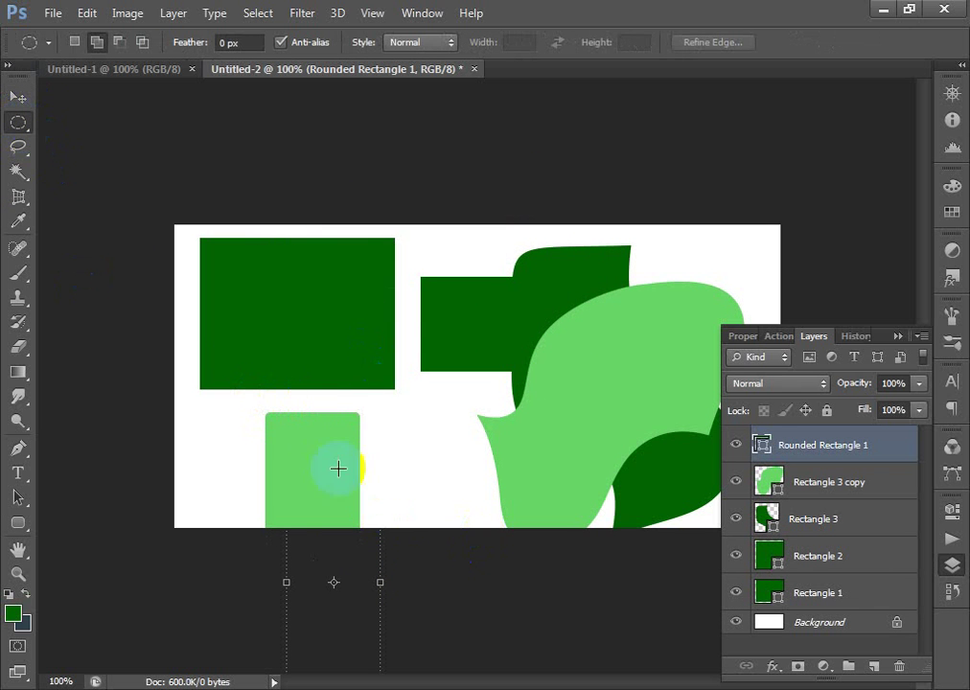
key("ctrl+space")
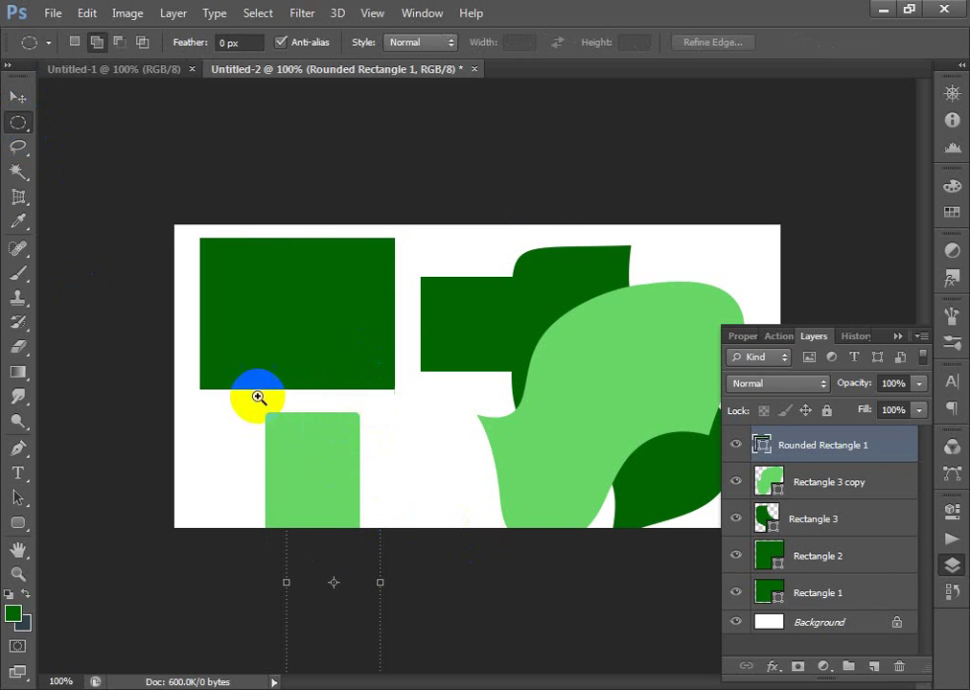
left_click_drag(221, 392, 518, 554)
key("ctrl+space")
left_click_drag(346, 197, 519, 329)
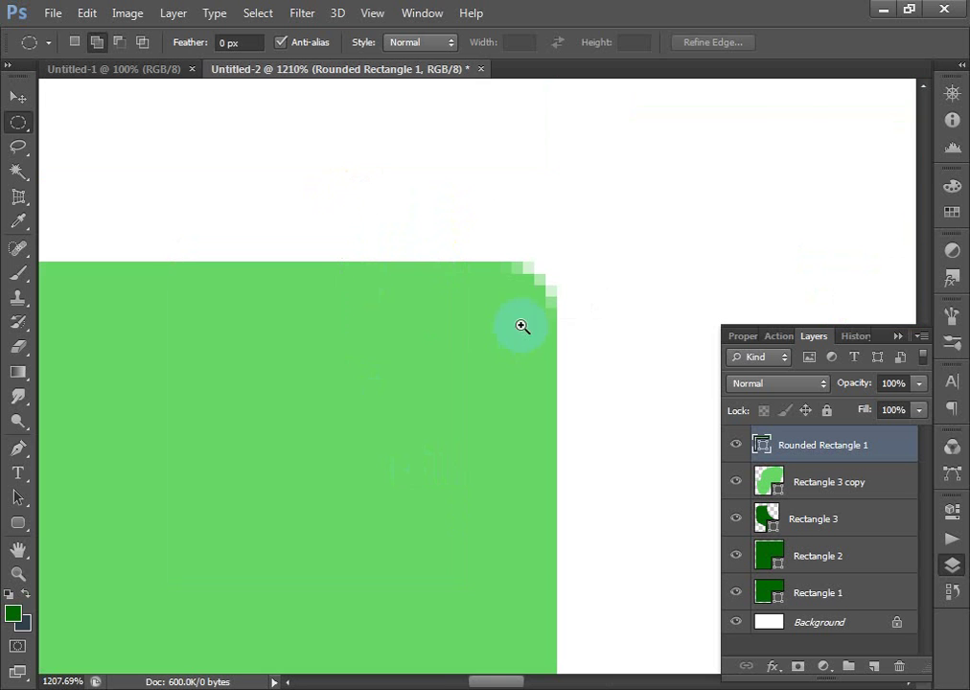
left_click(443, 343, "ctrl+alt")
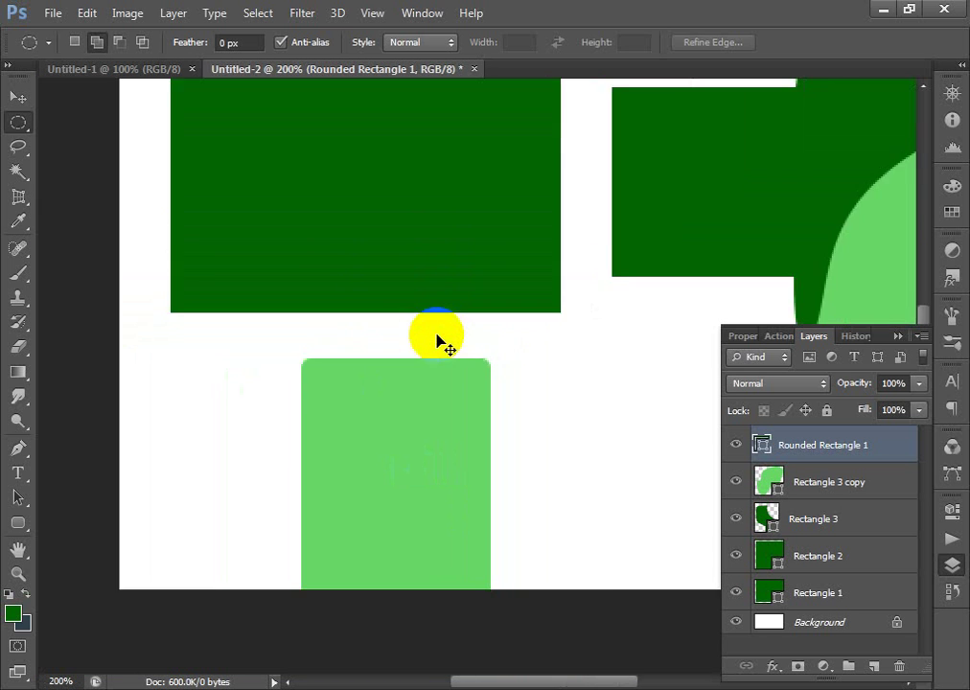
left_click(437, 335, "ctrl+alt")
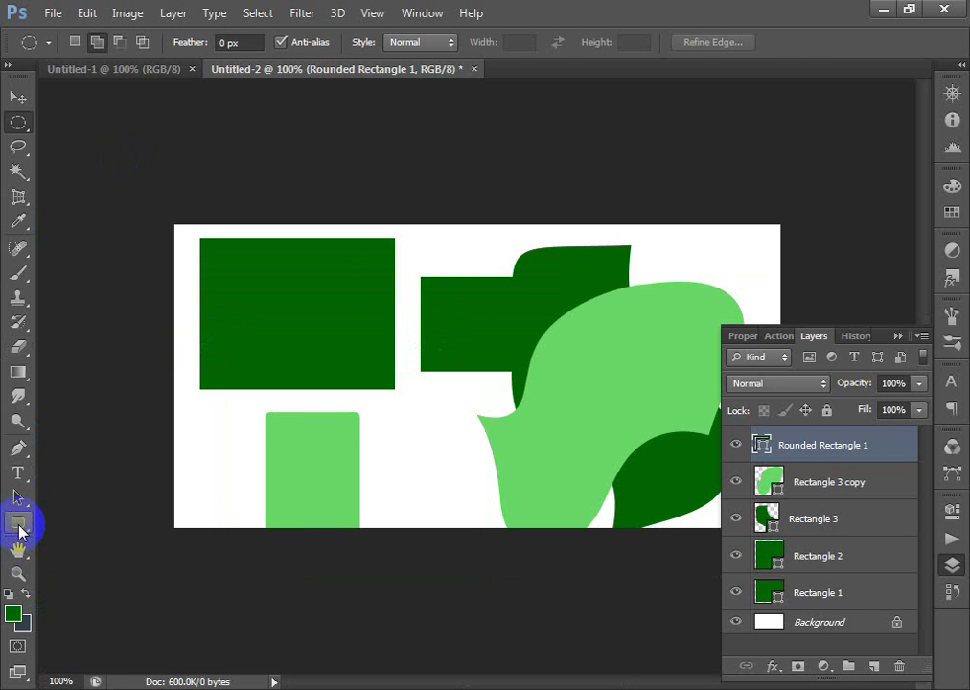
Step: Delete the tall rounded rectangle and create a 100 × 100 px one with a 20 px radius below the large dark green rectangle
left_click(19, 525)
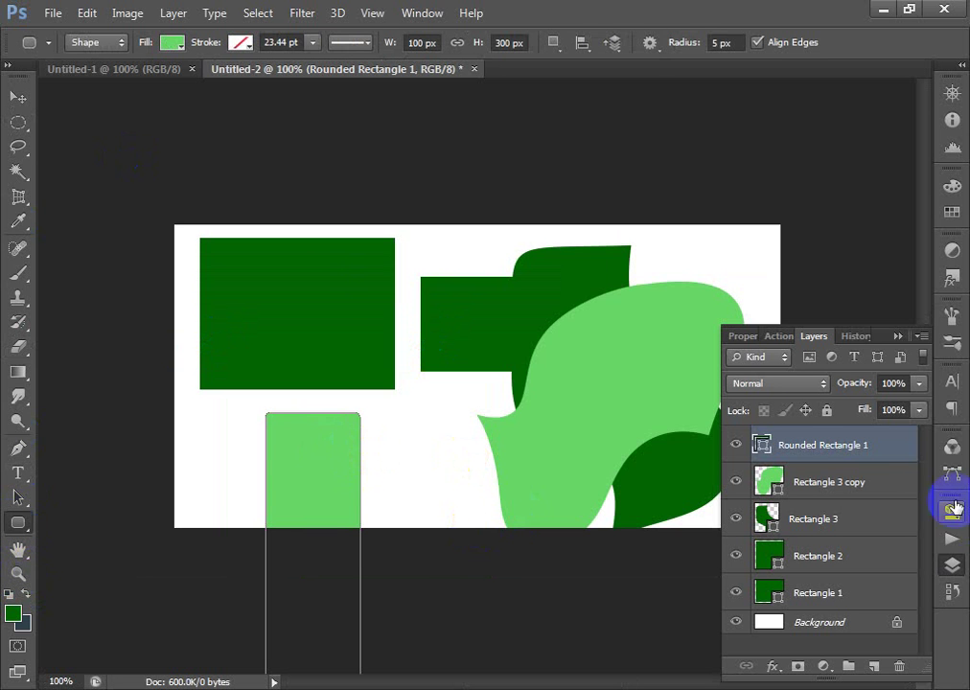
left_click_drag(868, 448, 899, 668)
left_click(296, 427)
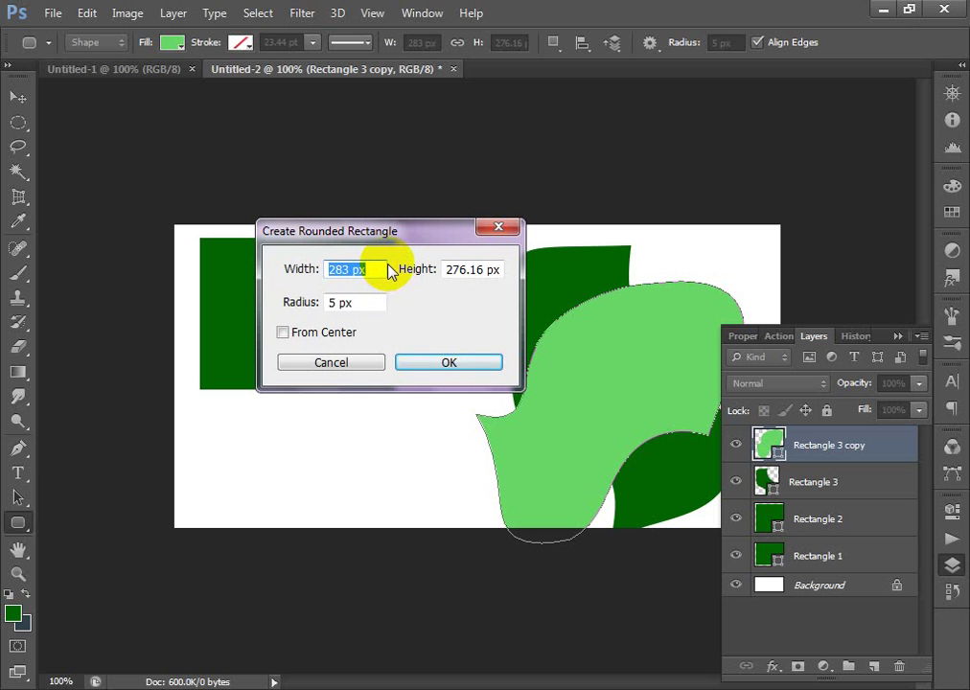
type("100")
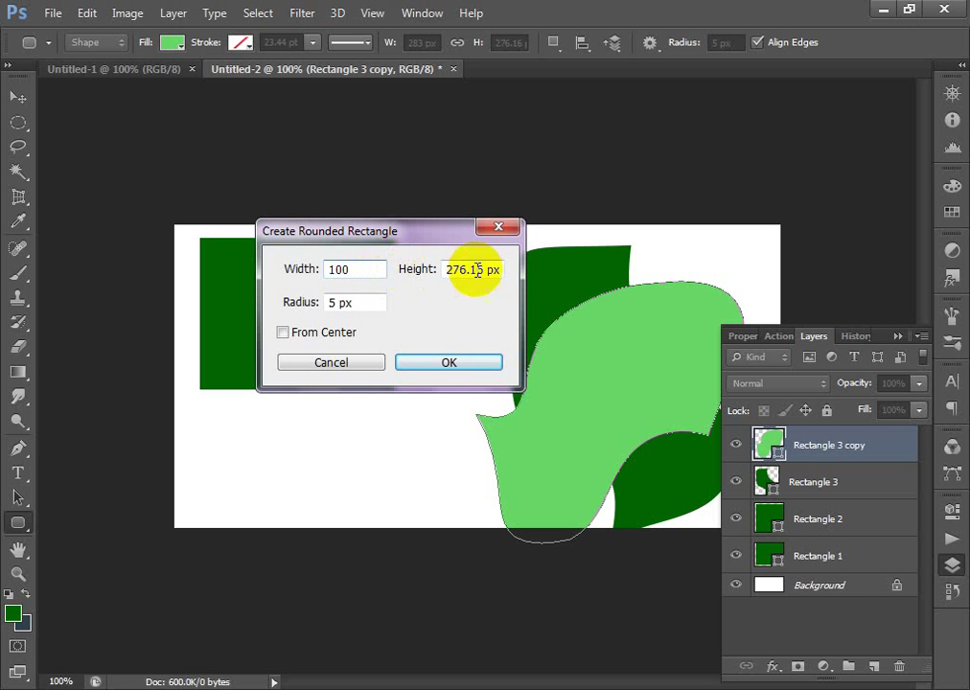
key("Tab")
type("100")
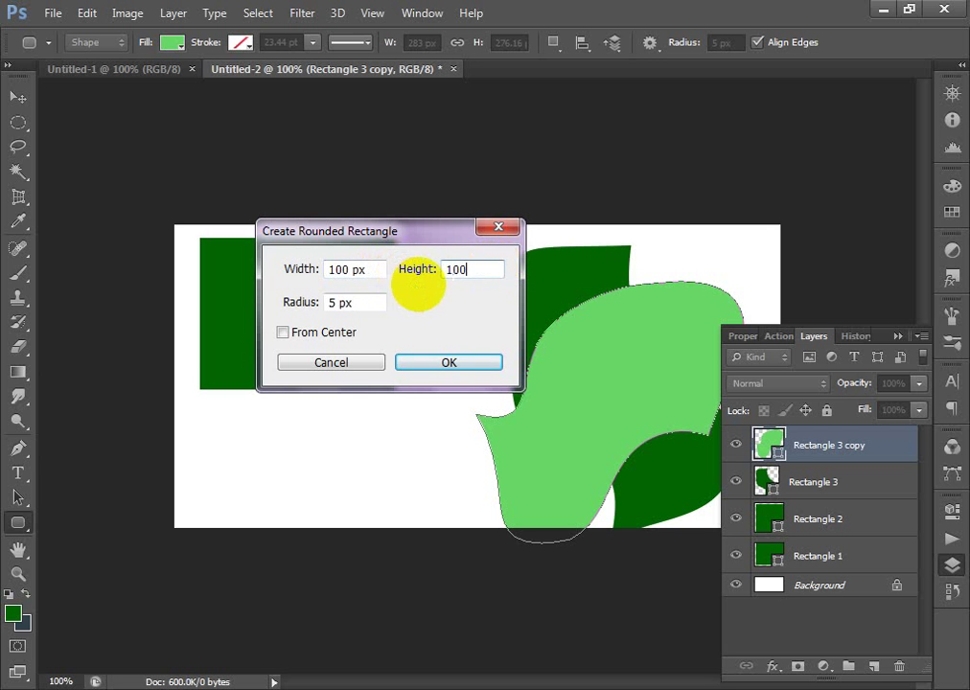
left_click_drag(372, 304, 254, 316)
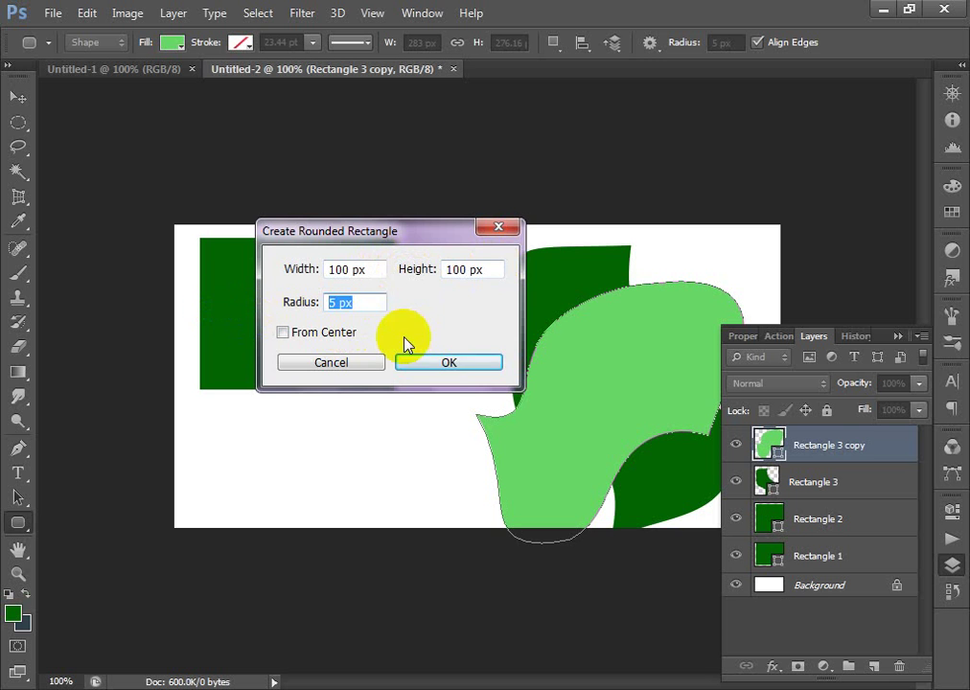
left_click(451, 363)
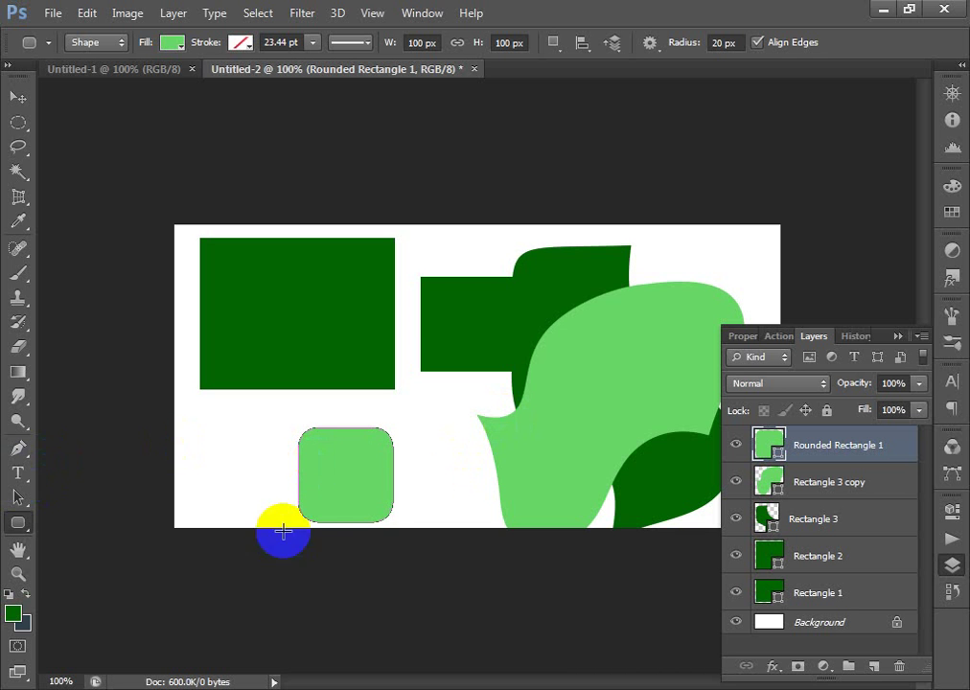
right_click(333, 471)
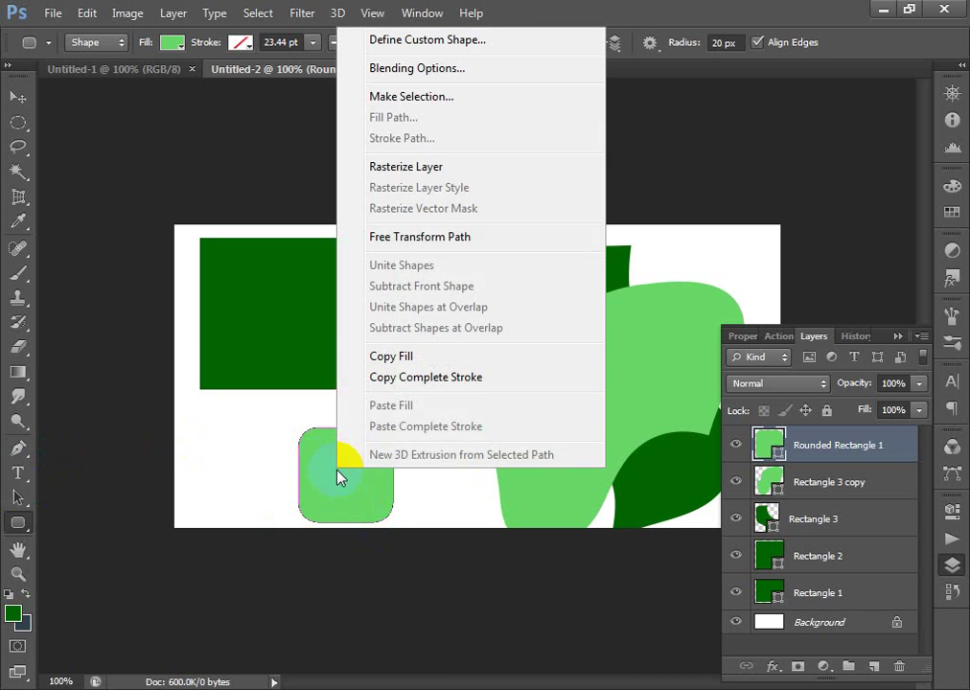
left_click(588, 8)
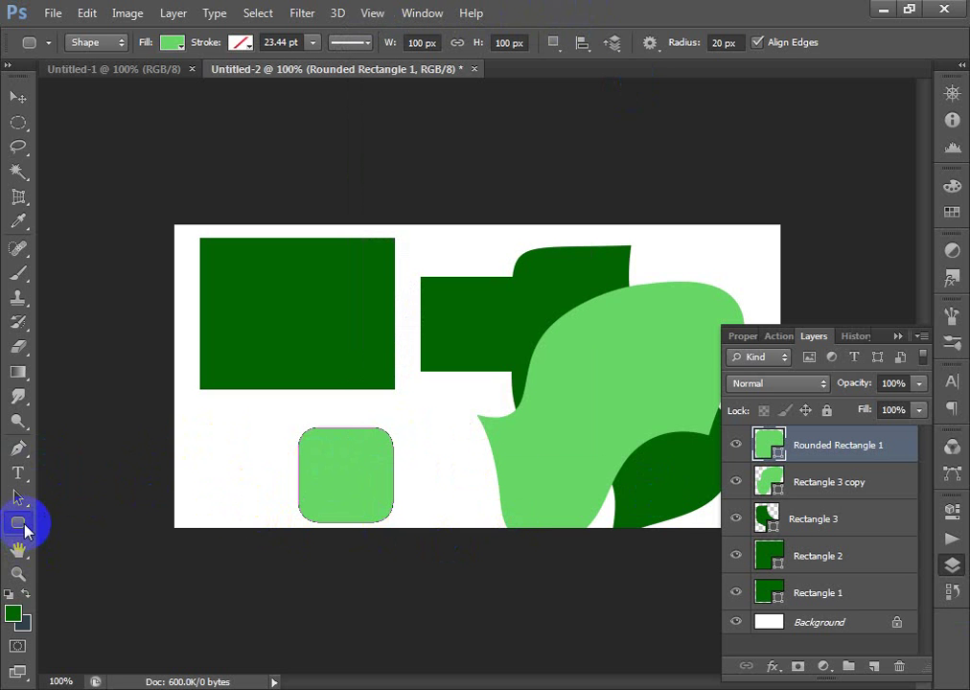
Step: Draw an ellipse of about 101 × 95 px overlapping the rounded square, and move it up and left clear of the square
left_click(20, 525)
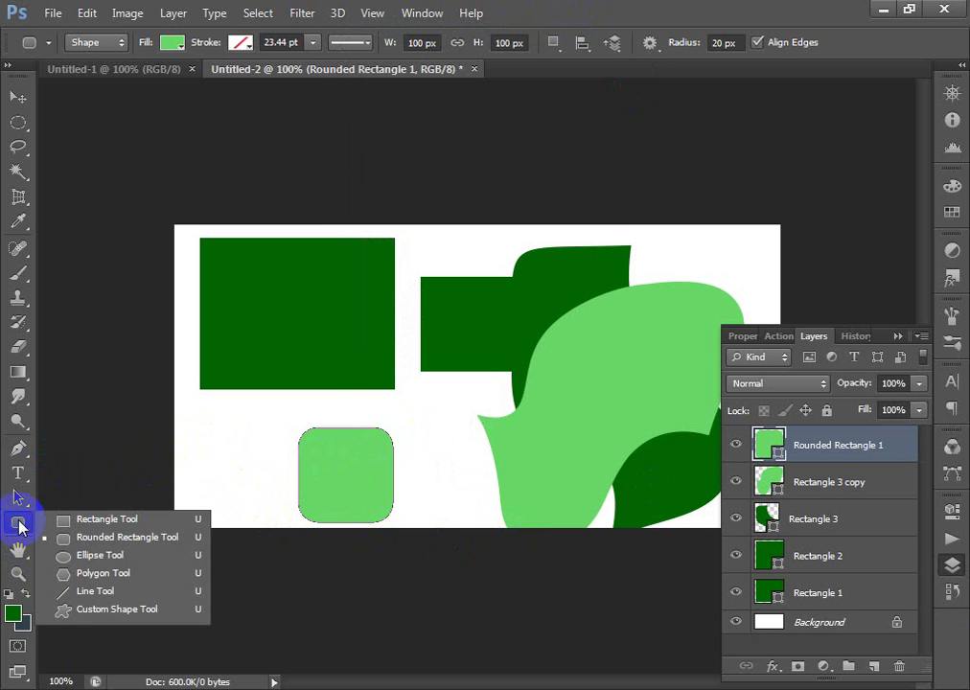
left_click_drag(22, 525, 101, 559)
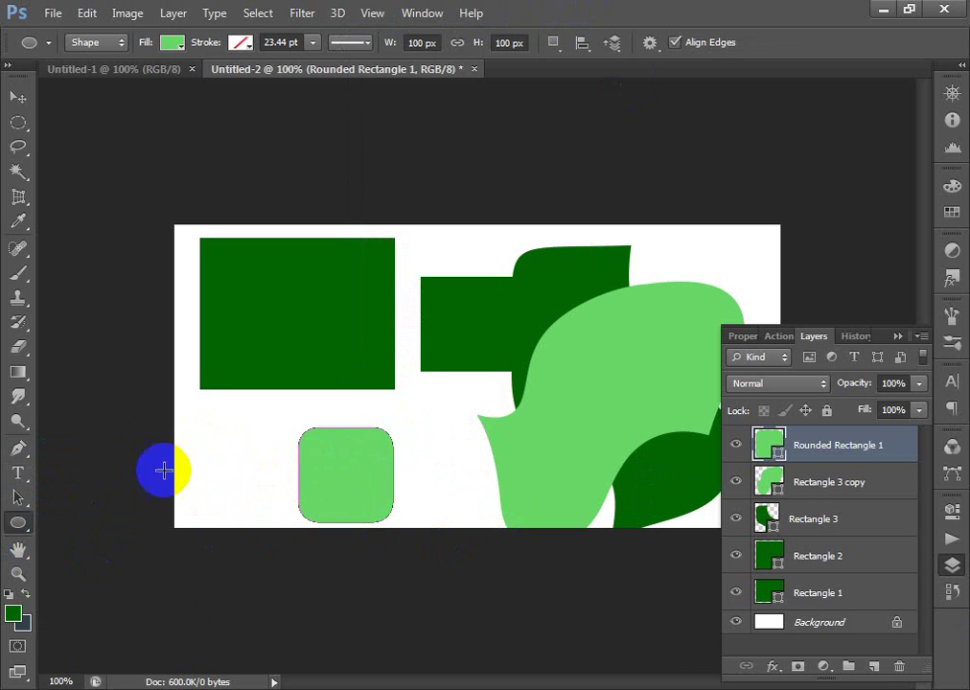
left_click_drag(221, 439, 315, 528)
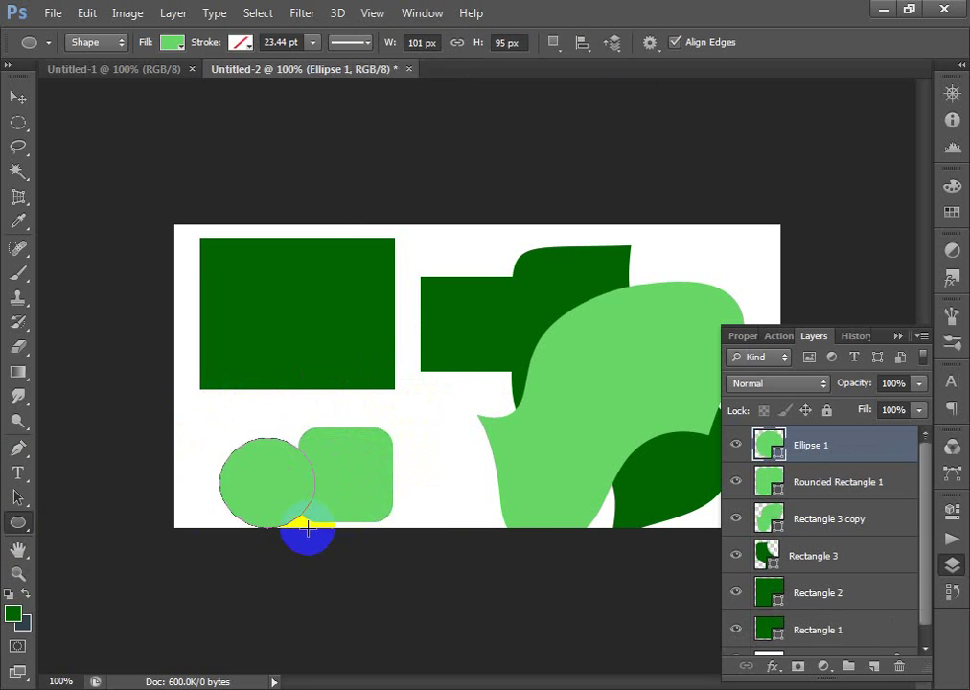
left_click(17, 98)
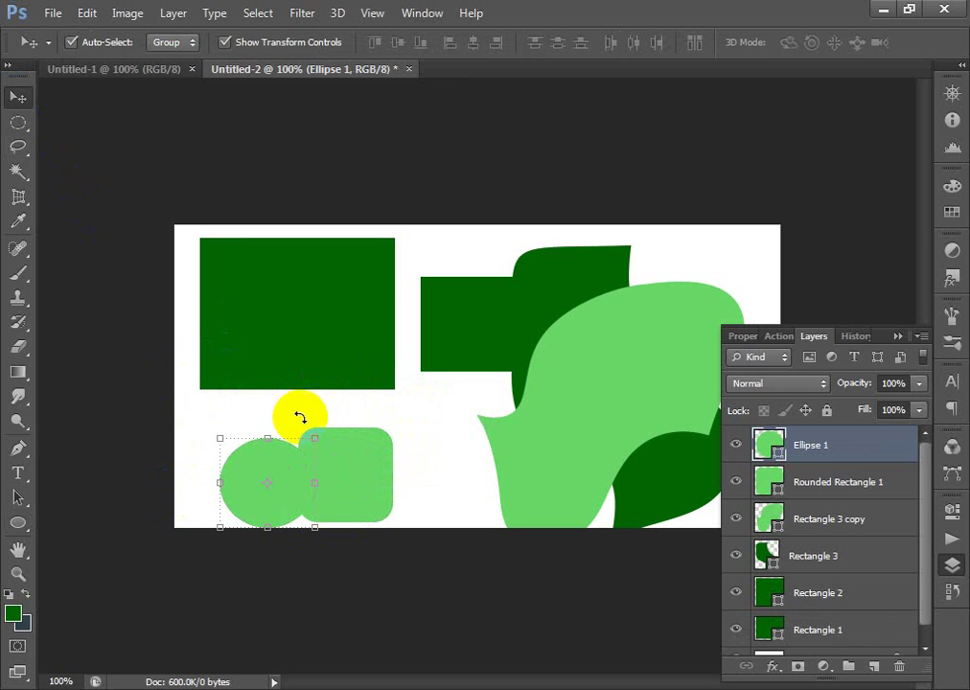
left_click_drag(276, 462, 257, 441)
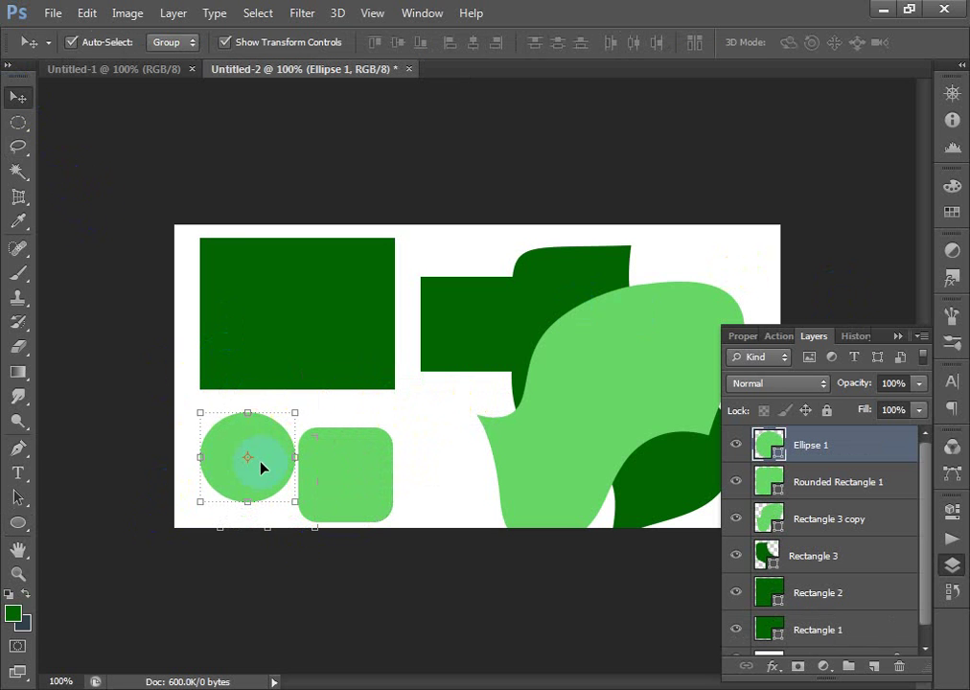
Step: Recolour the new ellipse's fill to near-black #0f100f
double_click(758, 448)
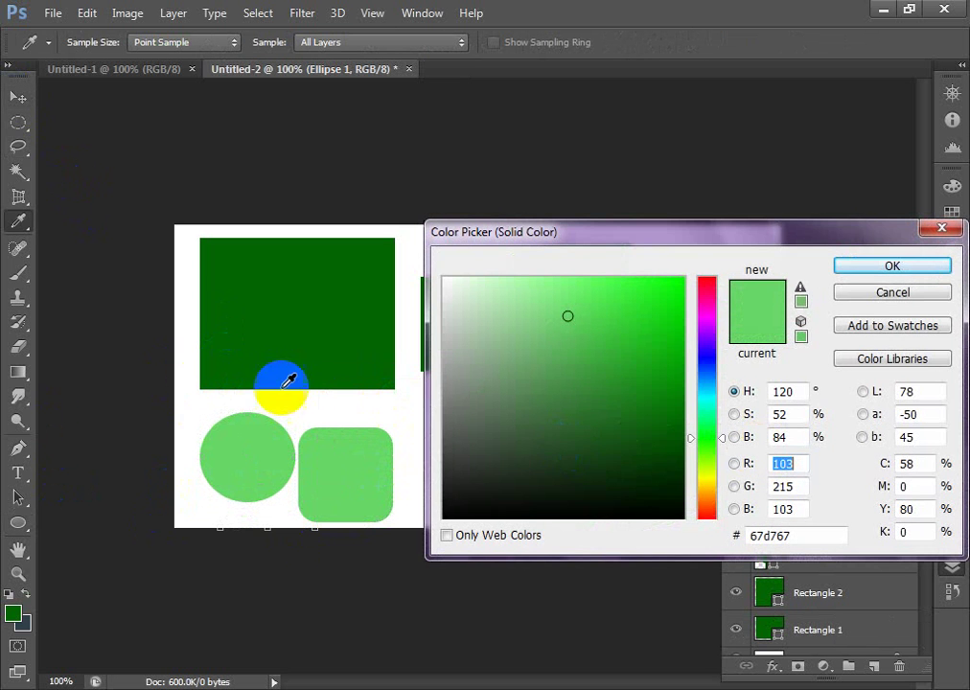
left_click(451, 503)
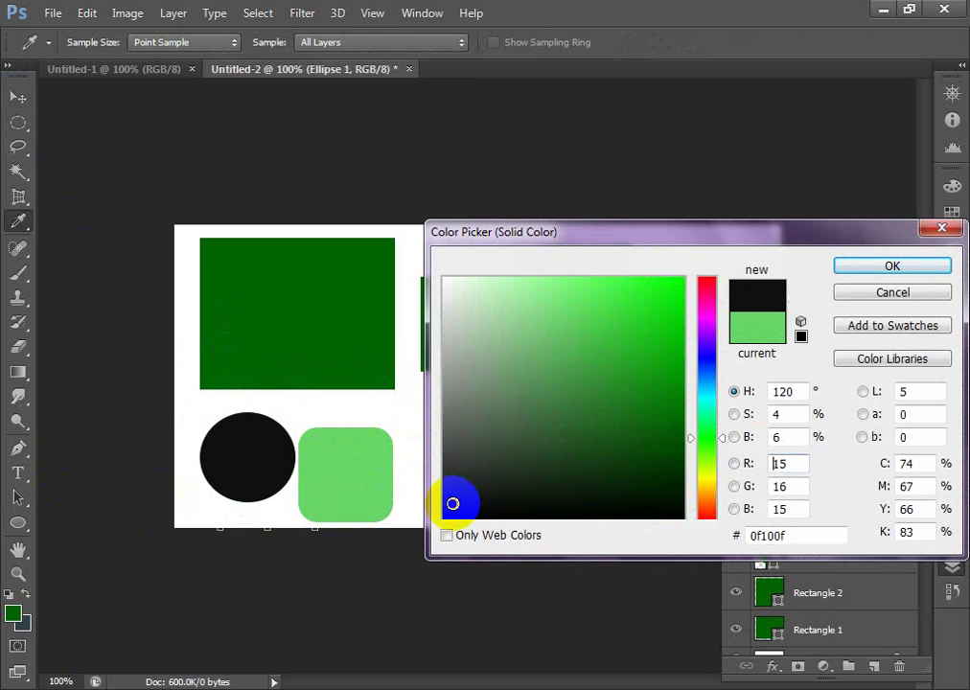
left_click(867, 272)
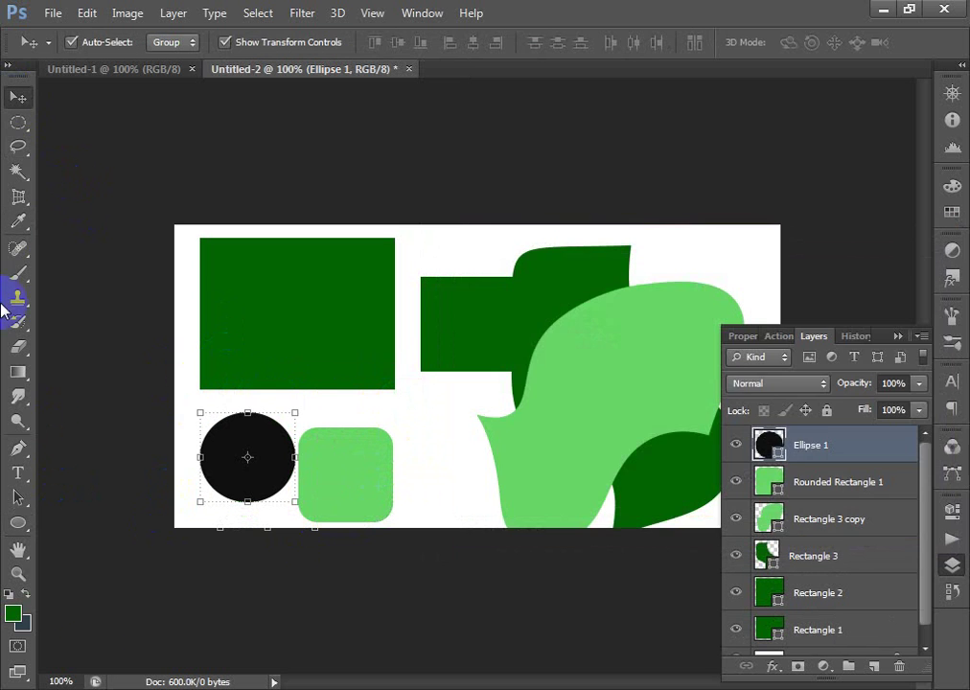
Step: Set the foreground colour to near-black #070707
left_click(15, 616)
left_click(452, 515)
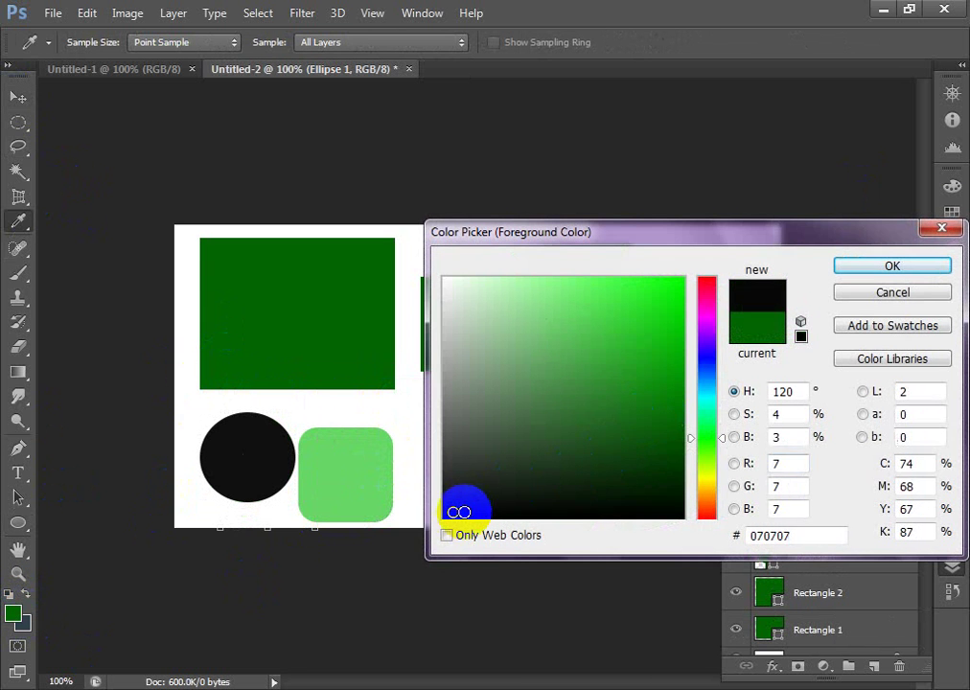
left_click(860, 268)
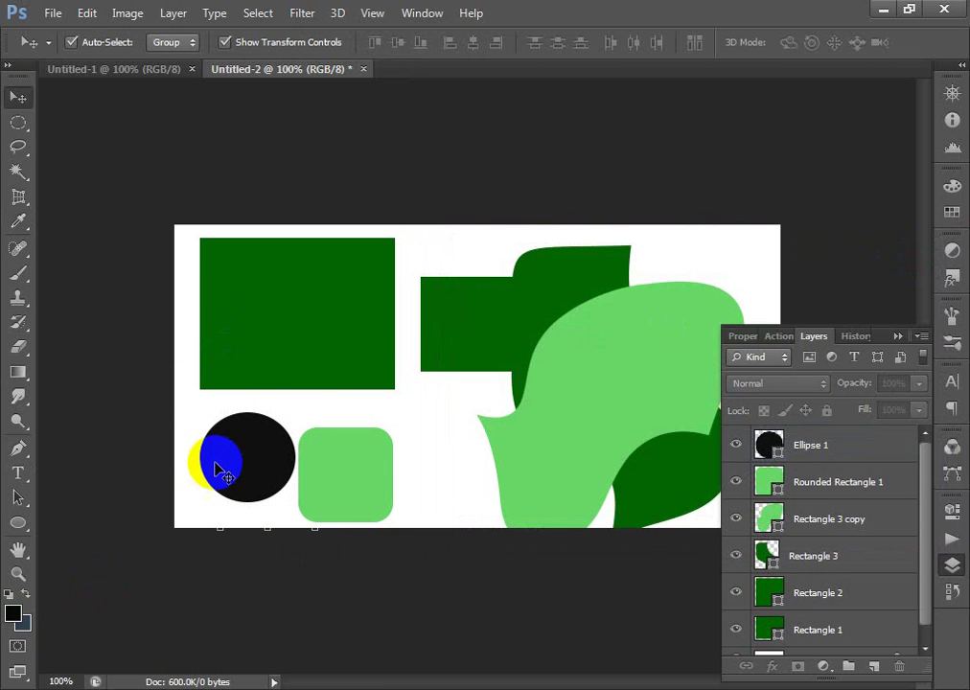
Step: Move the black ellipse onto the large dark green rectangle and scale it to about 263% width and 252% height
left_click(285, 464)
left_click_drag(287, 465, 541, 509)
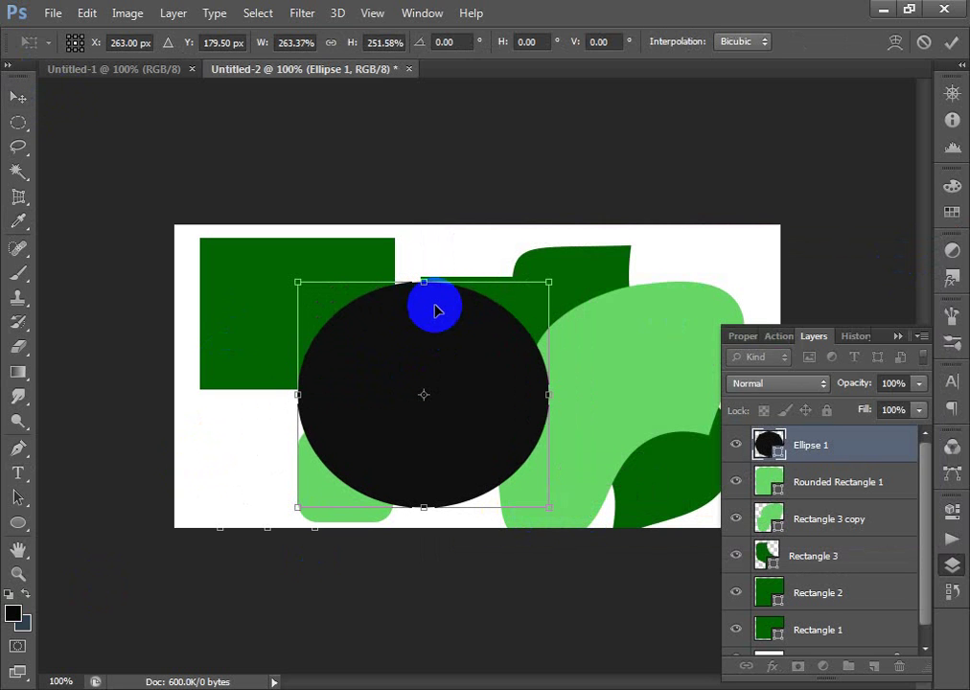
key("Return")
Step: Undo the ellipse's scaling, moves and recolouring, and delete the ellipse
key("ctrl+alt+z")
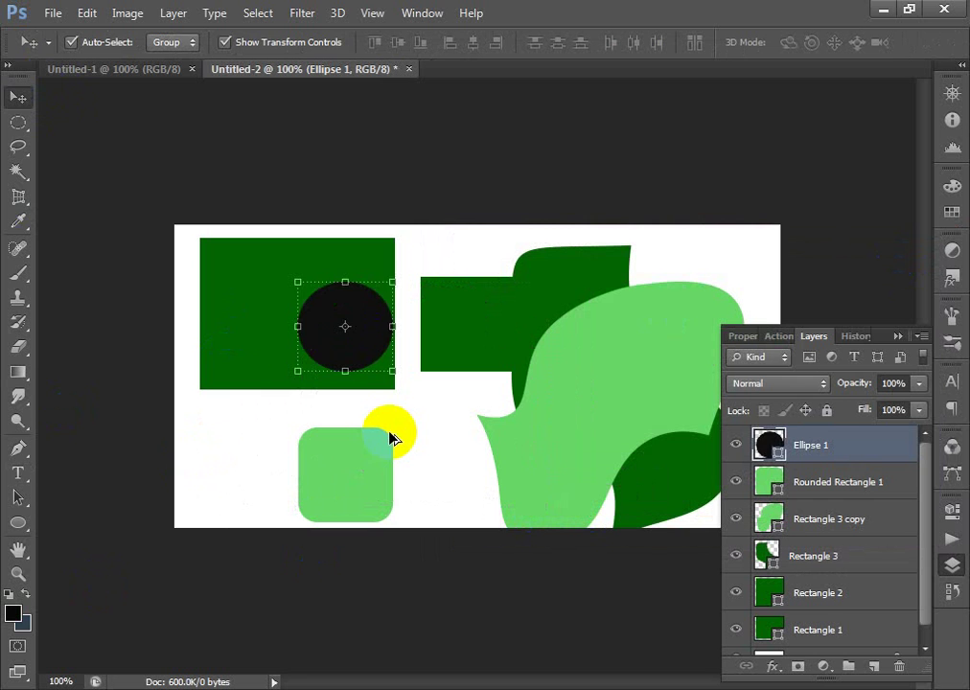
key("ctrl+alt+z")
key("ctrl+alt+z")
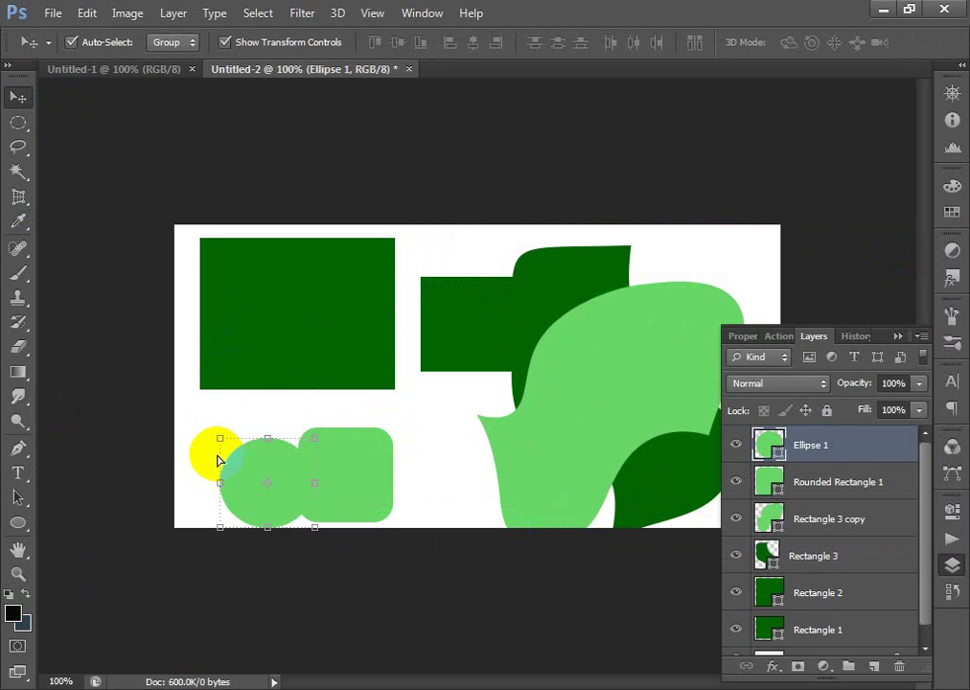
key("Delete")
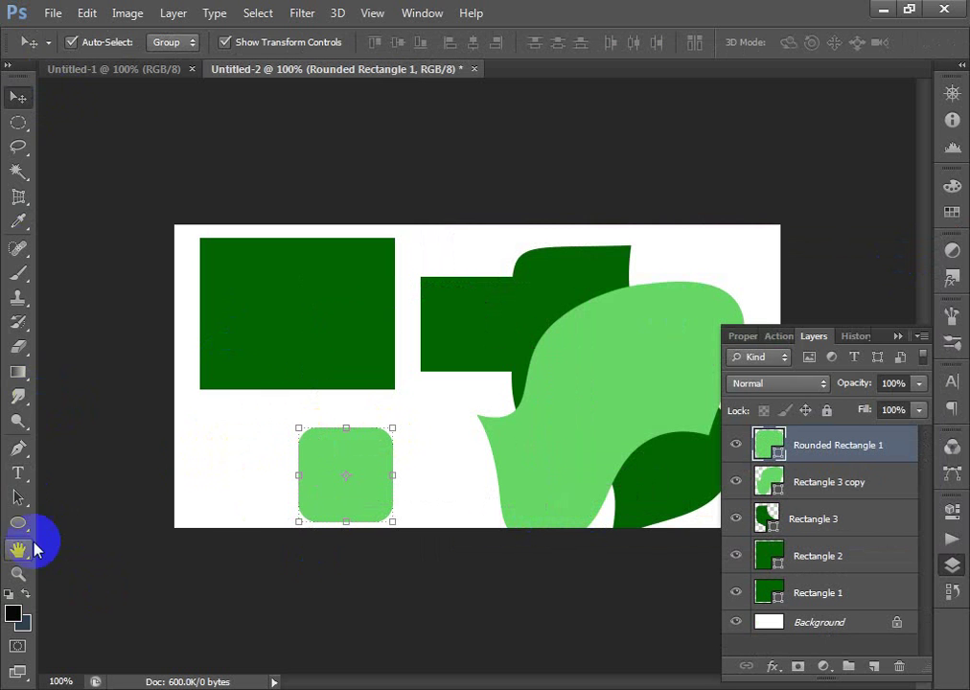
Step: Try a freehand ellipse across the lower-right corner of the large dark green rectangle, and undo it
left_click(17, 523)
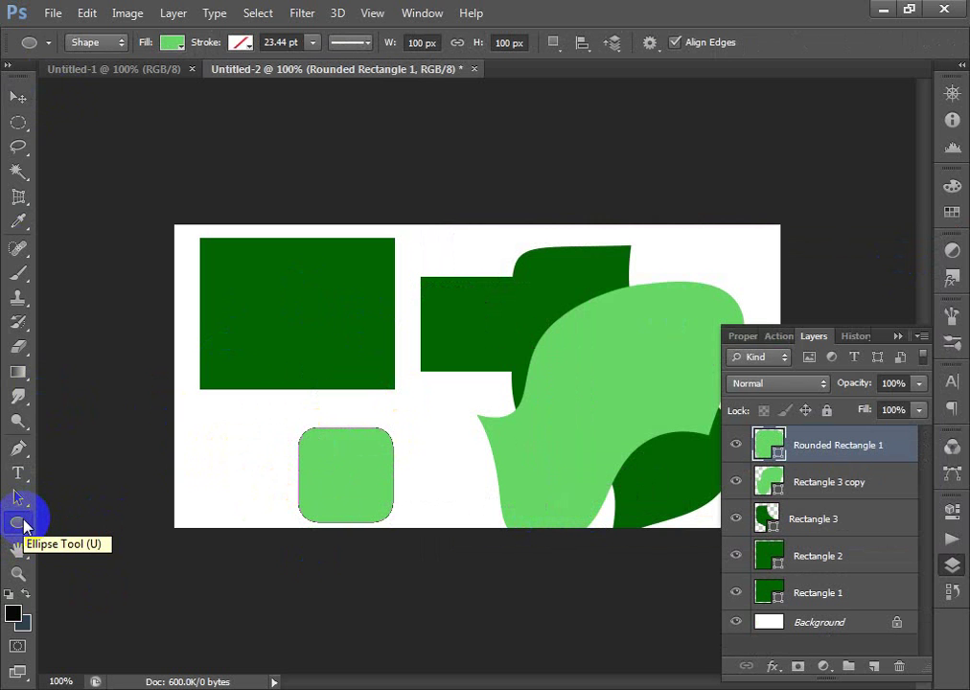
left_click_drag(340, 314, 447, 414)
key("ctrl+z")
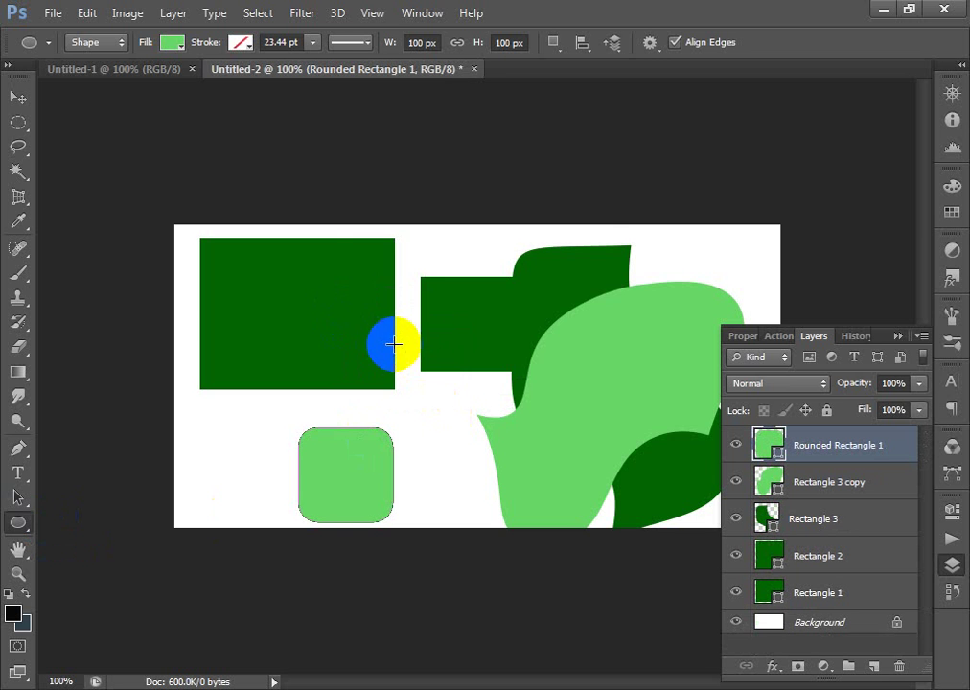
Step: Create an ellipse 100 px wide and 120 px high, starting just right of the large dark green rectangle
left_click(404, 268)
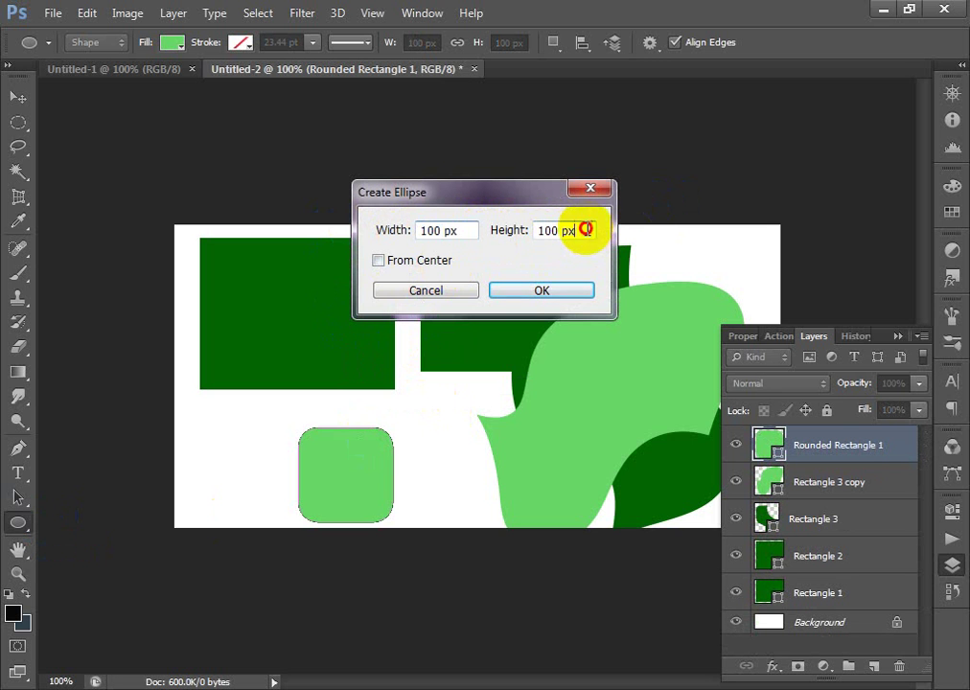
left_click_drag(585, 230, 470, 233)
type("12")
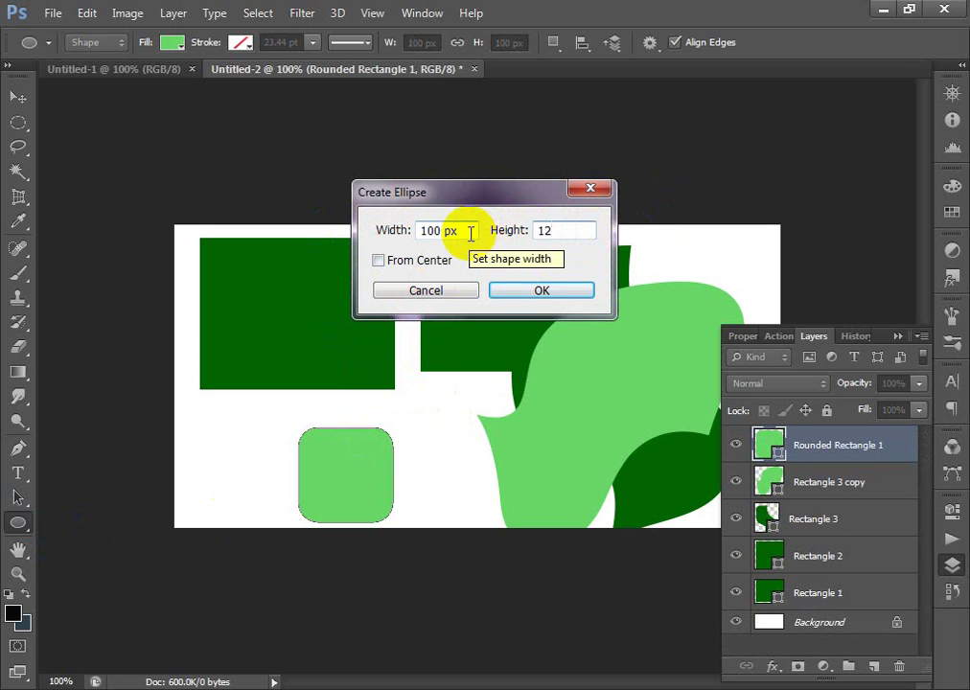
type("0")
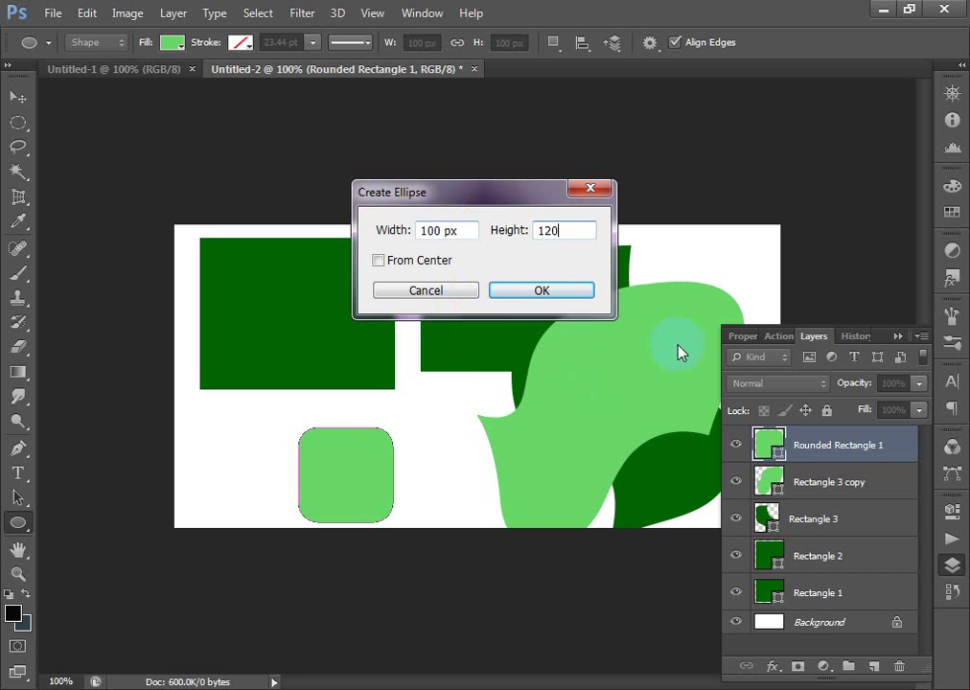
left_click(537, 291)
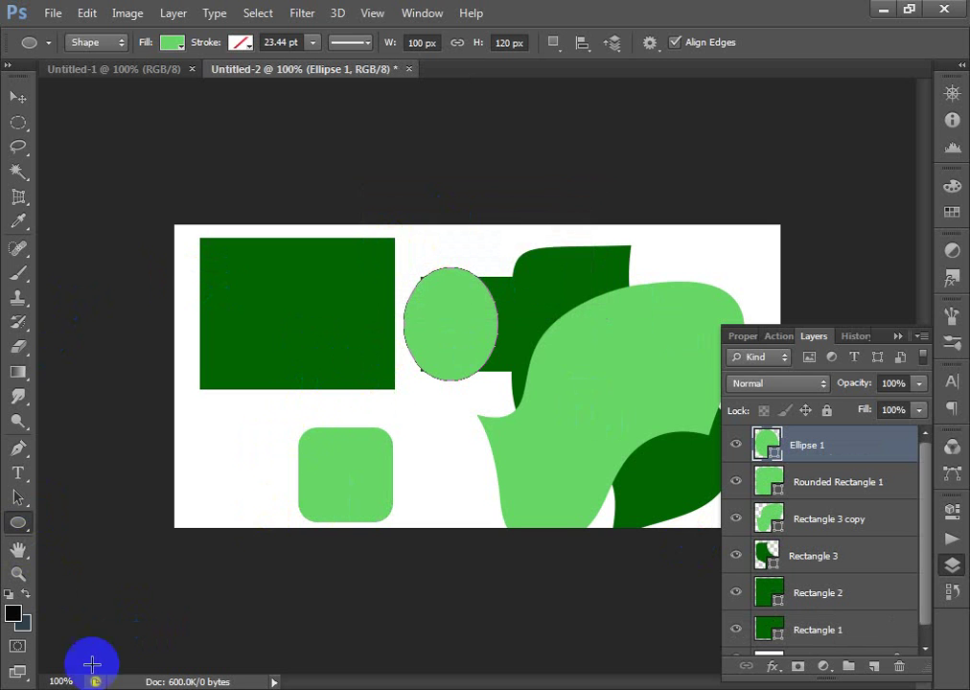
Step: Try a freehand eight-sided star about 160 px wide with the Polygon tool on the large dark green rectangle, and undo it
right_click(20, 523)
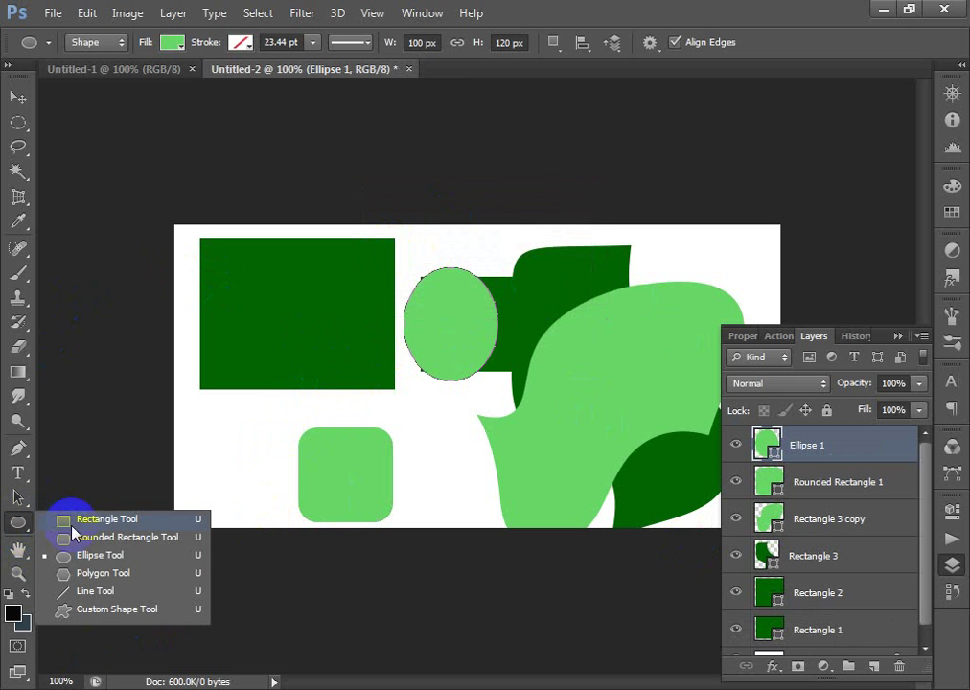
left_click(75, 579)
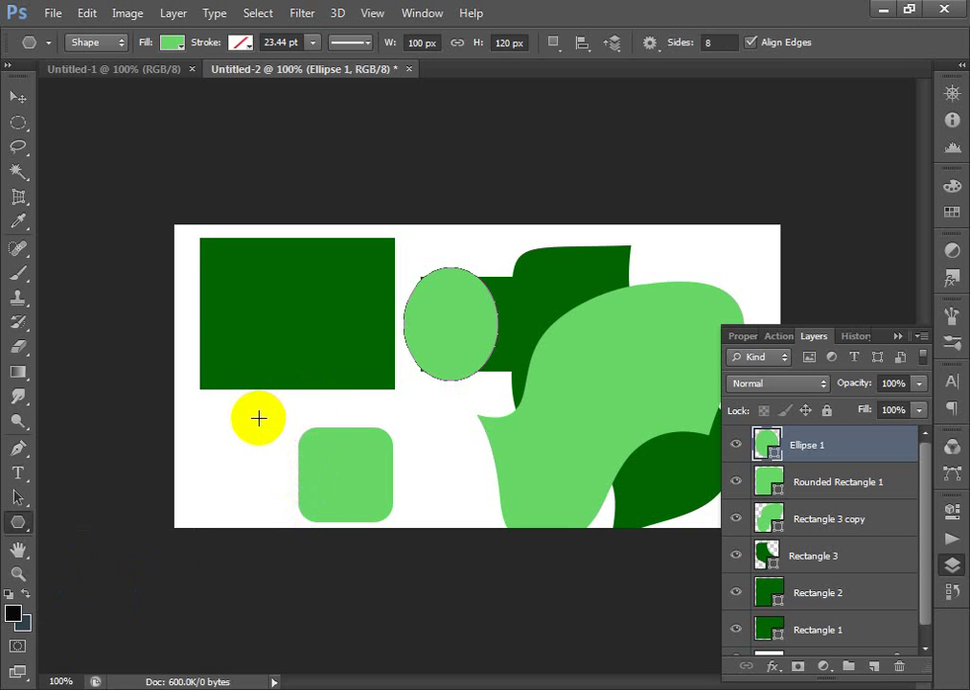
left_click_drag(241, 316, 284, 316)
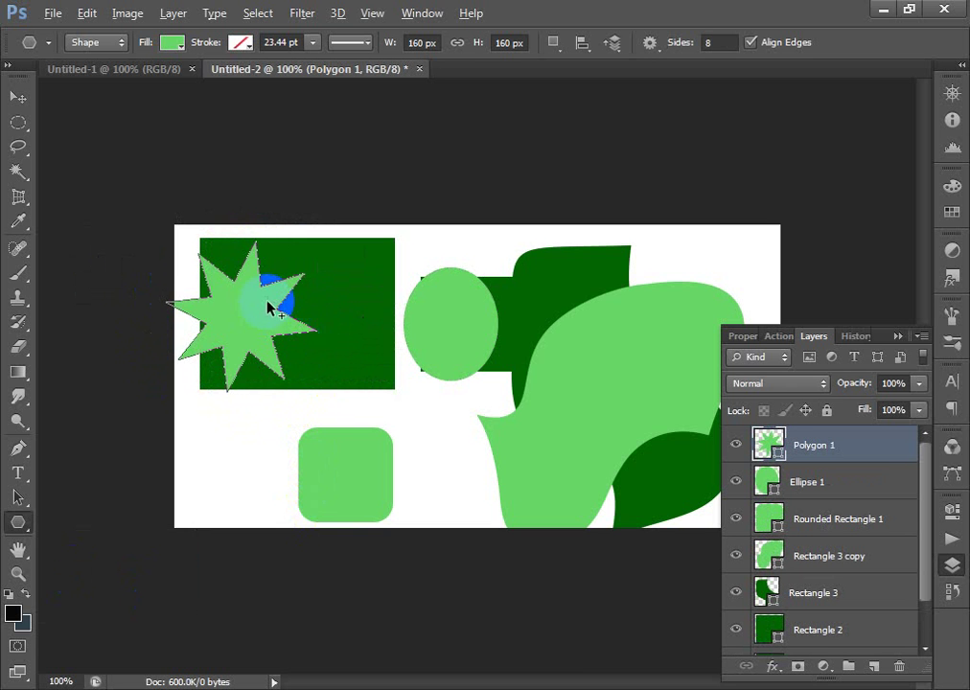
key("ctrl+z")
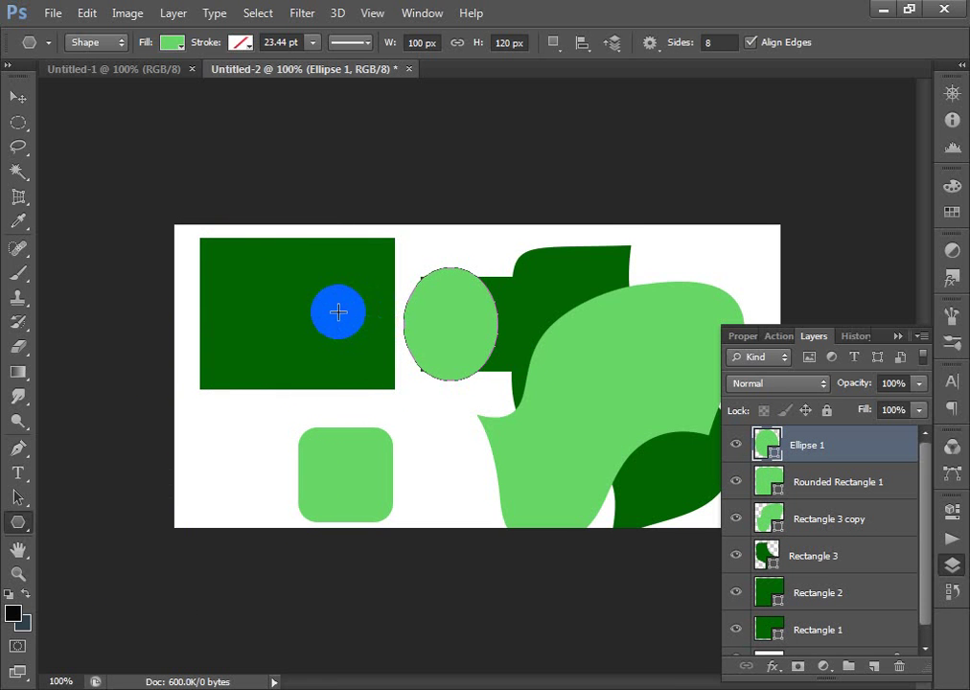
Step: Create a ten-sided star 100 px wide and 120 px high, with 50% indents, at the large dark green rectangle's lower-right corner
left_click(337, 312)
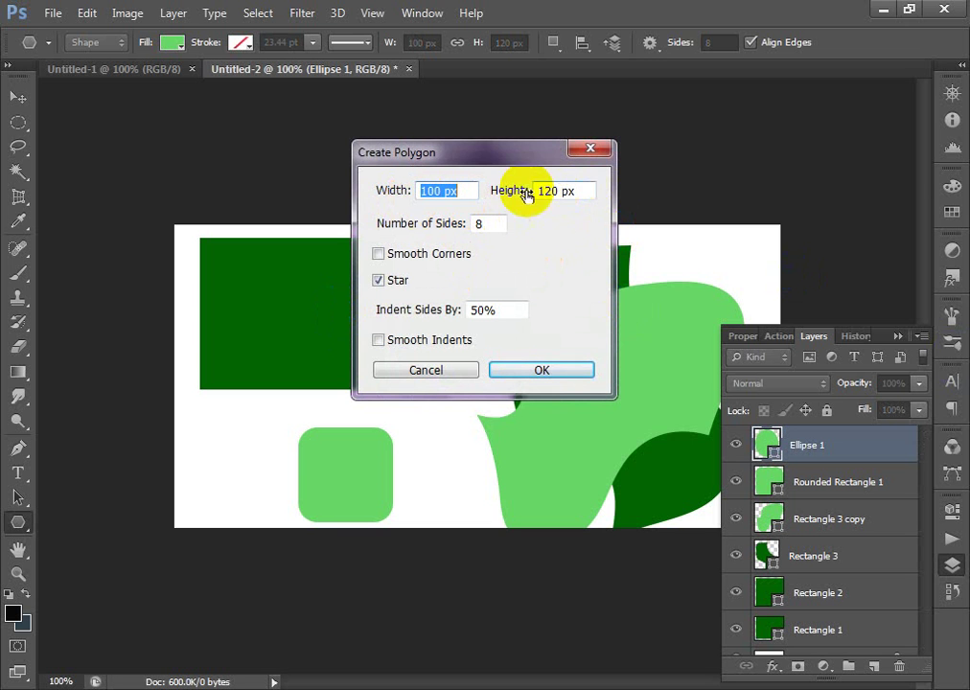
left_click_drag(471, 192, 329, 188)
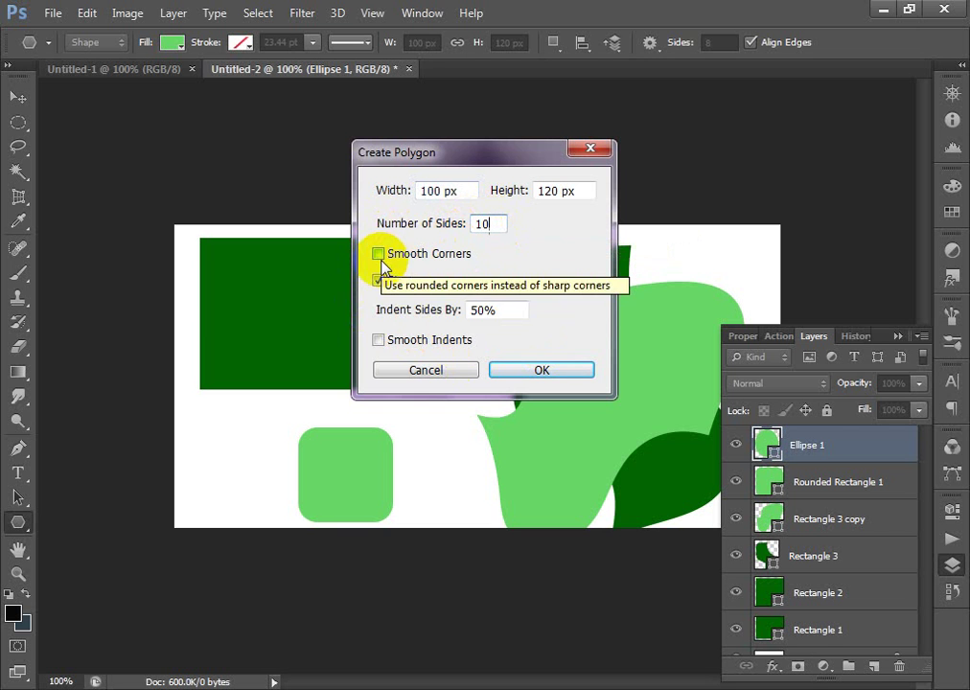
left_click(534, 370)
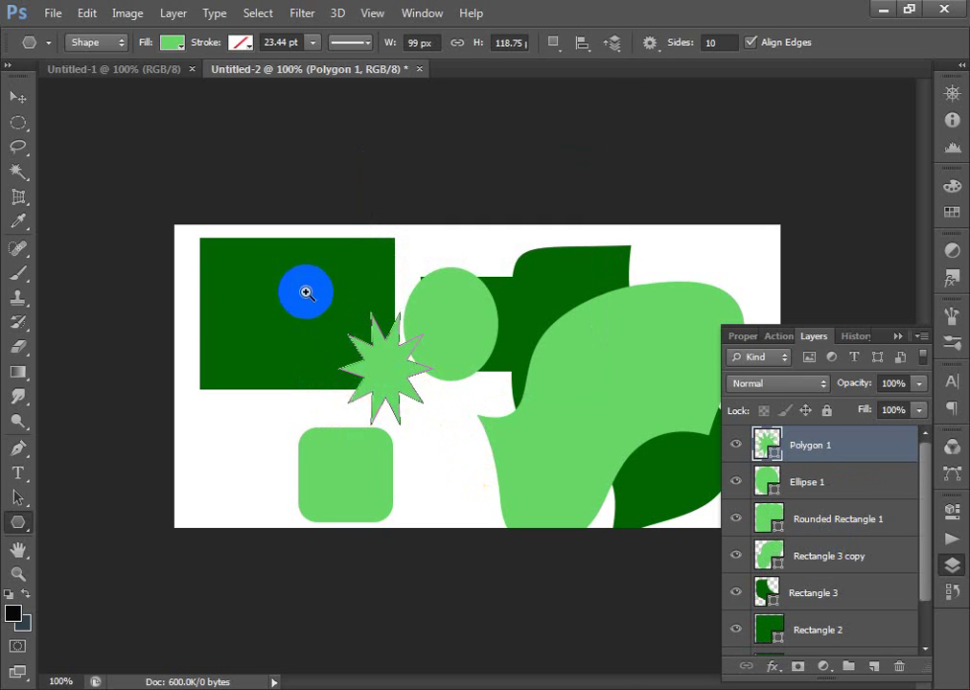
Step: Create a six-sided star 99 px wide and 118.75 px high, with 50% indents, starting inside the light green ellipse
left_click_drag(304, 287, 530, 449)
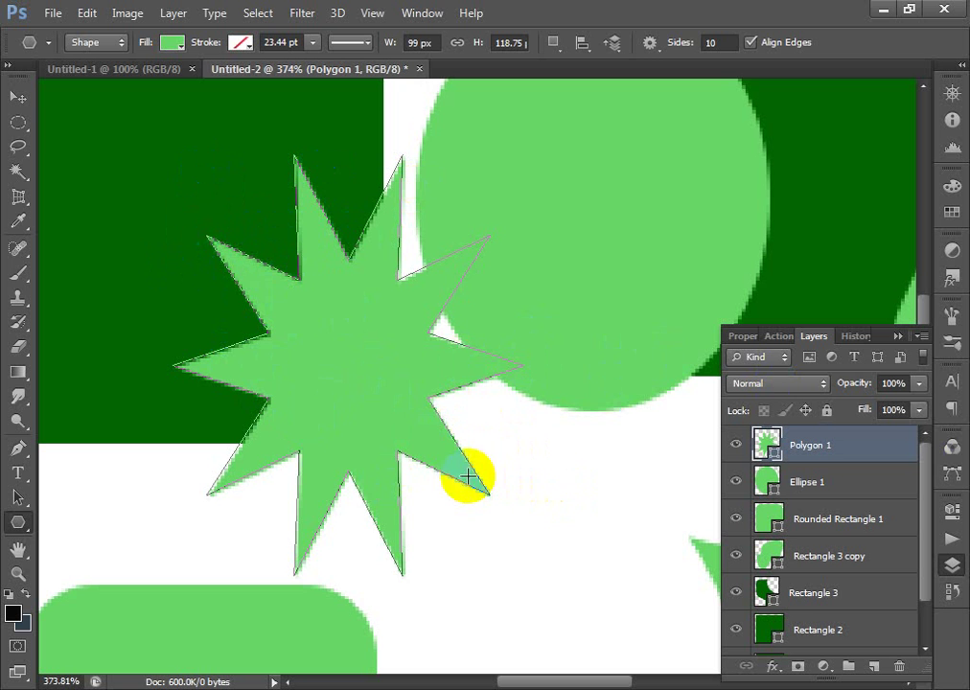
left_click(418, 249)
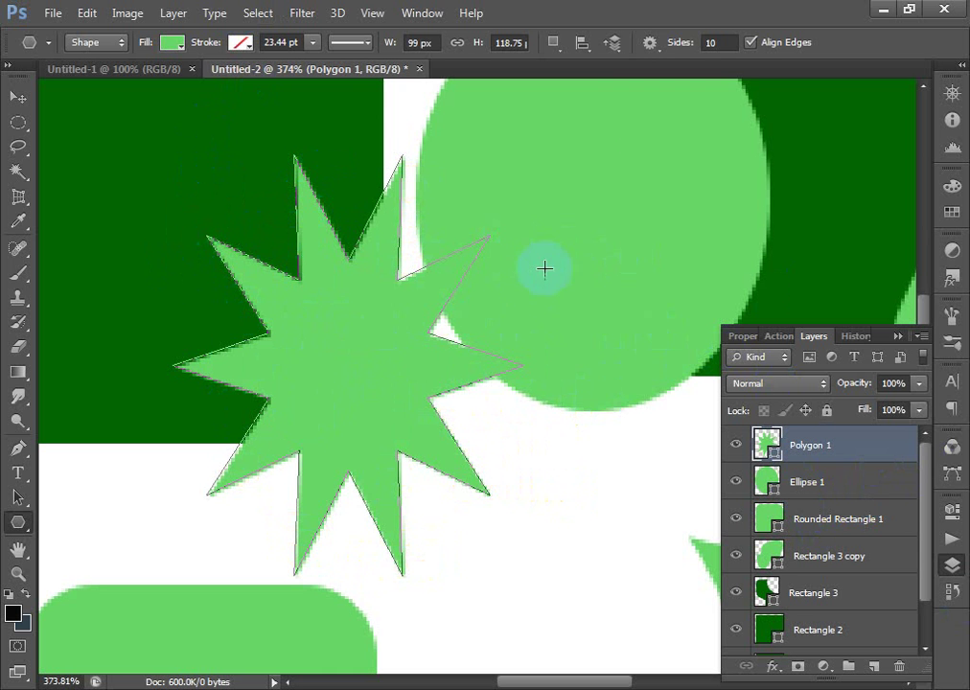
left_click(545, 269)
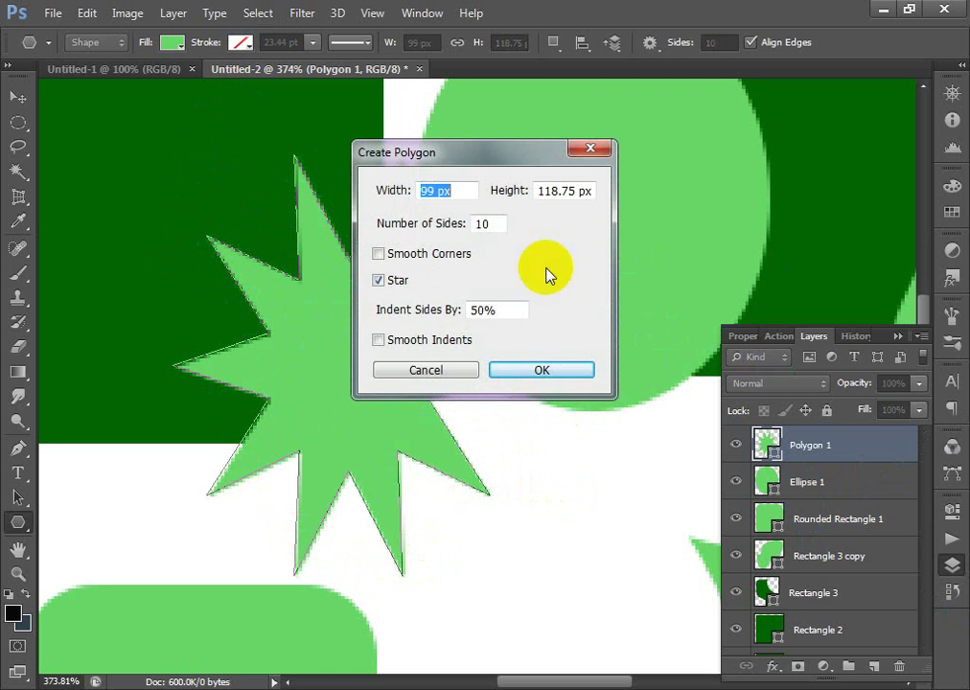
double_click(497, 228)
type("4")
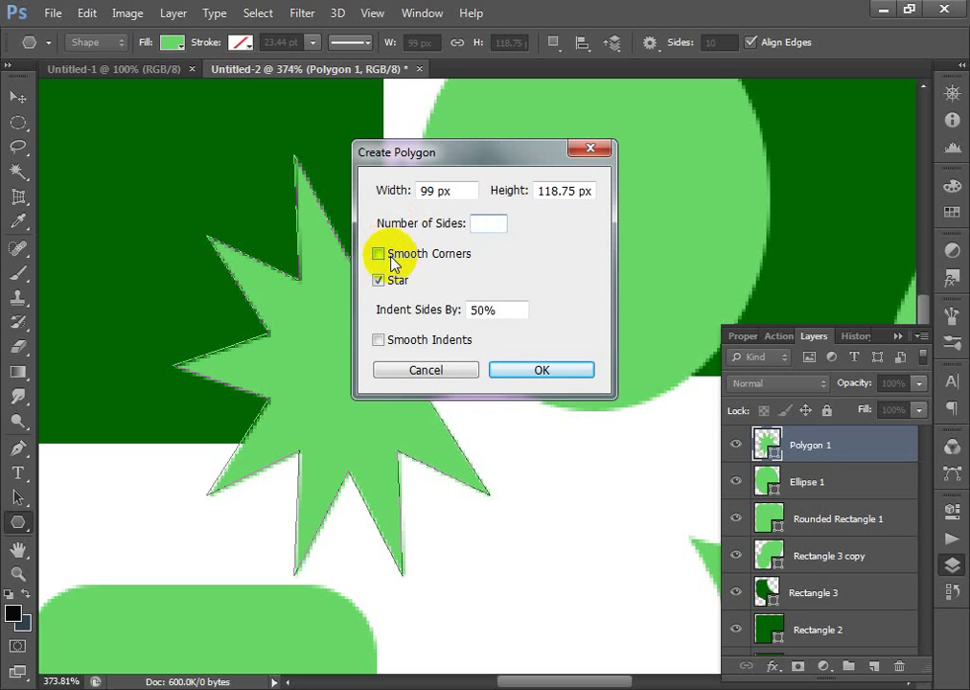
type("6")
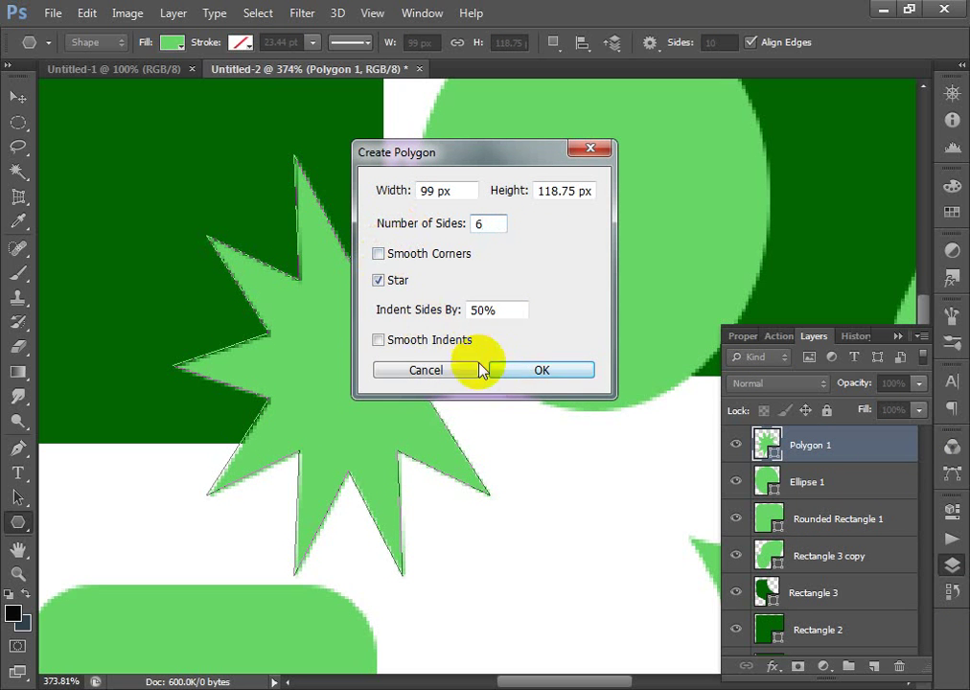
left_click(537, 370)
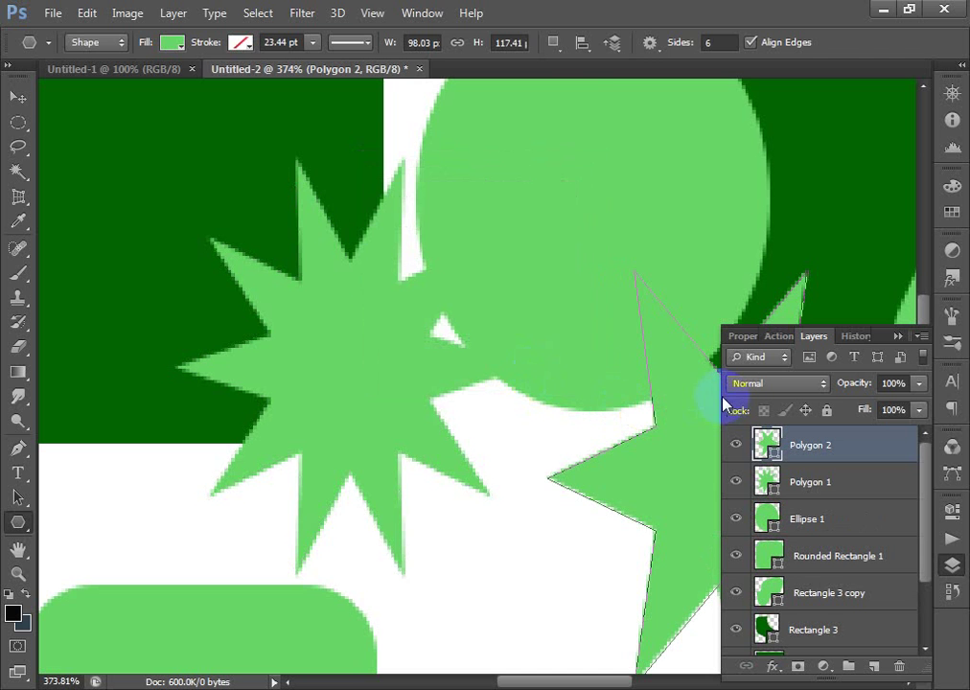
Step: Recolour the six-sided star to near-black, #030403
left_click(18, 97)
left_click_drag(708, 469, 433, 393)
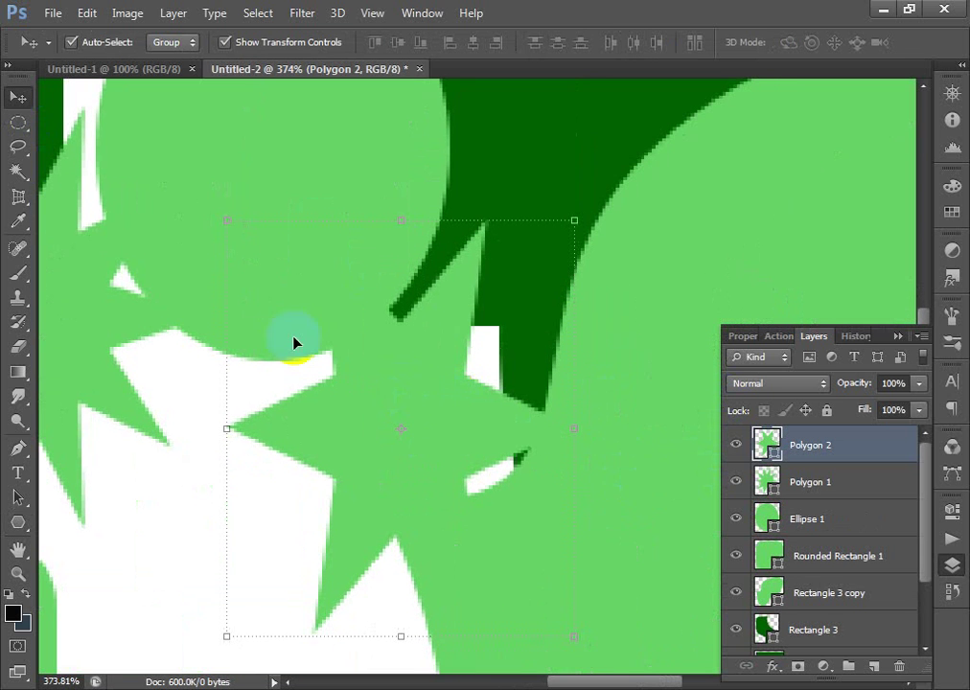
double_click(764, 444)
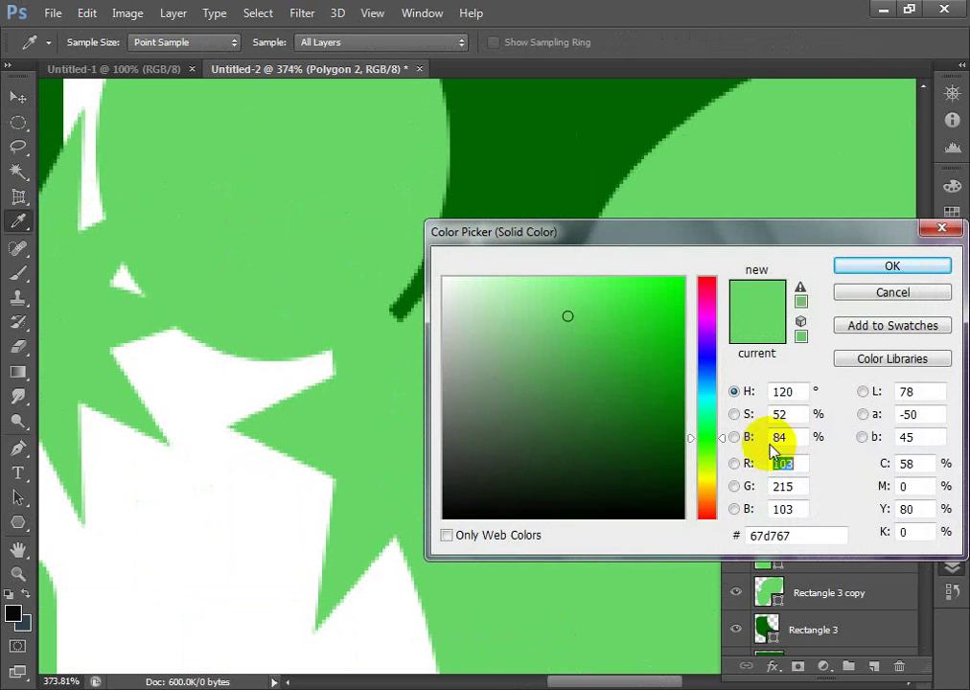
left_click_drag(494, 478, 474, 515)
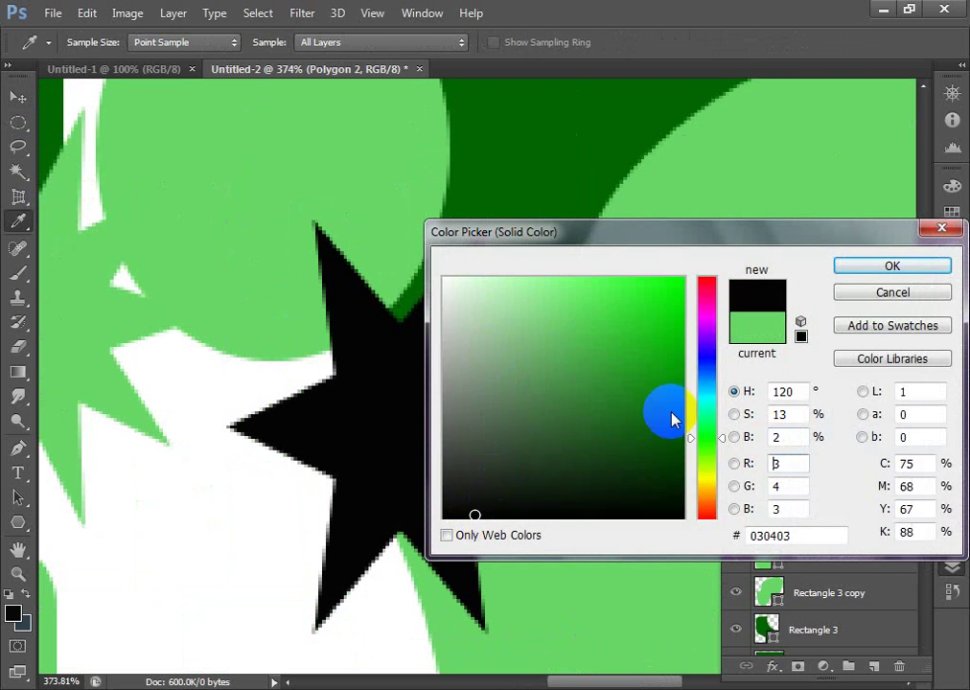
left_click(875, 267)
key("ctrl+minus")
key("ctrl+minus")
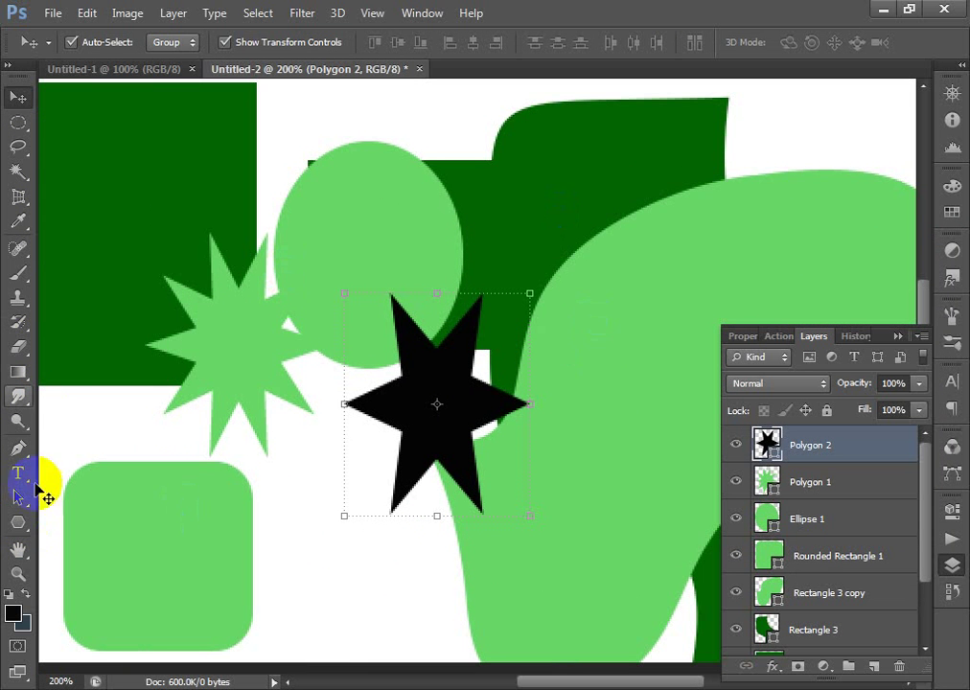
Step: Create a five-sided polygon with smooth corners and no star indents, 98.03 × 117.41 px, to the right of the light green ellipse
left_click(21, 524)
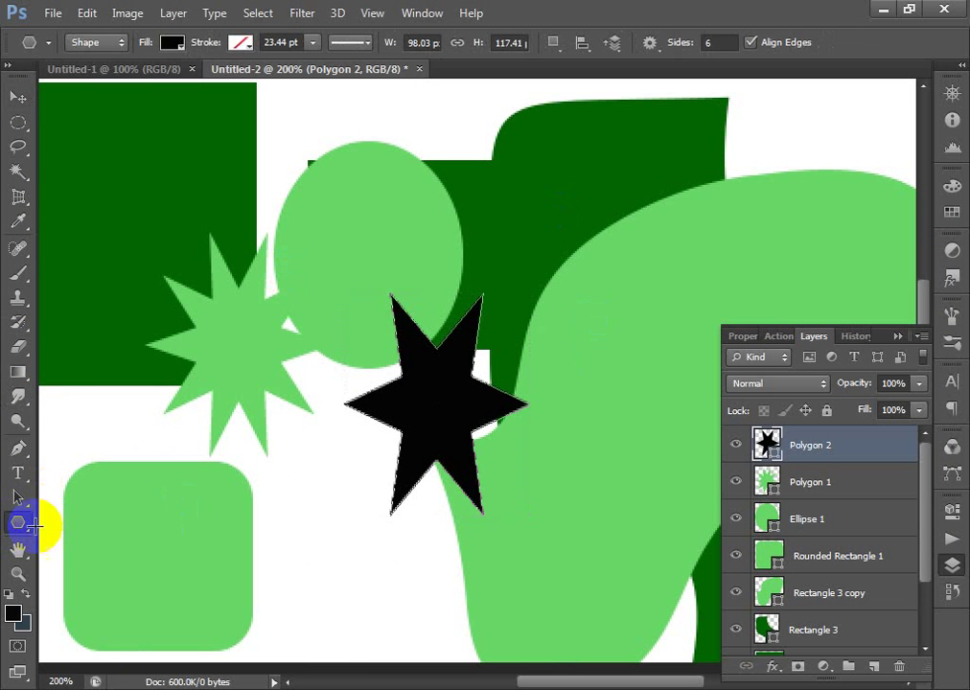
left_click(544, 223)
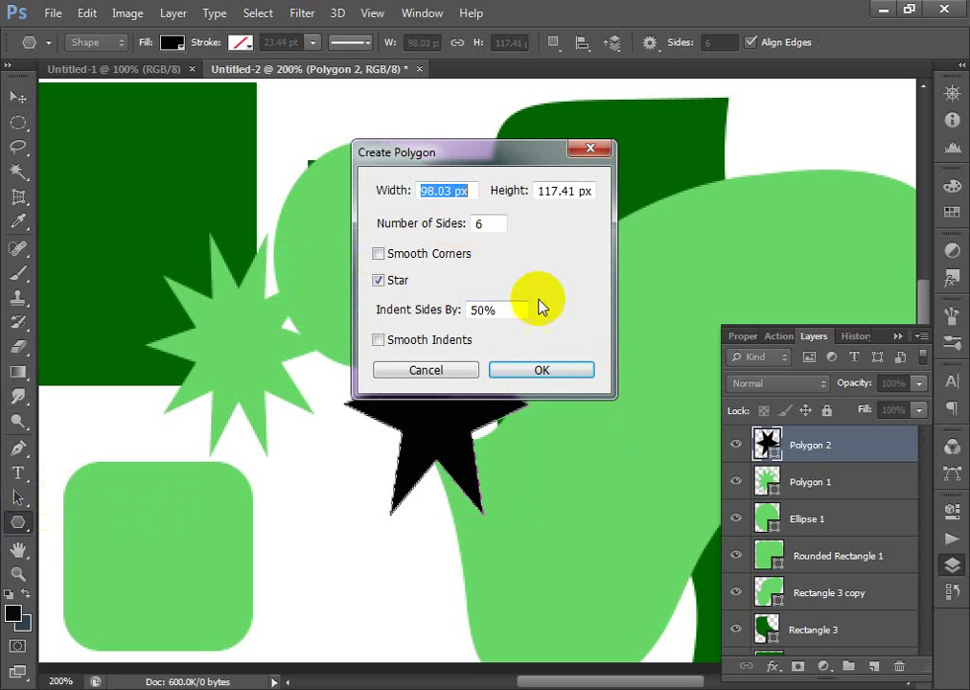
double_click(482, 223)
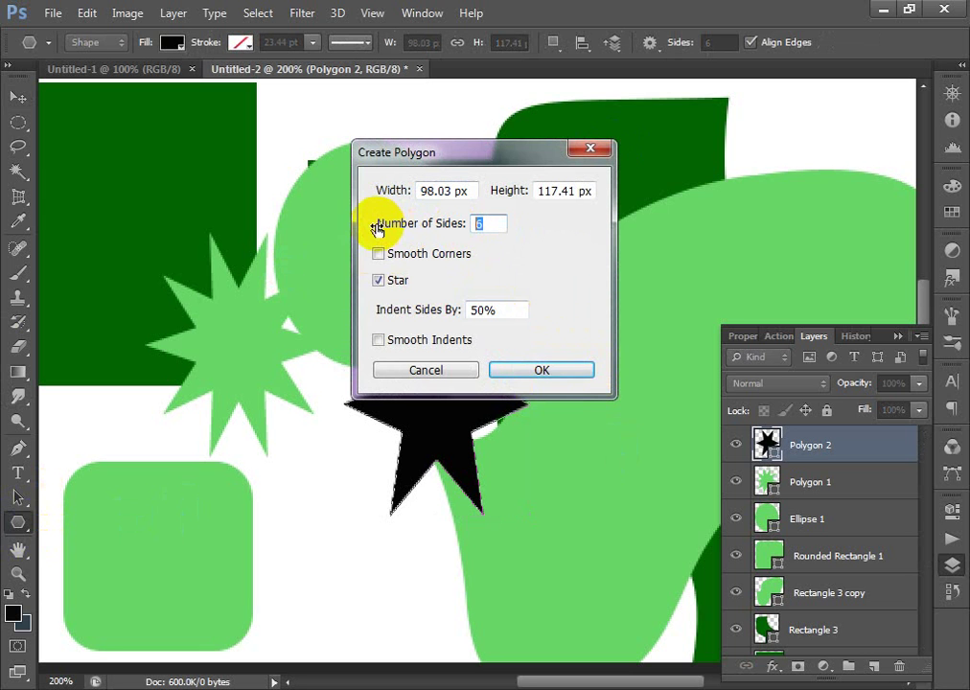
type("5")
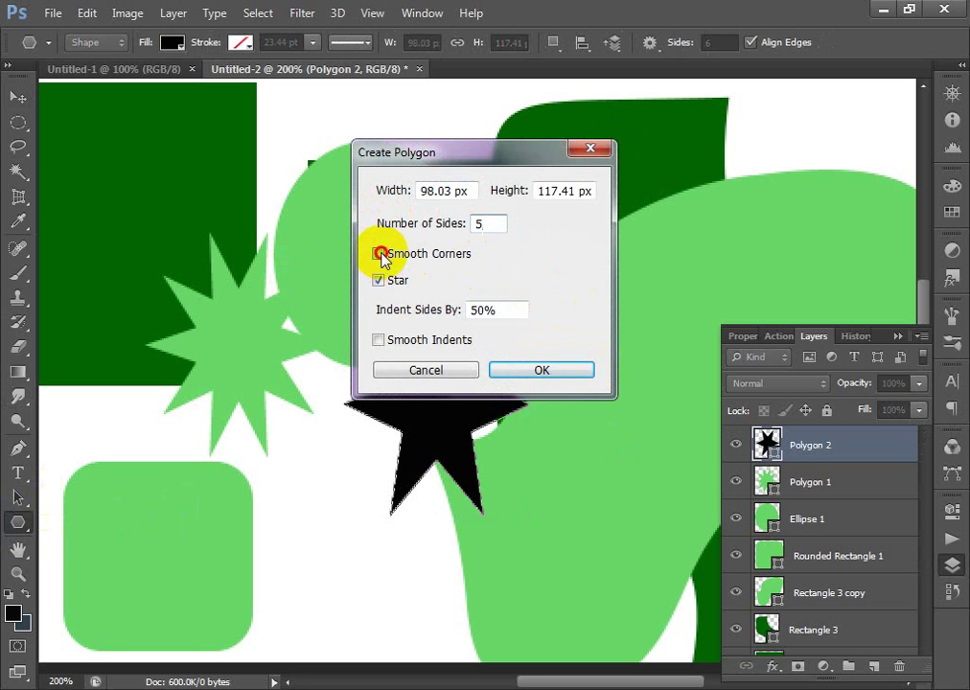
left_click(379, 254)
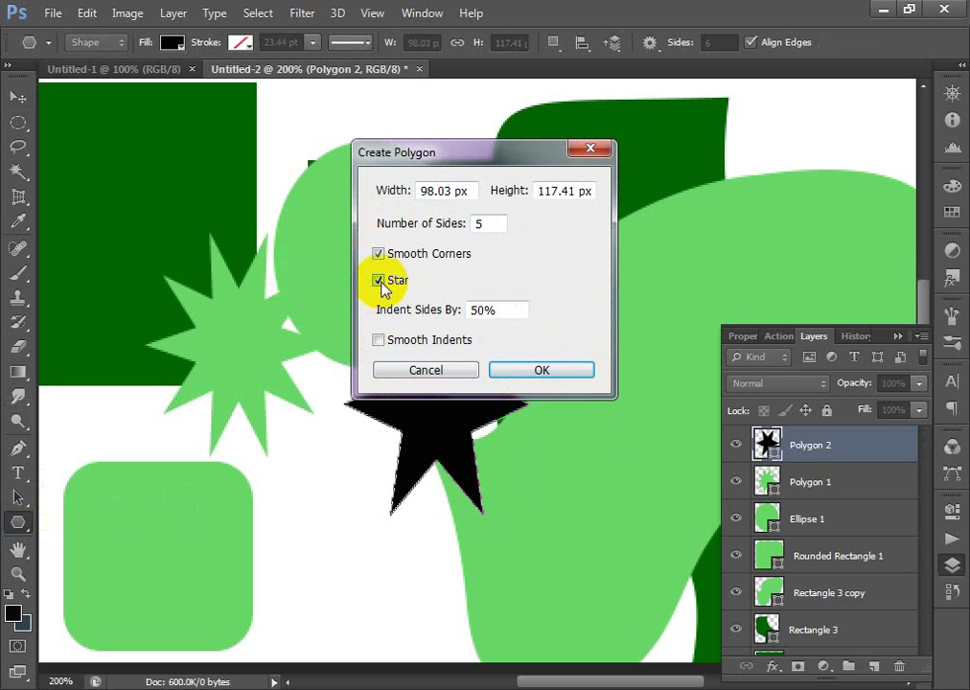
left_click(380, 283)
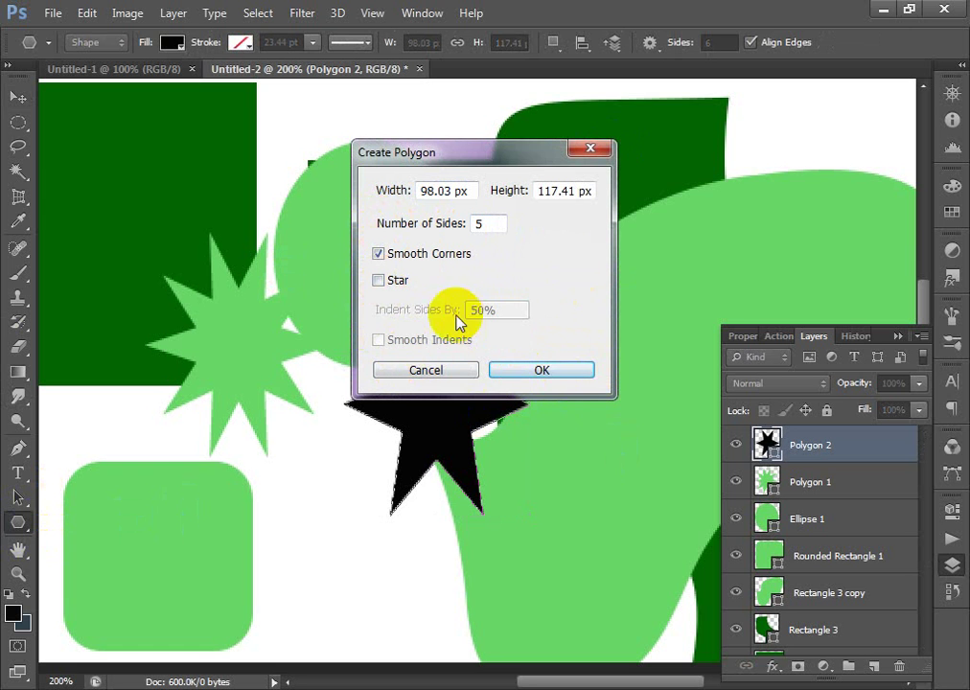
left_click(558, 380)
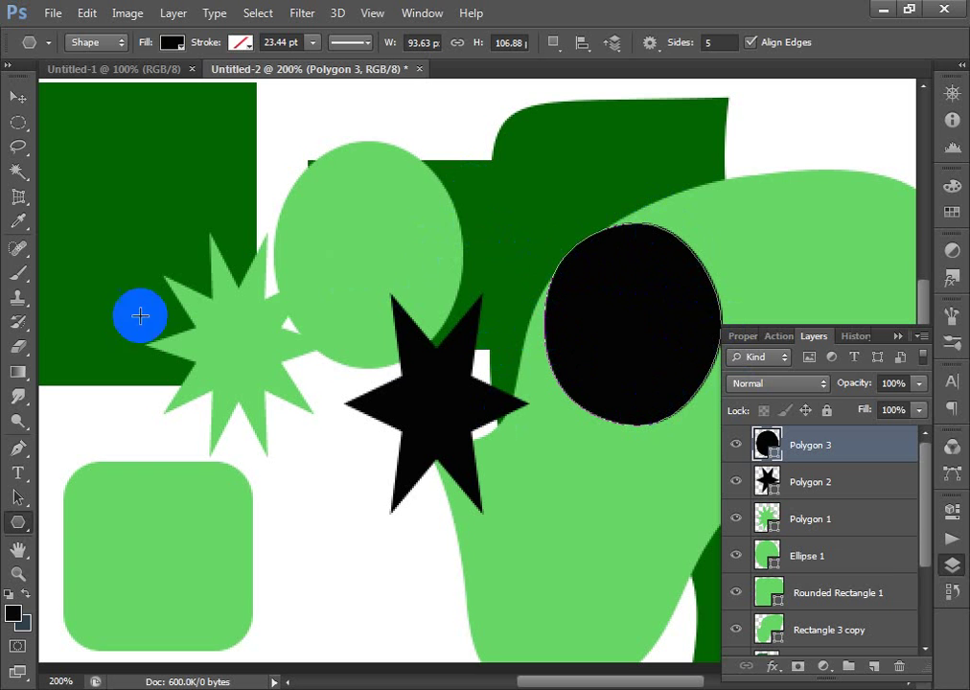
Step: Create a five-sided star with smooth corners and 50% indents, 93.63 × 106.88 px, and move it onto the large dark green rectangle
left_click(309, 174)
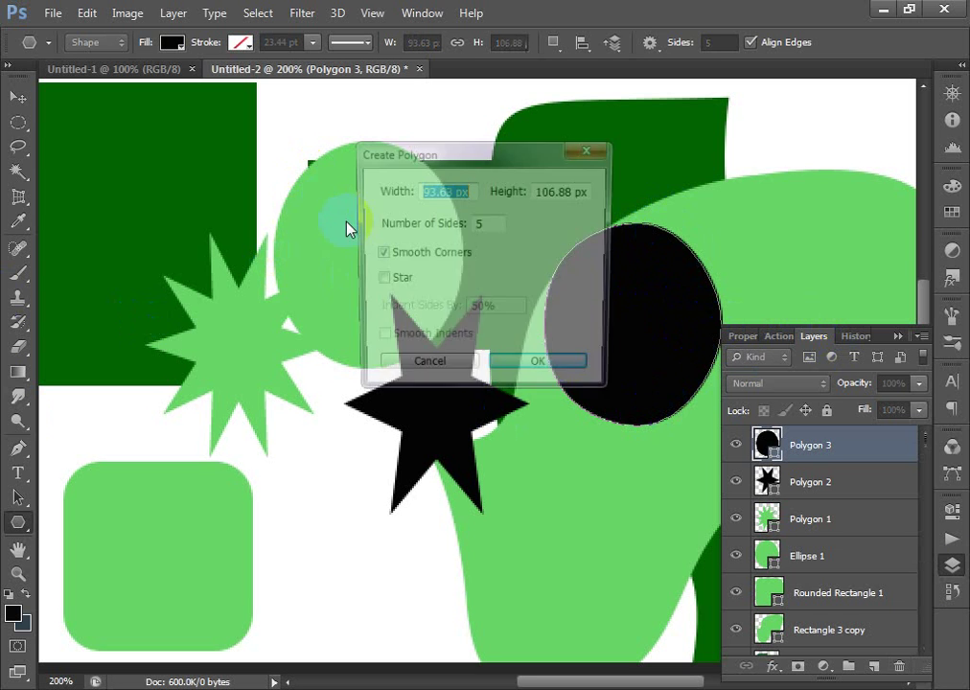
left_click(378, 254)
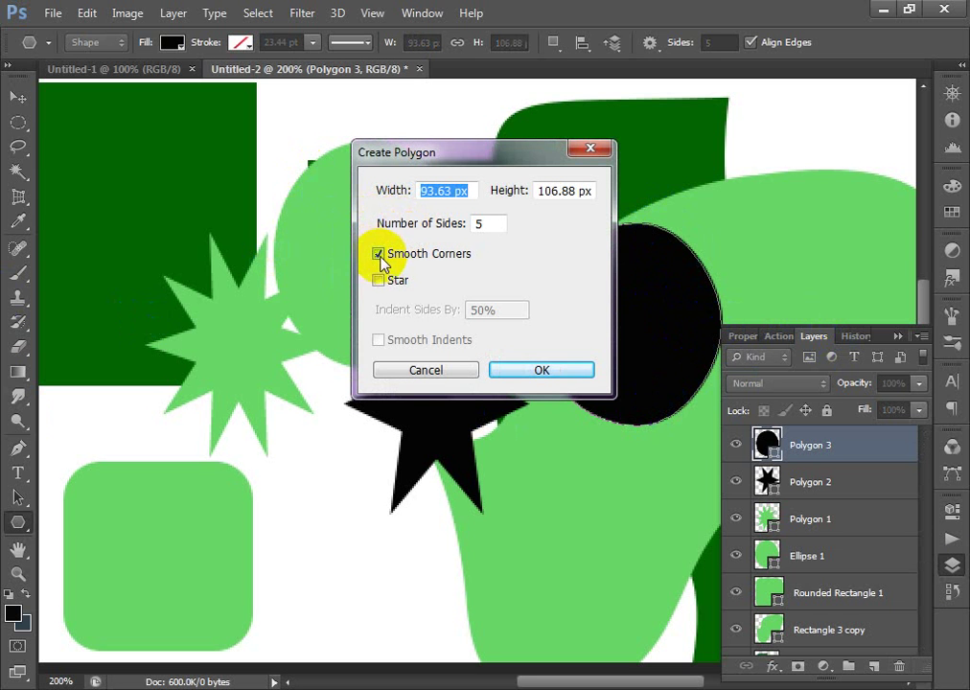
left_click(380, 280)
left_click(482, 310)
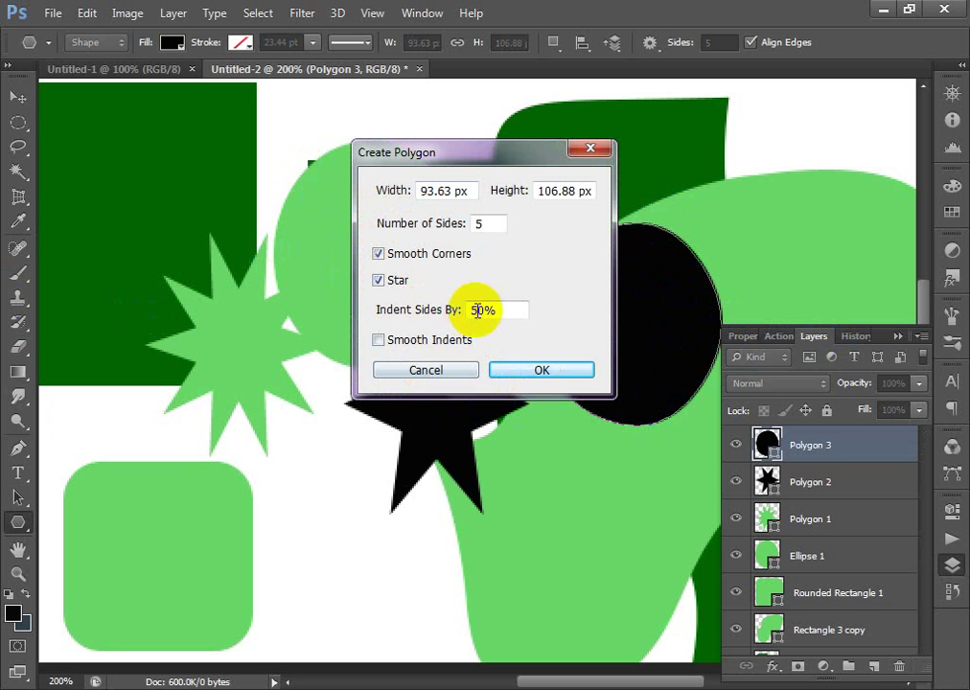
left_click(537, 380)
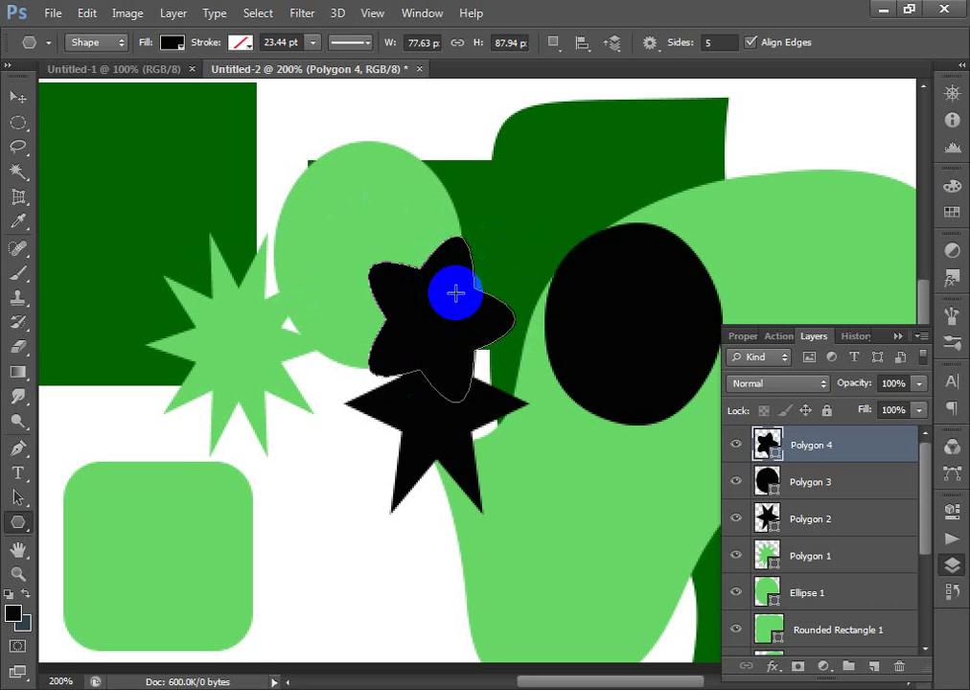
left_click(17, 97)
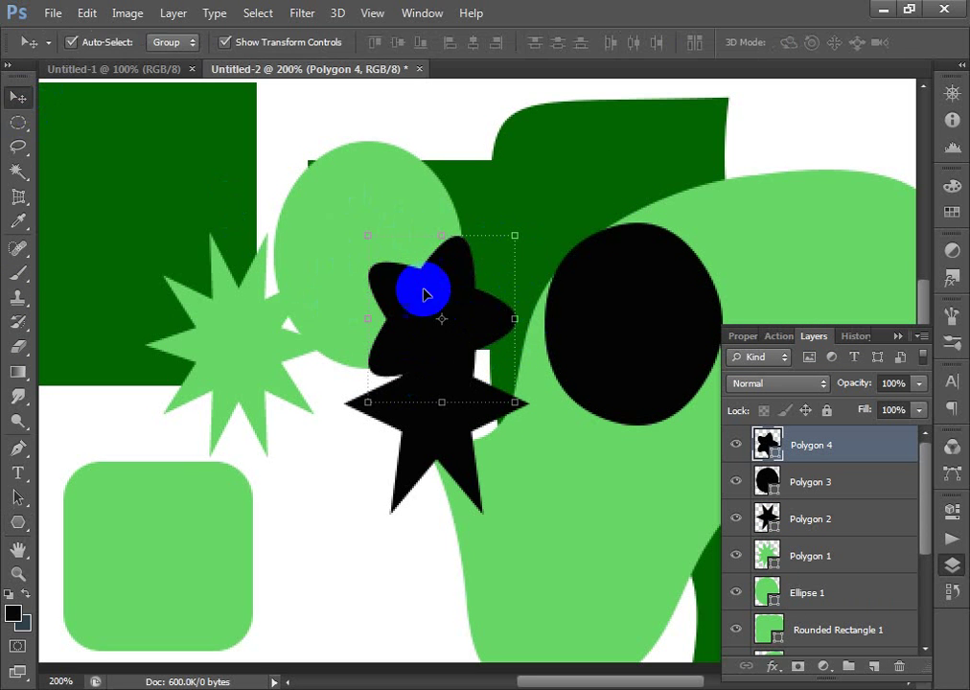
left_click_drag(429, 287, 175, 195)
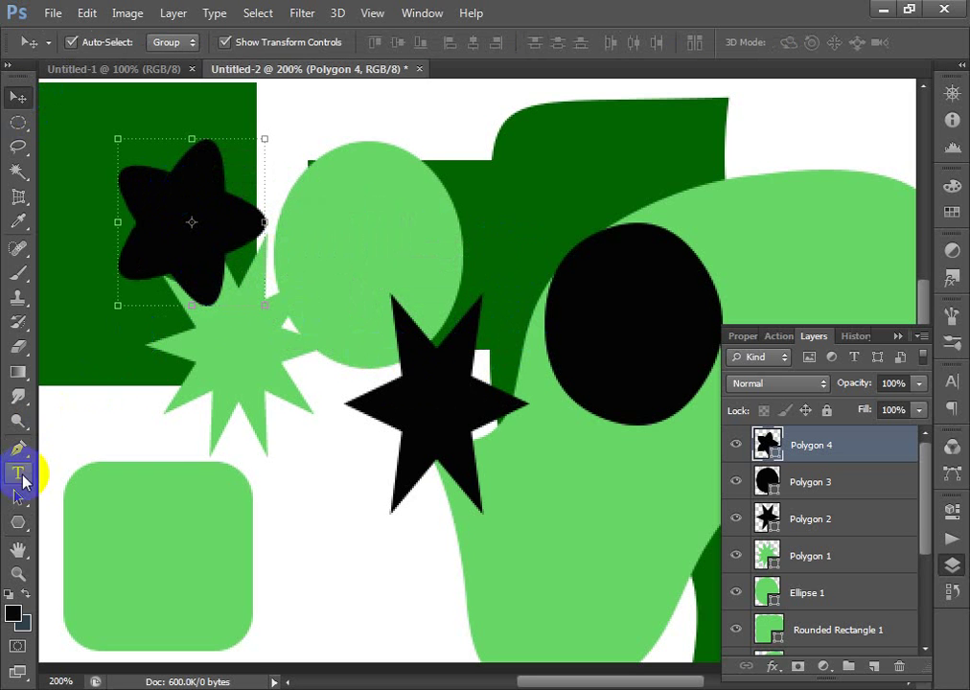
Step: Create a ten-sided star with smooth corners and 50% indents, 77.63 × 87.94 px, overlapping the black rounded polygon's lower-left part
left_click(20, 523)
left_click(520, 318)
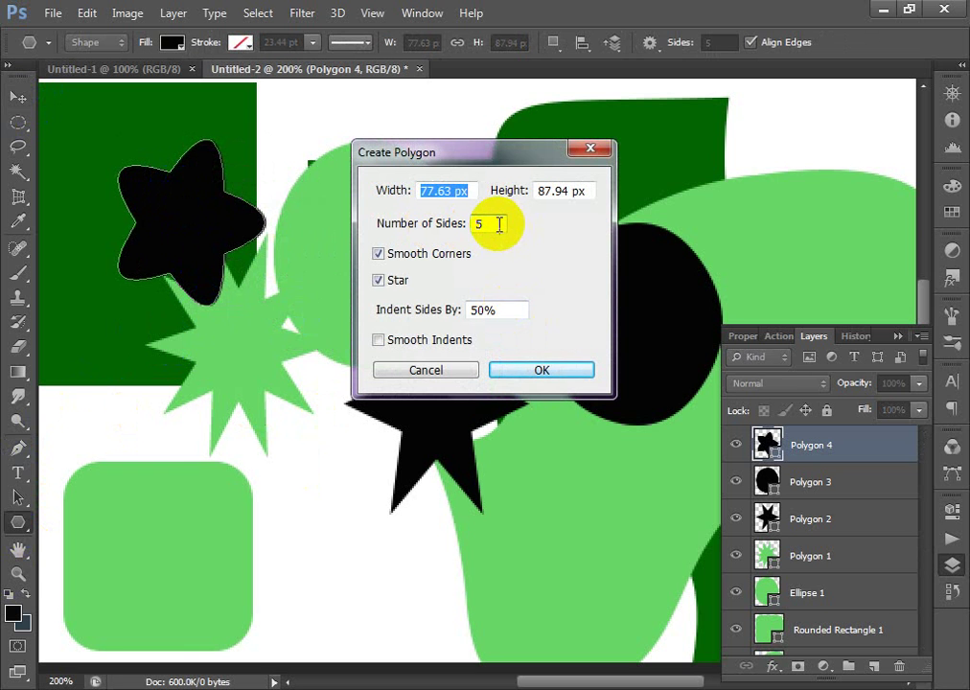
left_click_drag(497, 224, 273, 225)
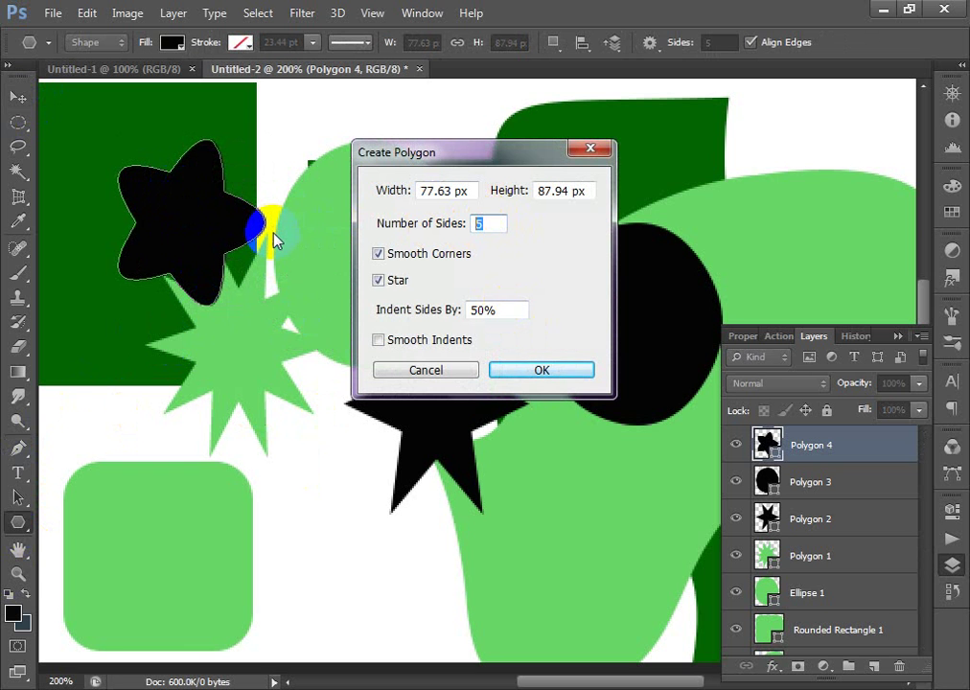
type("10")
left_click(541, 370)
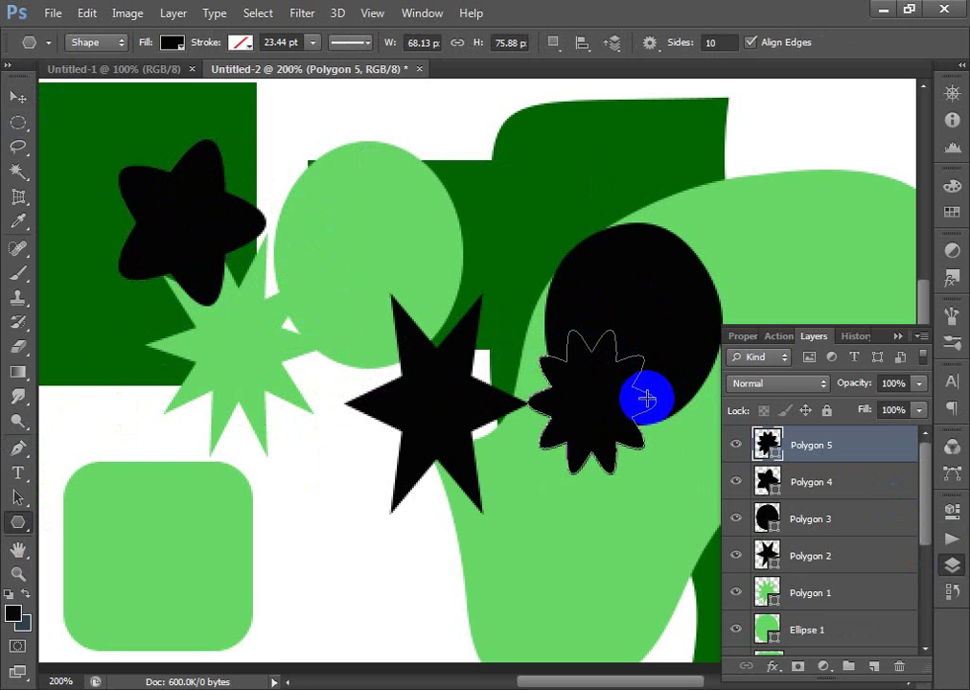
Step: Create a ten-sided star with smooth indents, 68.13 × 75.88 px, over the right side of the light green ellipse
left_click(371, 212)
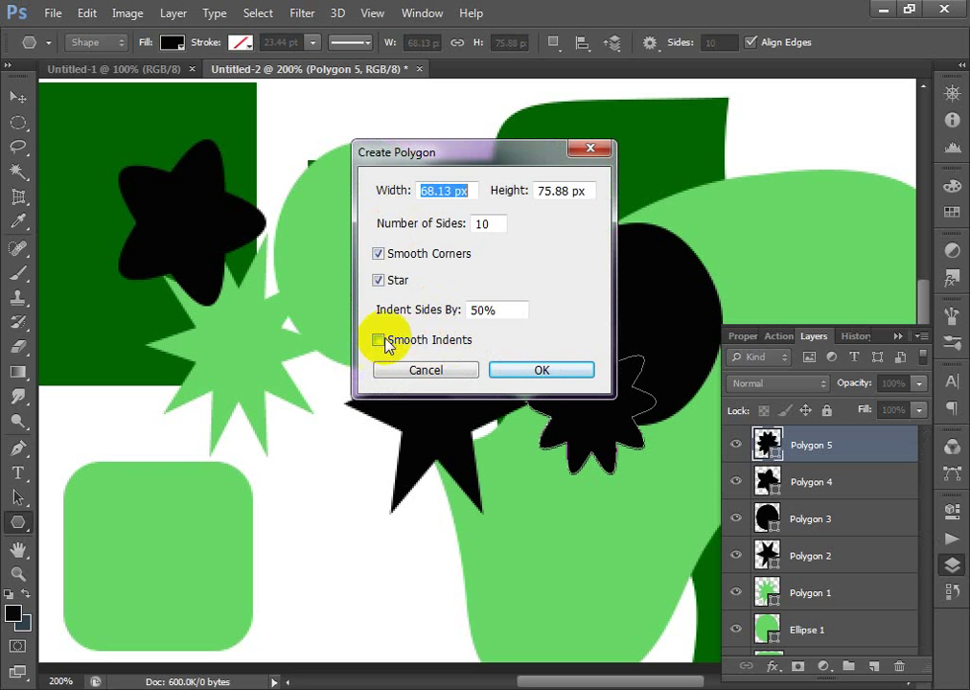
left_click(537, 370)
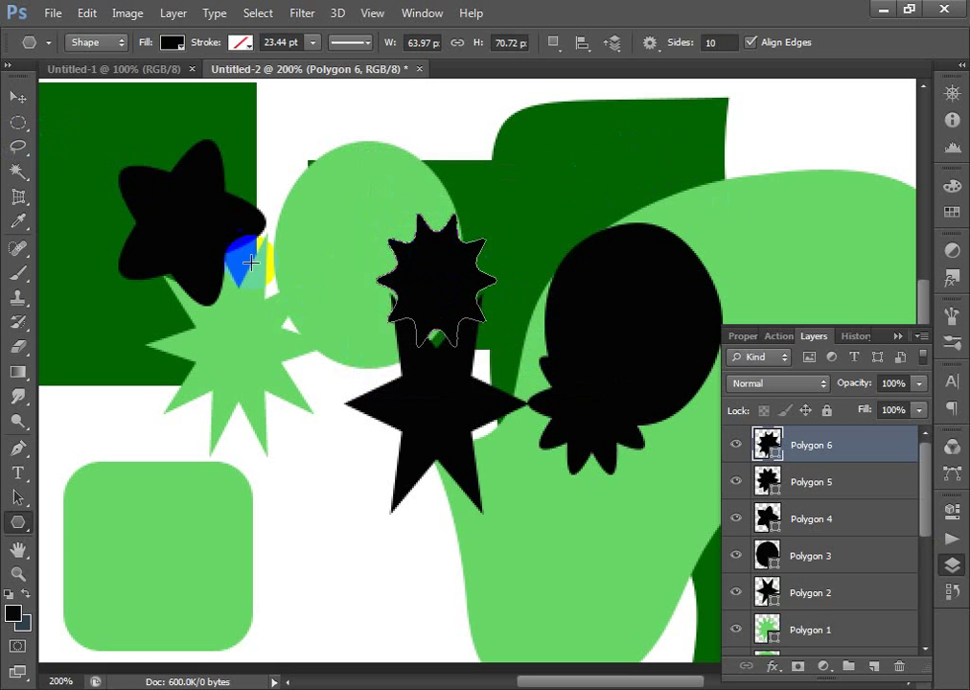
Step: Examine the rounded corners of the black five-sided star and the smooth indents of the ten-sided star up close
left_click_drag(116, 145, 342, 356)
left_click_drag(336, 154, 235, 301)
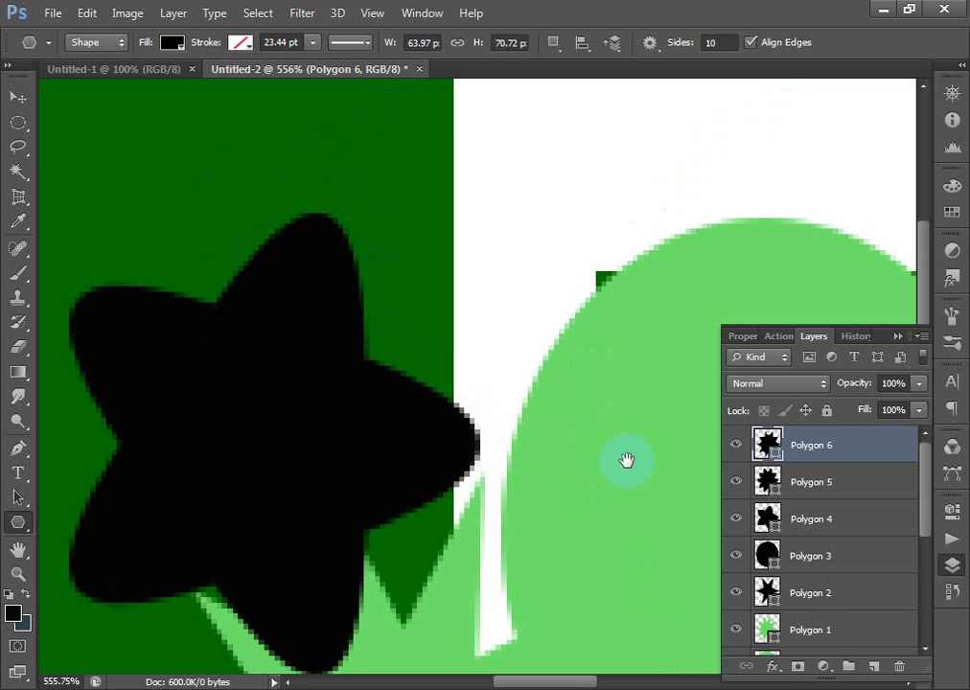
left_click_drag(626, 459, 402, 388)
left_click_drag(516, 418, 288, 391)
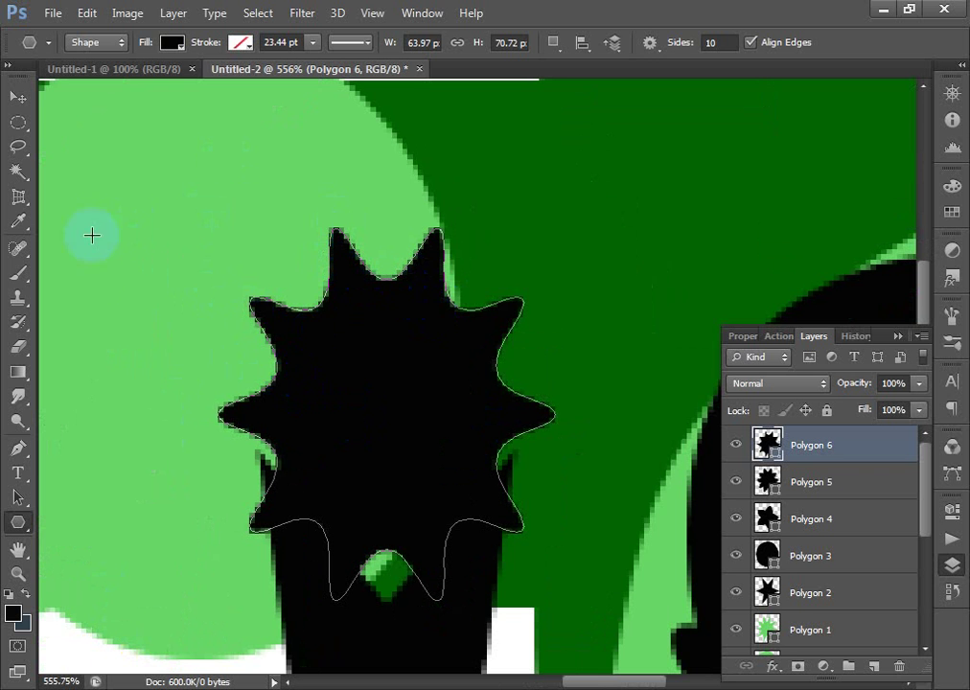
key("ctrl+minus")
key("ctrl+minus")
key("ctrl+minus")
key("ctrl+minus")
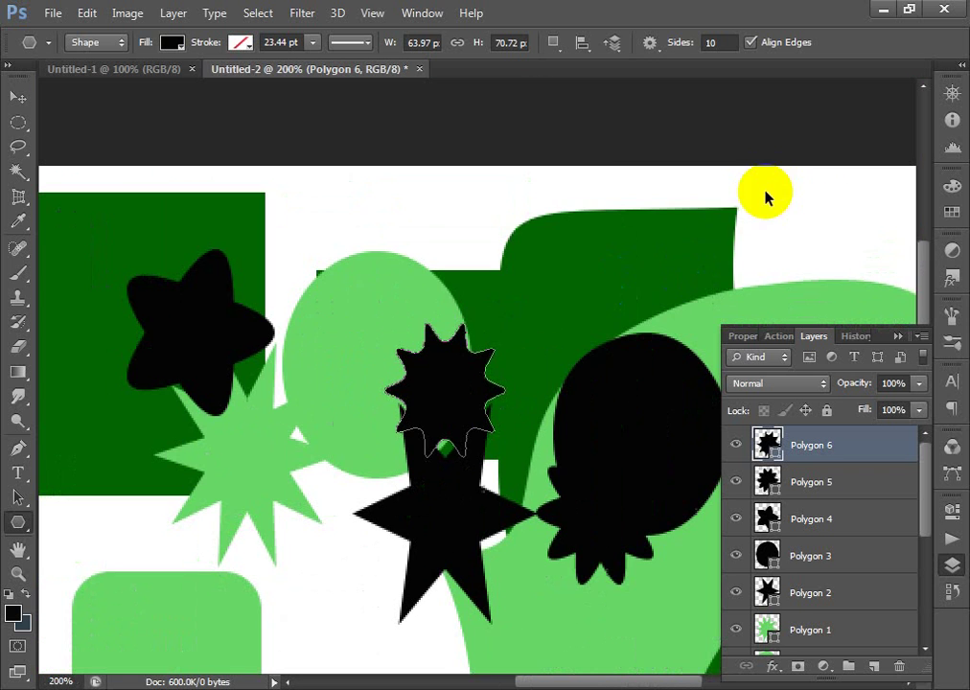
Step: Create a ten-sided star with smooth corners, smooth indents and 10% indentation, 63.97 × 70.72 px, over the upper part of the black rounded polygon
left_click(621, 241)
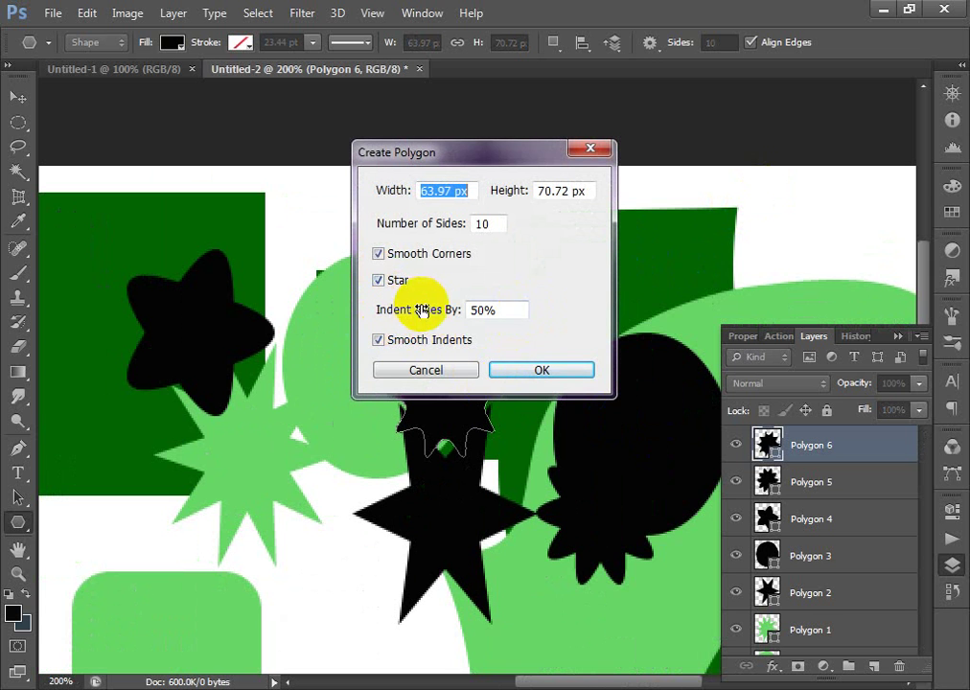
left_click(508, 307)
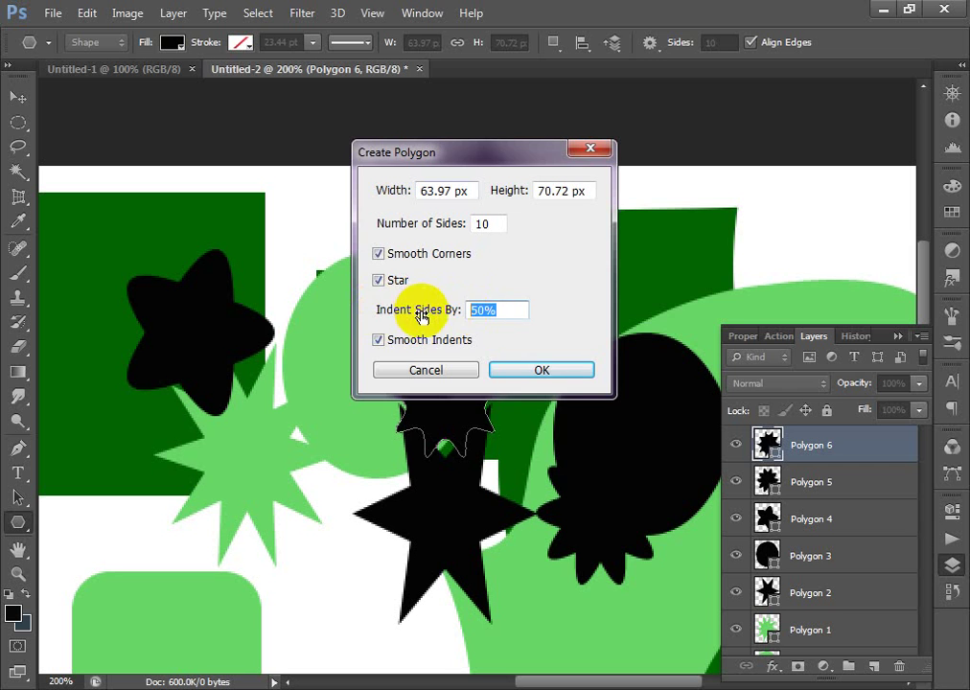
type("10")
left_click(563, 373)
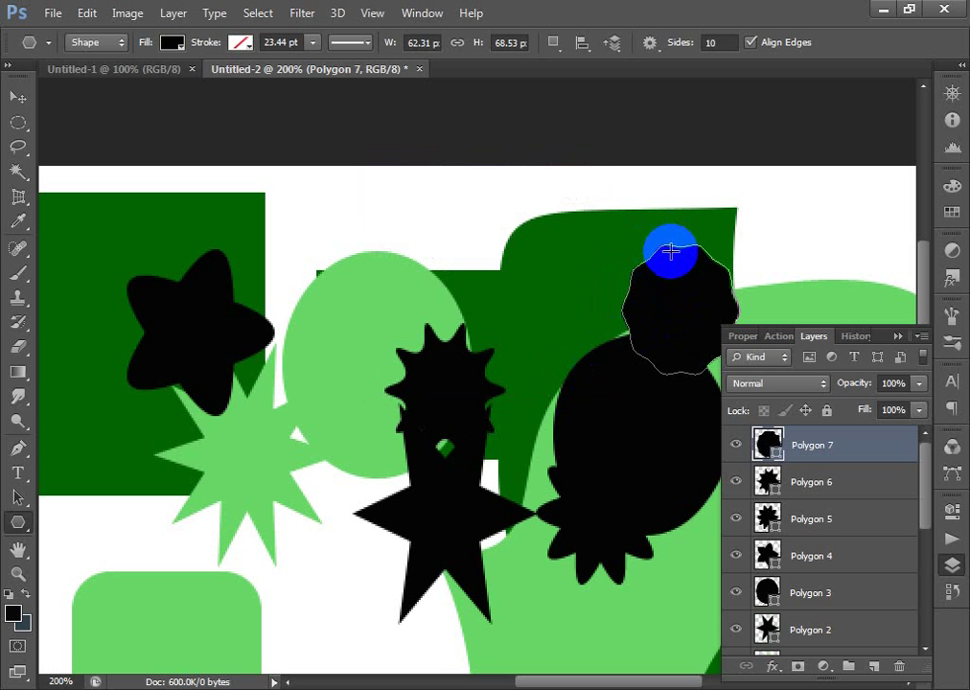
left_click(726, 279, "ctrl")
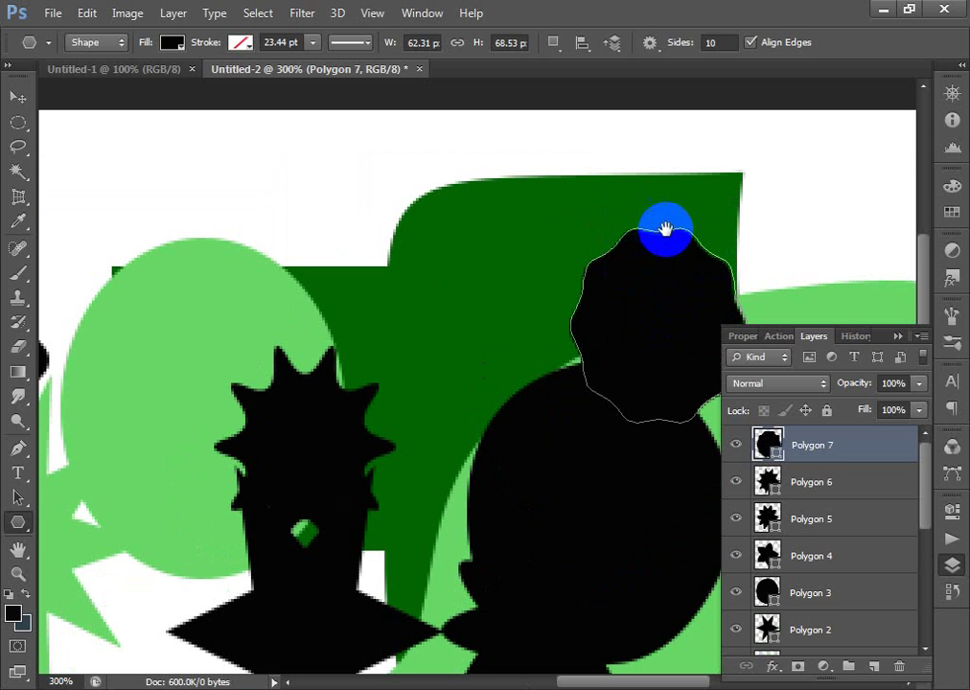
Step: Create a ten-sided star with smooth indents and 80% indentation, 62.31 × 68.53 px, and move it onto the upper dark green rounded shape
left_click(443, 258)
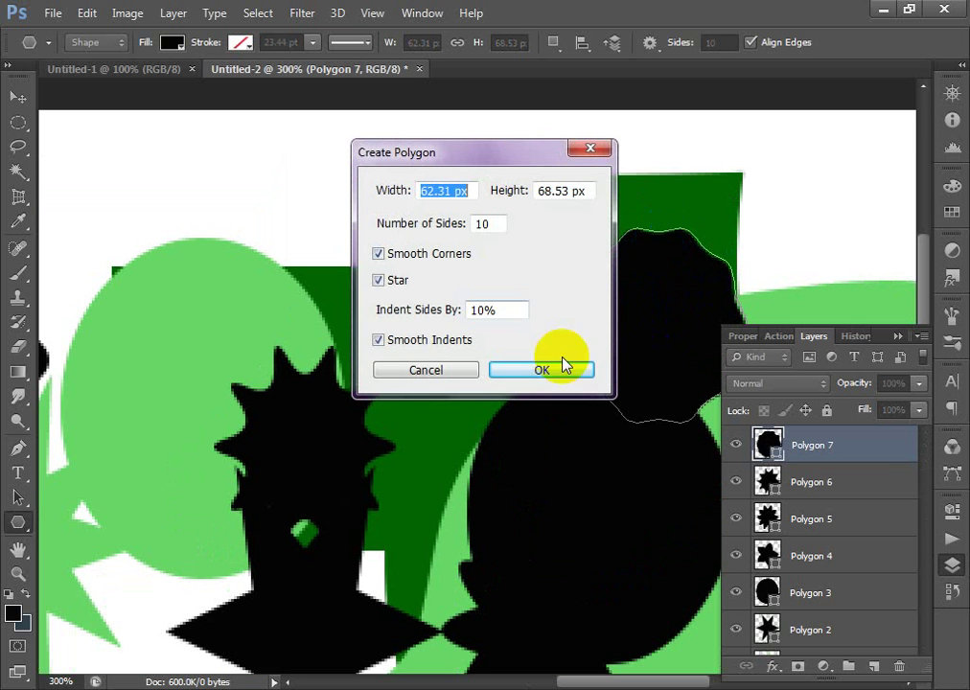
left_click(374, 317)
type("80")
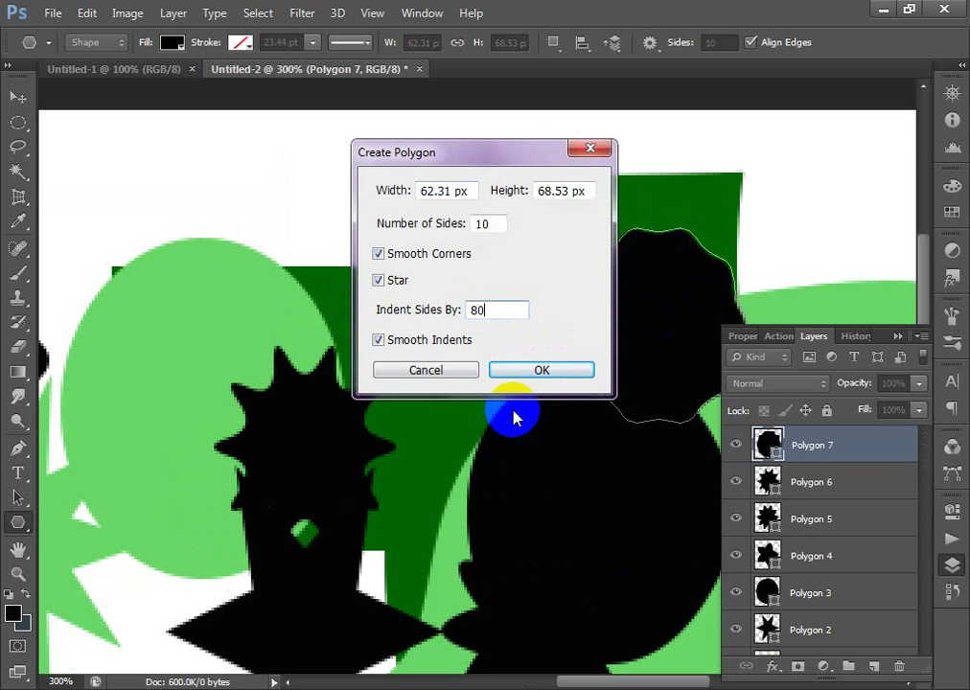
left_click(554, 371)
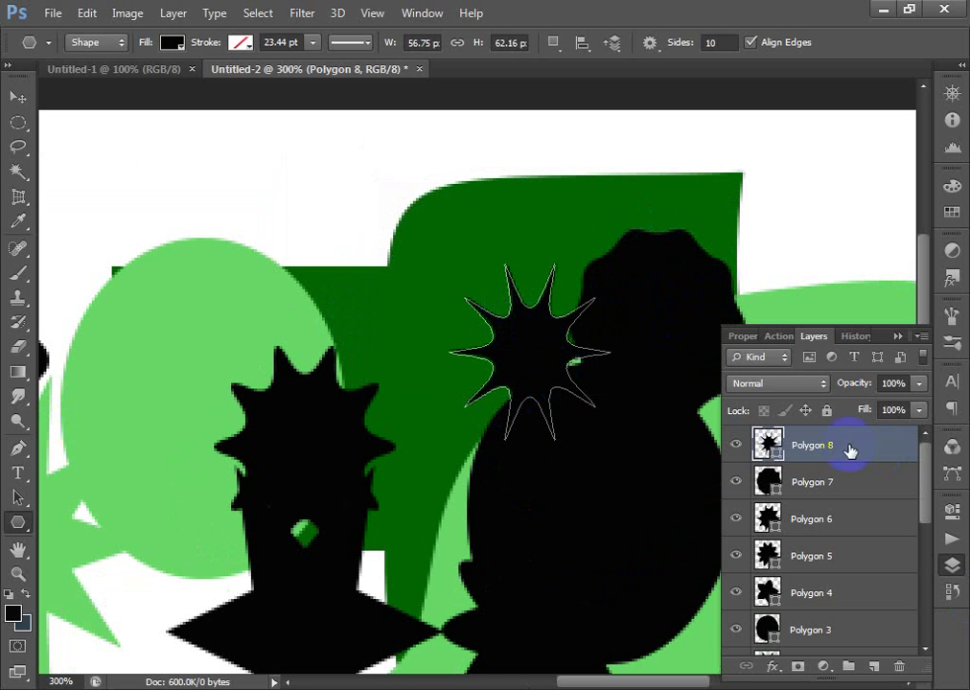
left_click(17, 97)
left_click_drag(553, 329, 305, 270)
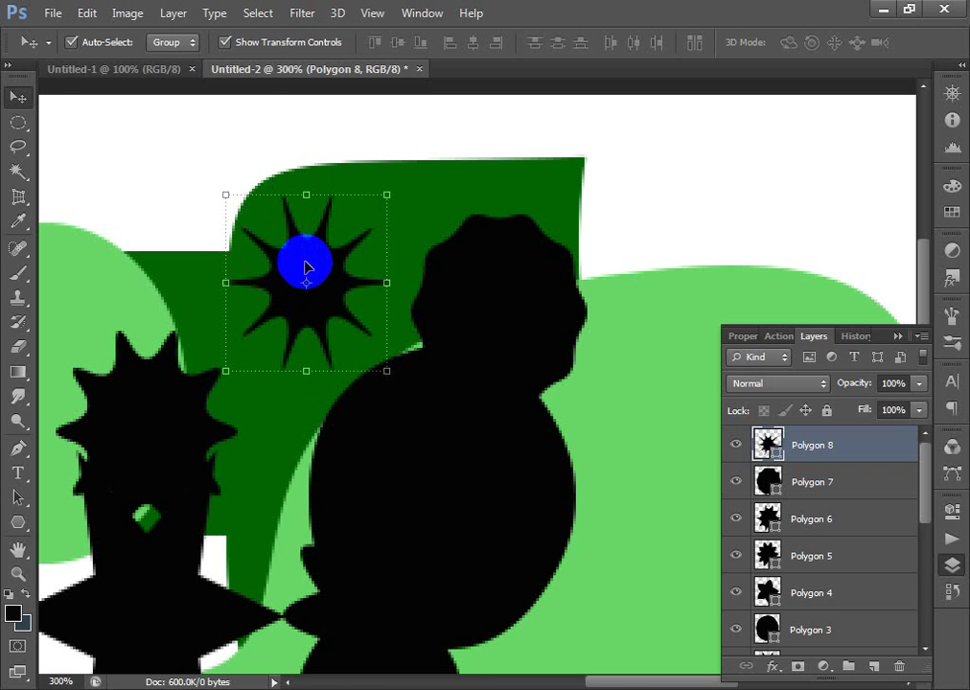
Step: Examine the spikes of the 80% indented star up close and compare its outline with the 10% indented star
left_click_drag(221, 210, 433, 314)
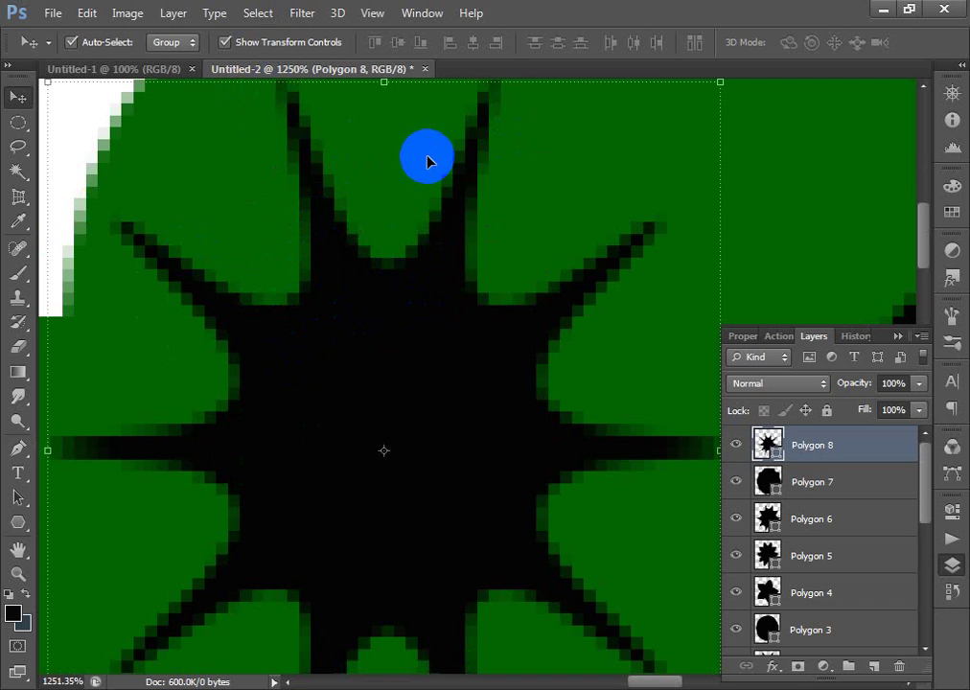
key("ctrl+minus")
key("ctrl+minus")
key("ctrl+minus")
left_click_drag(593, 296, 380, 242)
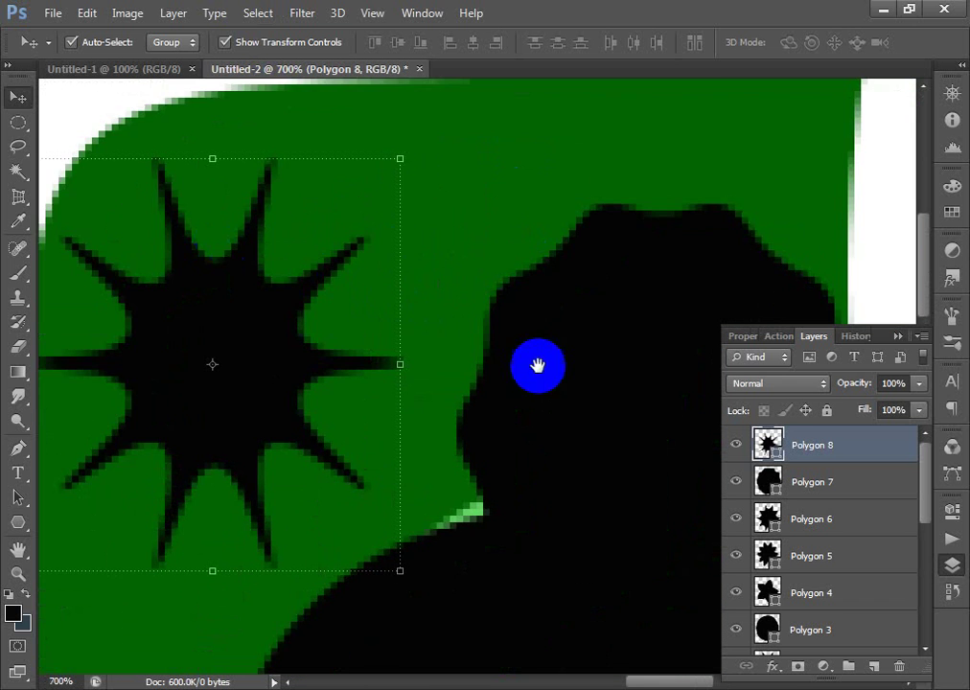
key("ctrl+minus")
key("ctrl+minus")
key("ctrl+minus")
key("ctrl+minus")
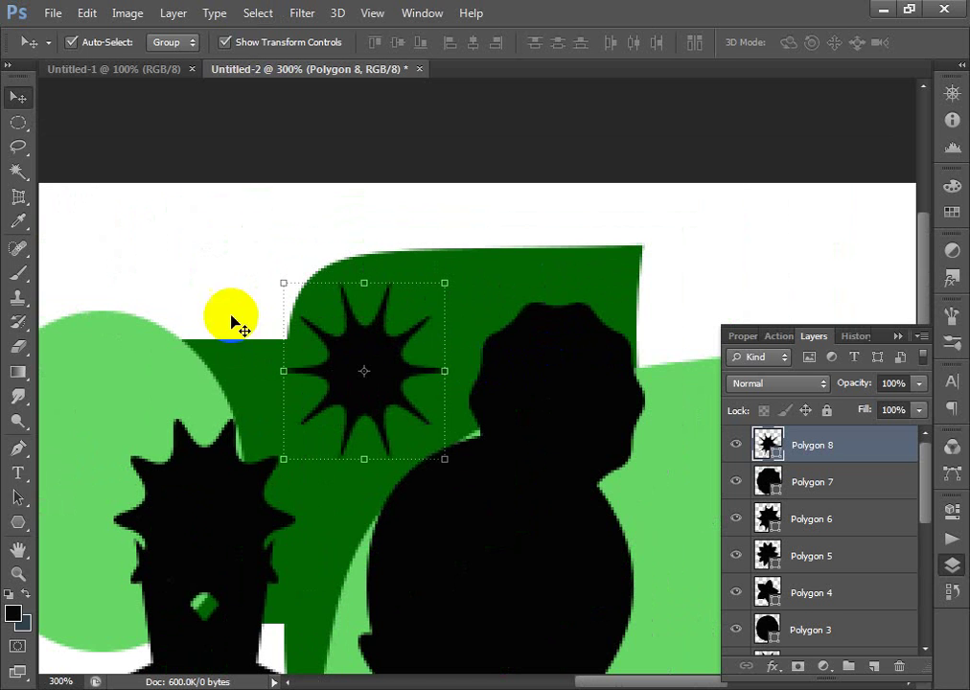
Step: Draw a nearly horizontal line with the Line tool, 1 px weight and about 150 px long, just above the spiky 80% indented star
left_click(19, 523)
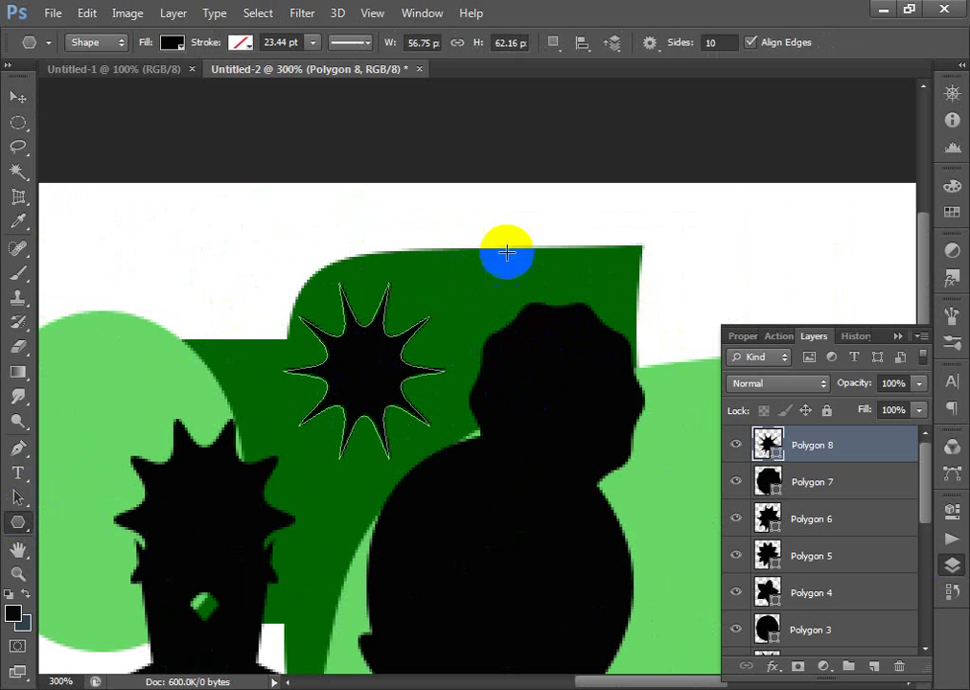
left_click(19, 523)
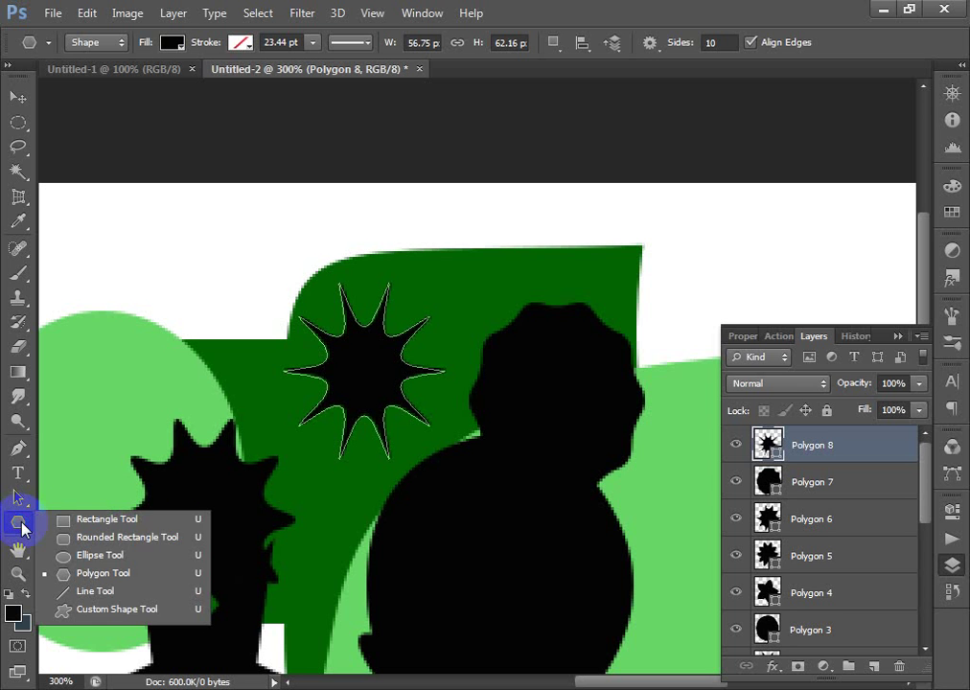
left_click(84, 596)
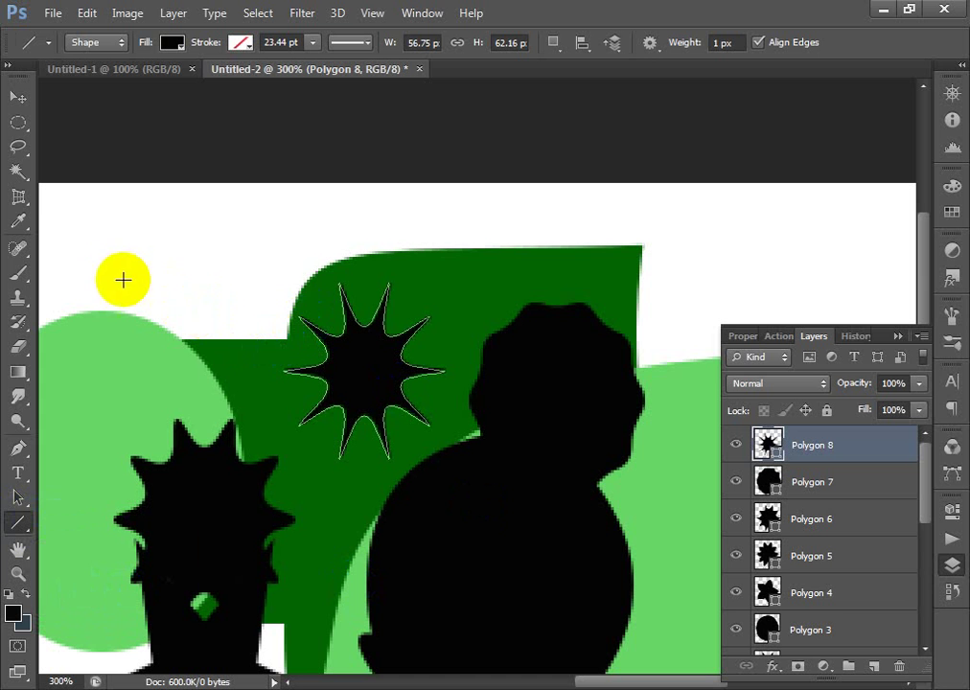
left_click_drag(122, 280, 545, 274)
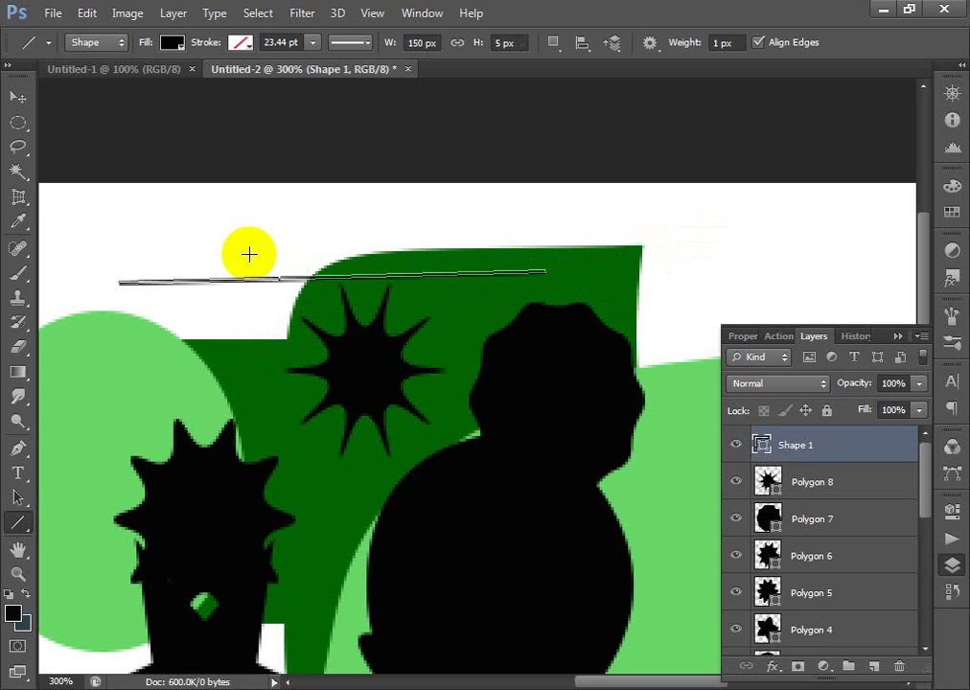
right_click(422, 275)
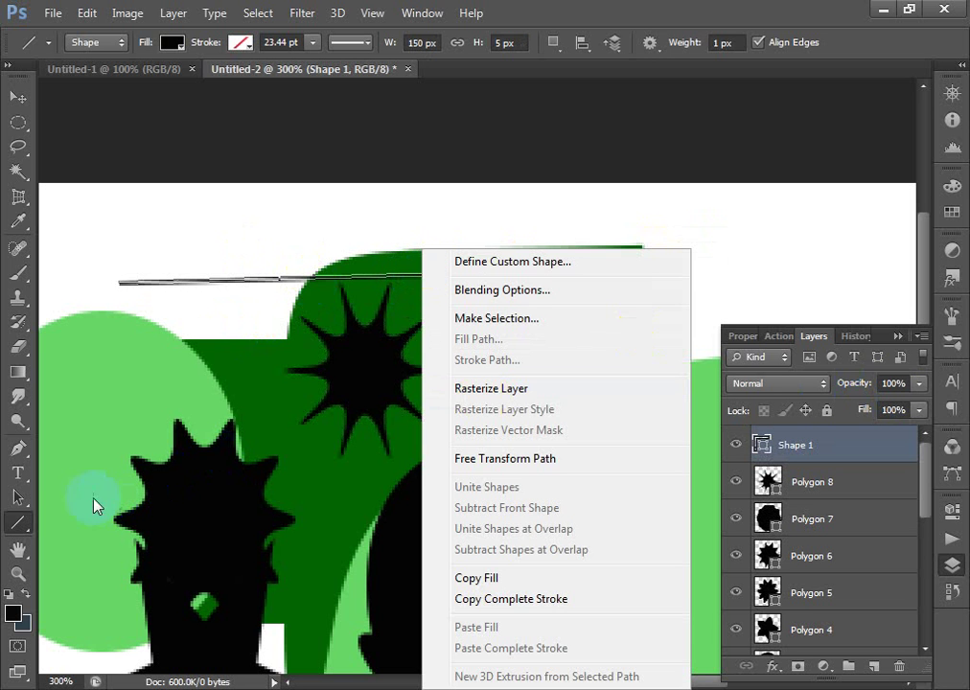
Step: Draw an arrow with the Custom Shape tool, about 53 × 62 px, on the right part of the large light green shape
right_click(19, 526)
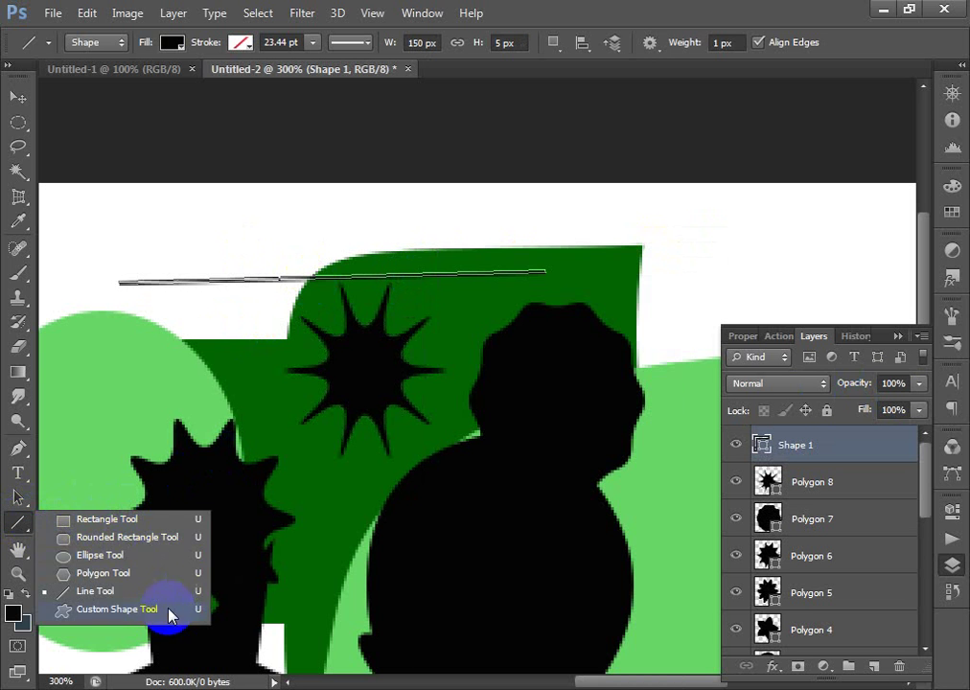
left_click(125, 610)
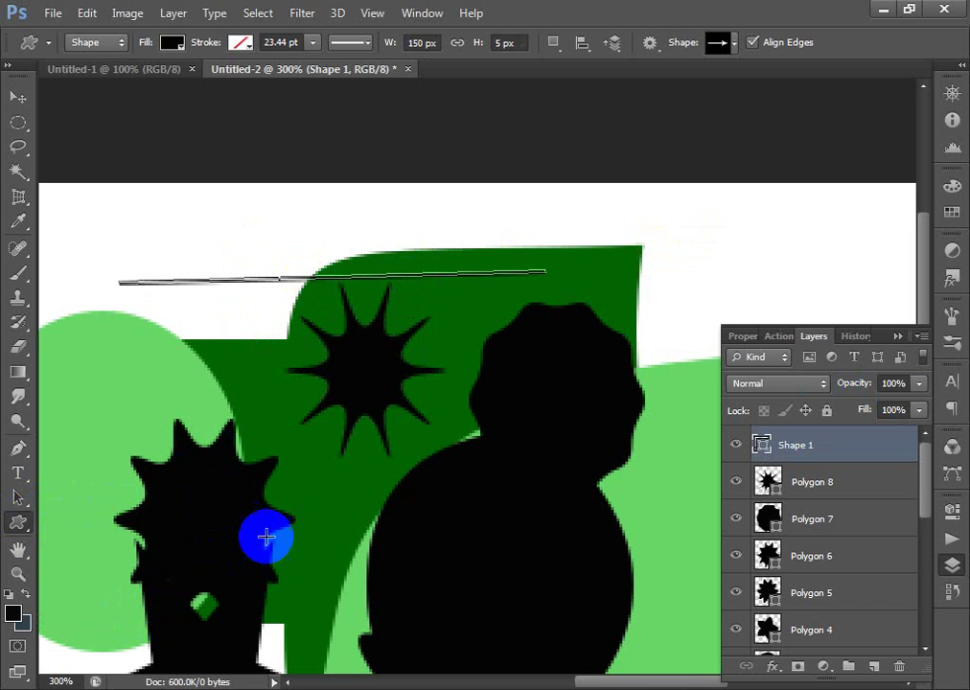
left_click_drag(442, 509, 105, 486)
mouse_move(522, 387)
left_mouse_down()
mouse_move(539, 442)
mouse_move(671, 564)
left_mouse_up()
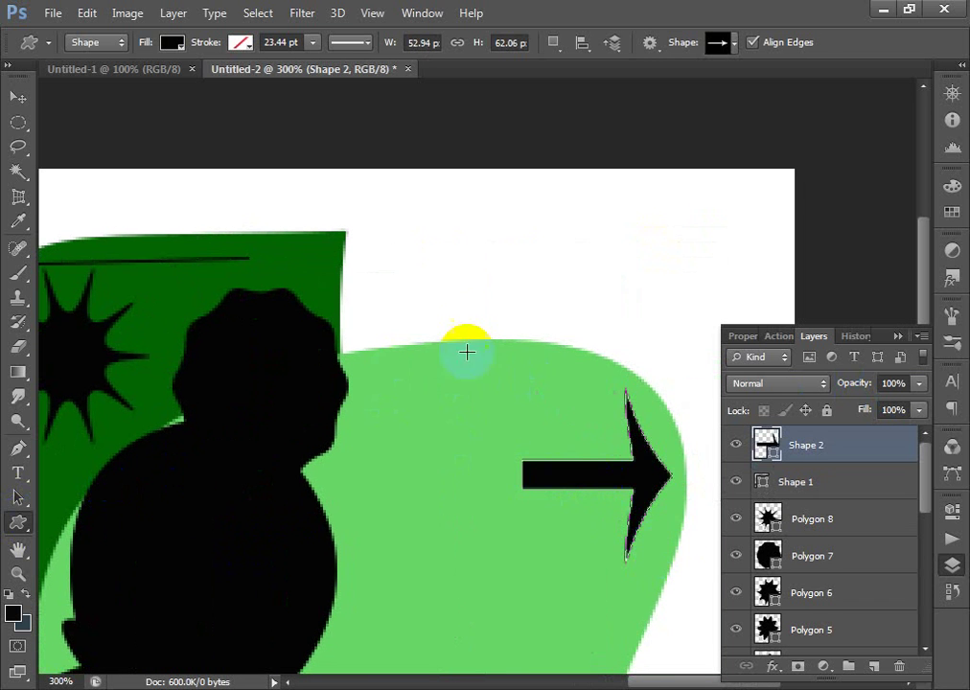
Step: Add an arrow about 49 × 40 px above the large light green shape and another of 48.94 × 16 px on its upper part
left_click_drag(466, 351, 599, 223)
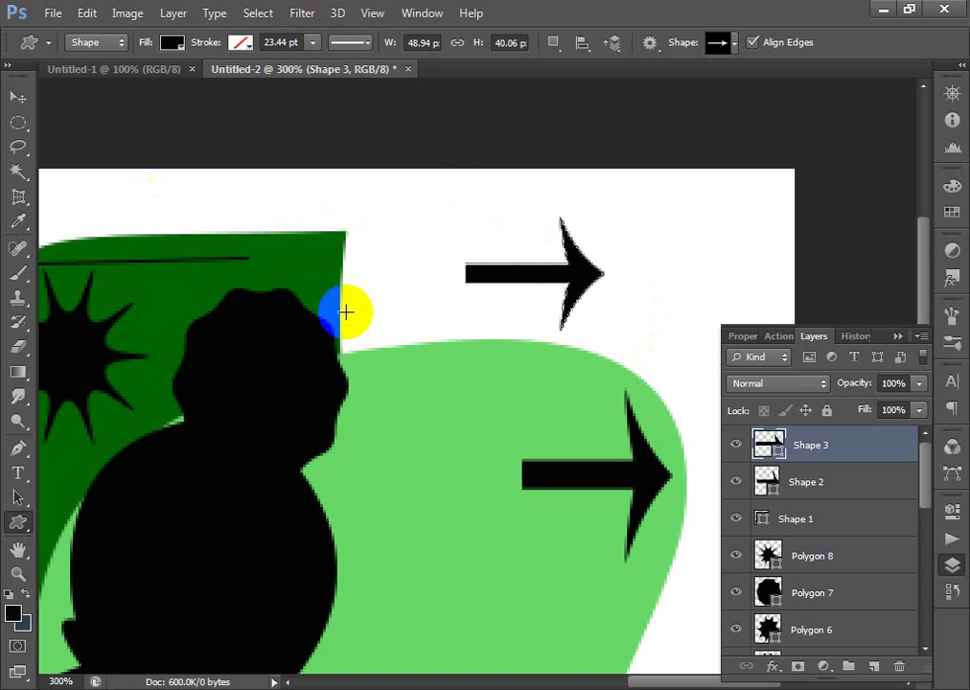
left_click(533, 470)
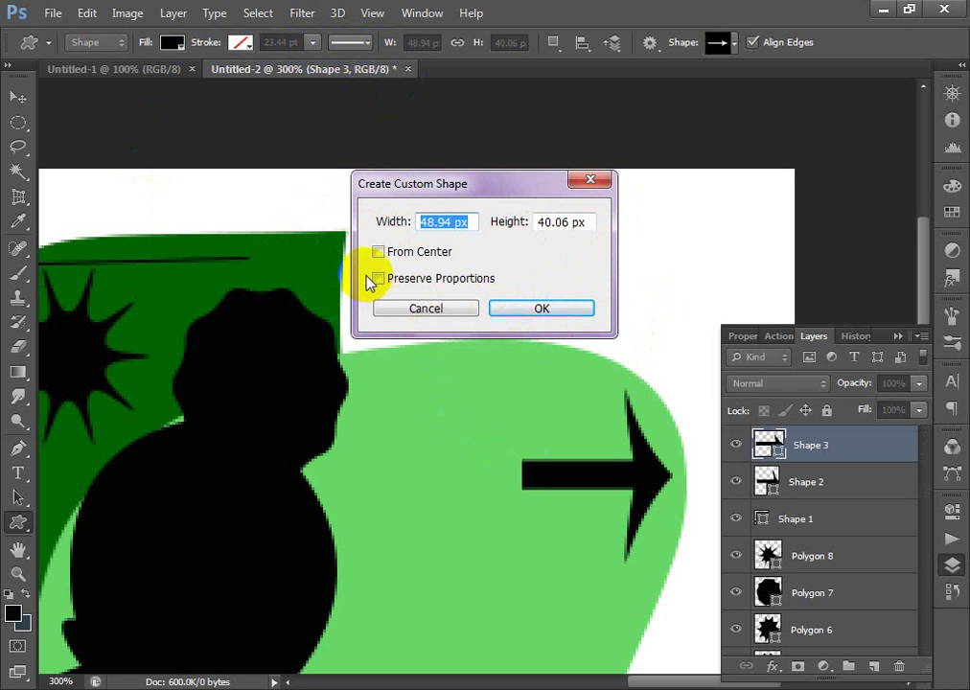
left_click(541, 309)
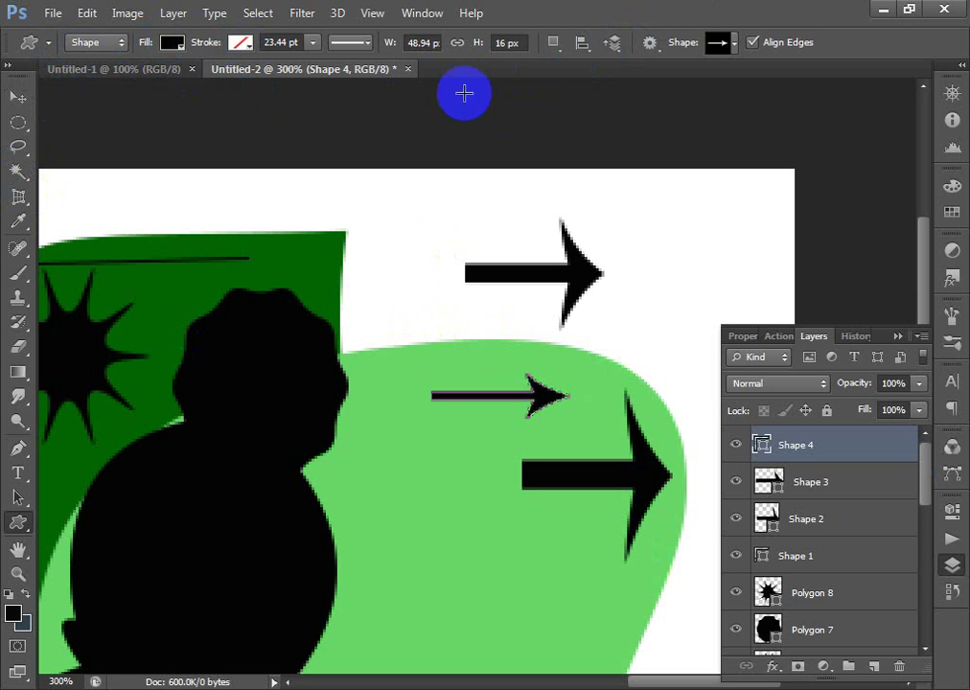
Step: Choose the lightning bolt custom shape and draw it about 29 × 50 px on the light green shape, beside the black rounded polygon
left_click(716, 46)
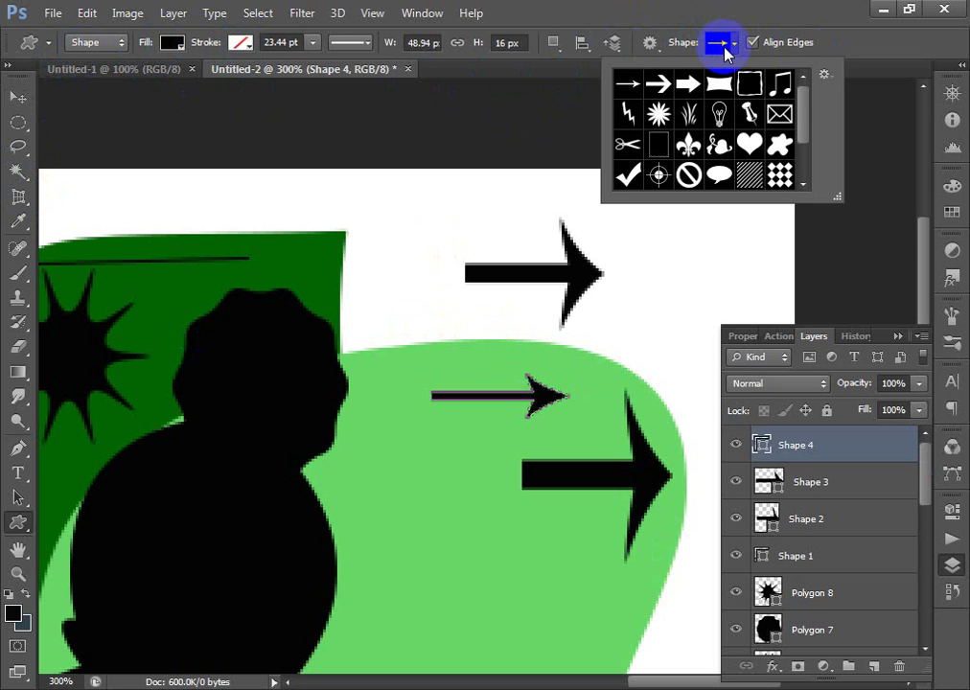
mouse_move(803, 120)
left_mouse_down()
mouse_move(810, 152)
mouse_move(806, 100)
left_mouse_up()
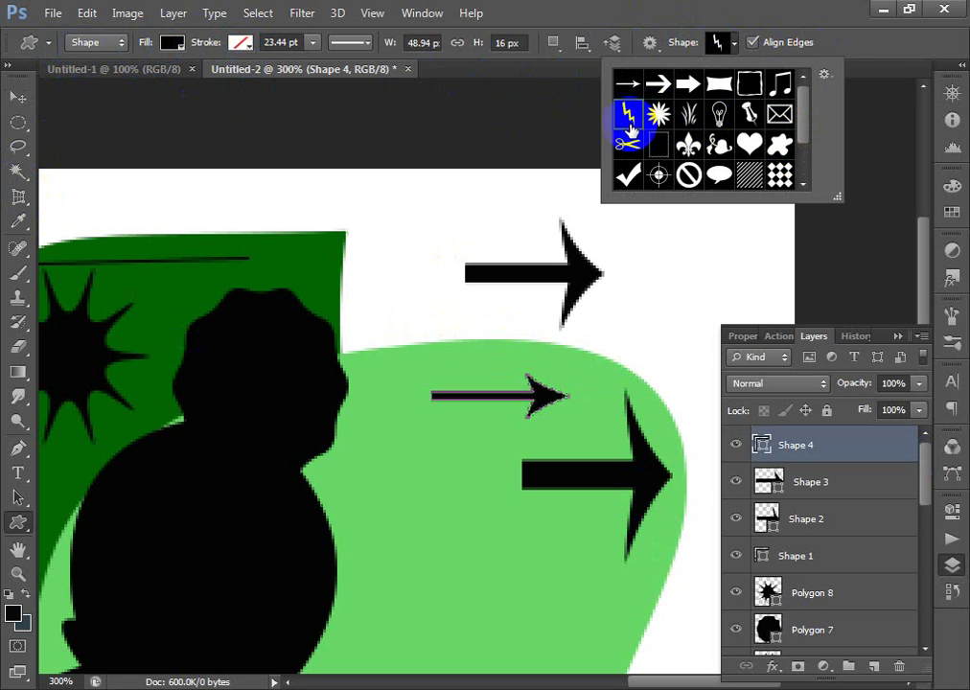
left_click_drag(395, 455, 470, 575)
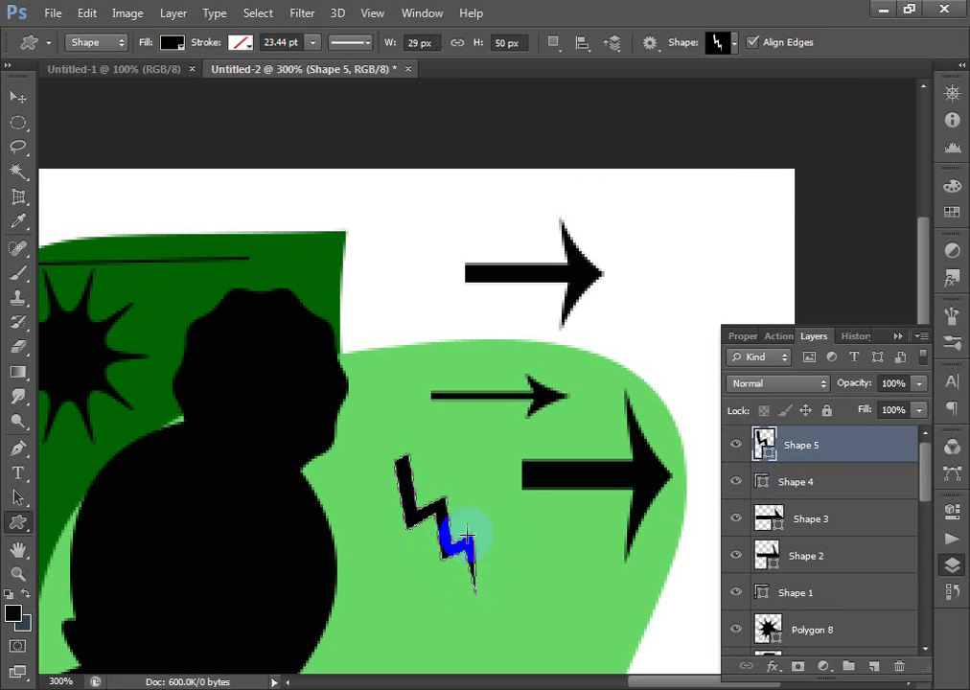
Step: Draw a prohibition sign about 48 × 54 px and a diamond tile pattern about 69 × 74 px over the upper arrows
left_click(720, 44)
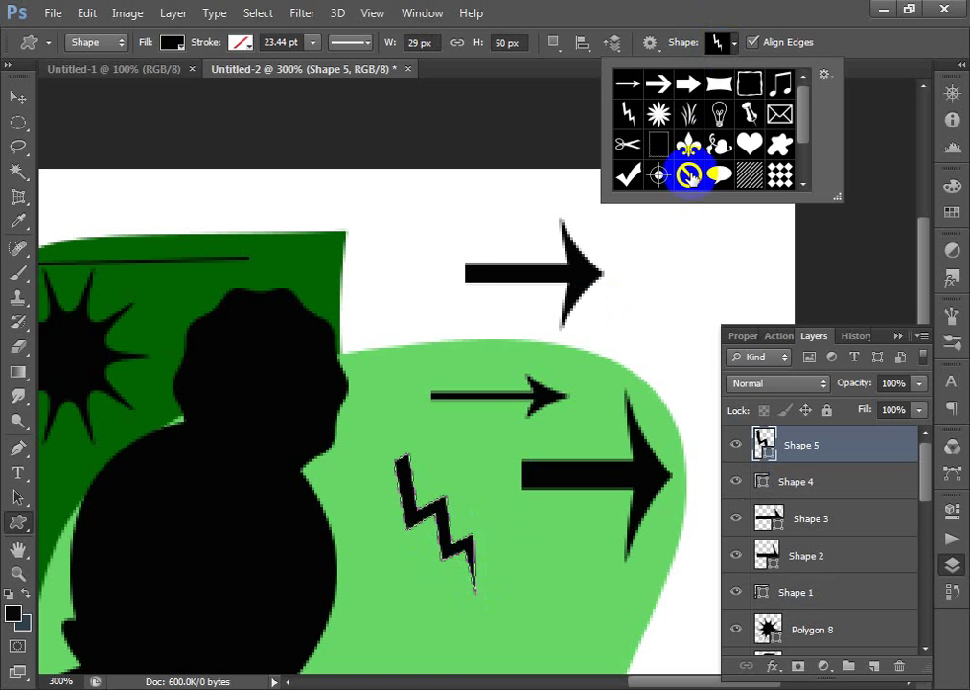
left_click(690, 174)
left_click_drag(375, 260, 512, 412)
left_click(721, 44)
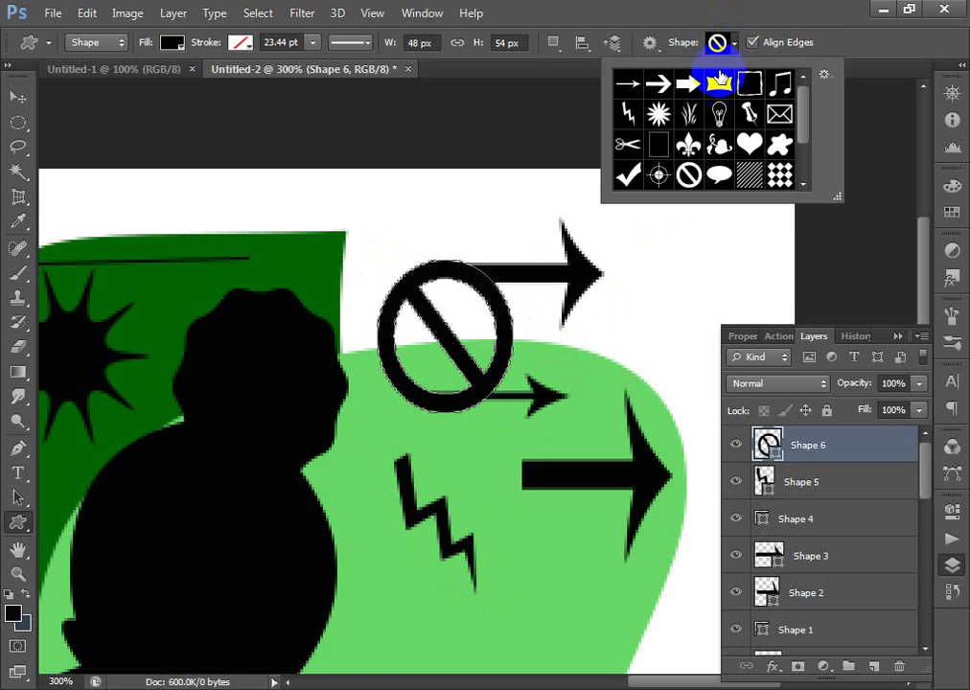
left_click(780, 175)
left_click_drag(422, 228, 613, 431)
Step: Draw an oval speech bubble custom shape about 101 × 64 px over the prohibition sign and diamond pattern
left_click(721, 44)
left_click(720, 175)
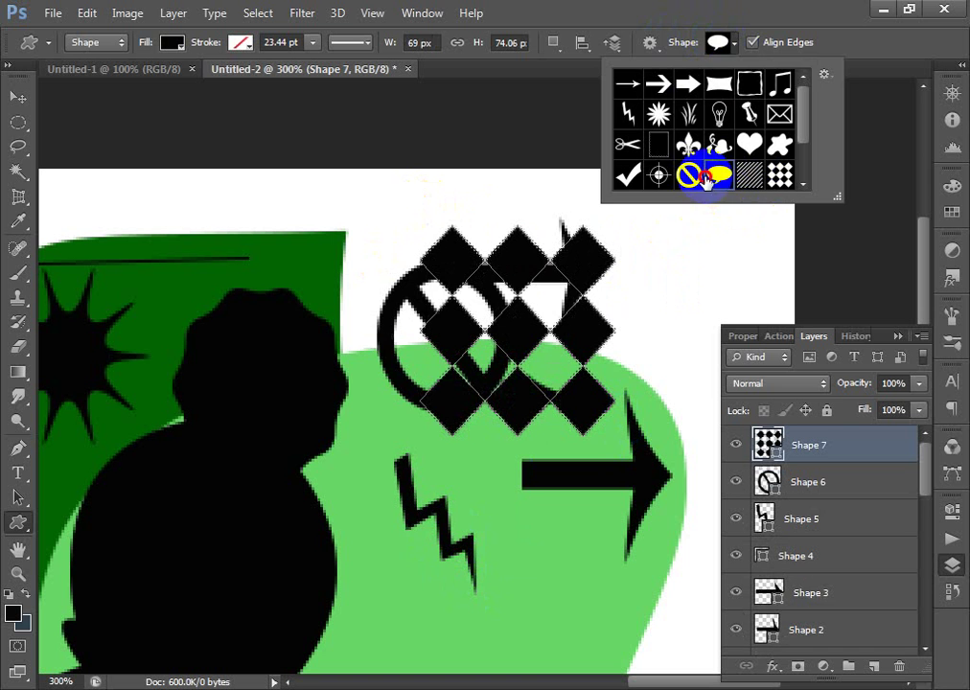
left_click_drag(293, 259, 574, 418)
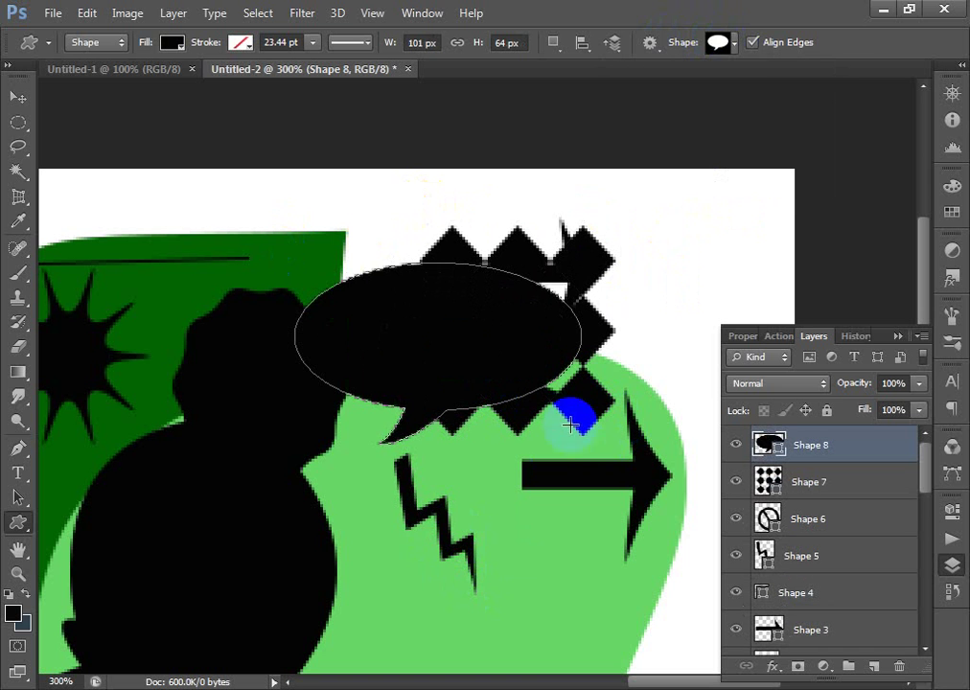
Step: Append the Animals set to the custom shape library
left_click(735, 43)
left_click_drag(804, 108, 801, 184)
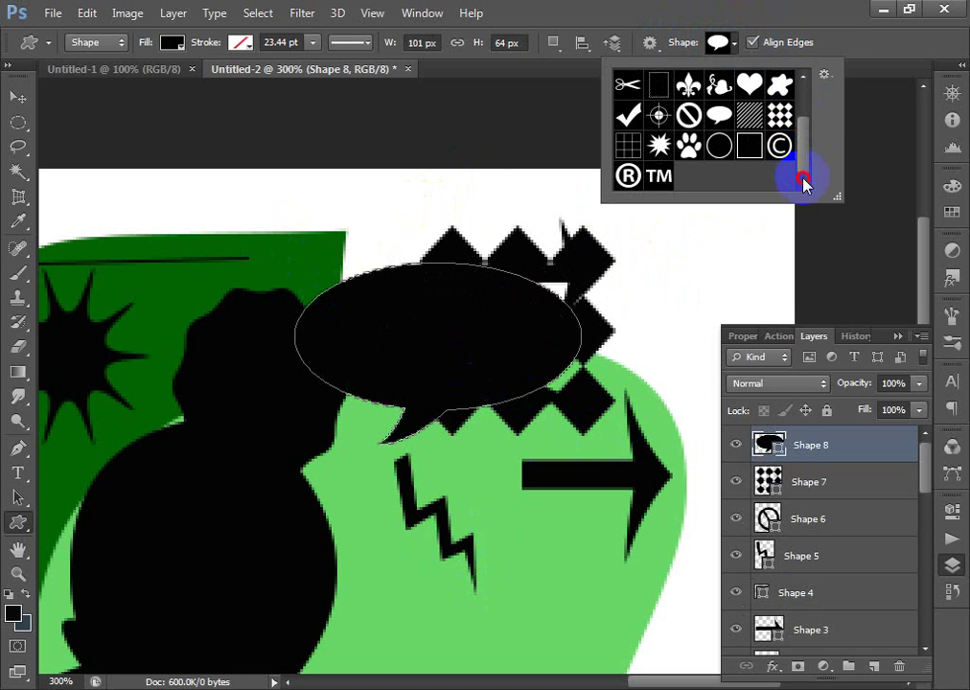
left_click(825, 76)
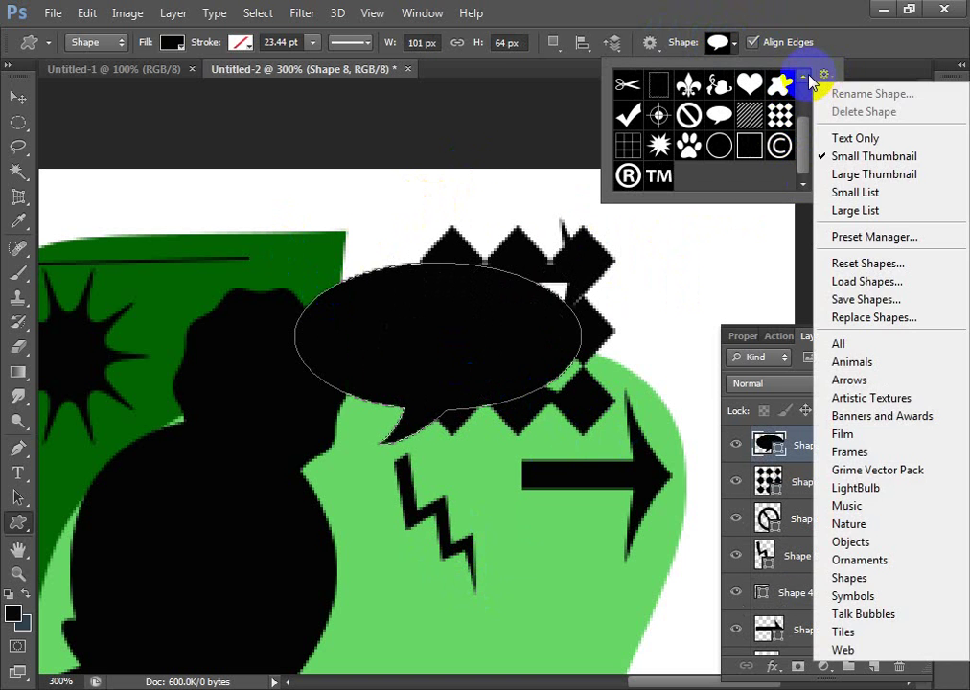
left_click(872, 364)
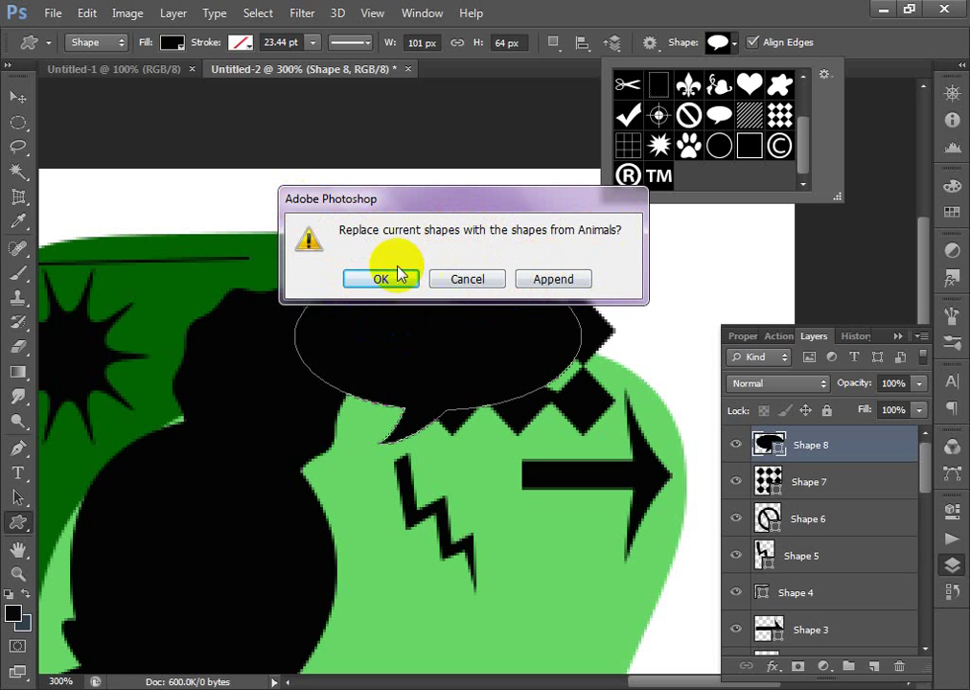
left_click(556, 280)
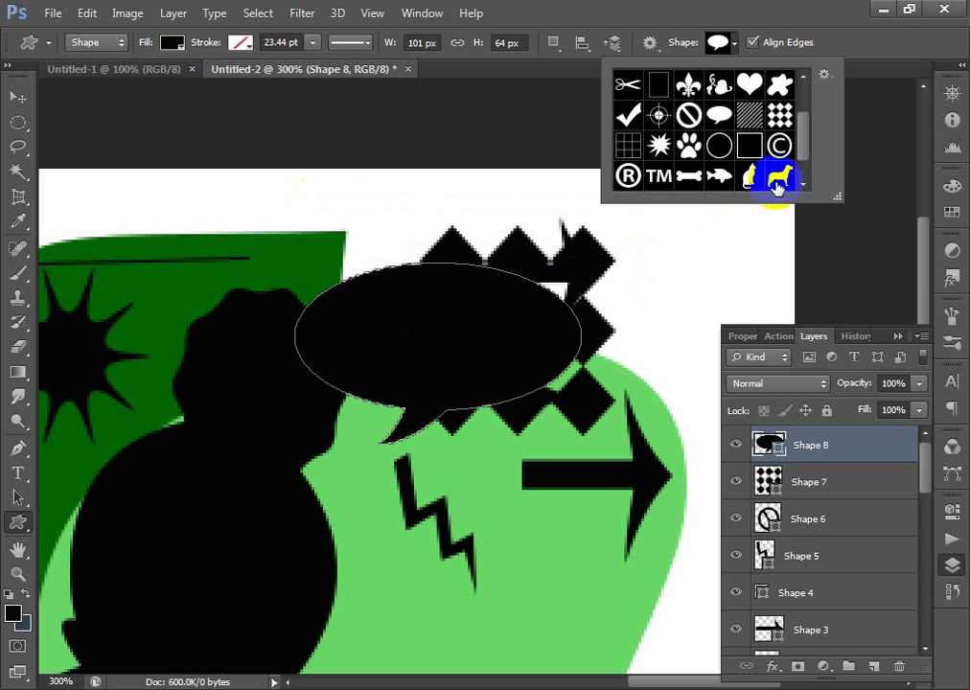
Step: Draw a dog custom shape about 78 × 40 px below the lightning bolt
left_click_drag(805, 130, 806, 161)
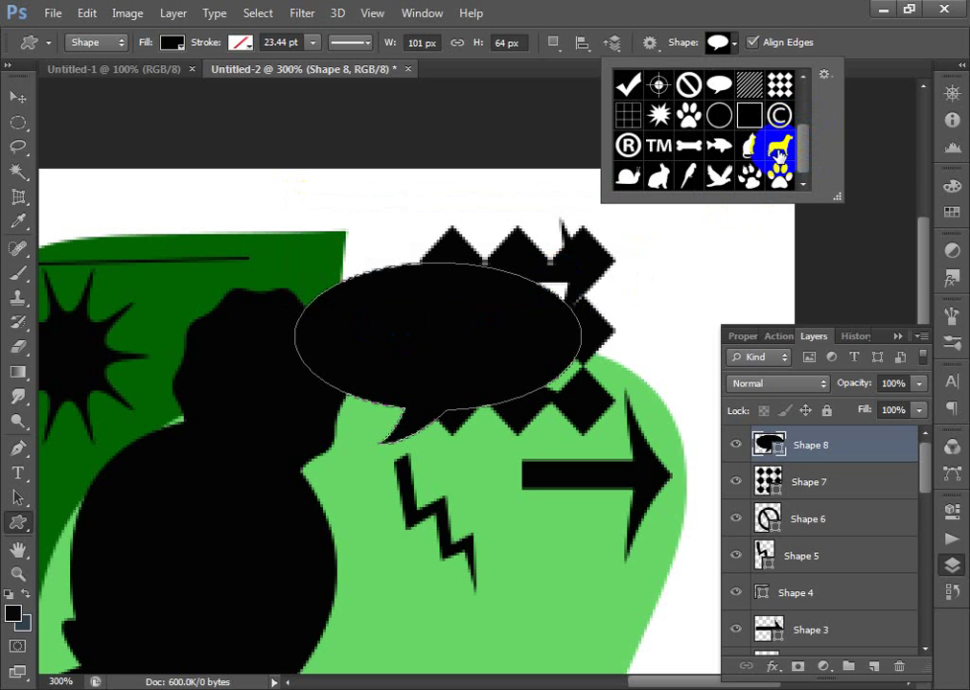
left_click(779, 148)
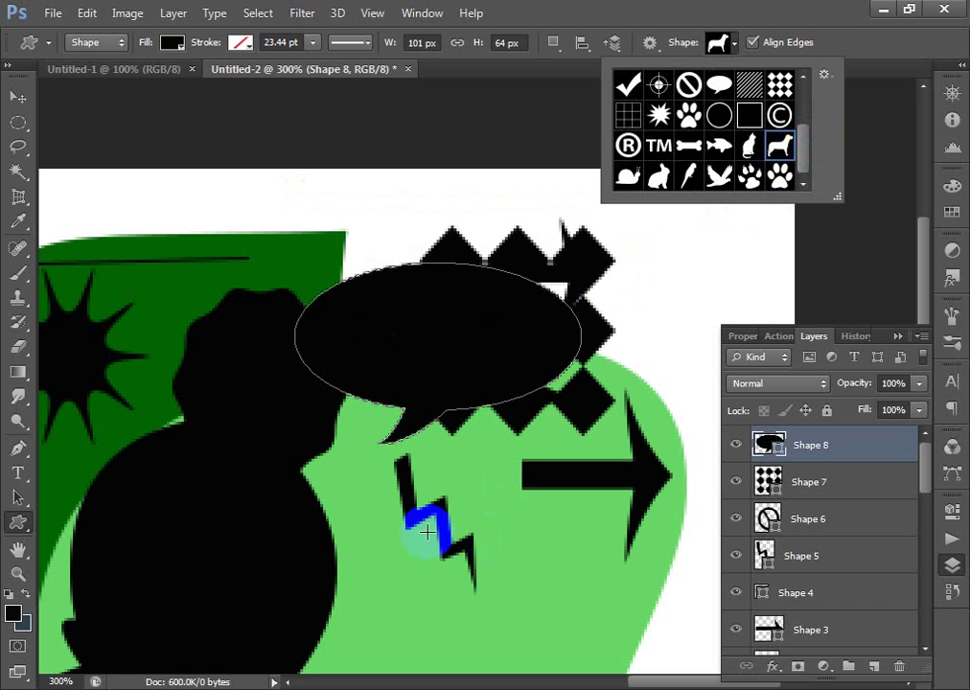
left_click_drag(419, 524, 640, 628)
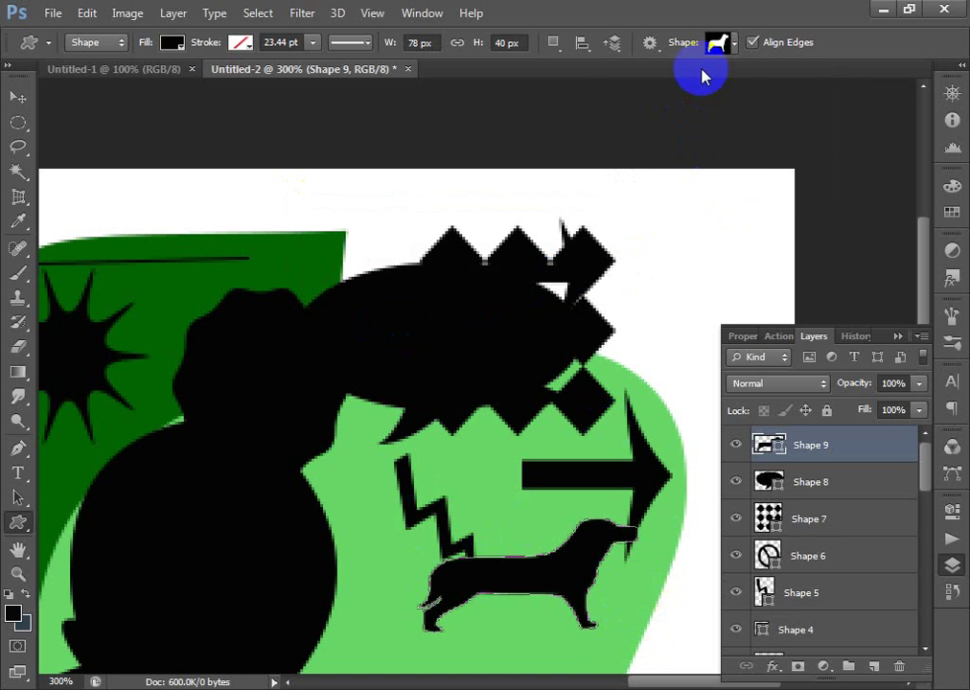
Step: Append the All set to the custom shape library and look through the added shapes
left_click(736, 44)
left_click(824, 74)
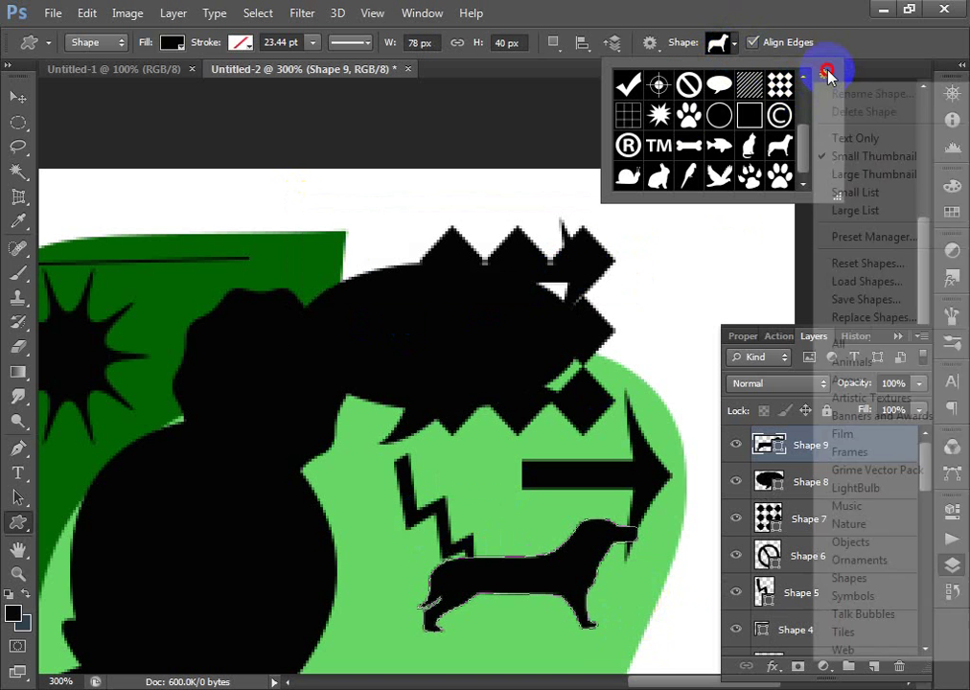
left_click(851, 346)
left_click(551, 281)
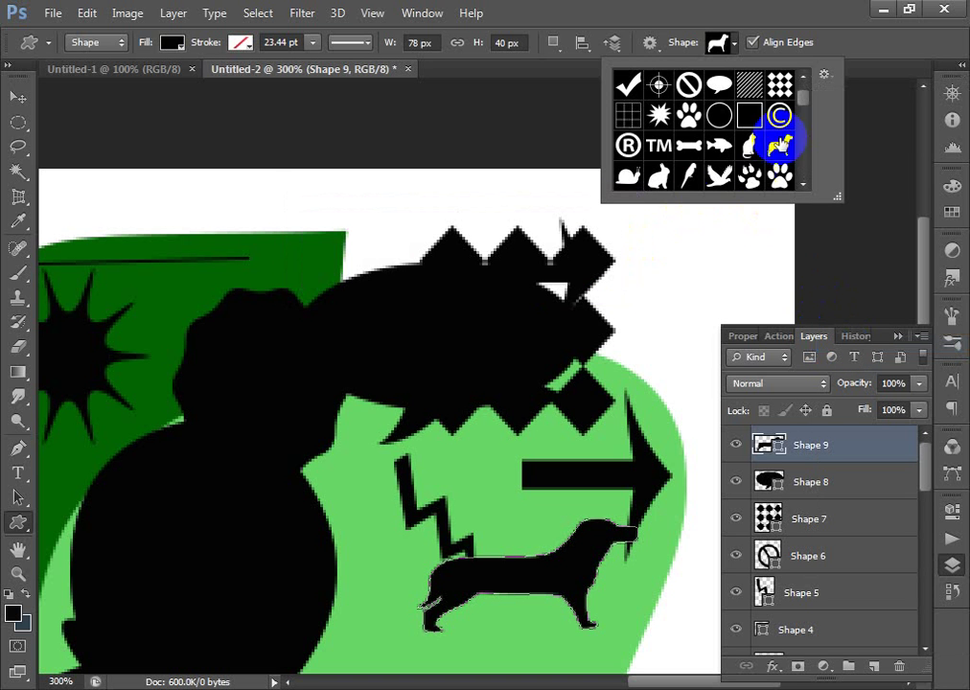
left_click_drag(806, 106, 808, 158)
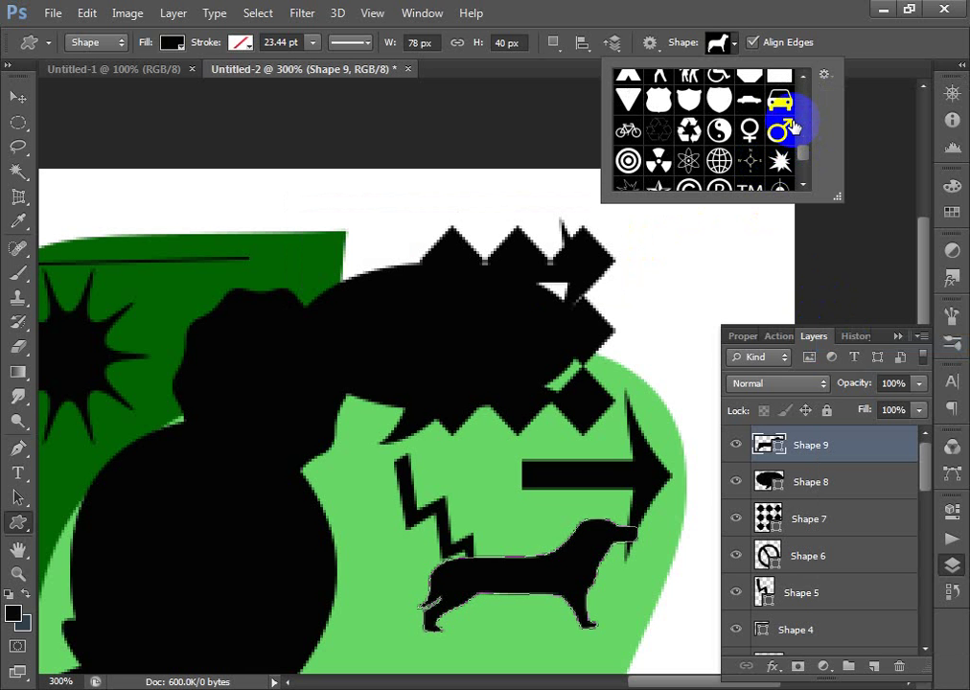
Step: Append the Frames set to the custom shape library
left_click(824, 74)
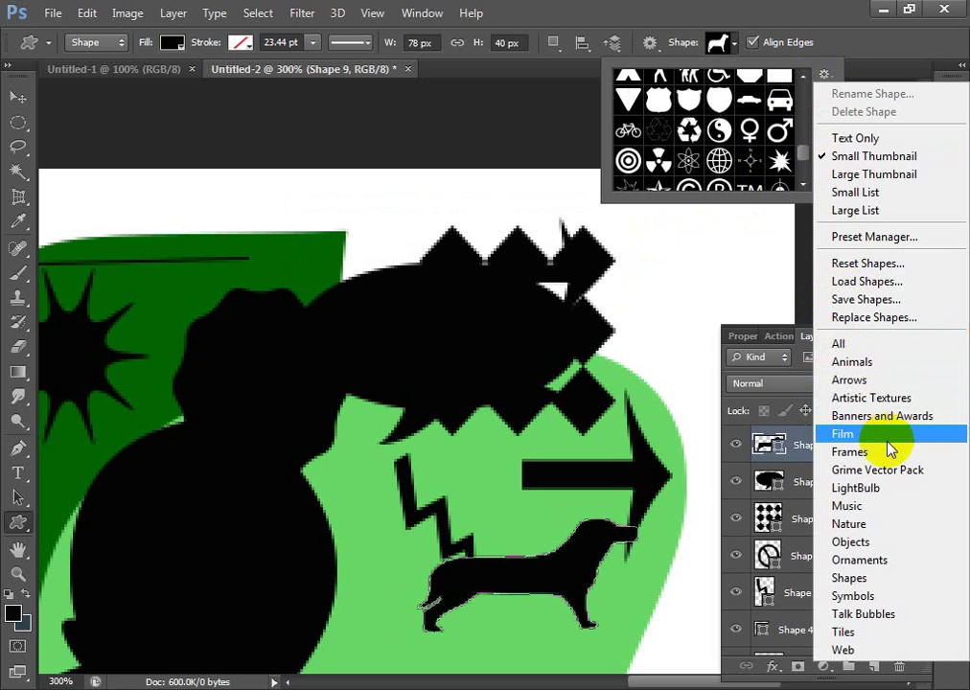
left_click(849, 452)
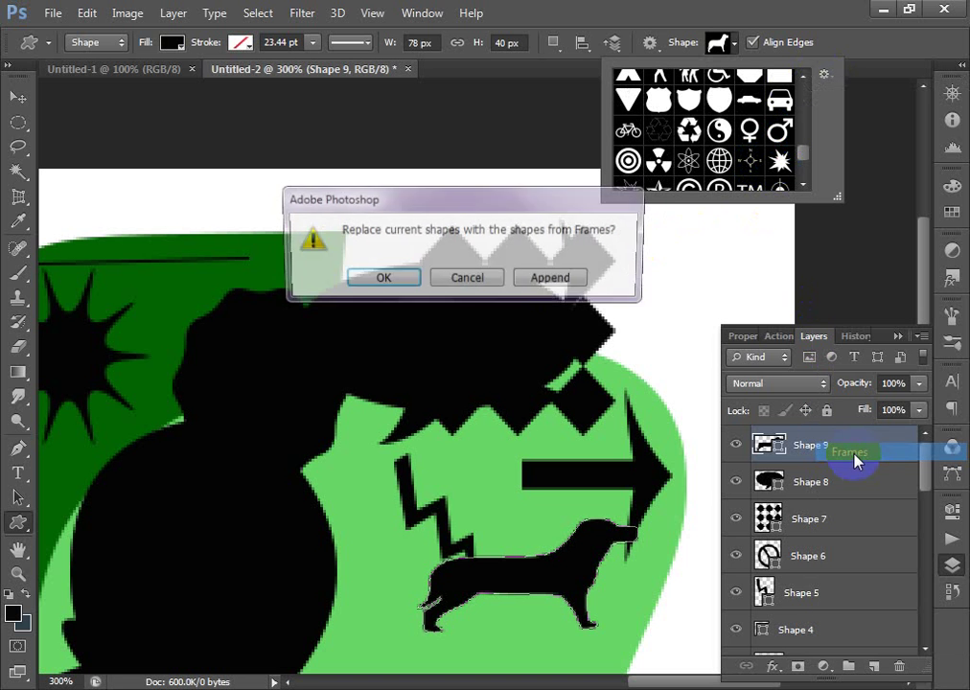
left_click(542, 277)
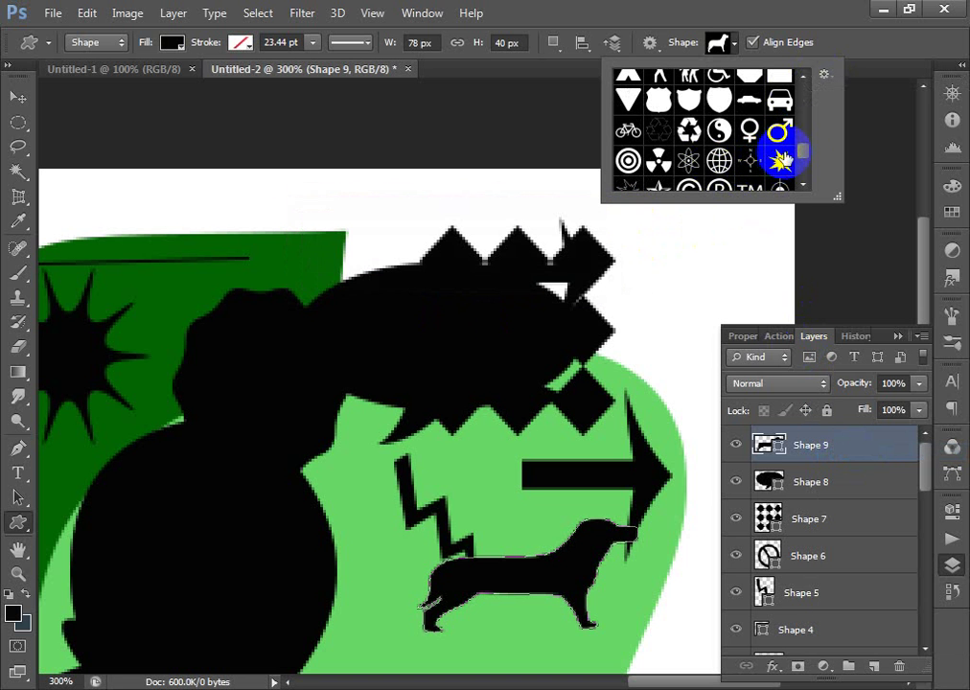
Step: Draw an ornate landscape picture frame around the dog and a second one about 56 × 44 px near the canvas's right edge
left_click_drag(804, 159, 807, 189)
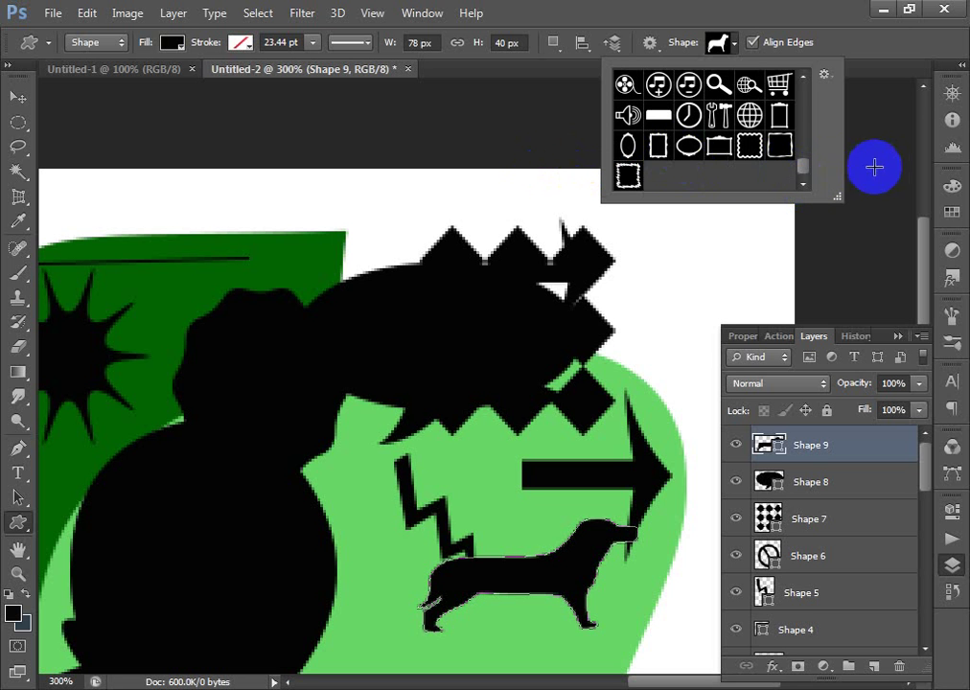
left_click(719, 145)
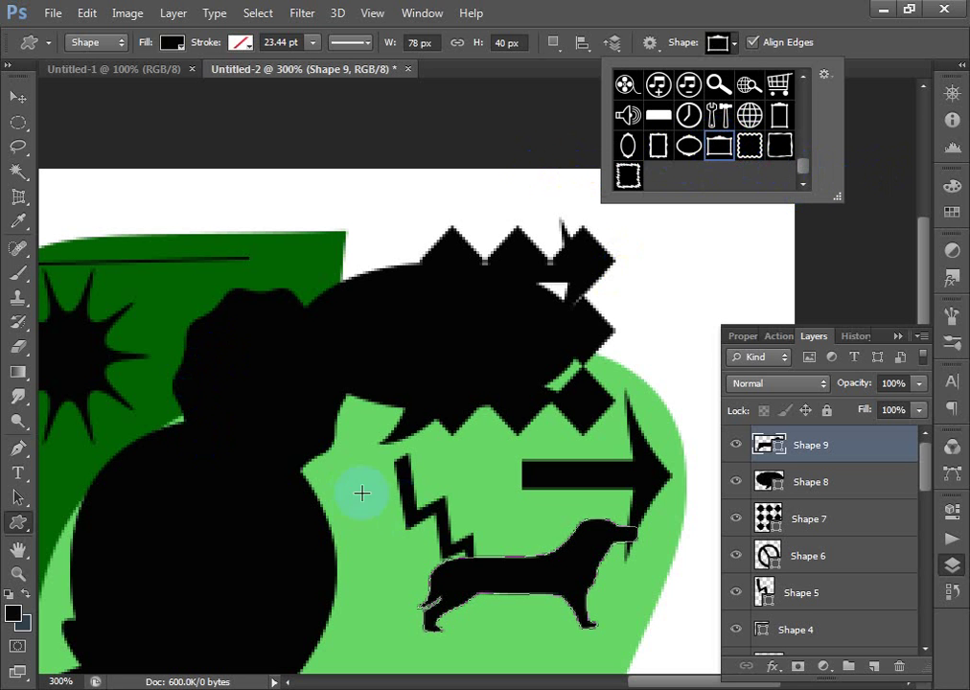
left_click_drag(367, 509, 638, 630)
left_click_drag(634, 259, 792, 376)
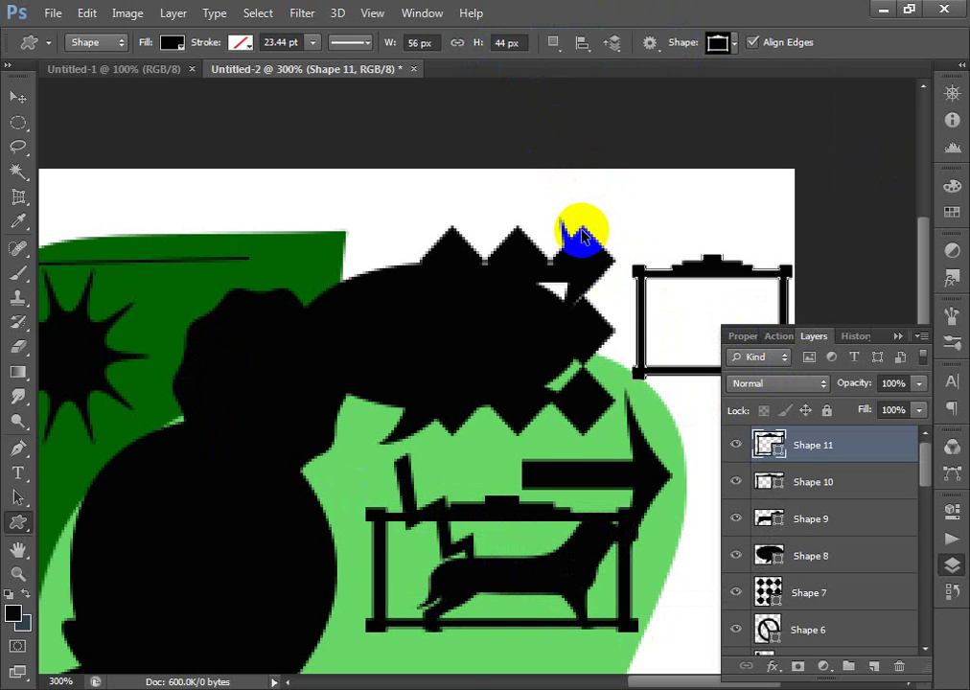
Step: Set the shape stroke to the dashed line style, and undo a trial frame drawn about 272 × 80 px
scroll(582, 237, "down", 3)
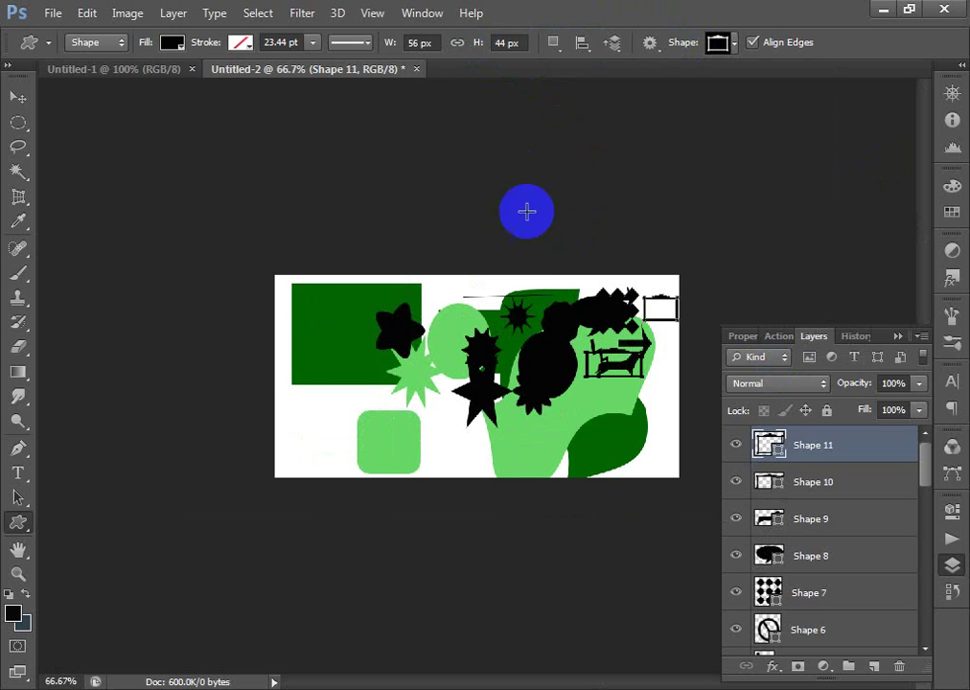
left_click(363, 45)
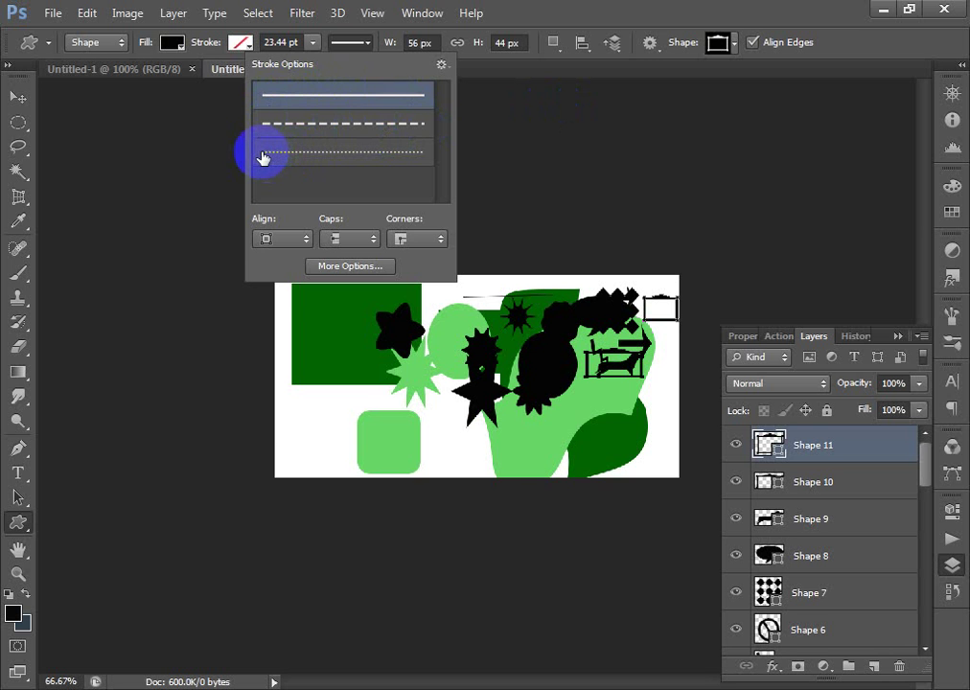
left_click(325, 124)
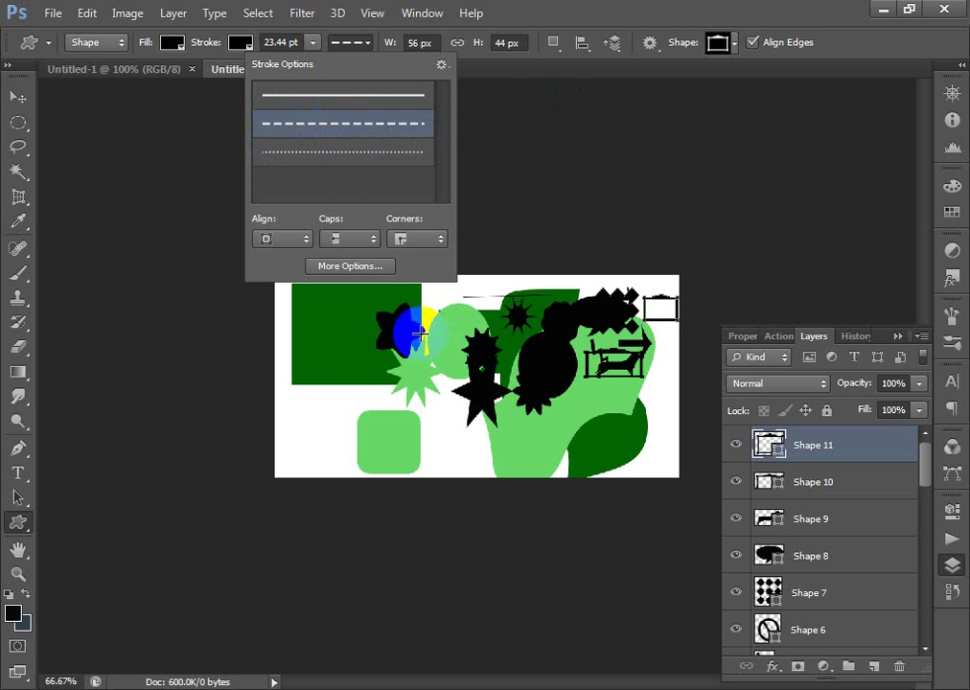
left_click_drag(335, 378, 499, 419)
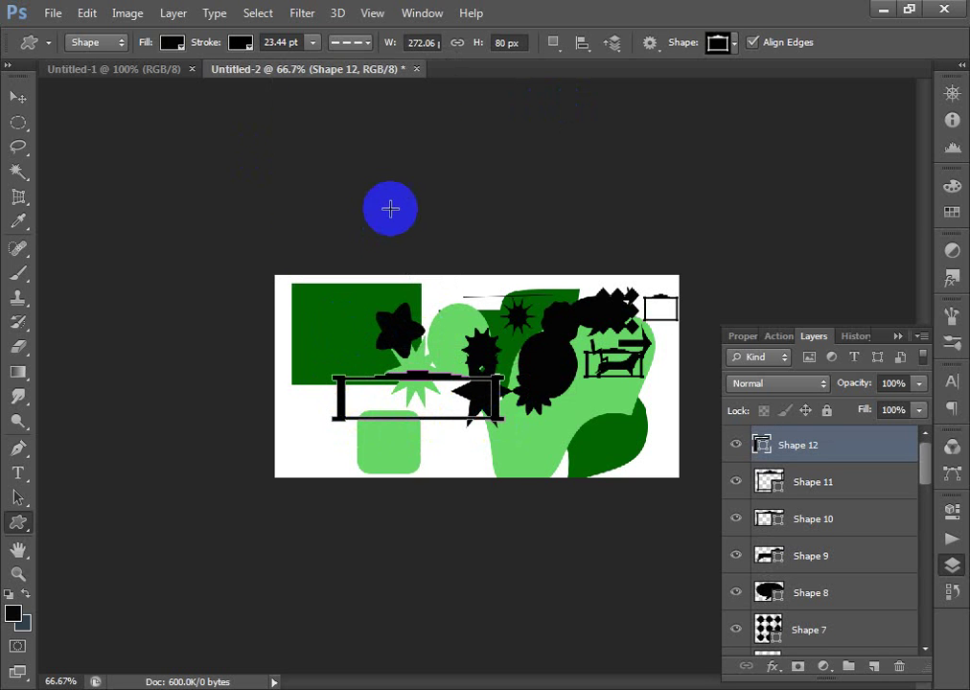
key("ctrl+z")
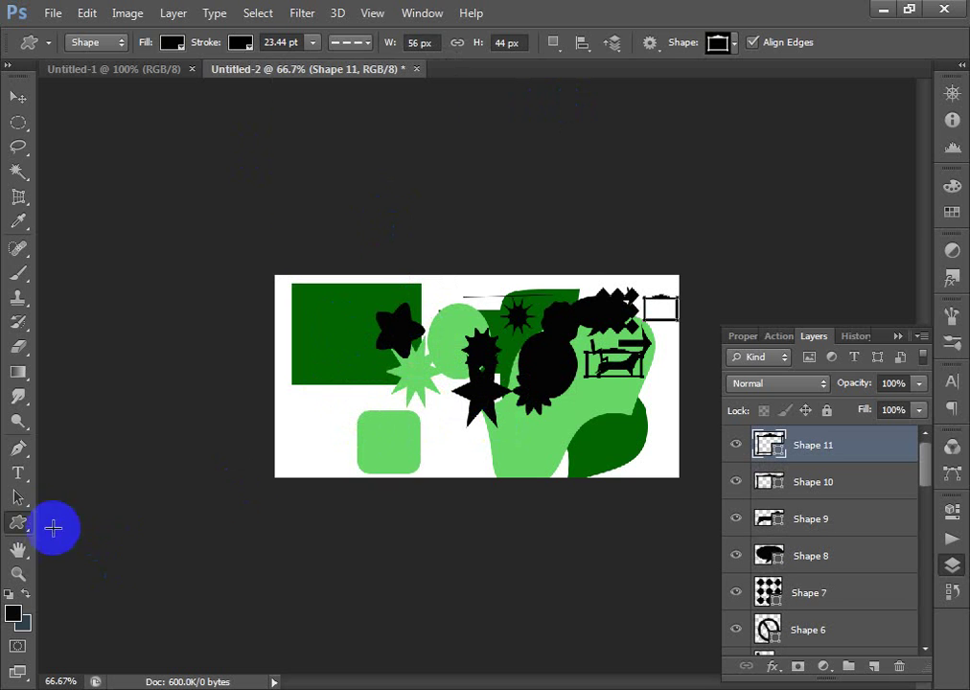
Step: Draw a nearly horizontal dashed line about 363 px wide with the Line tool below the large dark green rectangle and inspect it closely
left_click(9, 524)
left_click(96, 591)
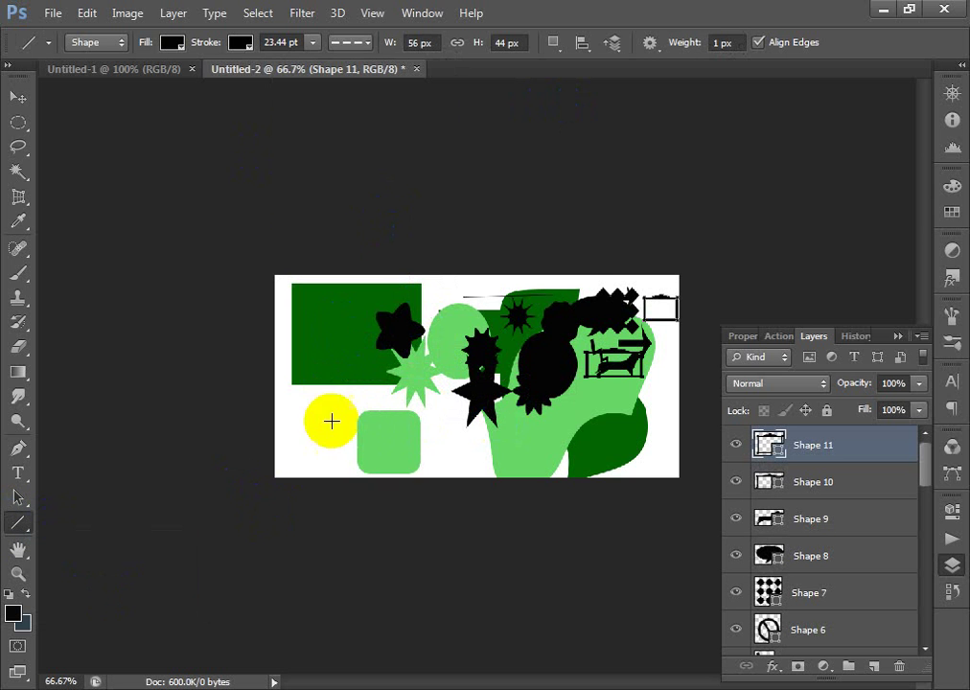
left_click(361, 43)
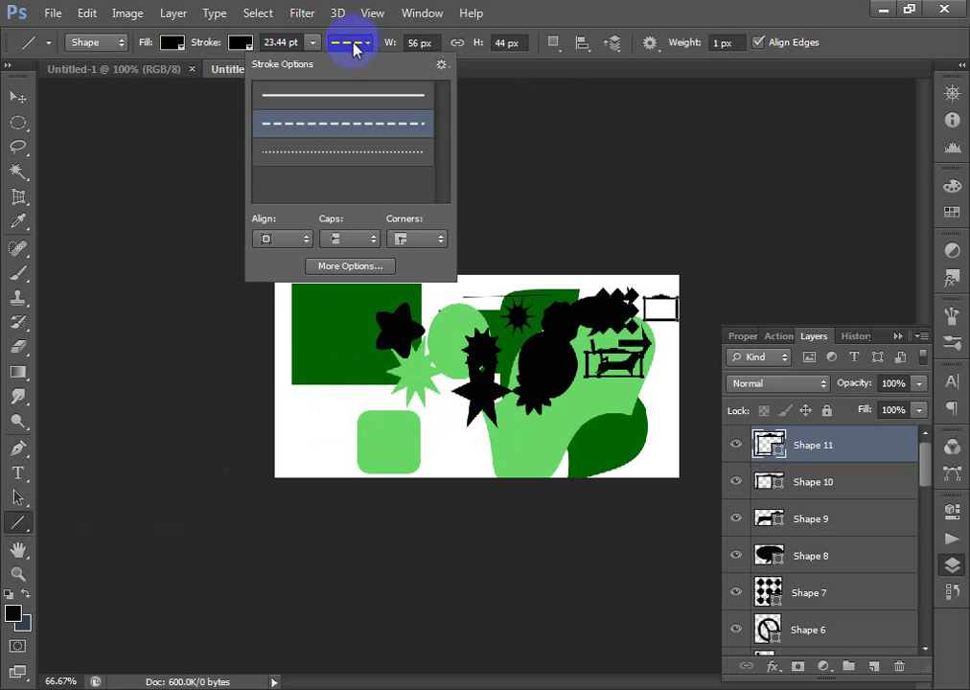
left_click(350, 43)
mouse_move(305, 404)
left_mouse_down()
mouse_move(309, 422)
mouse_move(432, 444)
mouse_move(530, 380)
mouse_move(534, 394)
left_mouse_up()
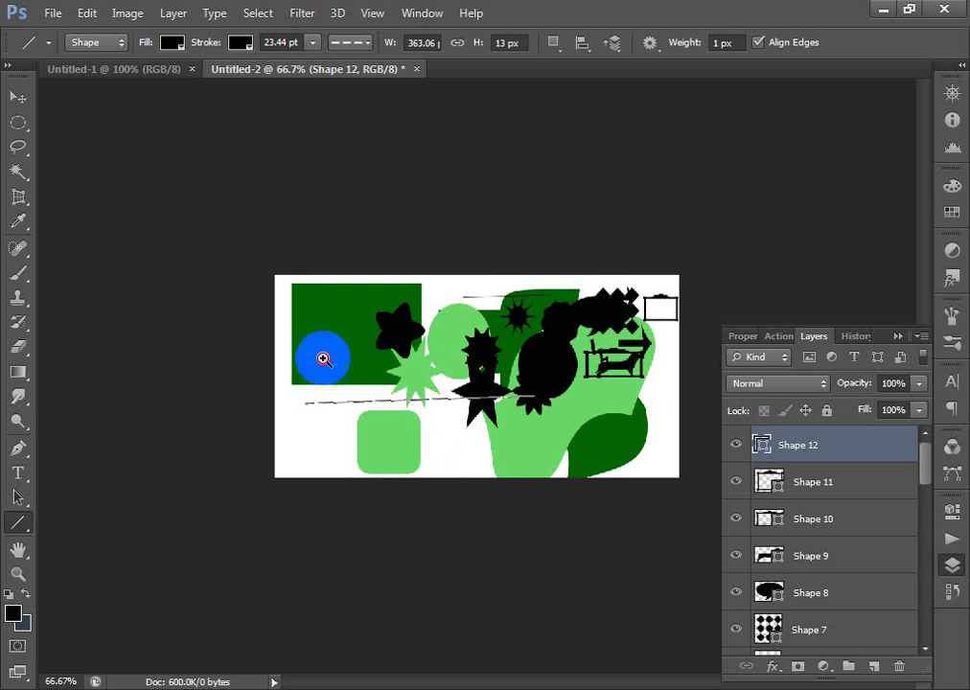
left_click_drag(323, 359, 462, 455)
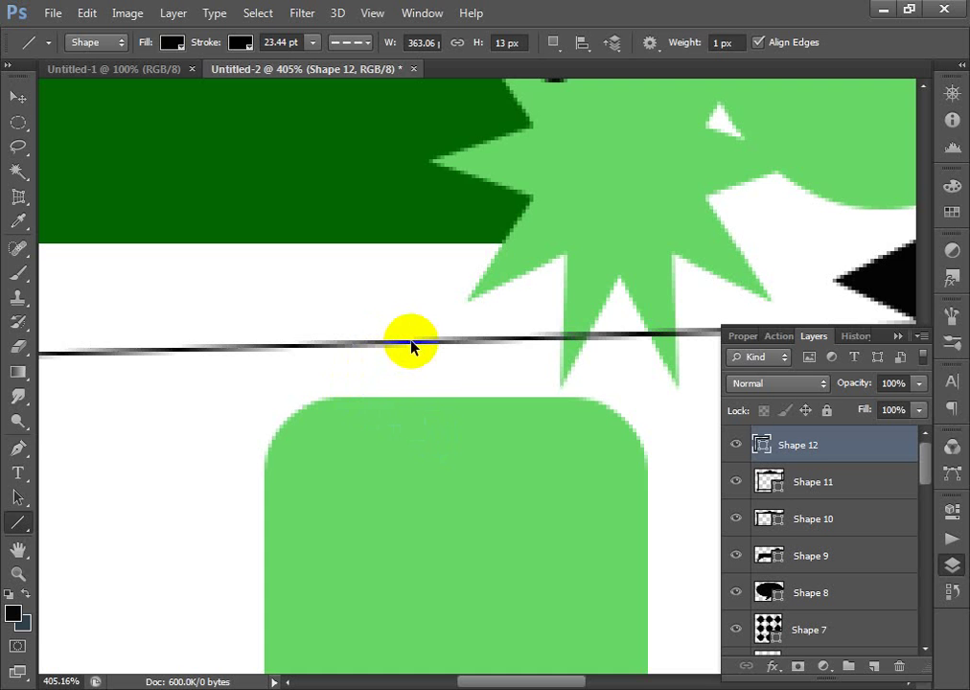
scroll(417, 305, "down", 6)
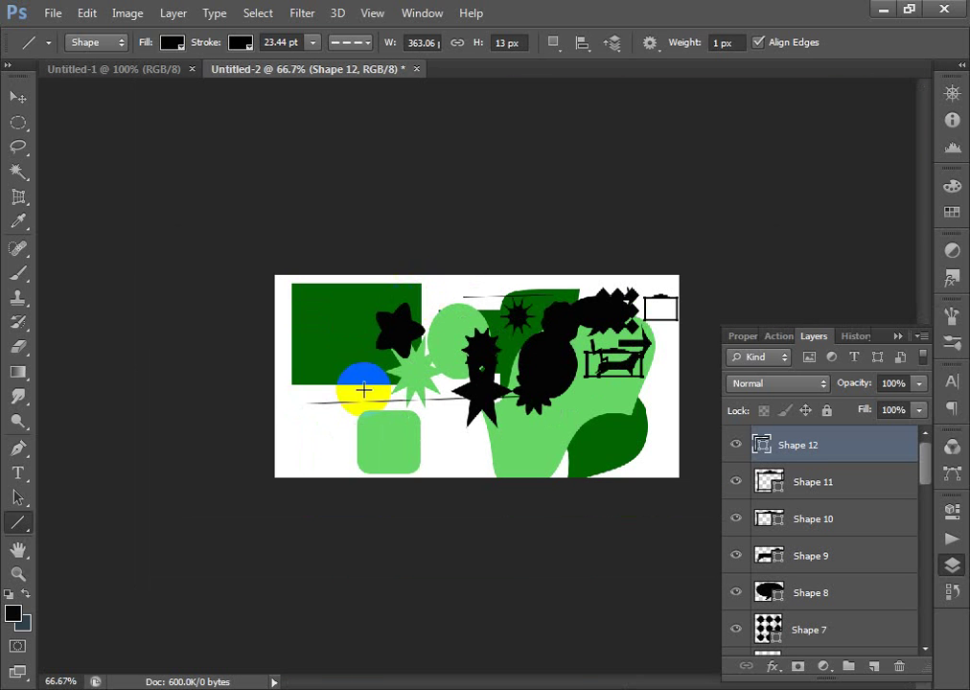
left_click(350, 43)
left_click(455, 292)
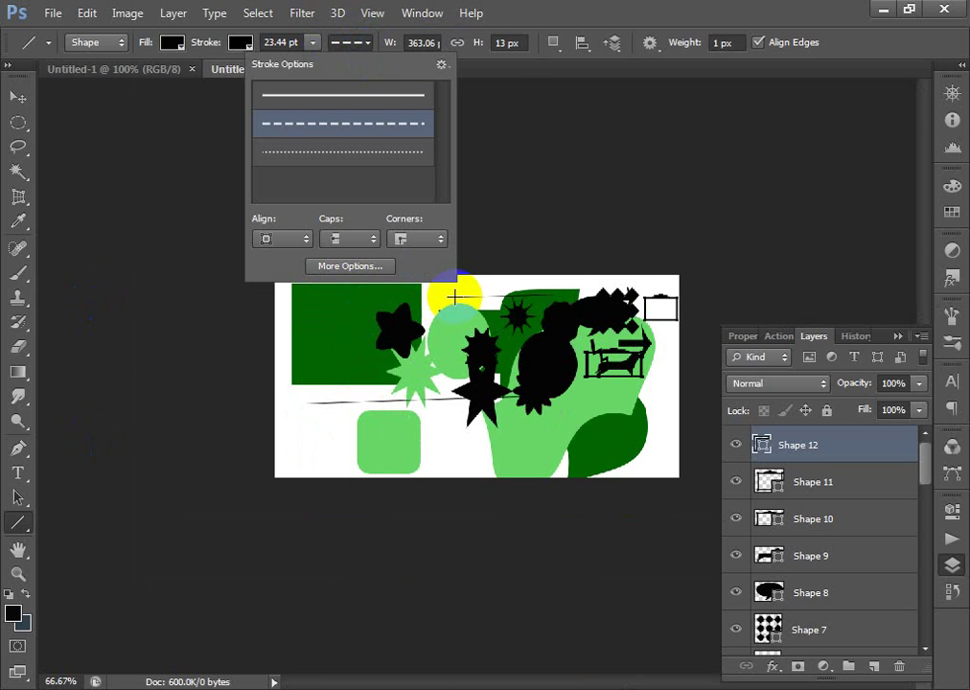
right_click(27, 528)
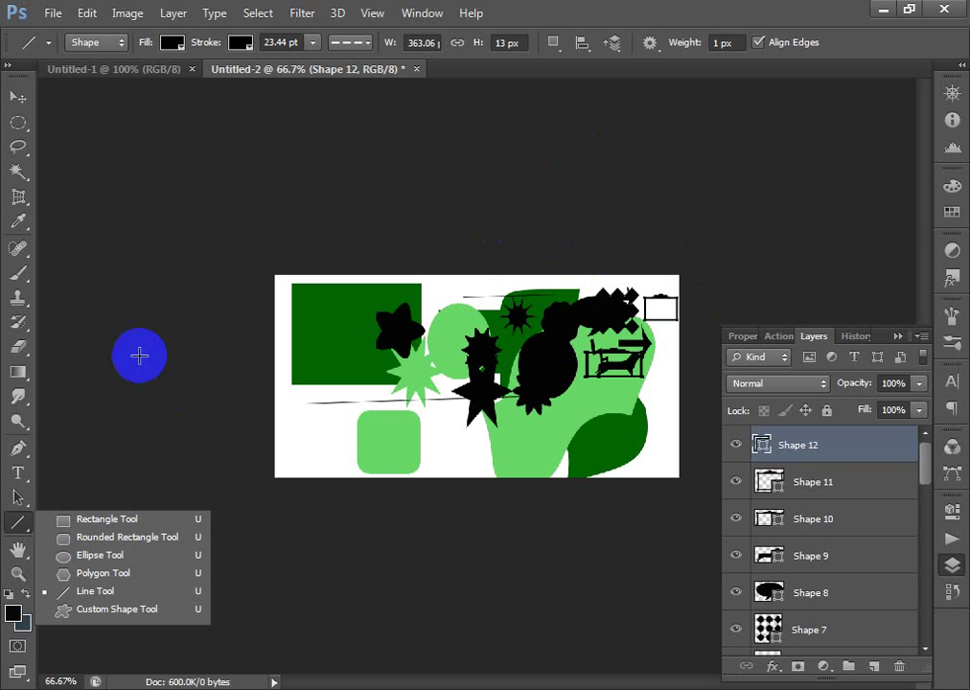
left_click(386, 375)
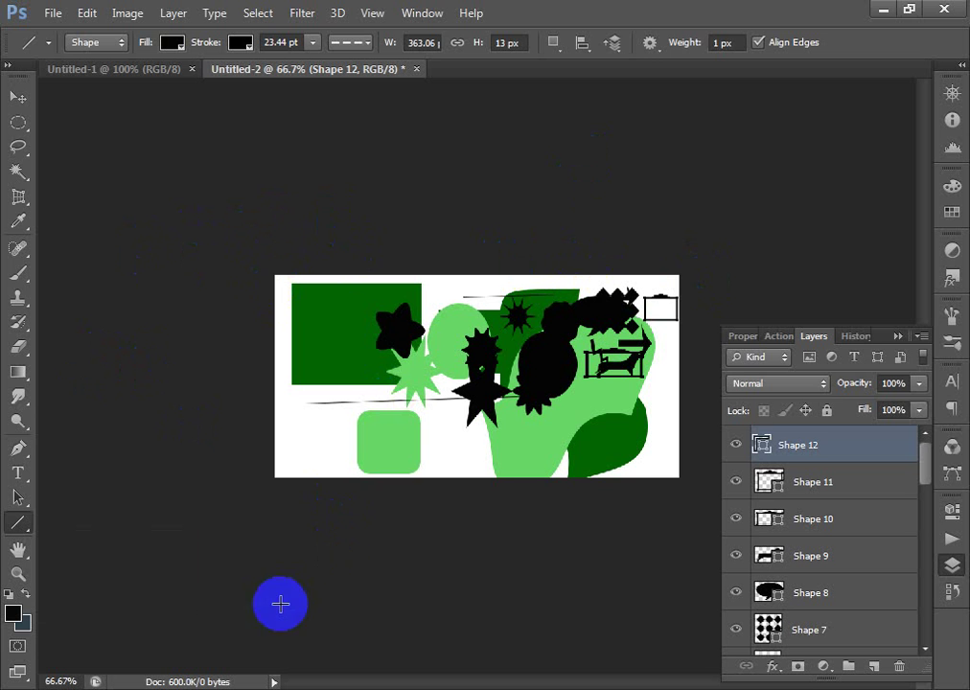
Step: Switch to Chrome and search Google in a new tab for "facebook cover photo size"
key("alt+Tab")
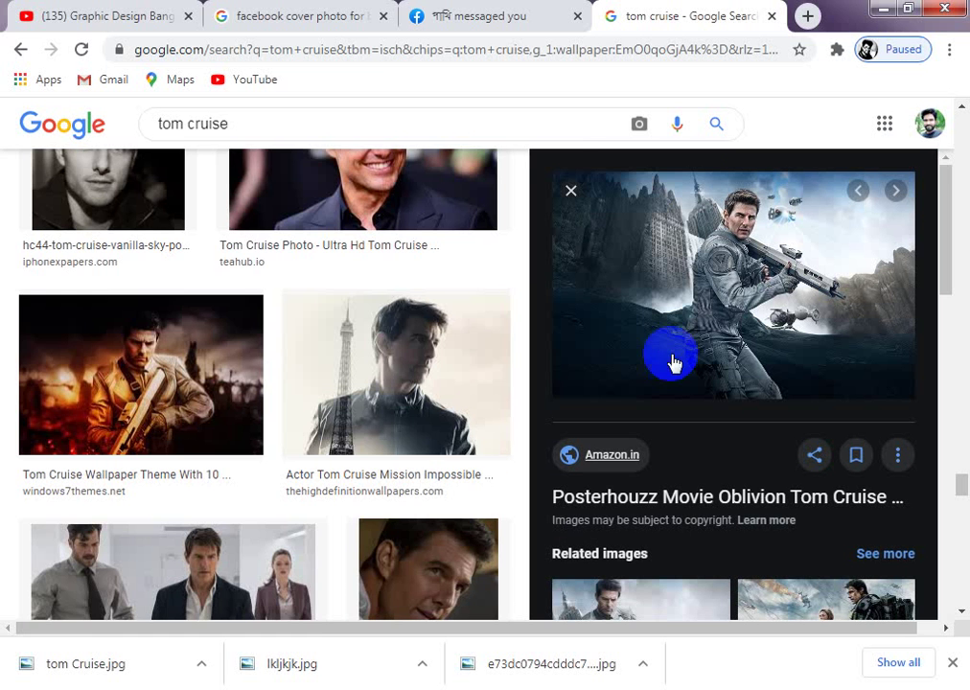
scroll(447, 383, "up", 5)
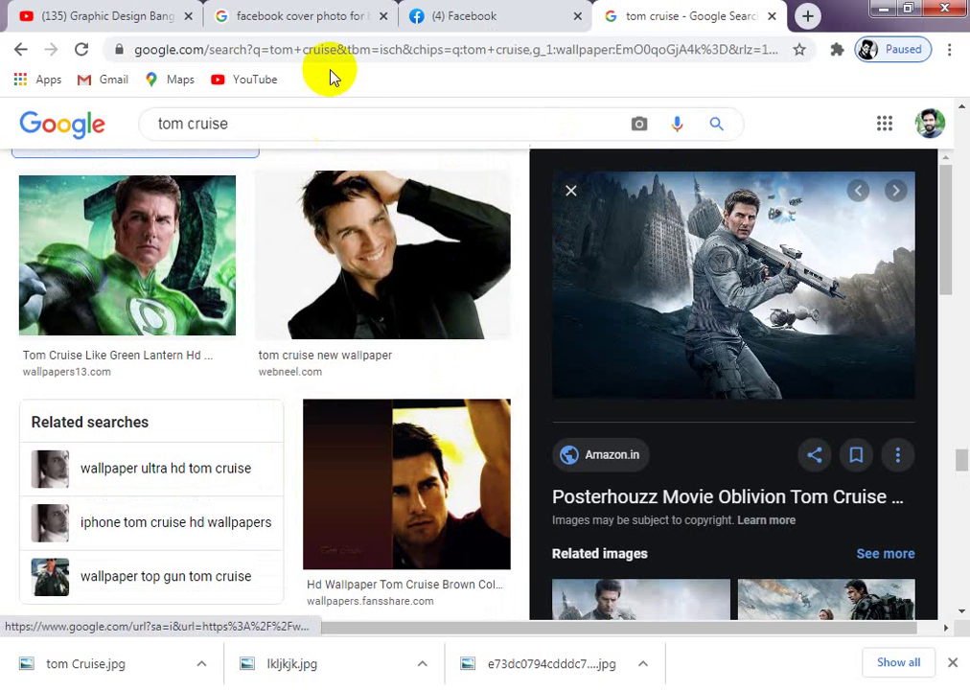
left_click(808, 16)
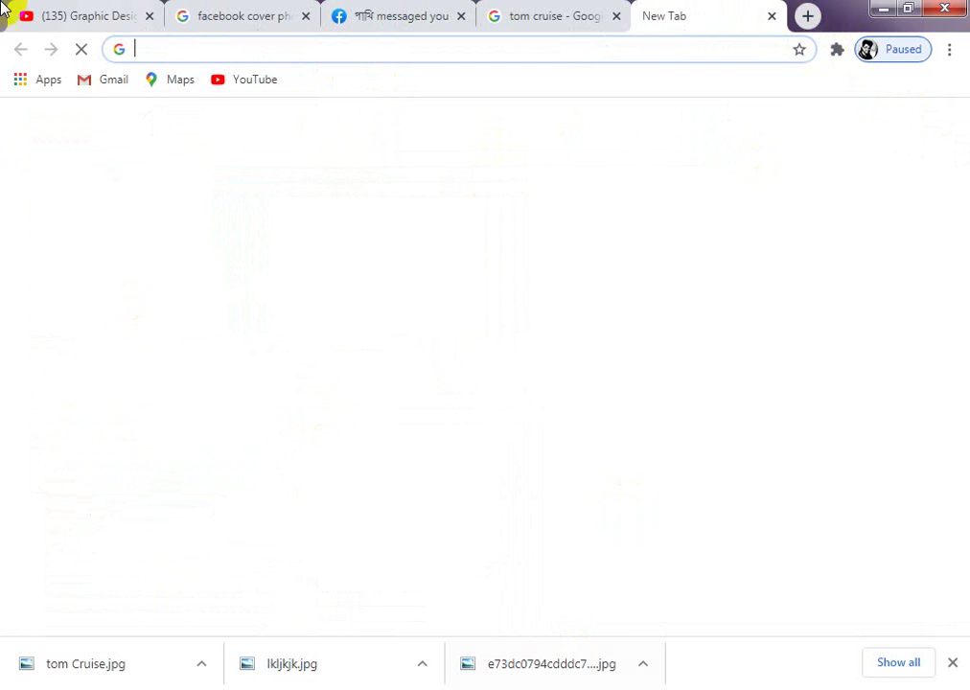
left_click(220, 49)
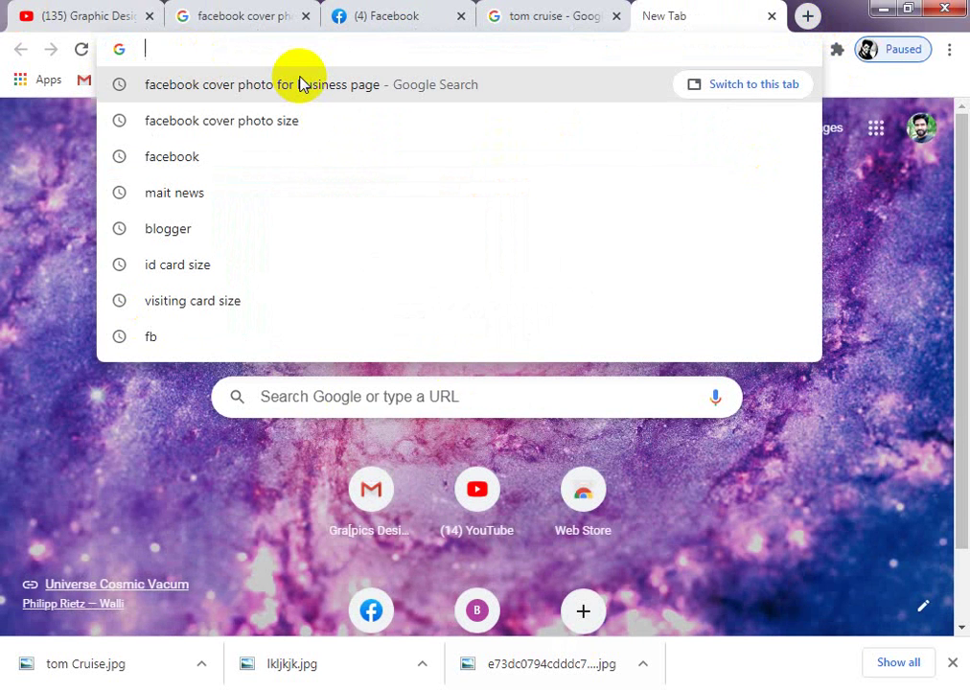
type("fa")
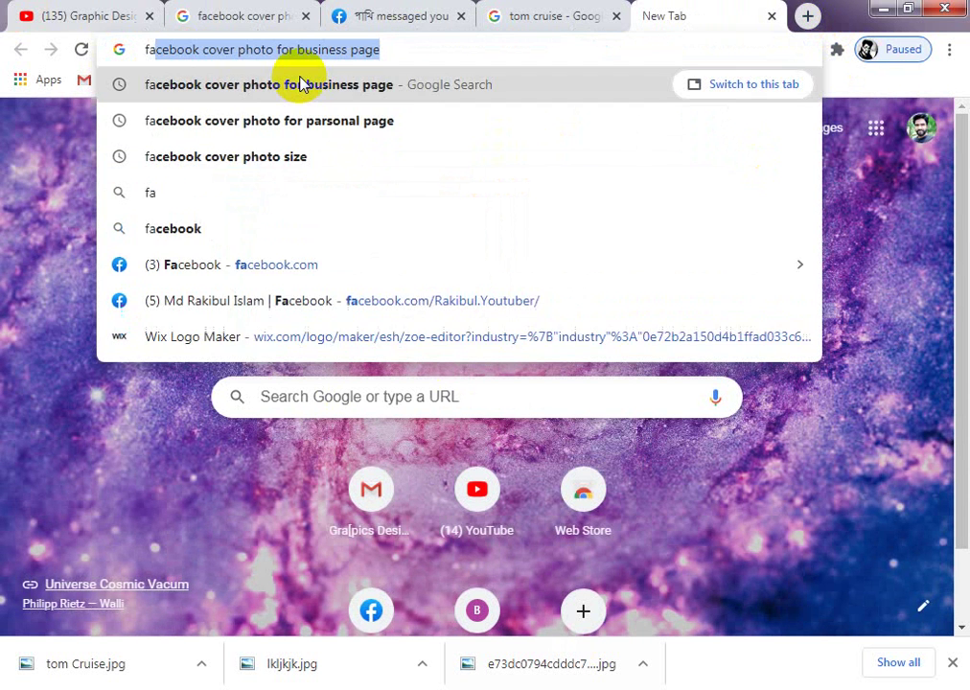
type("cebo")
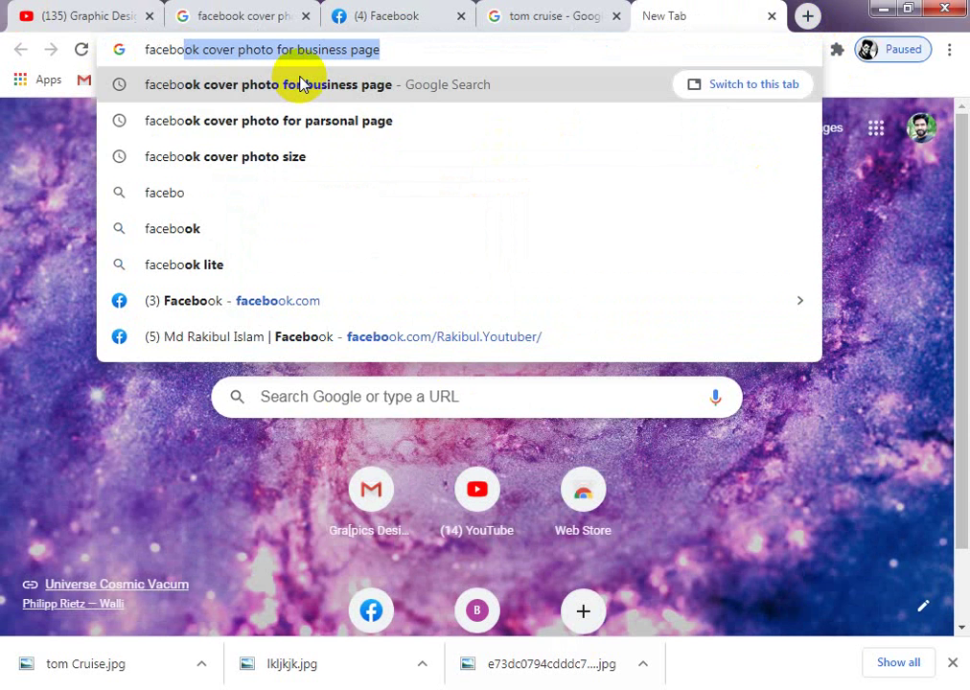
type("ok")
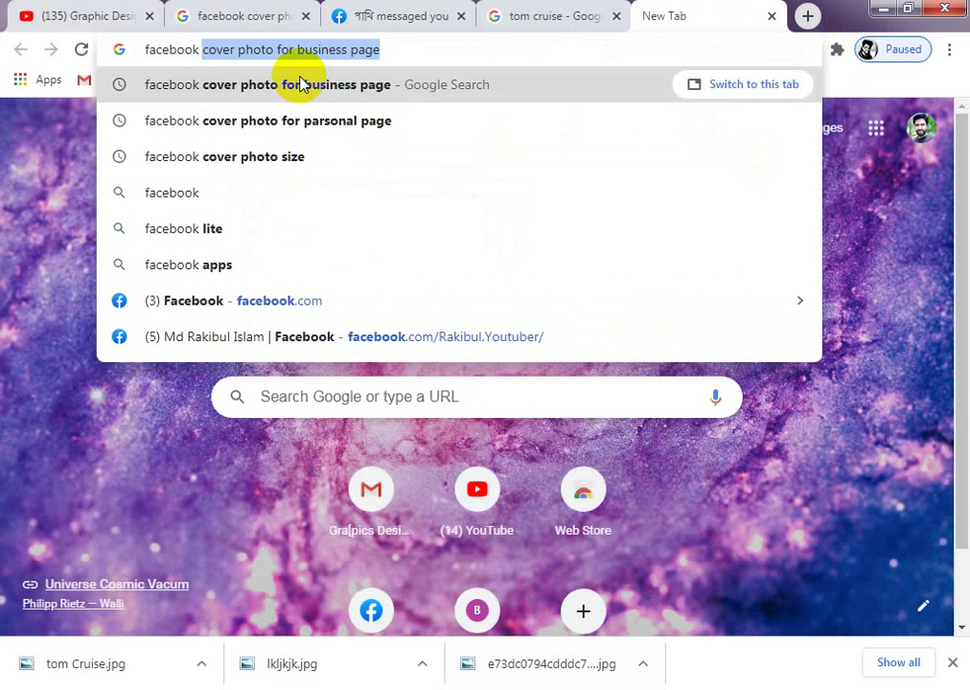
type(" cover")
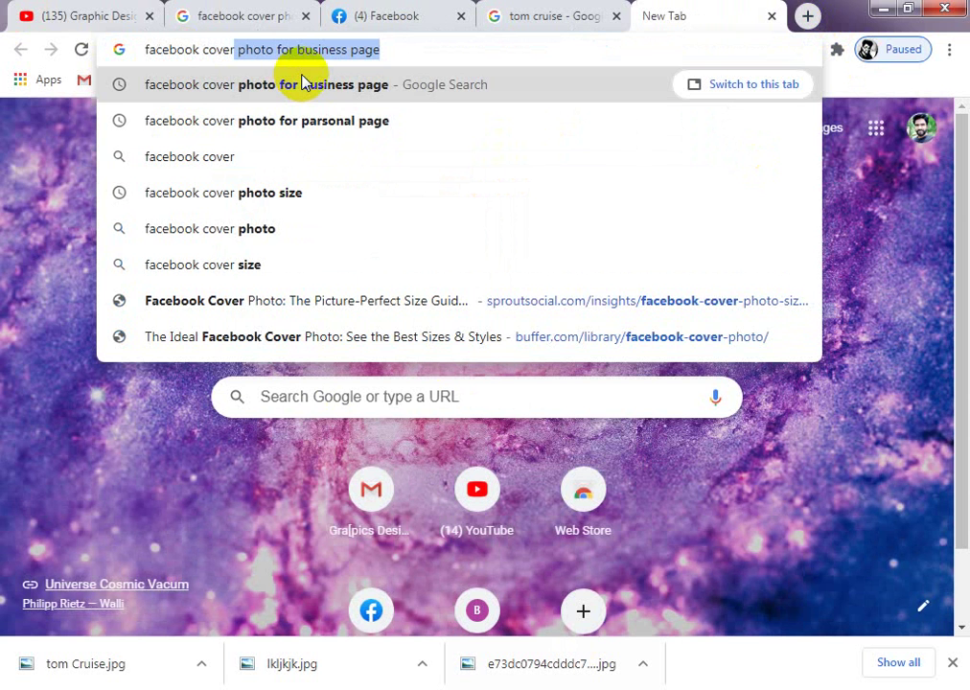
type("p")
key("BackSpace")
type("pho")
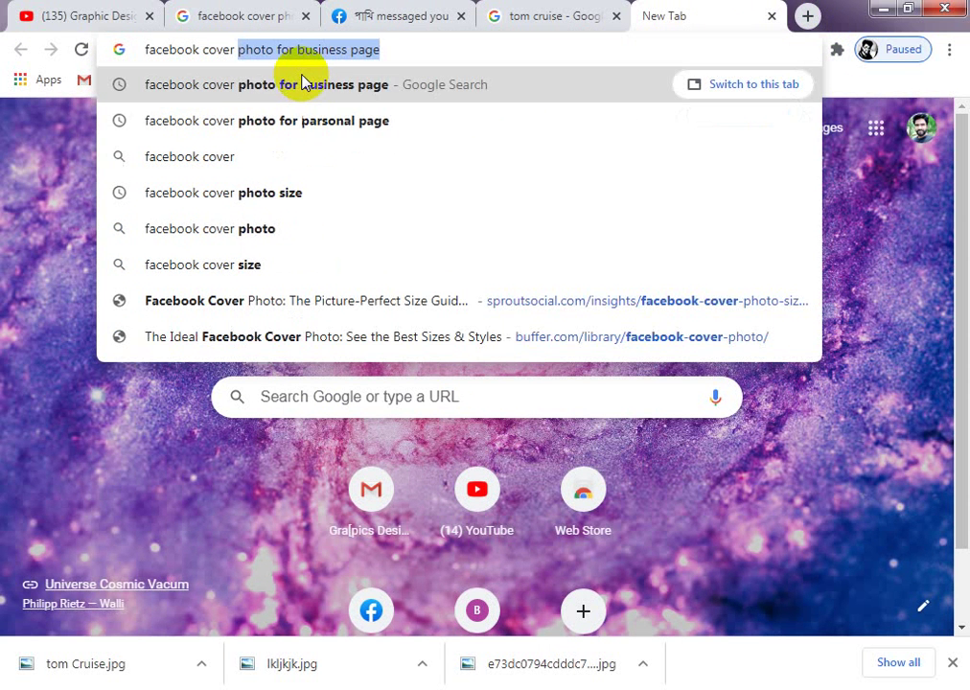
type("to ")
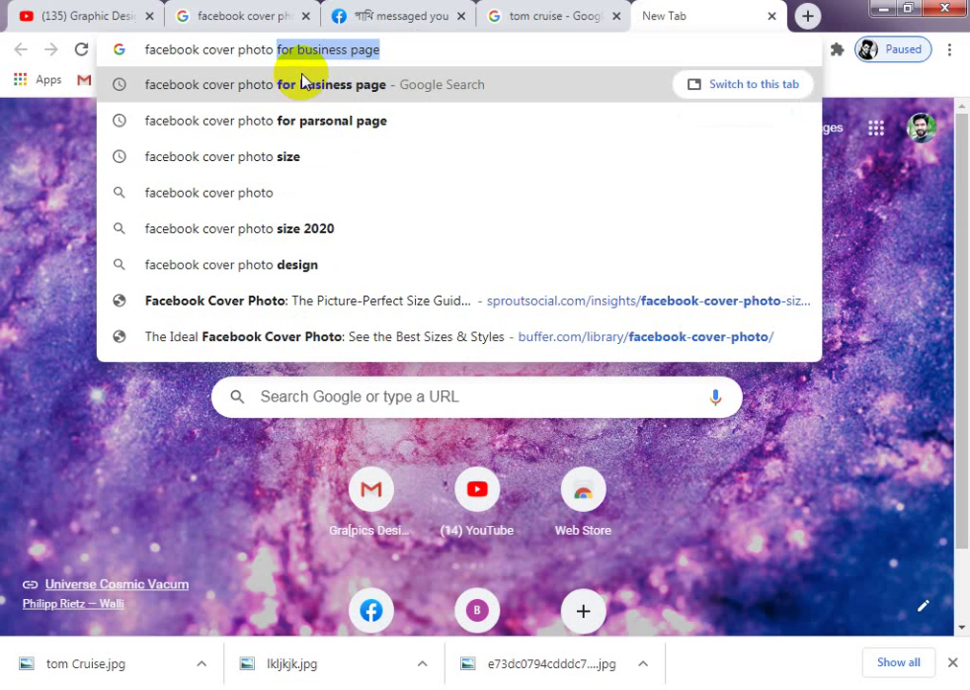
type("six")
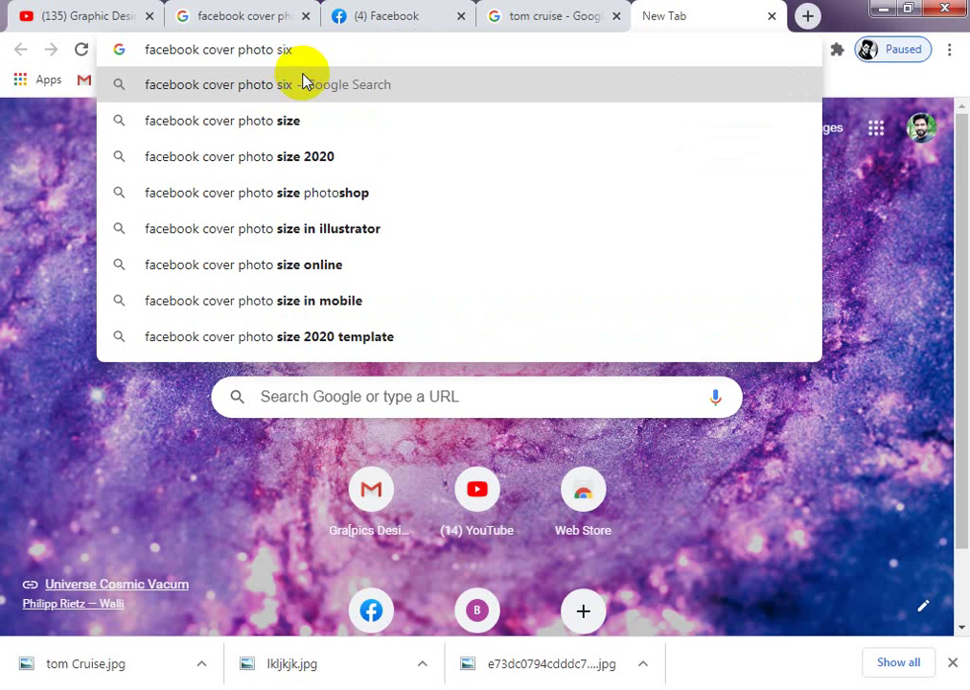
key("BackSpace")
type("ze")
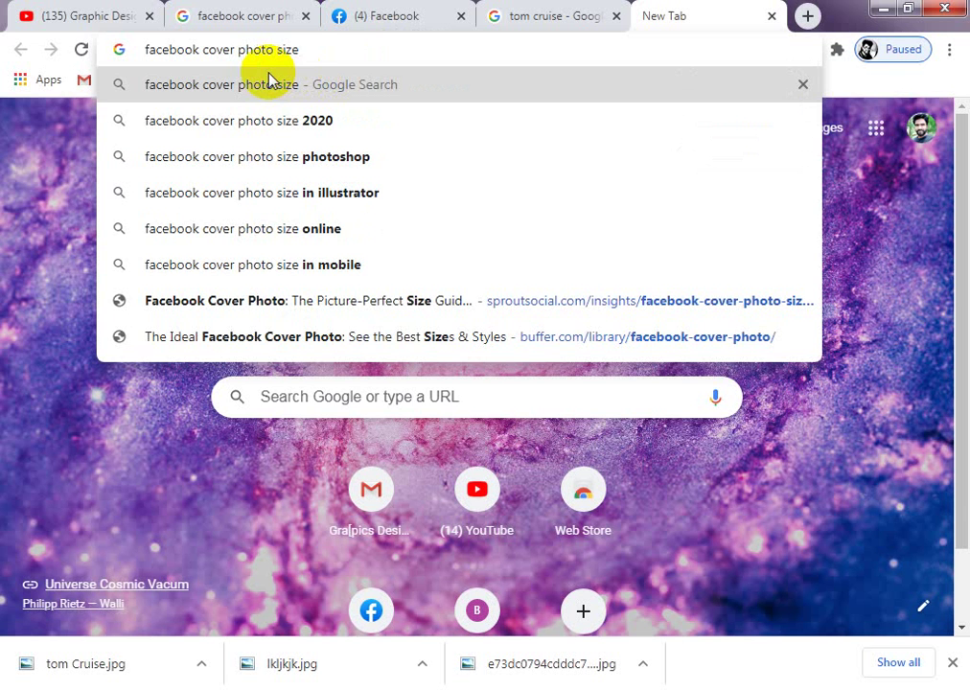
left_click(385, 77)
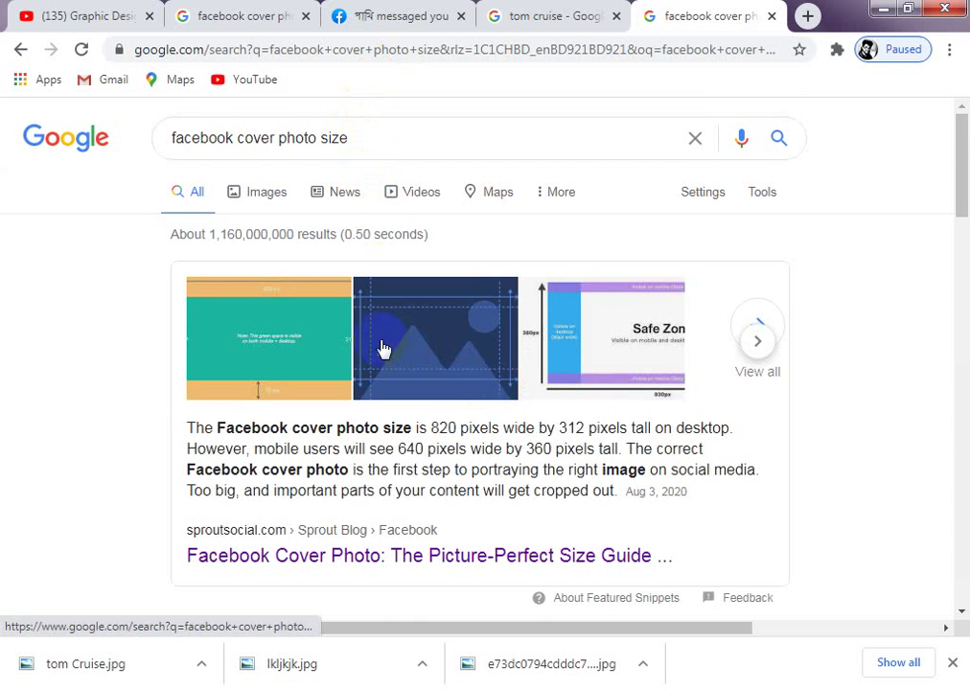
Step: Examine the recommended Facebook cover photo sizes in the featured result and highlight the mobile dimensions
scroll(382, 348, "down", 3)
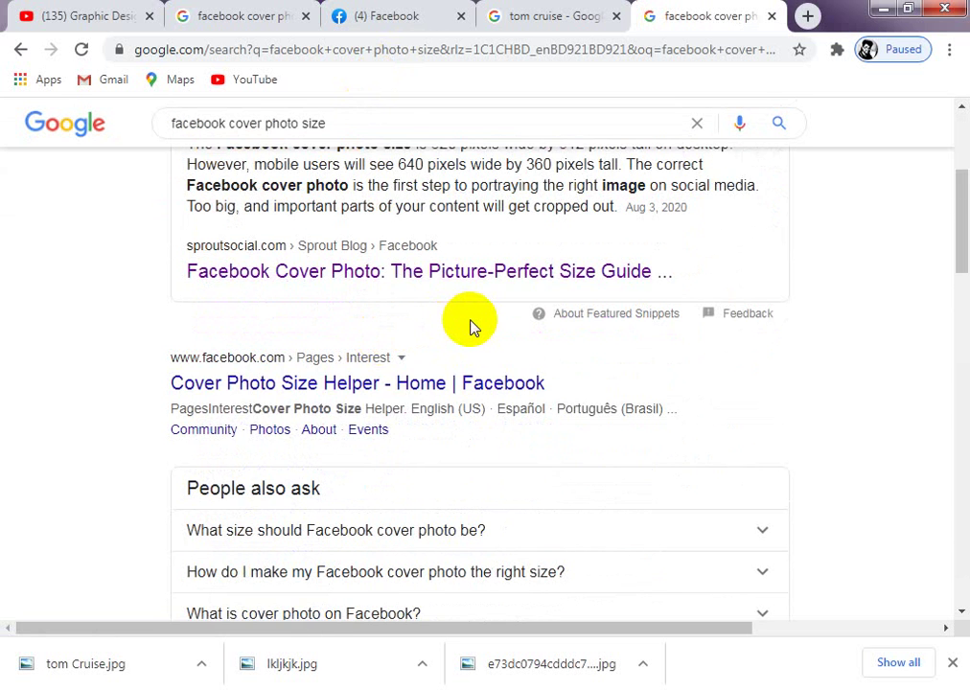
scroll(470, 327, "up", 1)
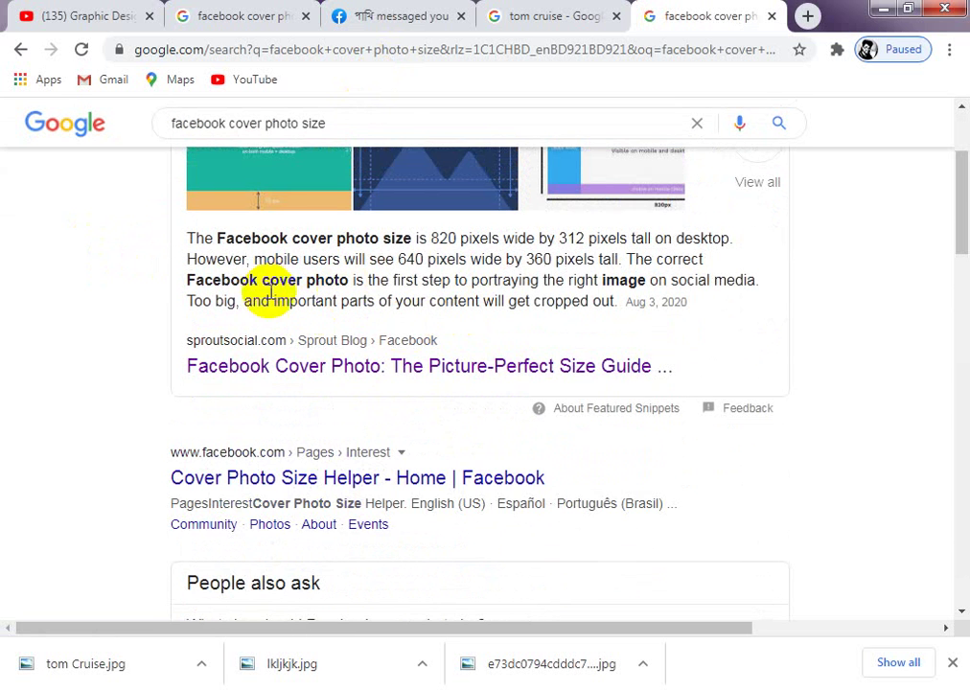
scroll(260, 292, "up", 2)
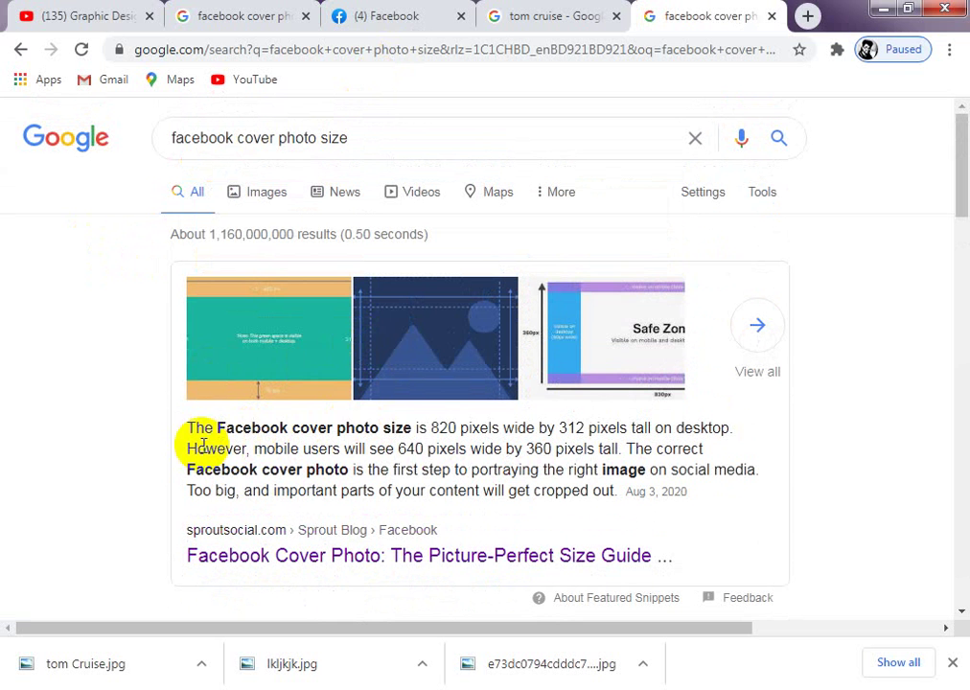
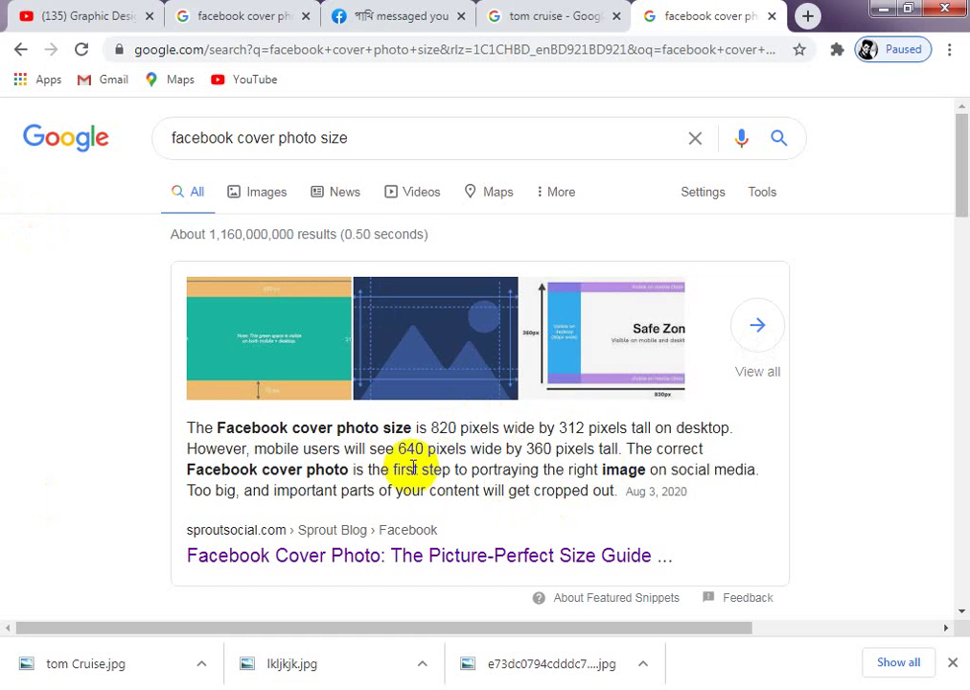
left_click_drag(397, 449, 559, 442)
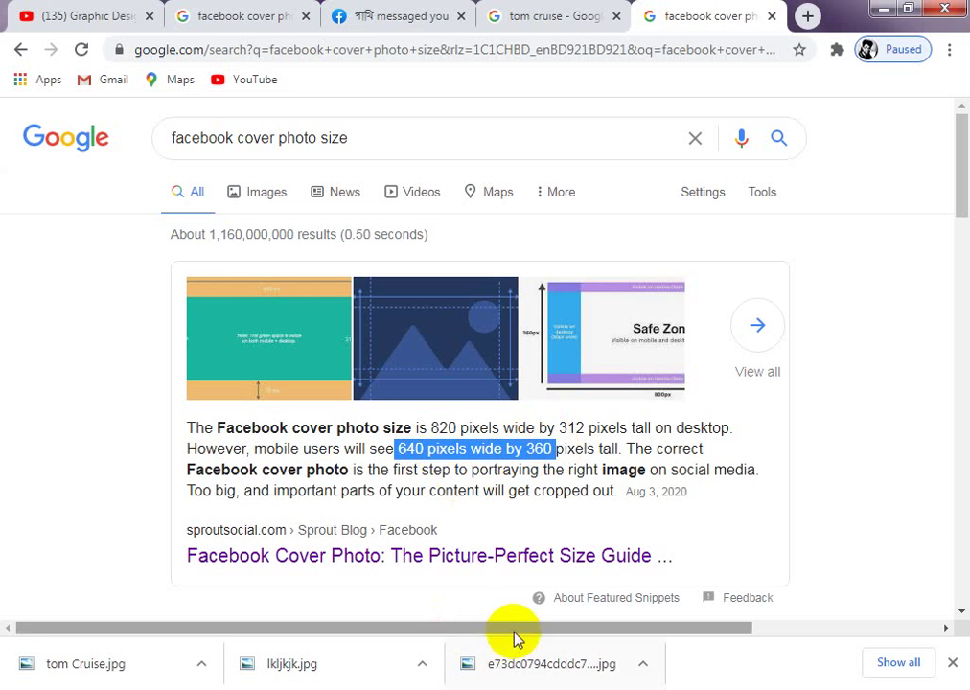
Step: Switch back to Photoshop and start a new document of 640 × 320 pixels
left_click(518, 689)
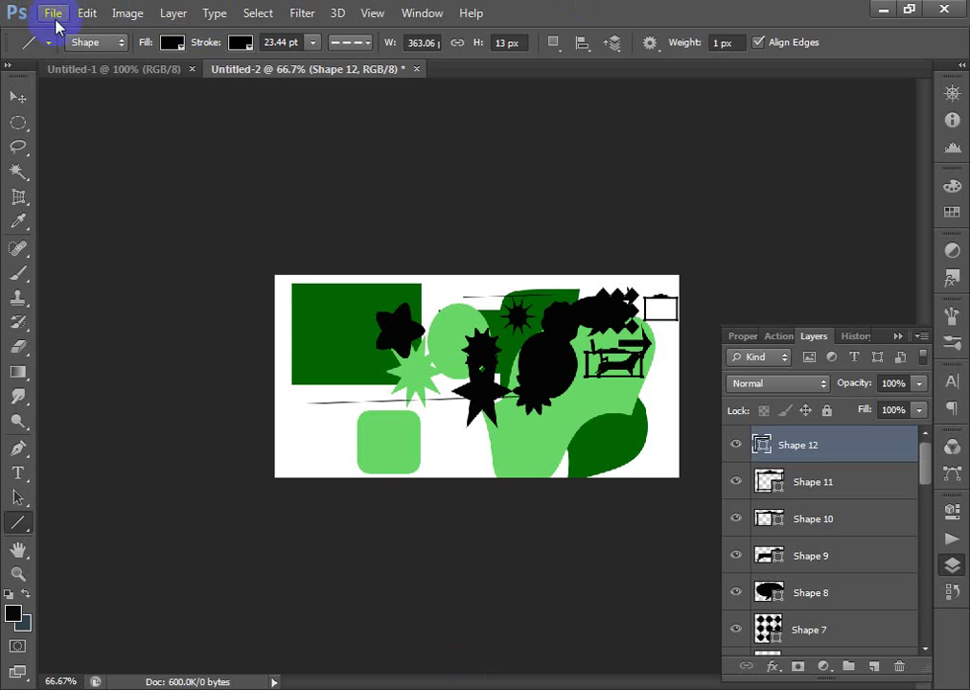
left_click(54, 14)
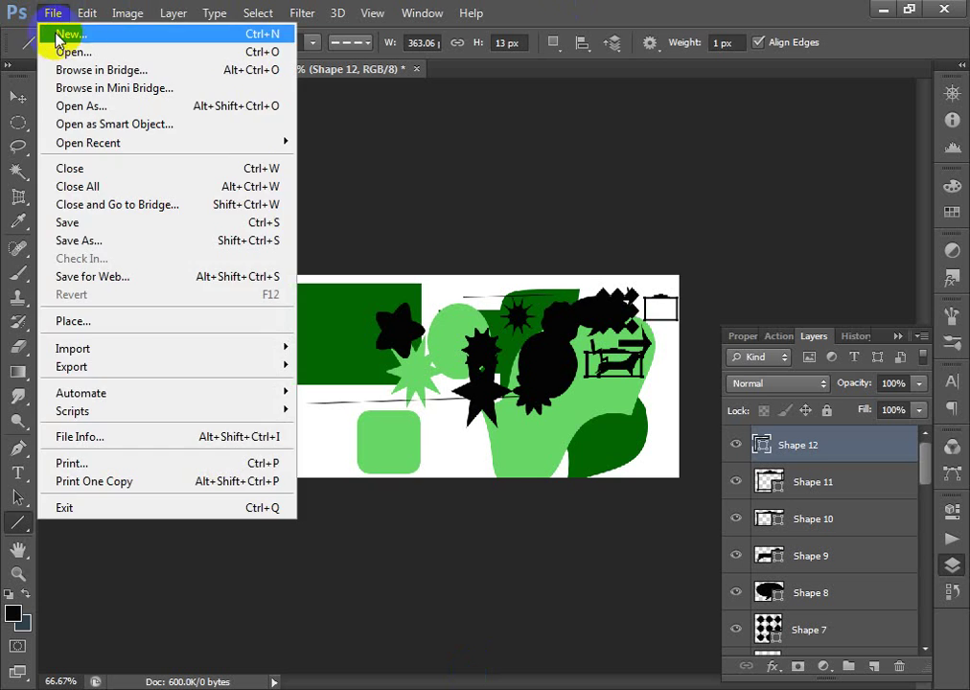
left_click(53, 34)
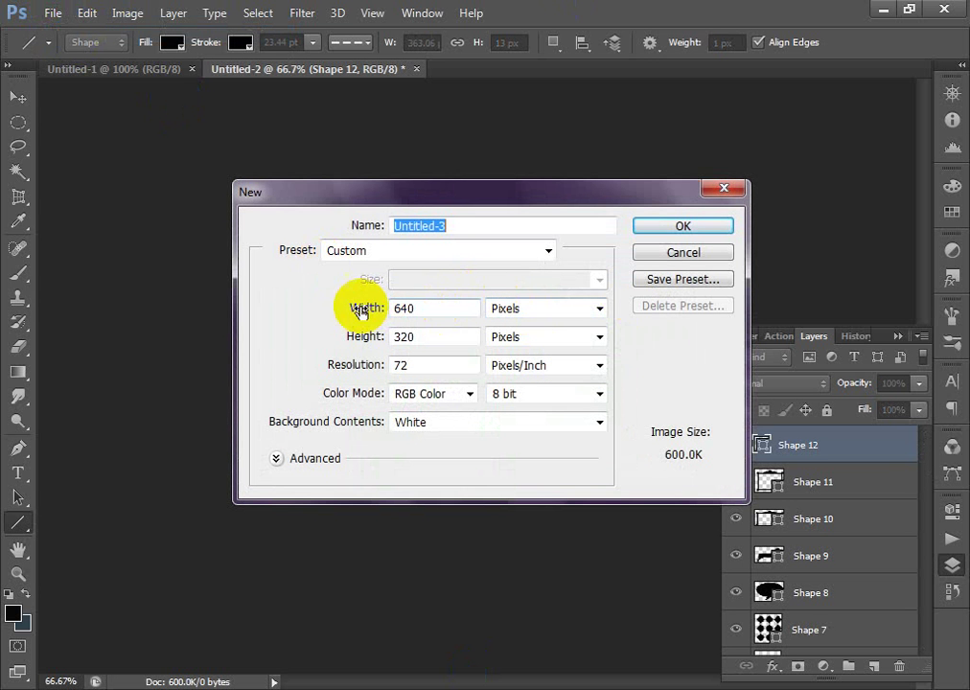
left_click_drag(440, 312, 392, 309)
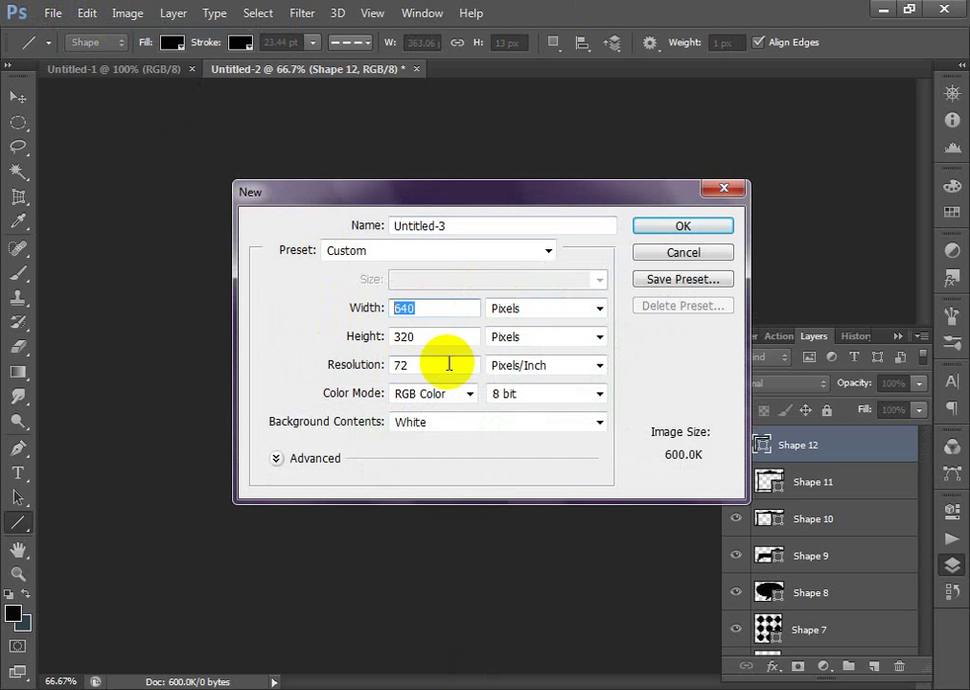
left_click(361, 338)
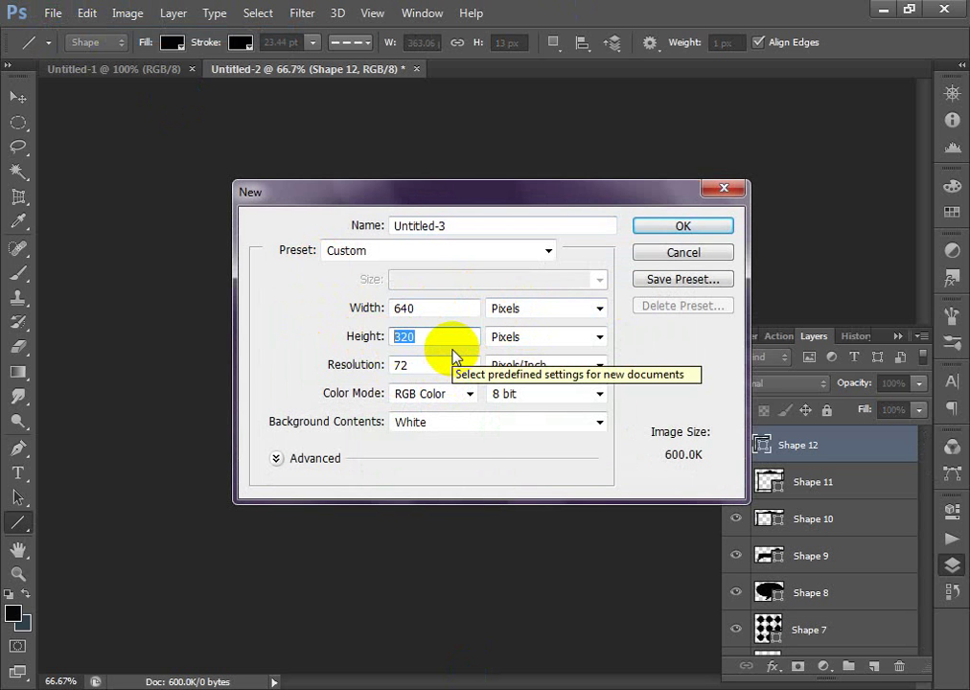
Step: Try the Transparent option for the new document's background contents
left_click(422, 429)
left_click(428, 428)
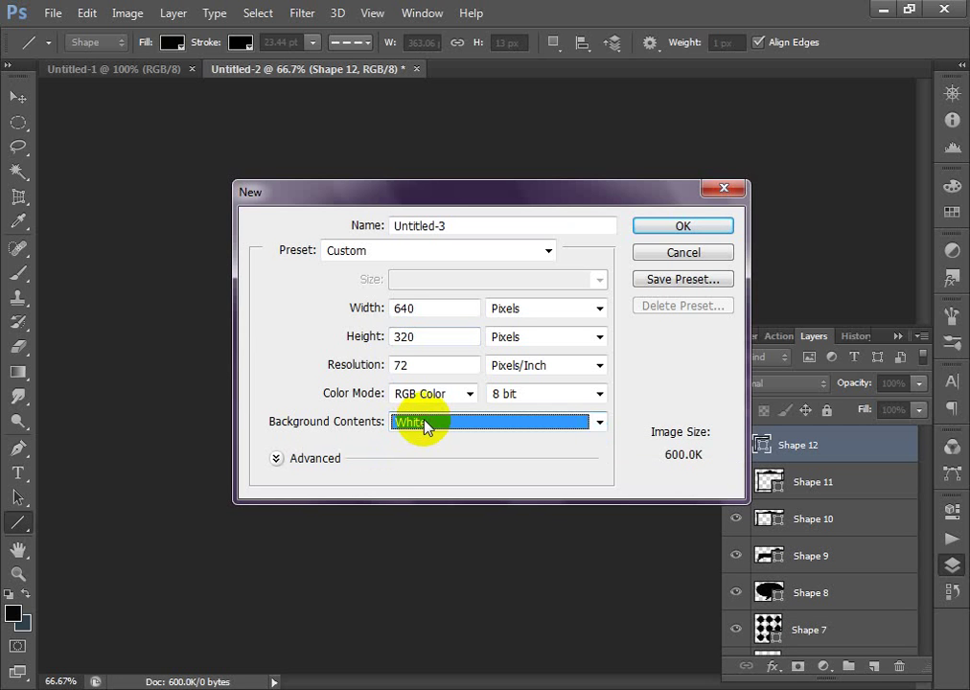
left_click(427, 429)
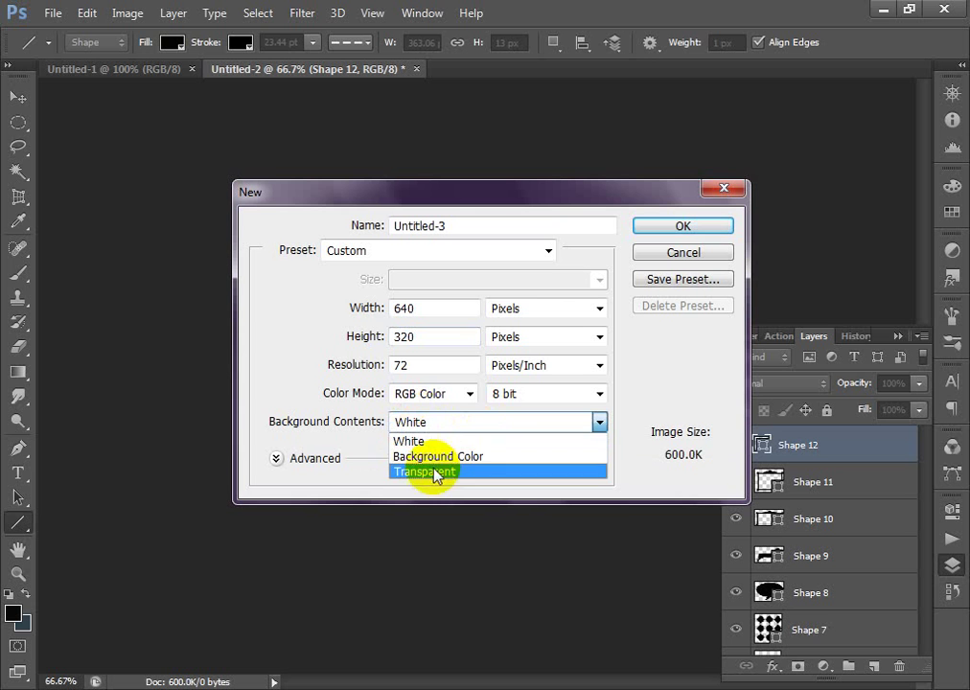
left_click(469, 473)
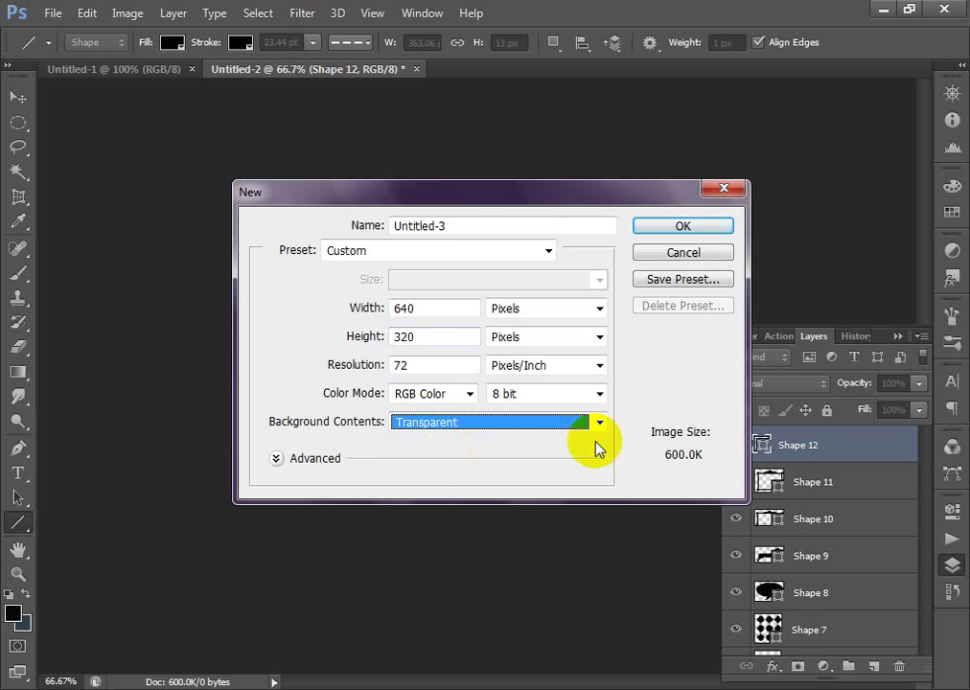
Step: Set the new document's background contents to Background Color and create the document
left_click(511, 425)
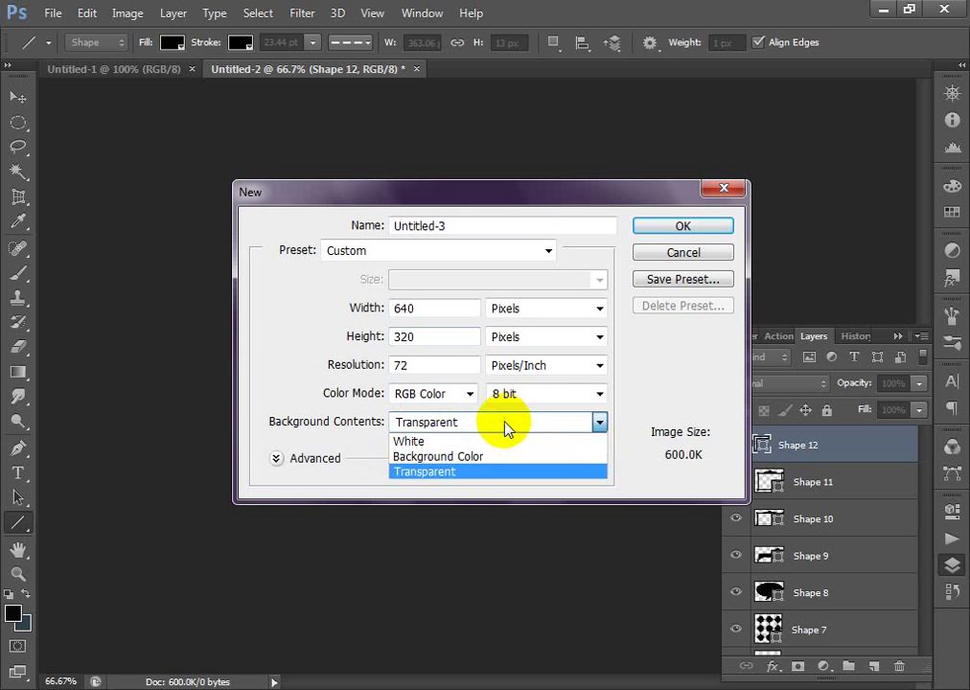
left_click(454, 458)
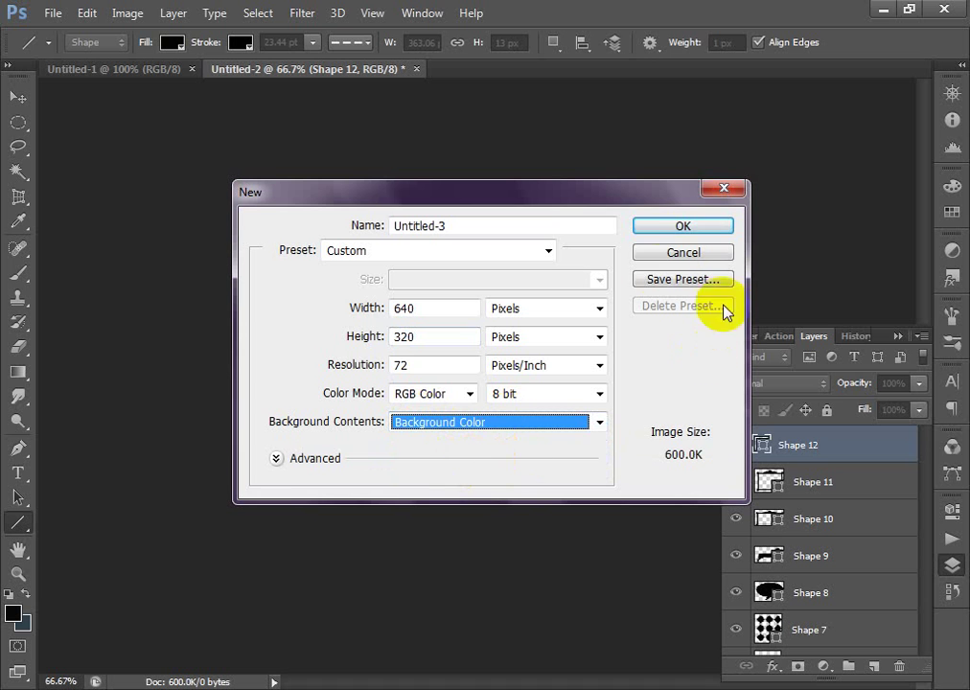
left_click(675, 230)
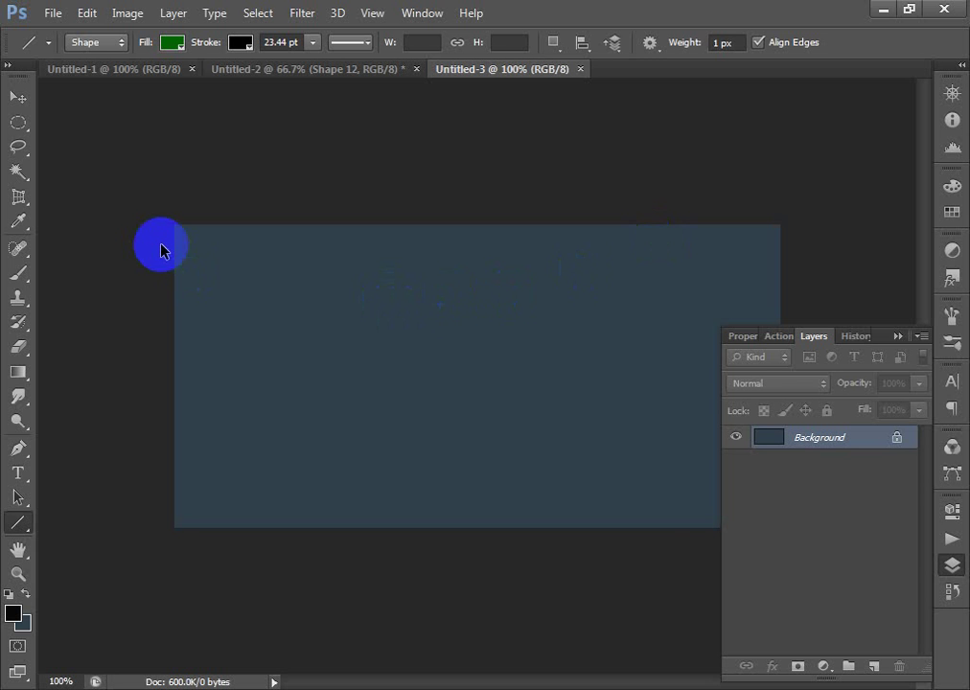
Step: Create a 100 × 100 px rectangle near the middle of the canvas with the Rectangle tool
key("ctrl+minus")
left_click(411, 336, "ctrl")
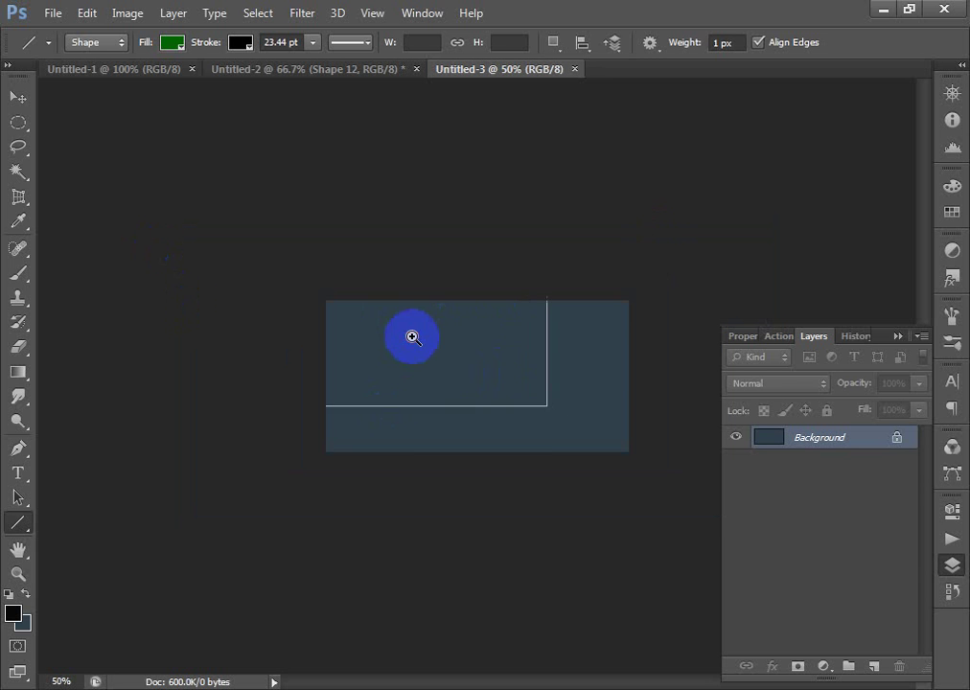
left_click(530, 355, "ctrl")
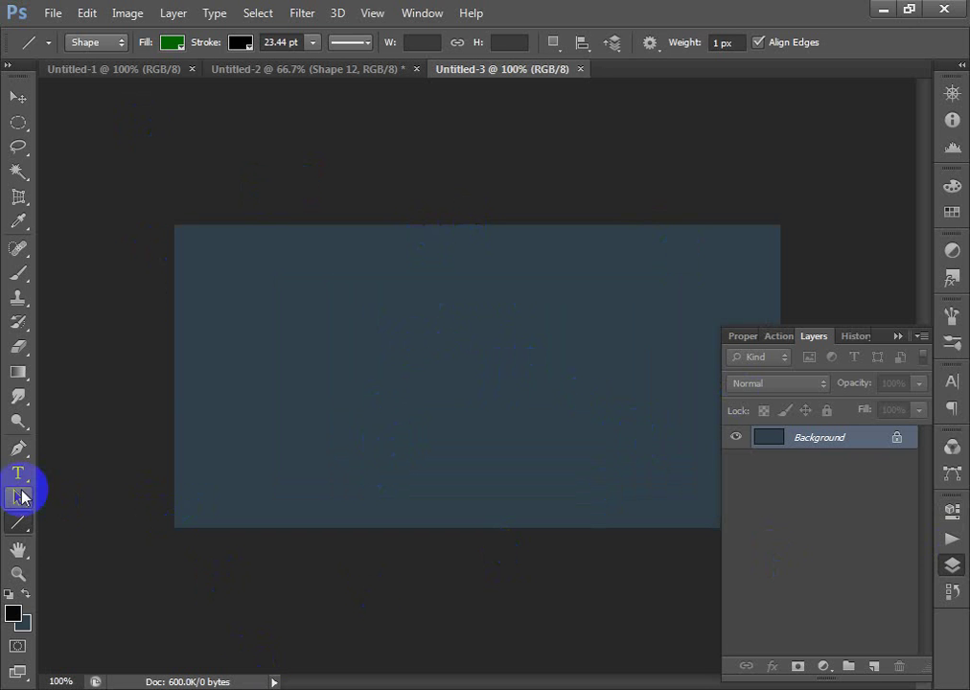
right_click(30, 526)
left_click(136, 520)
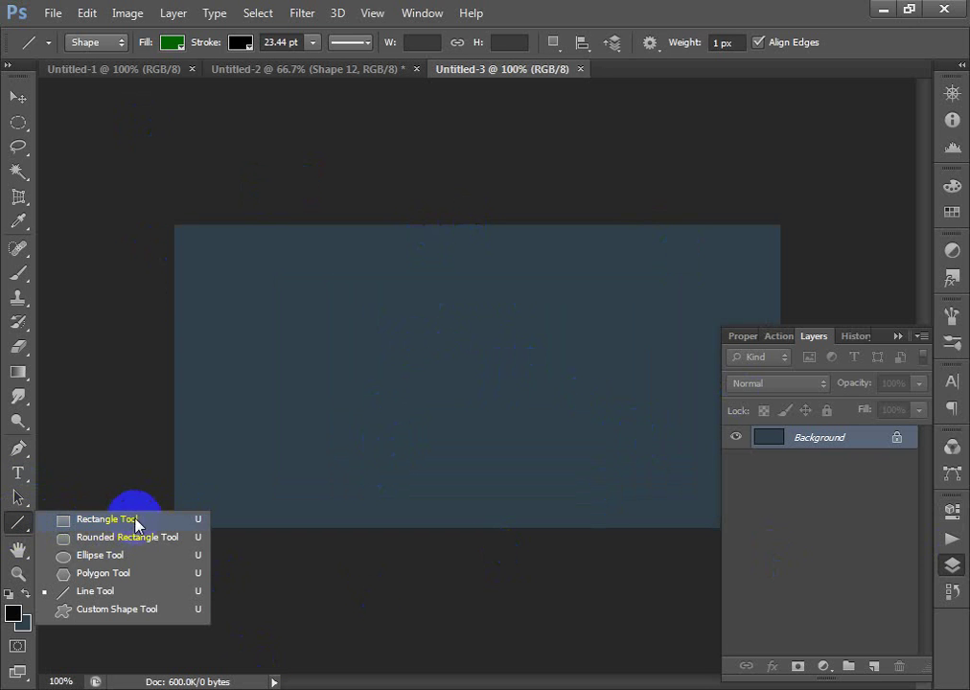
left_click(126, 522)
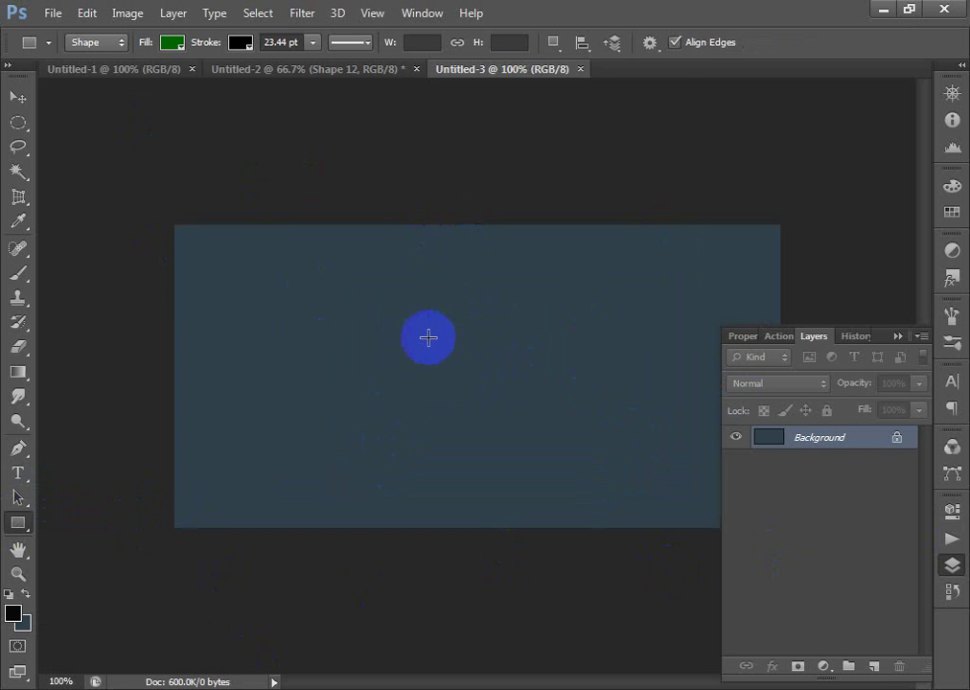
left_click(421, 333)
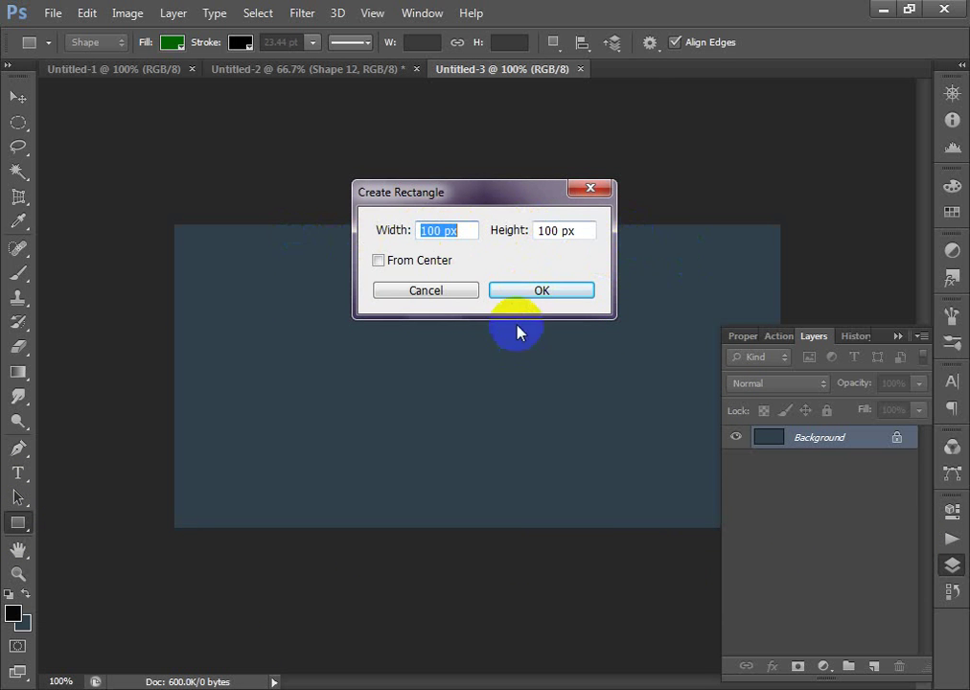
left_click(536, 295)
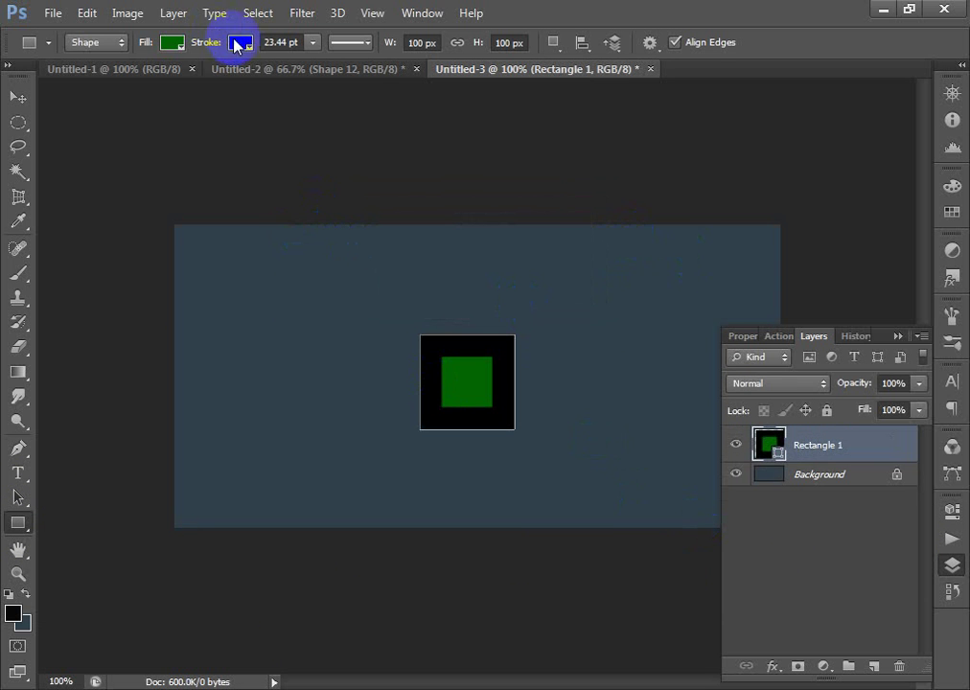
Step: Remove the stroke from the 100 × 100 px green square
left_click(243, 48)
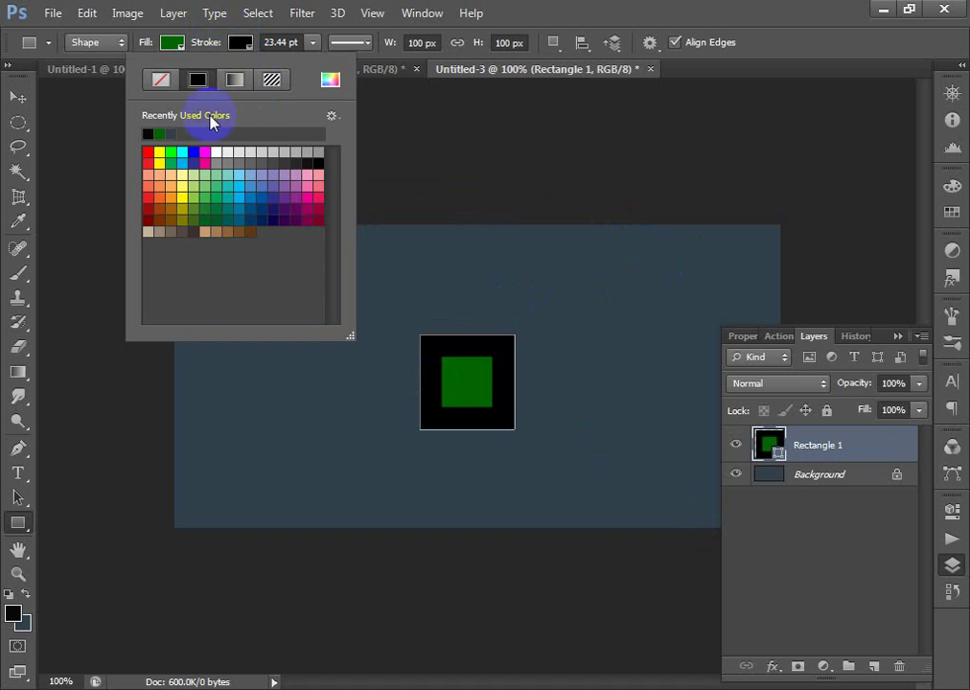
left_click(160, 79)
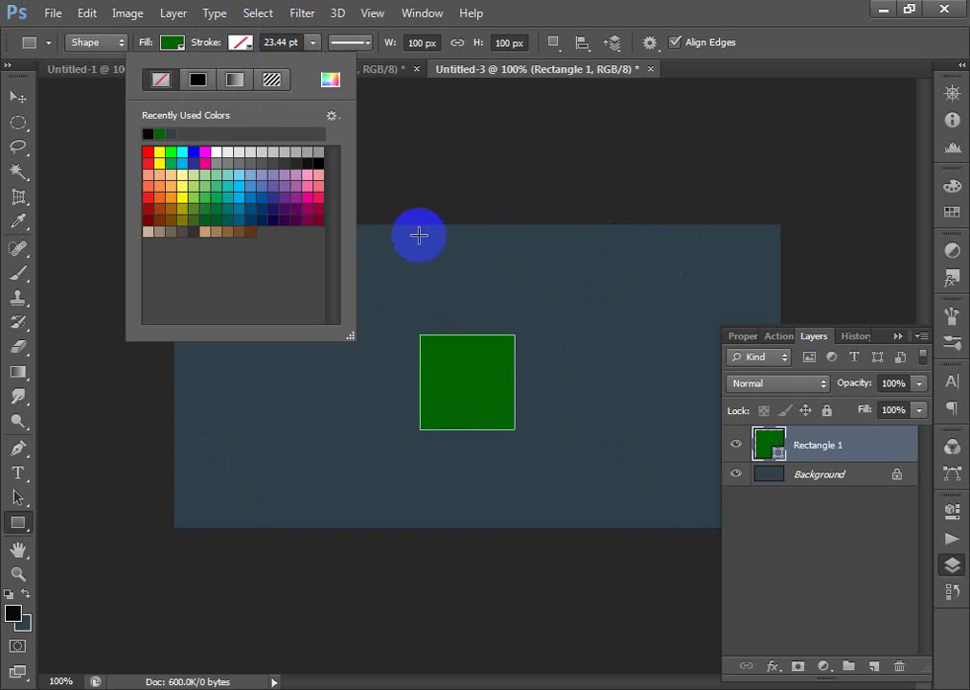
left_click(466, 364)
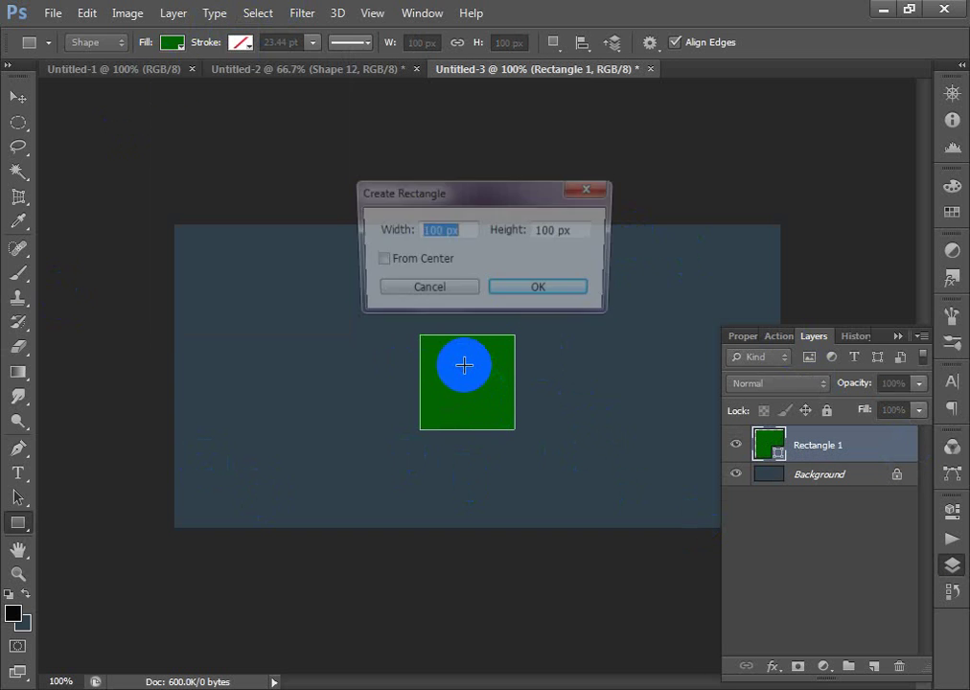
left_click(454, 291)
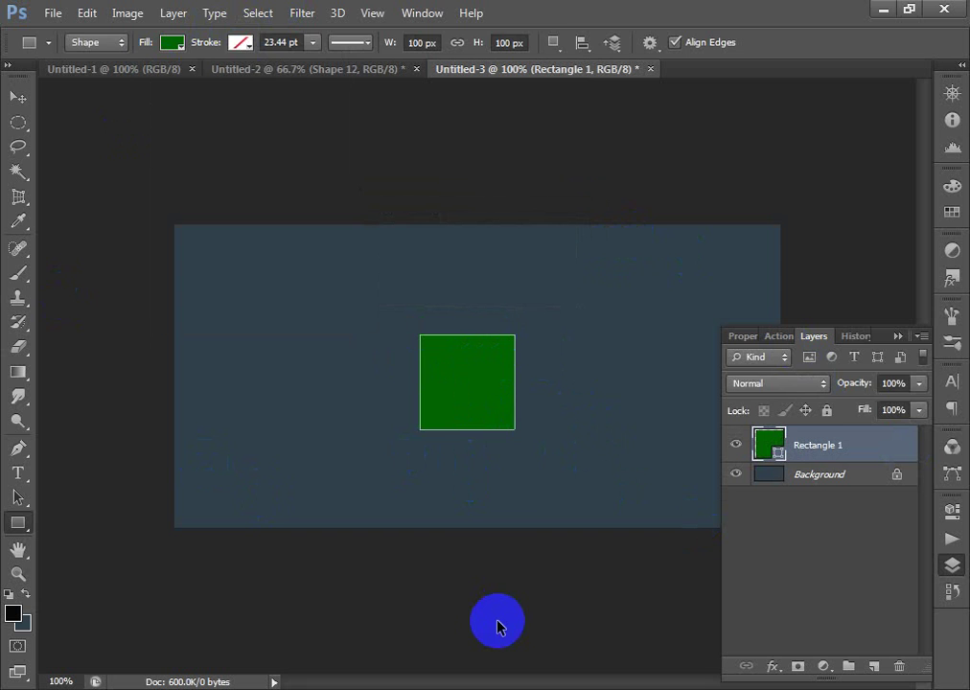
Step: Rotate the green square by 45° with Free Transform to make a diamond
key("ctrl+t")
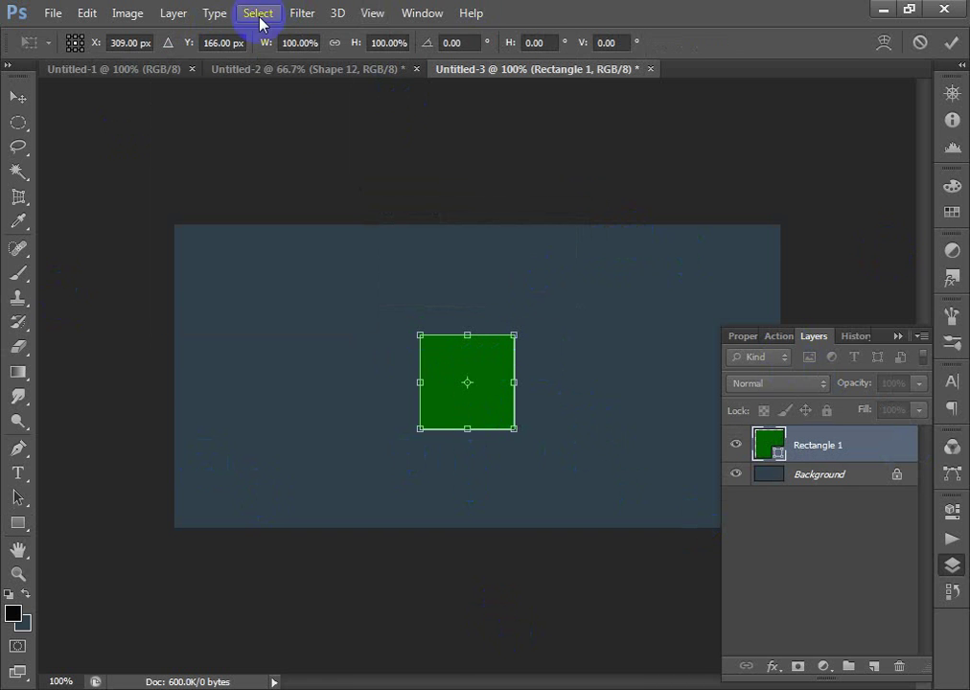
left_click(464, 40)
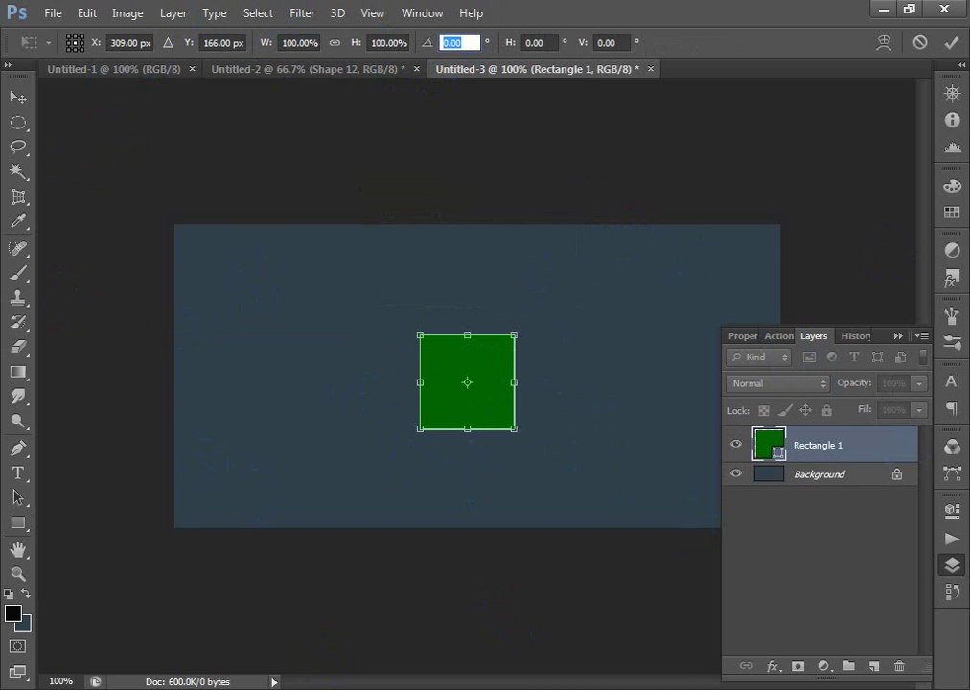
type("45")
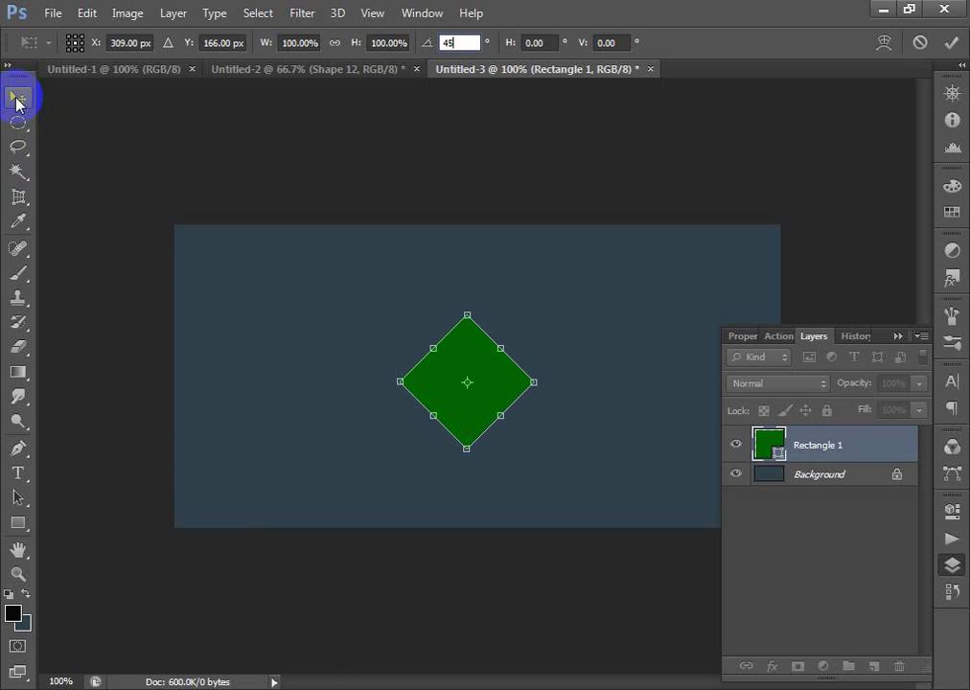
double_click(455, 356)
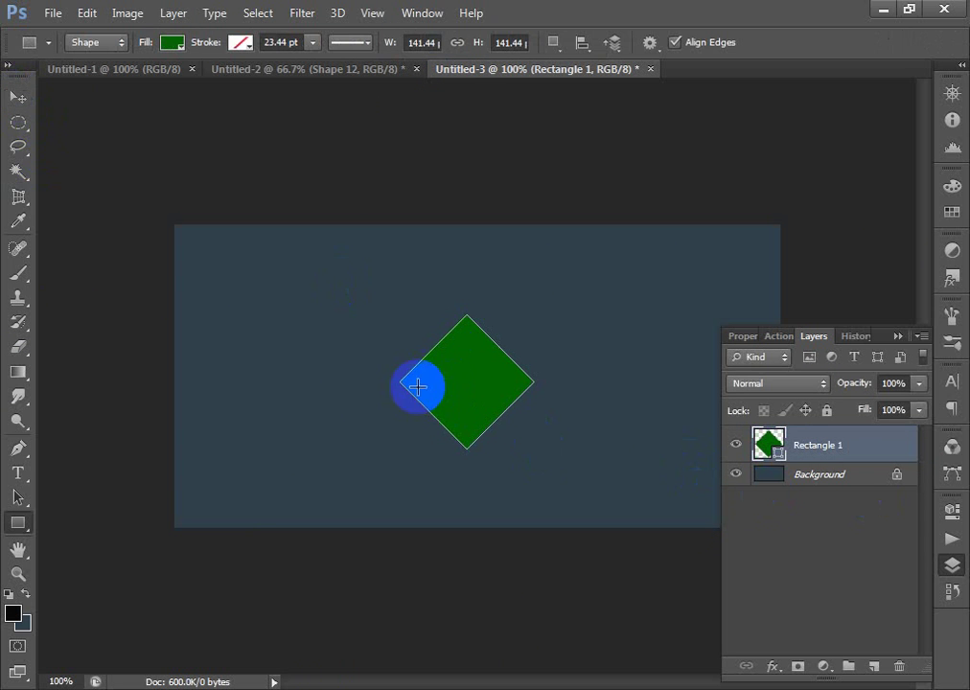
Step: Move the diamond up and duplicate it three times, arranging the four diamonds in a cross with narrow gaps
left_click(18, 99)
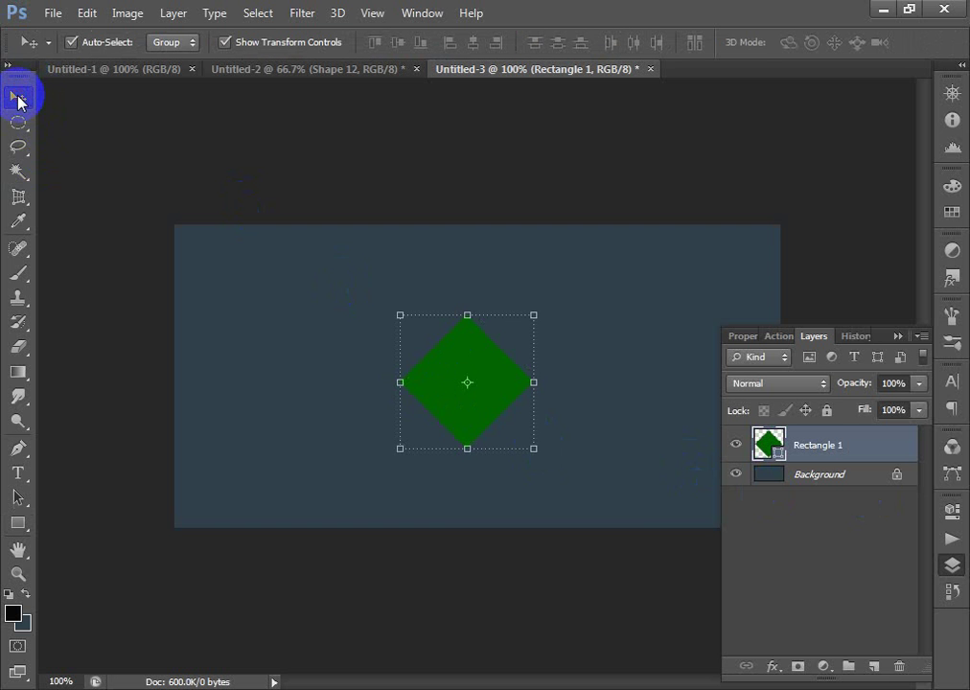
left_click_drag(459, 354, 419, 304)
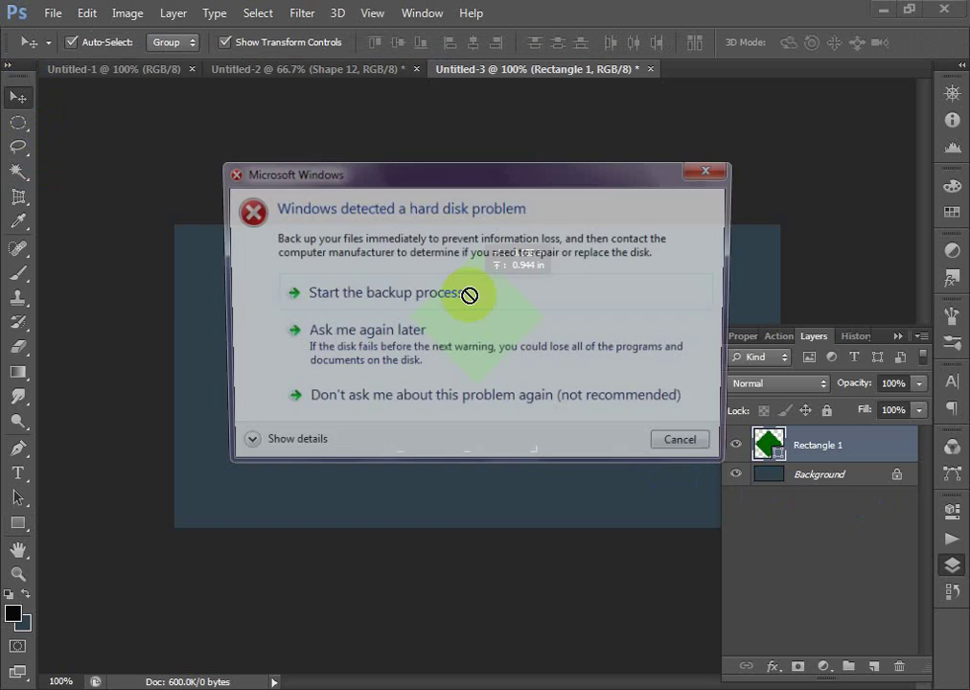
left_click(697, 450)
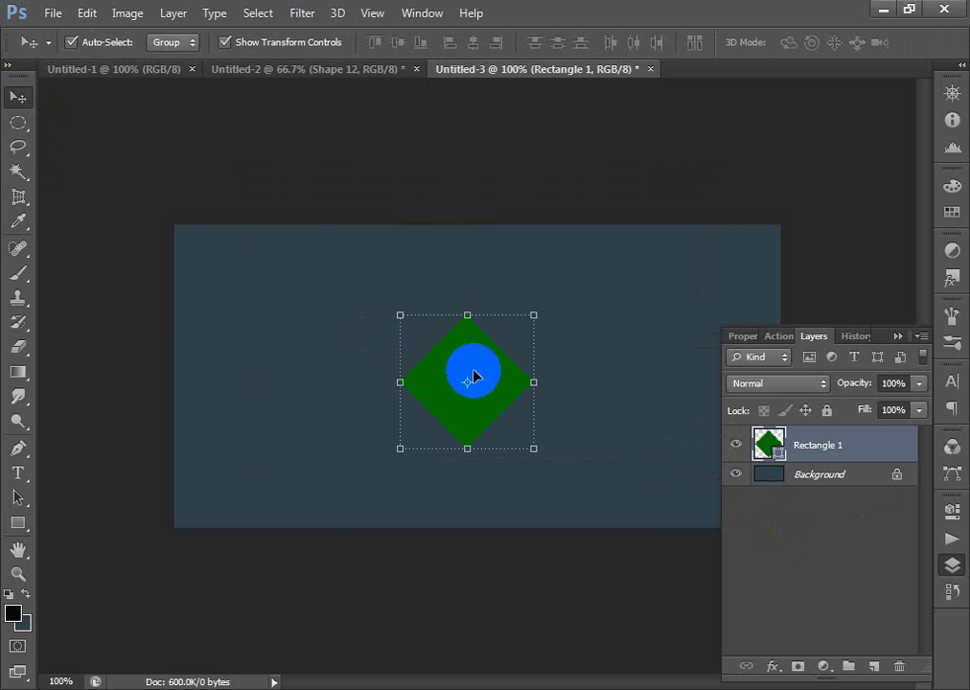
left_click_drag(459, 364, 420, 453)
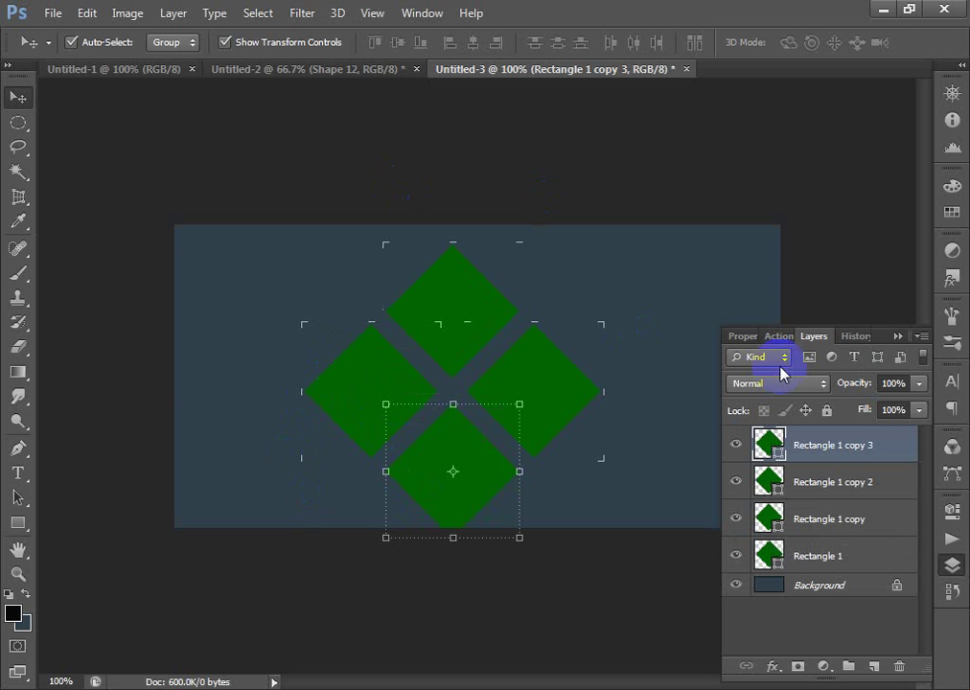
Step: Undo the diamond copies, the move, the rotation, the stroke removal and the rectangle itself
key("ctrl+alt+z")
key("ctrl+alt+z")
key("ctrl+alt+z")
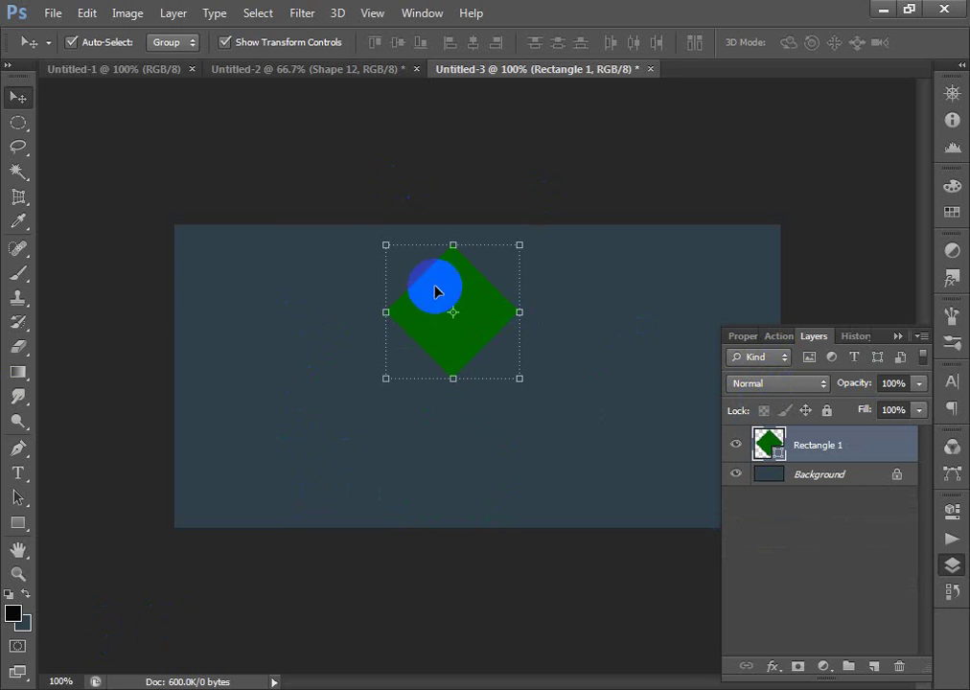
key("ctrl+alt+z")
key("ctrl+alt+z")
key("ctrl+alt+z")
key("ctrl+alt+z")
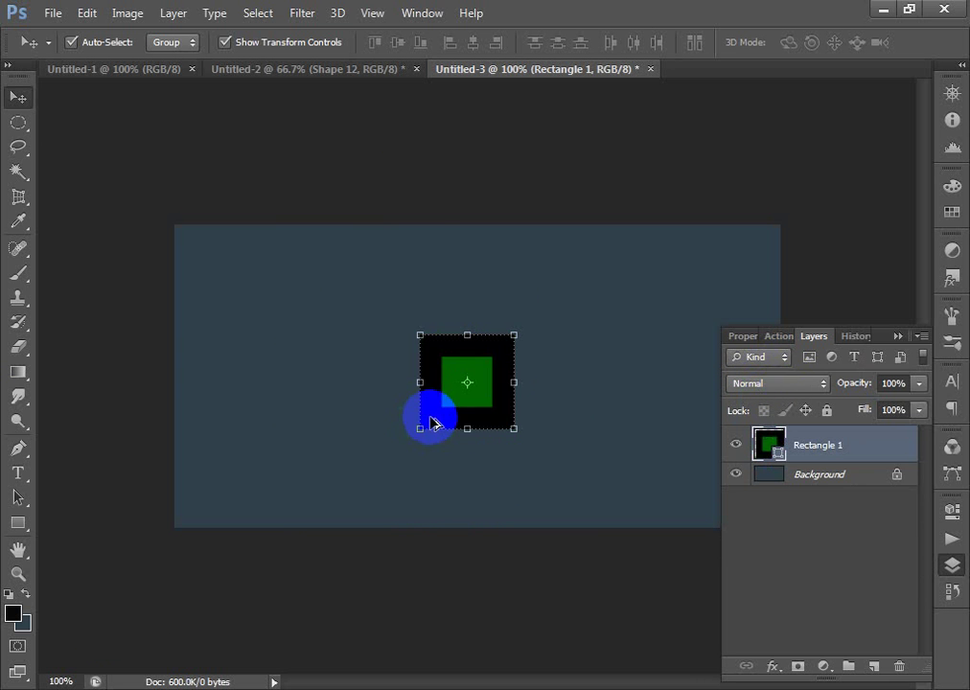
Step: Create a 100 × 100 px rounded rectangle with a 7 px radius on the canvas and remove its stroke
left_click_drag(25, 522, 161, 539)
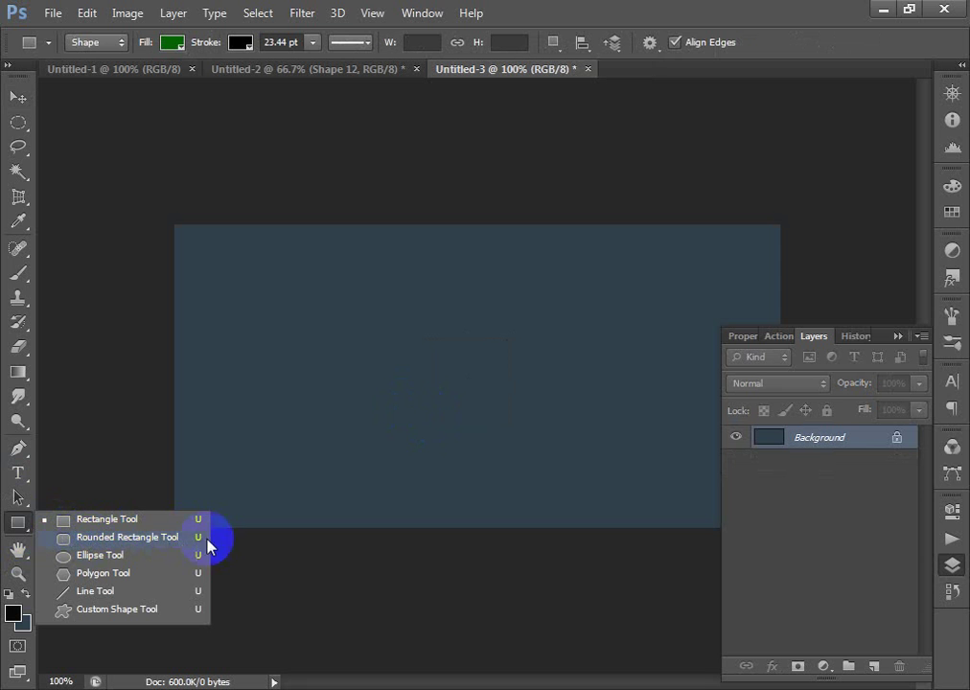
left_click(137, 542)
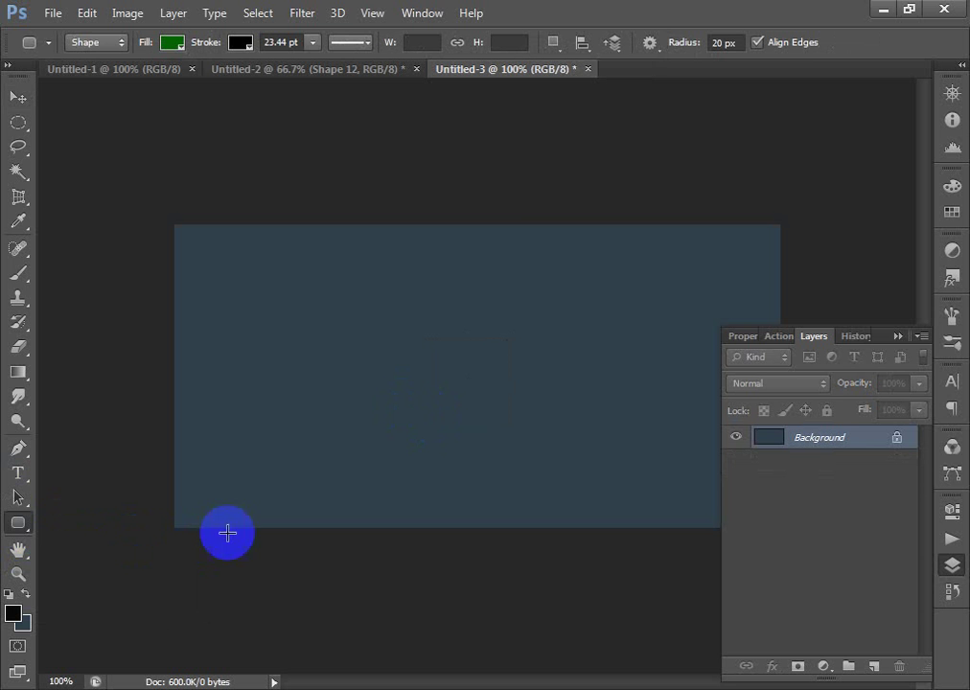
left_click(605, 549)
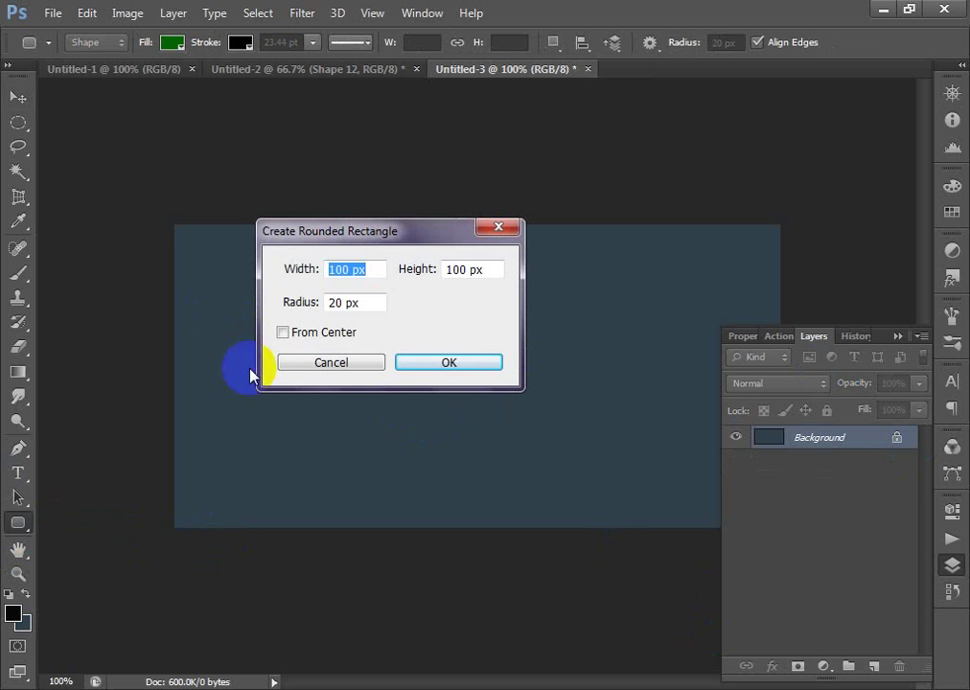
left_click(362, 303)
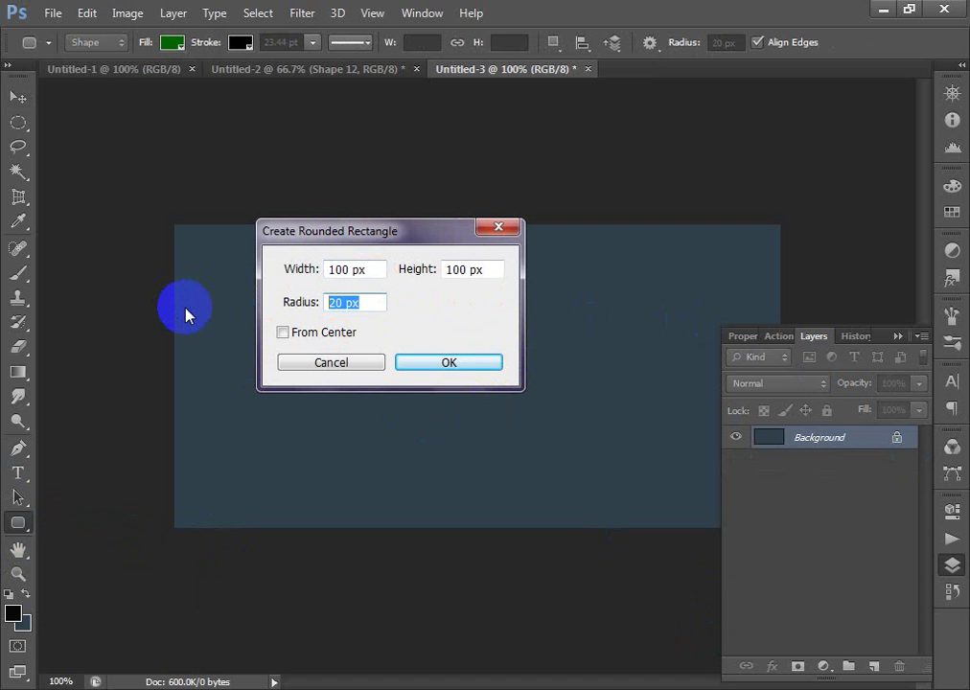
type("7")
left_click(461, 364)
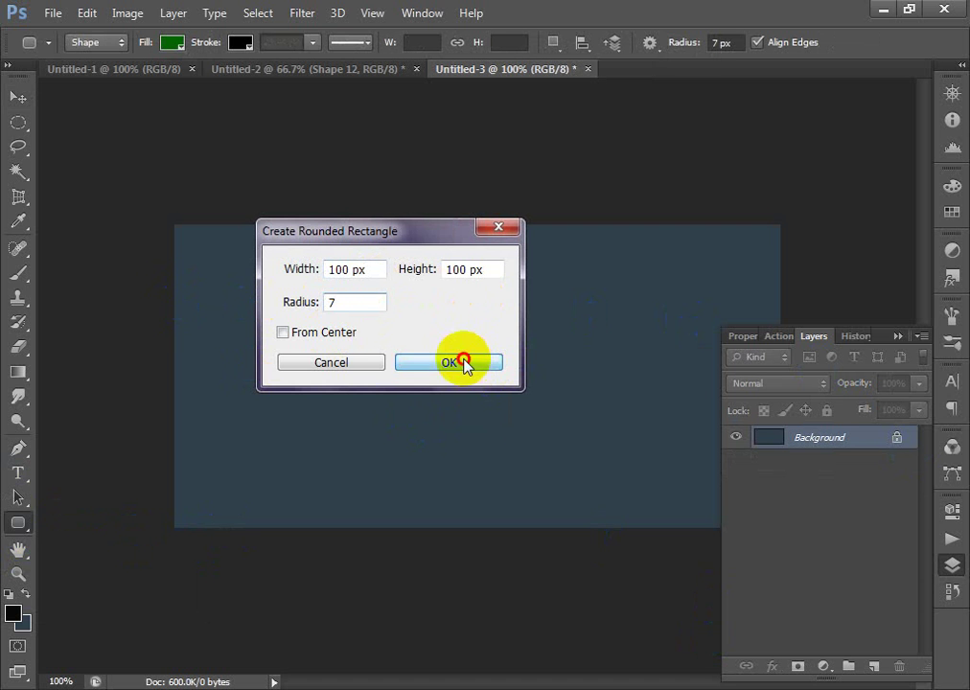
left_click(240, 44)
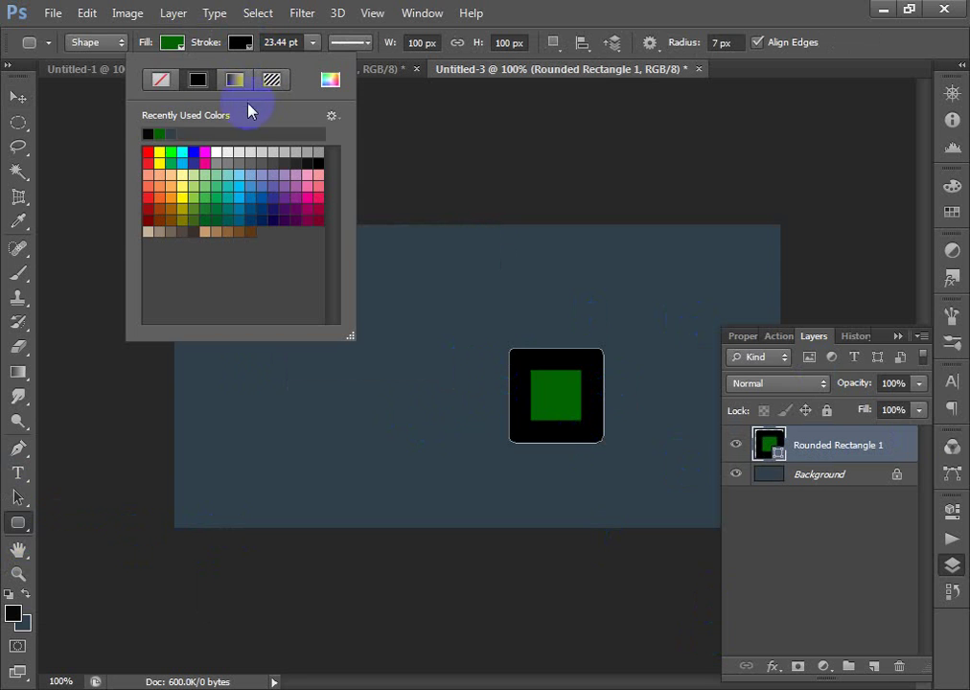
left_click(161, 82)
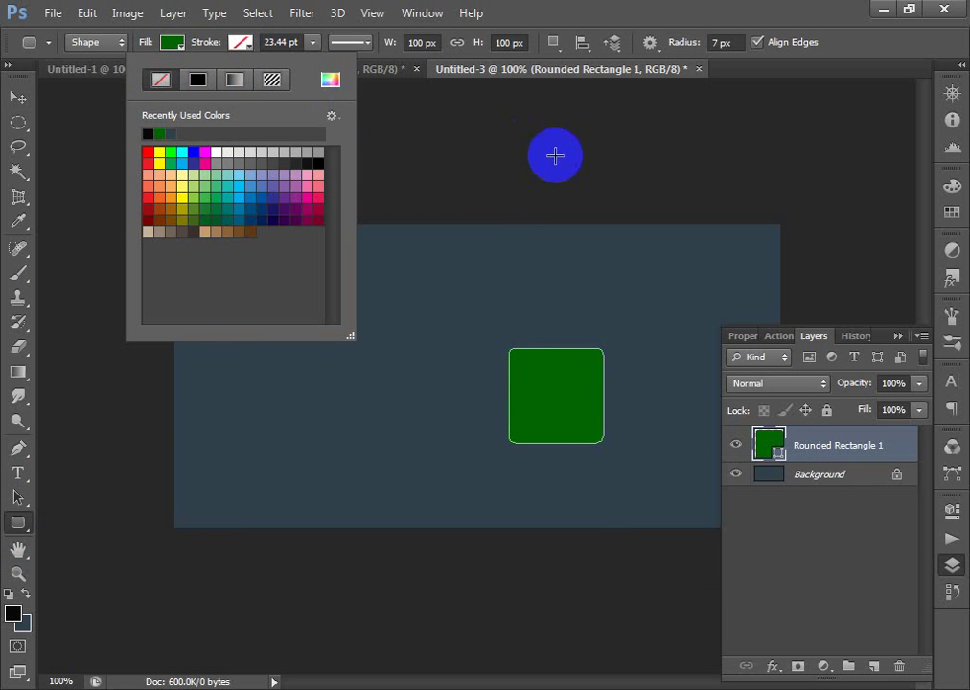
Step: Rotate the green rounded rectangle by 45° with Free Transform and apply the transformation
left_click(18, 97)
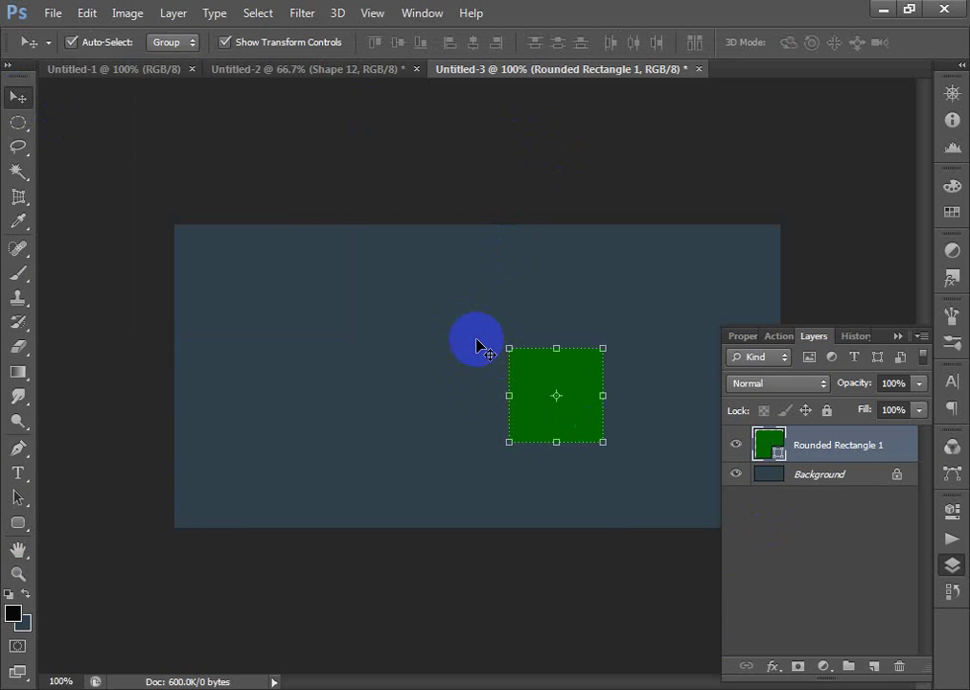
key("ctrl+t")
left_click(457, 42)
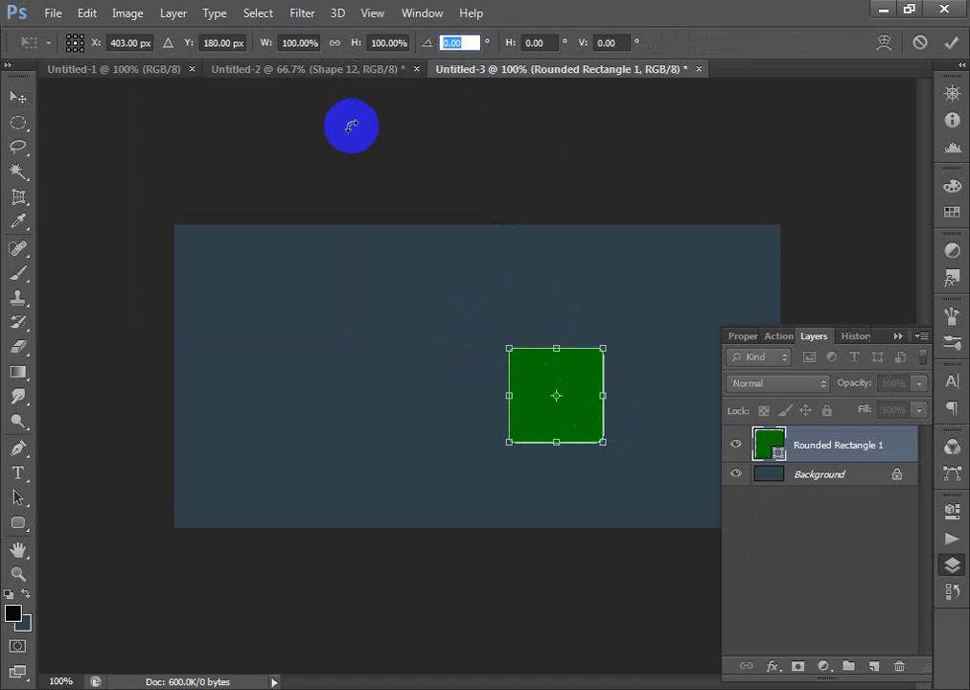
type("45")
left_click(18, 97)
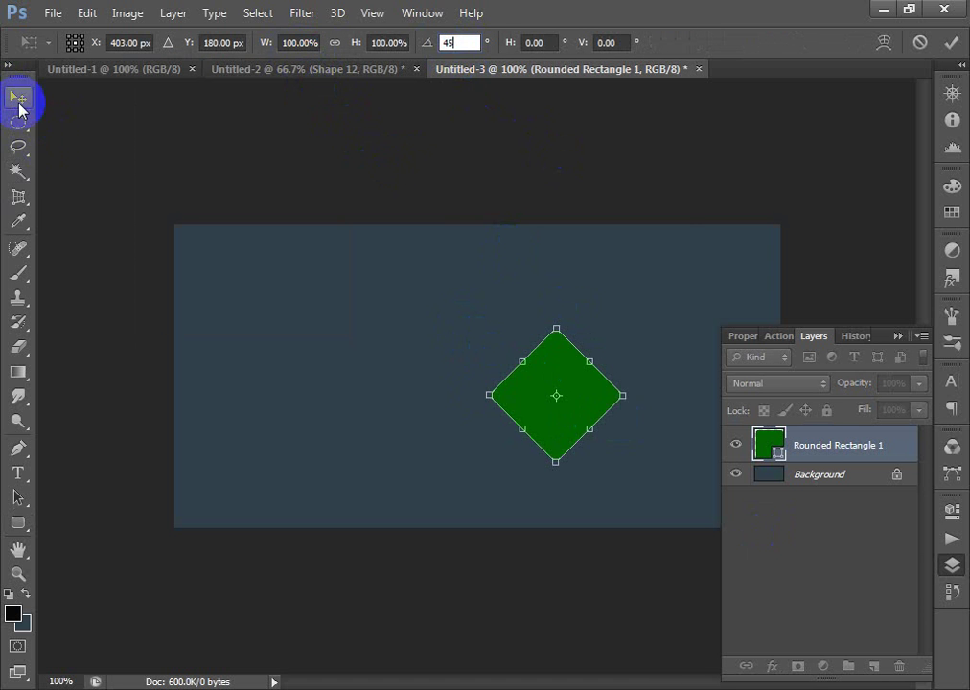
left_click(602, 379)
left_click(411, 279)
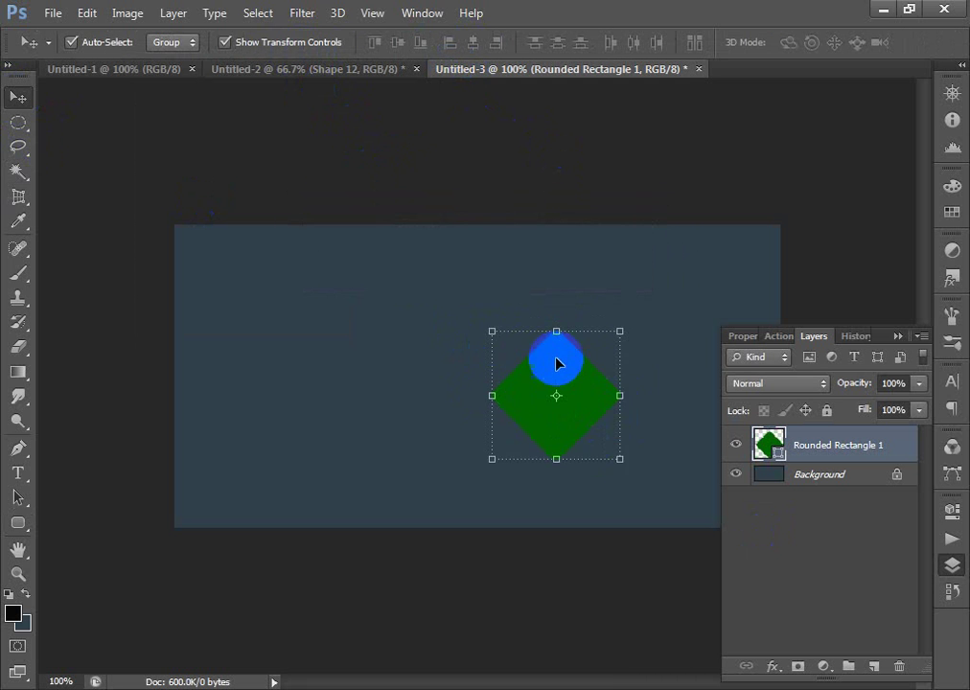
Step: Move the rounded diamond to the canvas's left part and duplicate it three times to form a four-diamond cross with narrow gaps
left_click_drag(556, 363, 213, 395)
left_click_drag(213, 395, 294, 471)
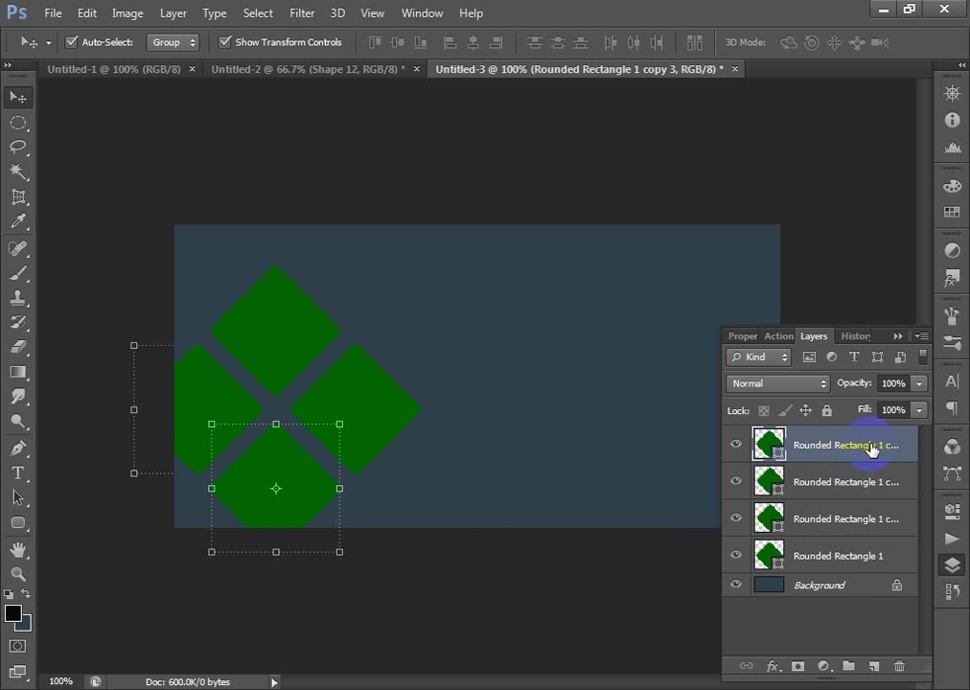
Step: Align the vertical centers of the left and right diamonds and nudge the pair slightly to the left
left_click(858, 556, "ctrl")
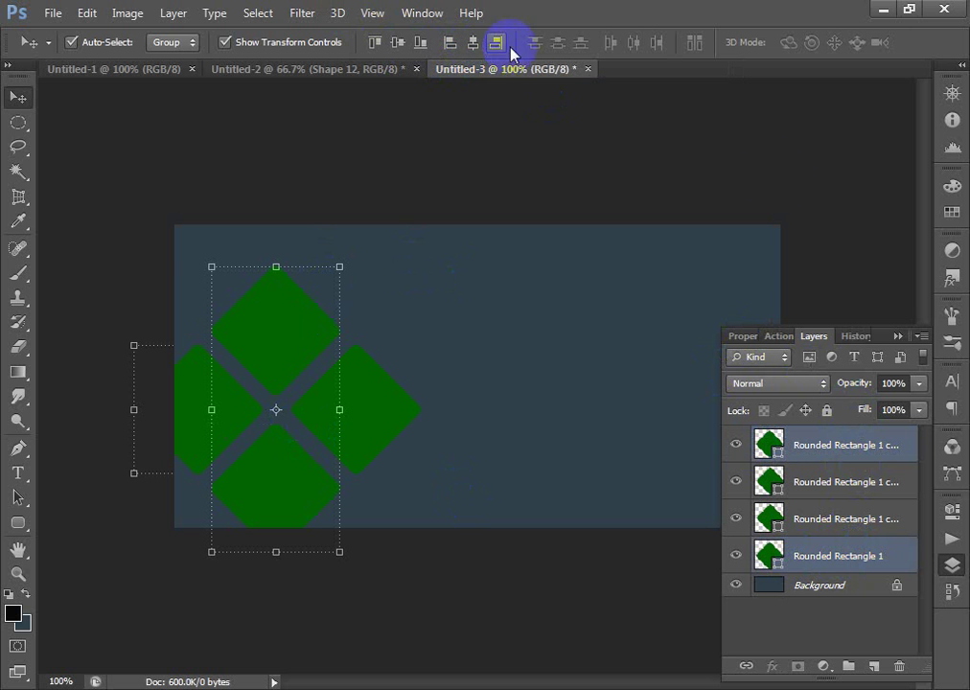
left_click(373, 411)
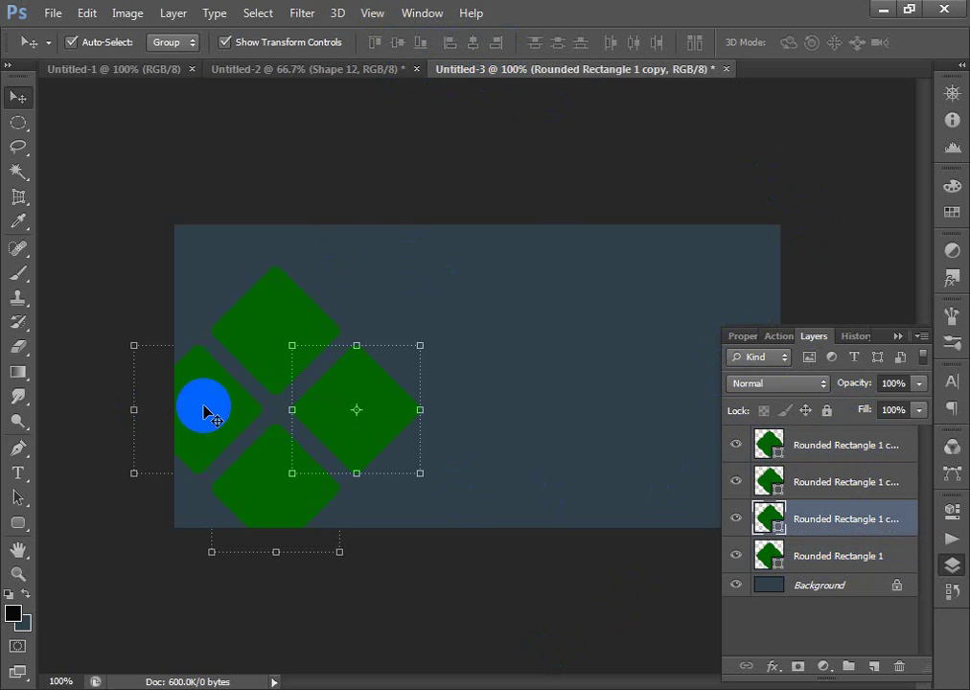
left_click(816, 469, "shift")
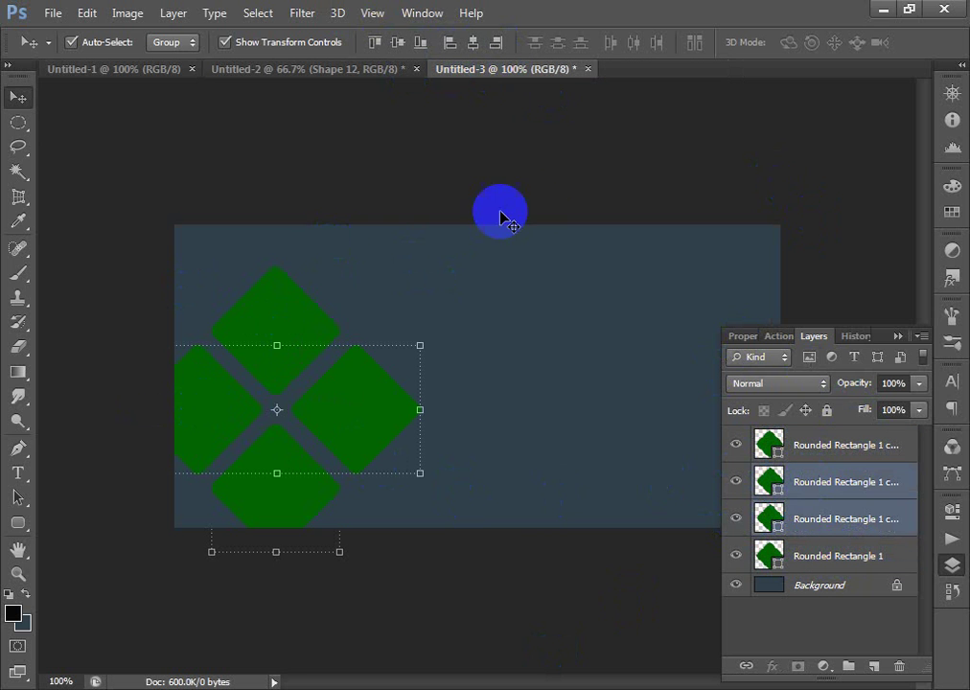
left_click(398, 43)
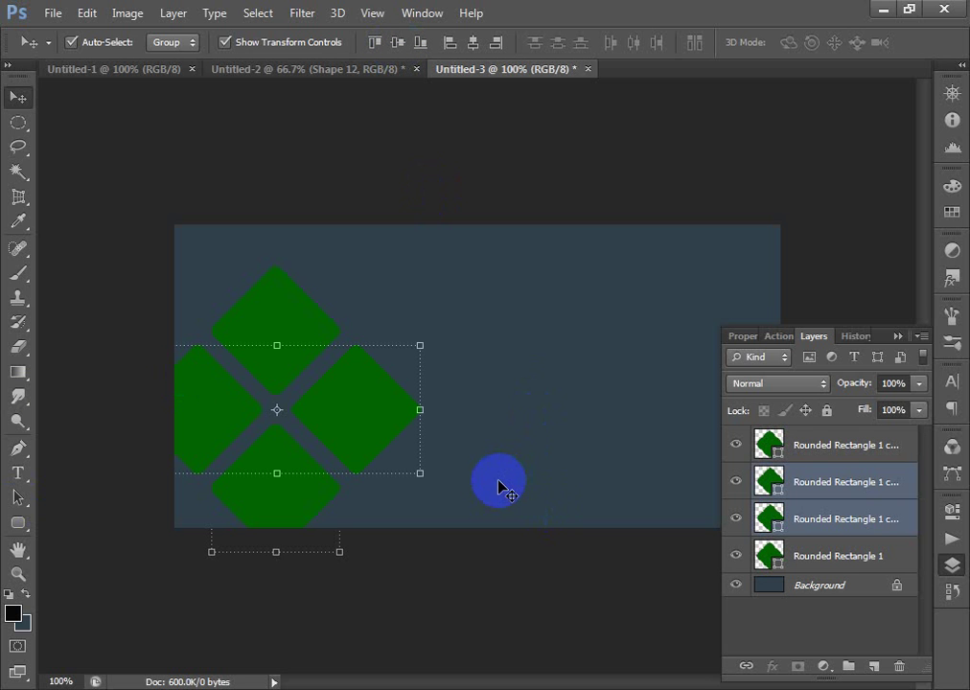
key("Left")
key("Left")
key("Left")
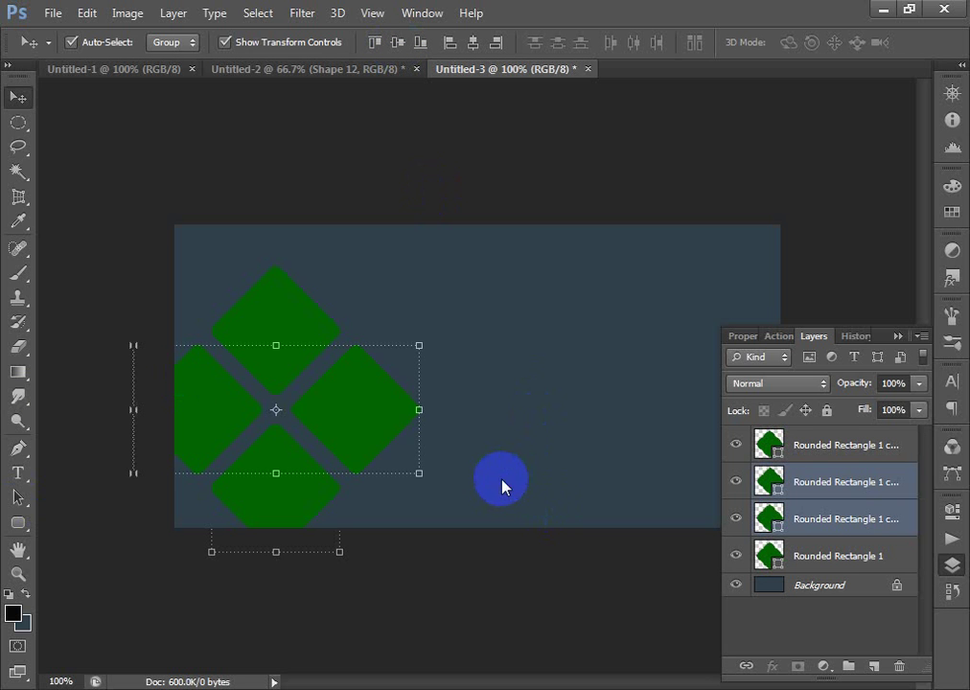
key("Right")
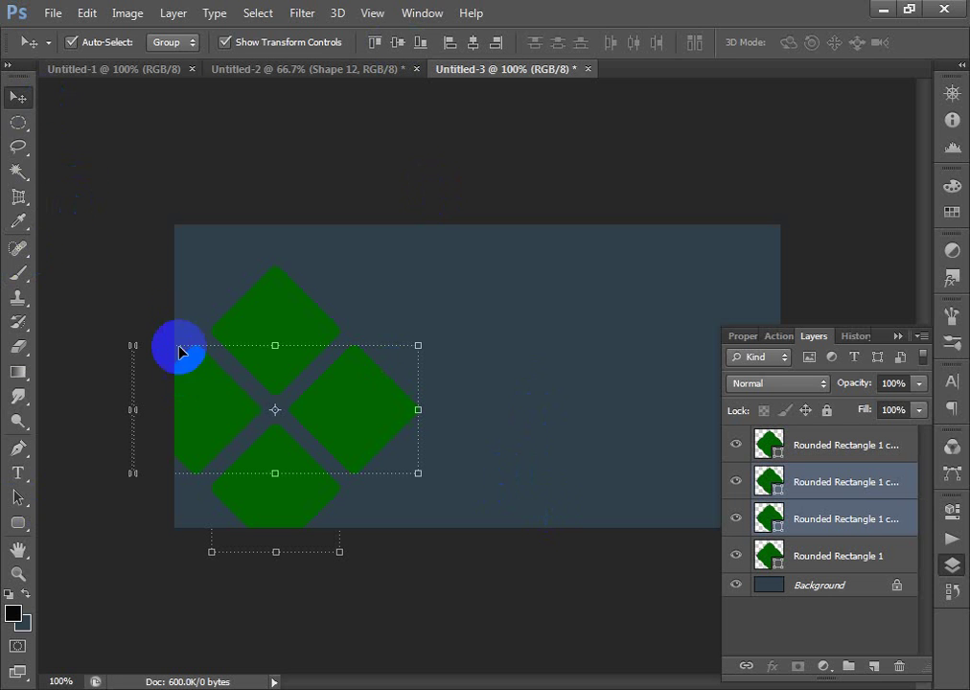
Step: Select all four rounded diamonds, move them up and to the right, and enlarge them together beyond the canvas height
left_click(838, 556, "ctrl")
left_click(847, 447, "ctrl")
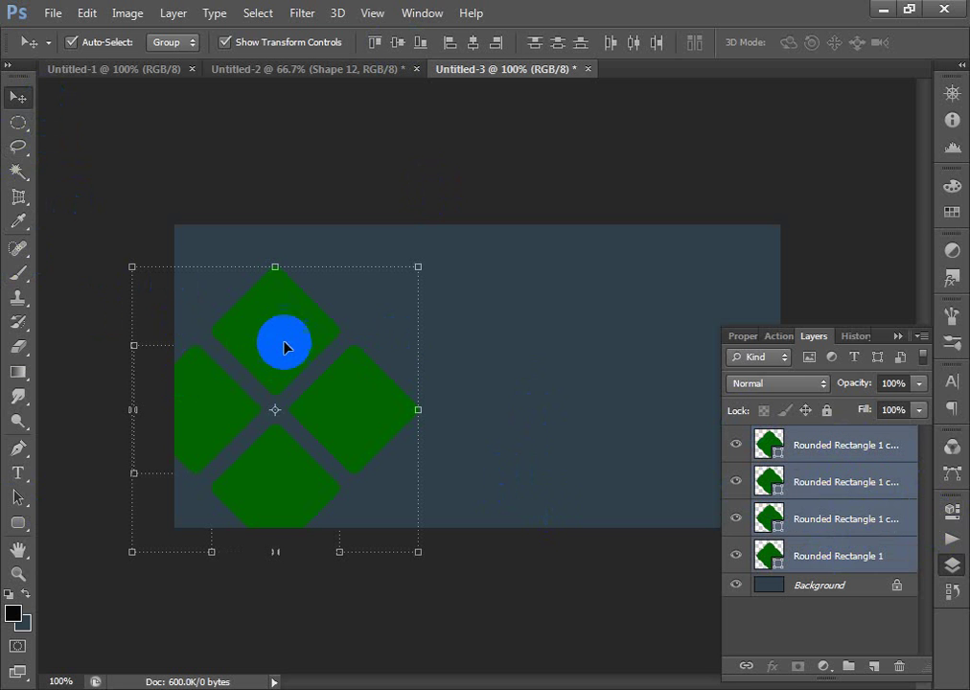
left_click_drag(285, 347, 325, 310)
left_click_drag(452, 522, 471, 525)
left_click_drag(386, 364, 399, 367)
left_click_drag(480, 526, 531, 579)
mouse_move(412, 373)
left_mouse_down()
mouse_move(429, 372)
mouse_move(415, 378)
left_mouse_up()
key("Return")
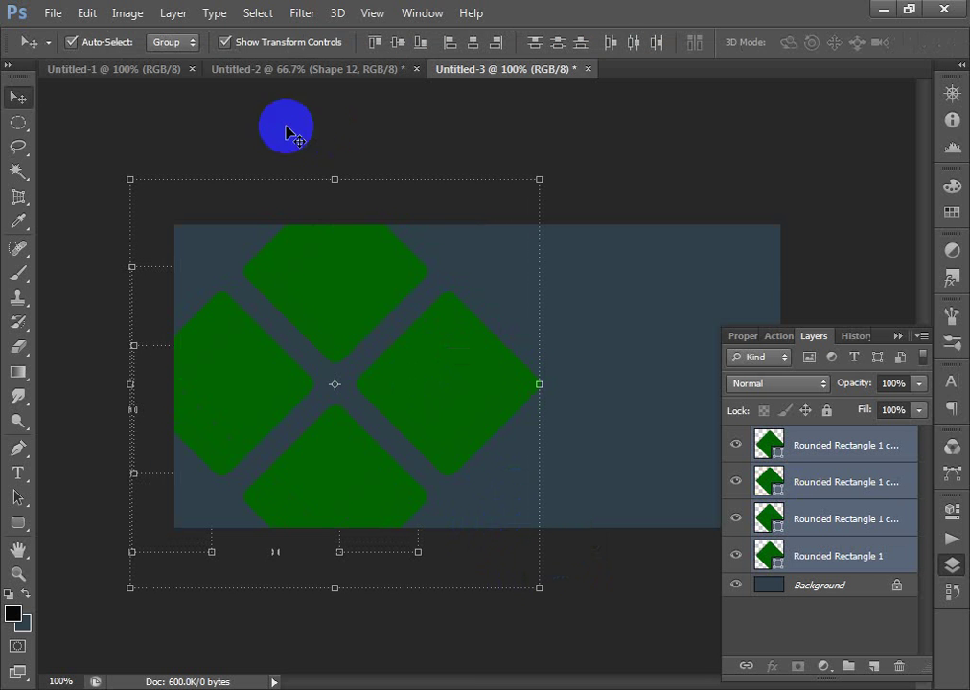
Step: Scale the four diamonds down together so they fit within the canvas near its left edge
left_click_drag(537, 587, 453, 533)
mouse_move(395, 380)
left_mouse_down()
mouse_move(389, 389)
mouse_move(392, 382)
left_mouse_up()
double_click(392, 381)
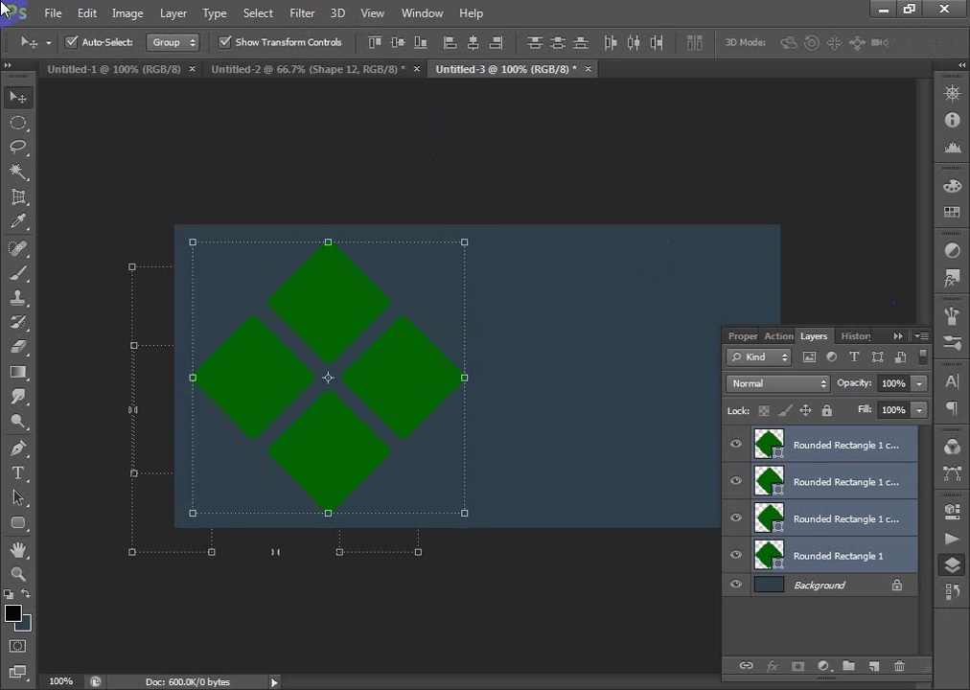
Step: Open the image file tom Cruise.jpg as a separate document
left_click(52, 15)
left_click(67, 52)
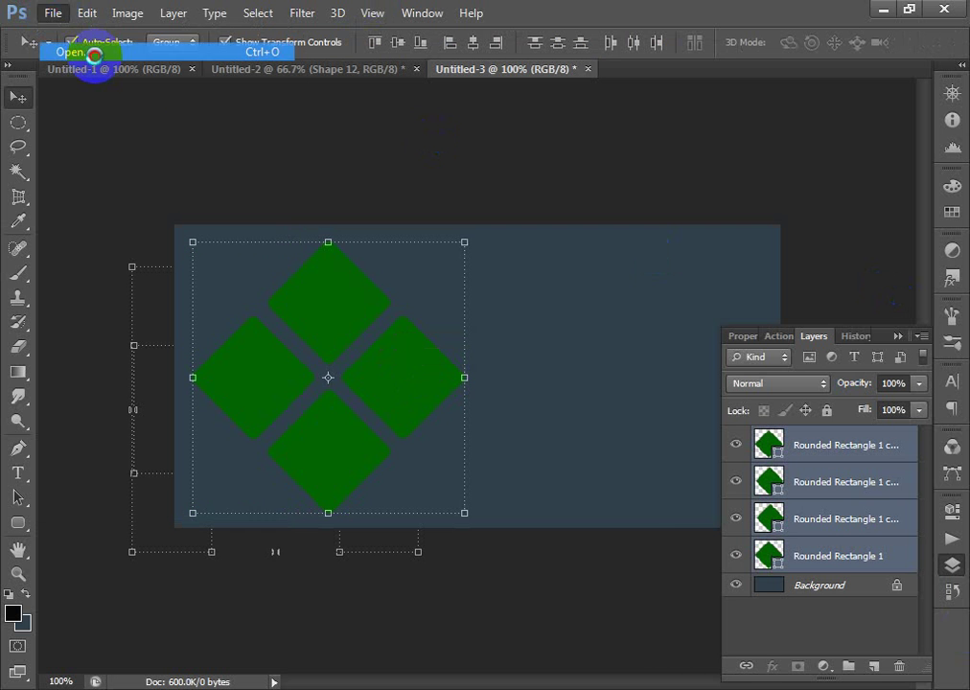
left_click_drag(729, 238, 747, 438)
left_click(561, 434)
double_click(560, 434)
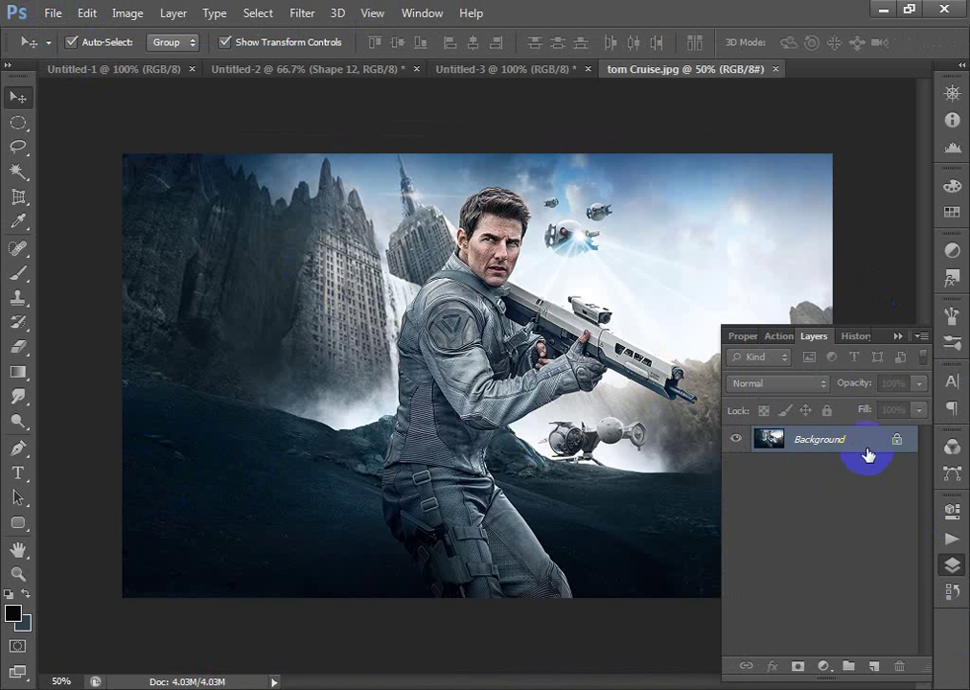
Step: Copy the photo into the Untitled-3 document as a layer above the four rounded diamonds
left_click(21, 97)
left_click(491, 230)
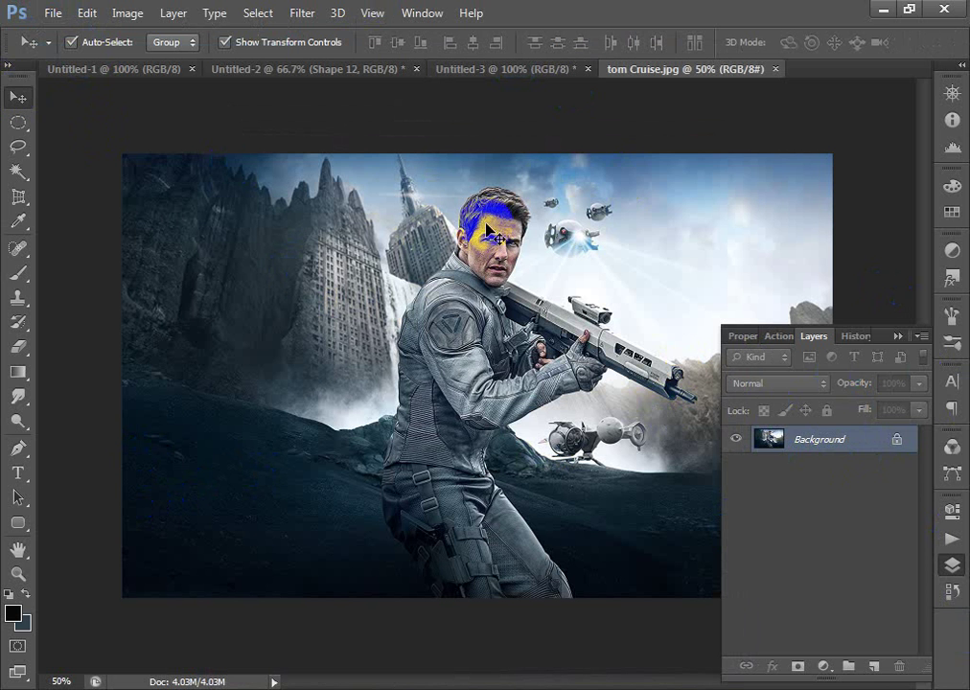
left_click(15, 93)
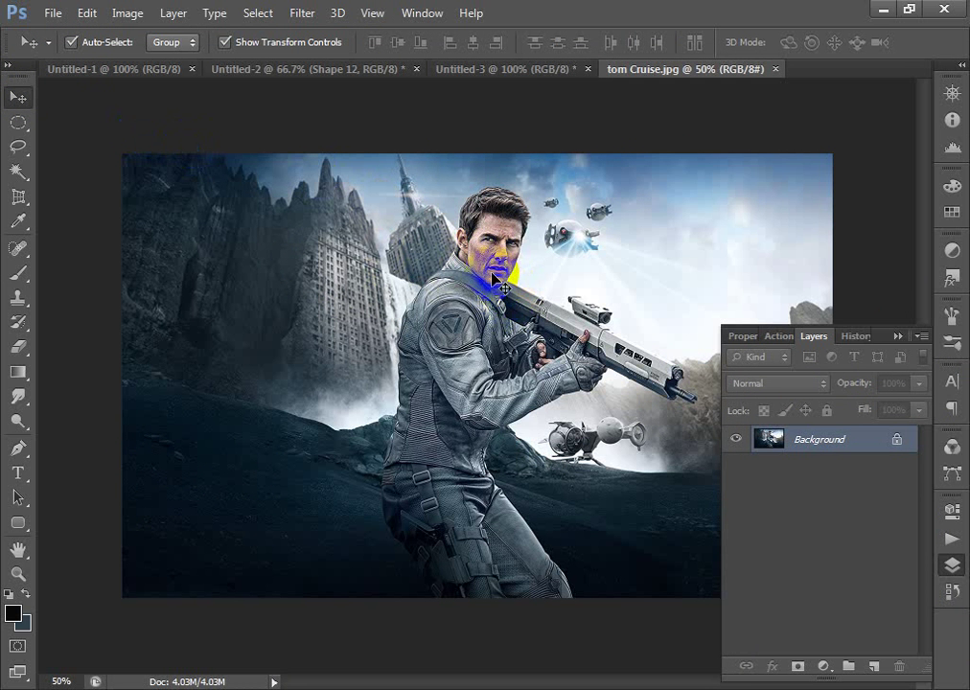
left_click_drag(493, 280, 403, 312)
left_click_drag(327, 374, 326, 379)
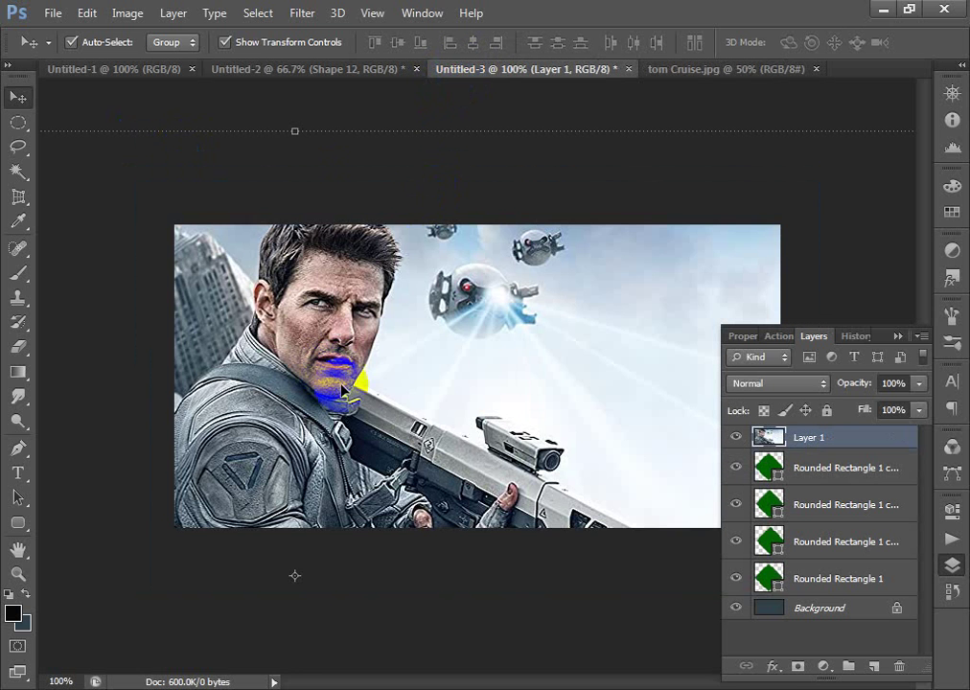
Step: Scale the photo layer down to about 46% and position it over the area of the four diamonds
key("ctrl+minus")
key("ctrl+minus")
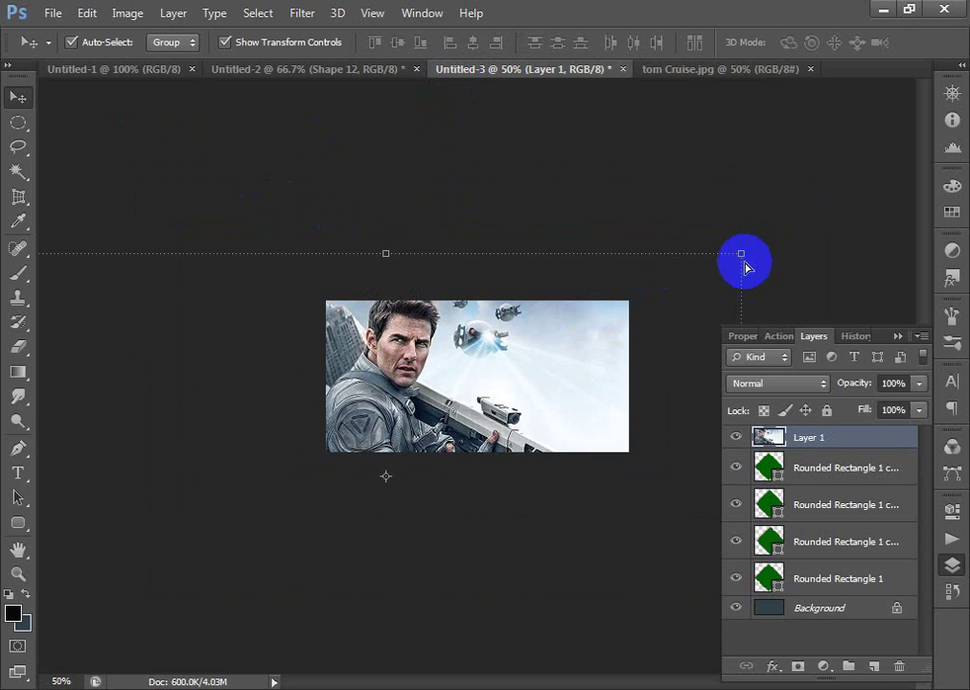
key("ctrl+t")
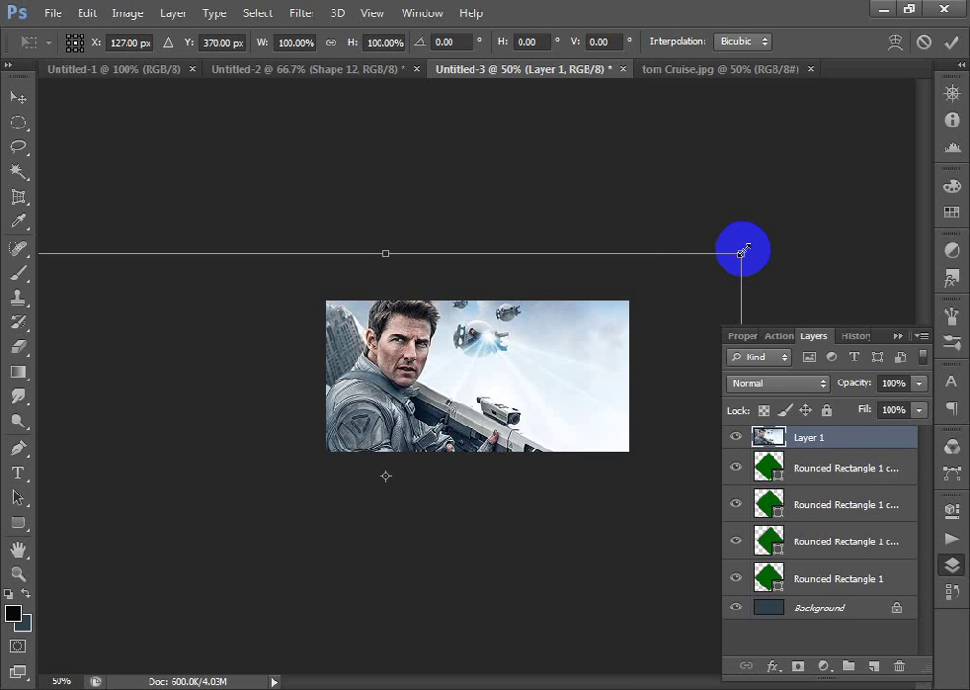
left_click_drag(742, 252, 593, 346)
left_click_drag(499, 390, 465, 343)
left_click_drag(603, 311, 558, 341)
left_click_drag(471, 371, 472, 351)
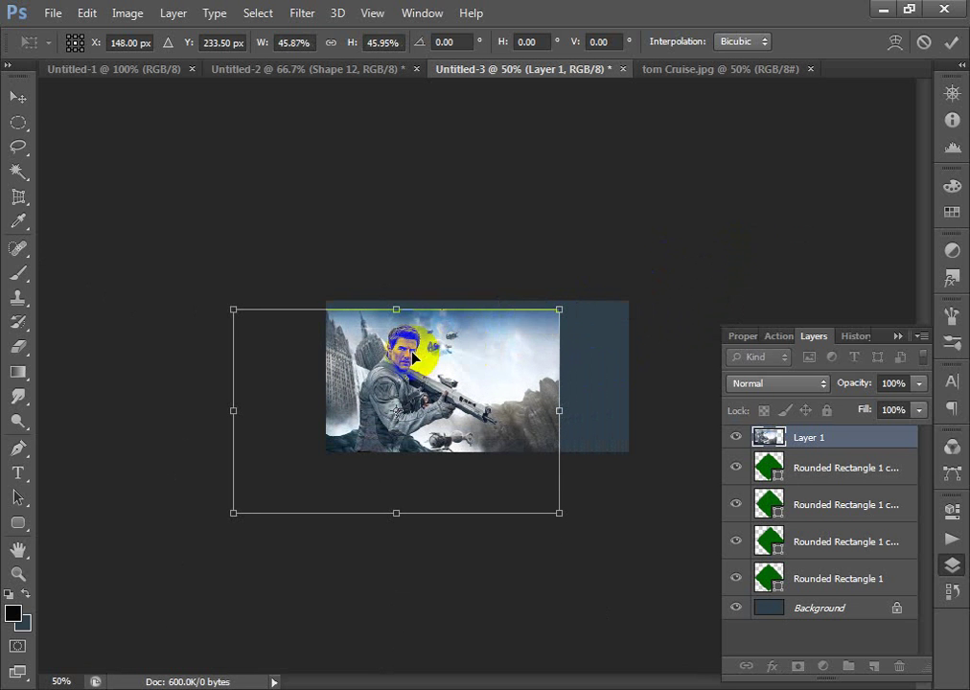
key("Return")
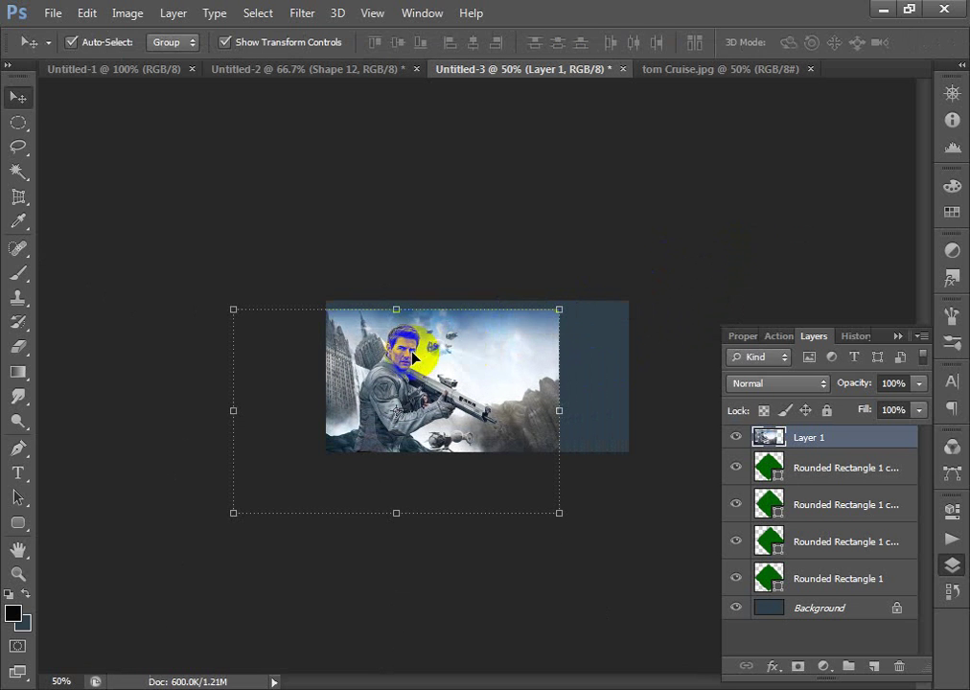
right_click(844, 437)
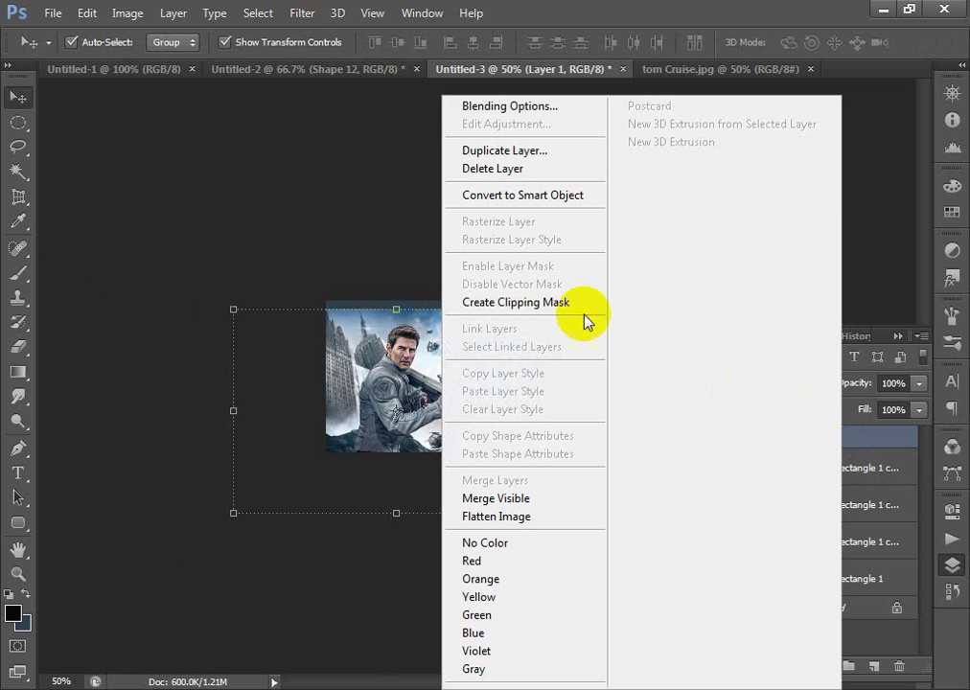
left_click(504, 305)
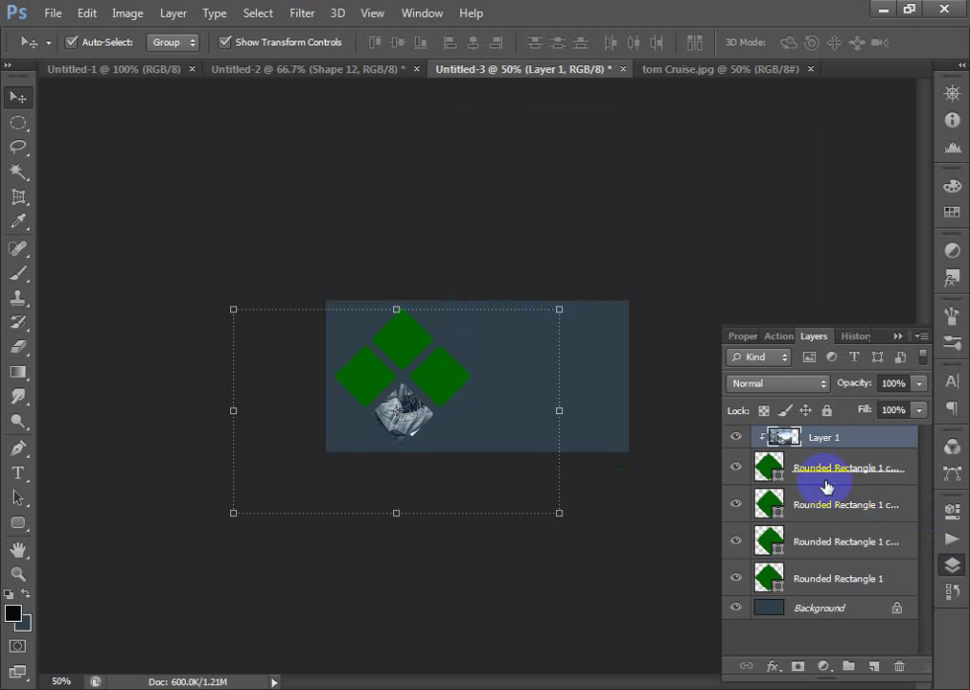
key("ctrl+alt+g")
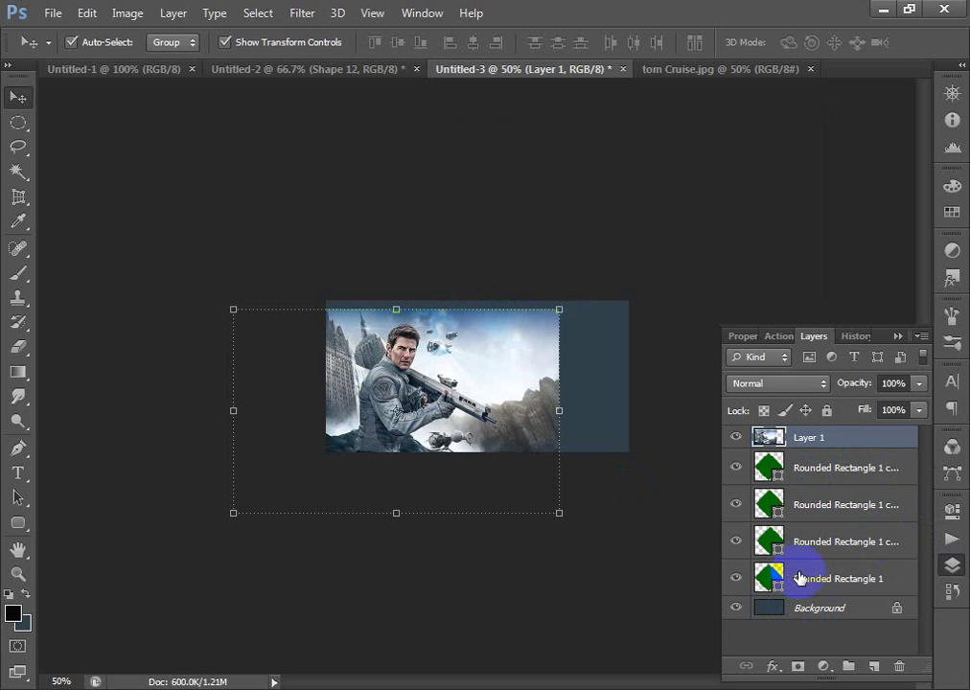
Step: Select the four Rounded Rectangle layers without the photo layer and put them into a group
left_click(824, 574, "ctrl")
left_click(828, 541, "ctrl")
left_click(840, 506, "ctrl")
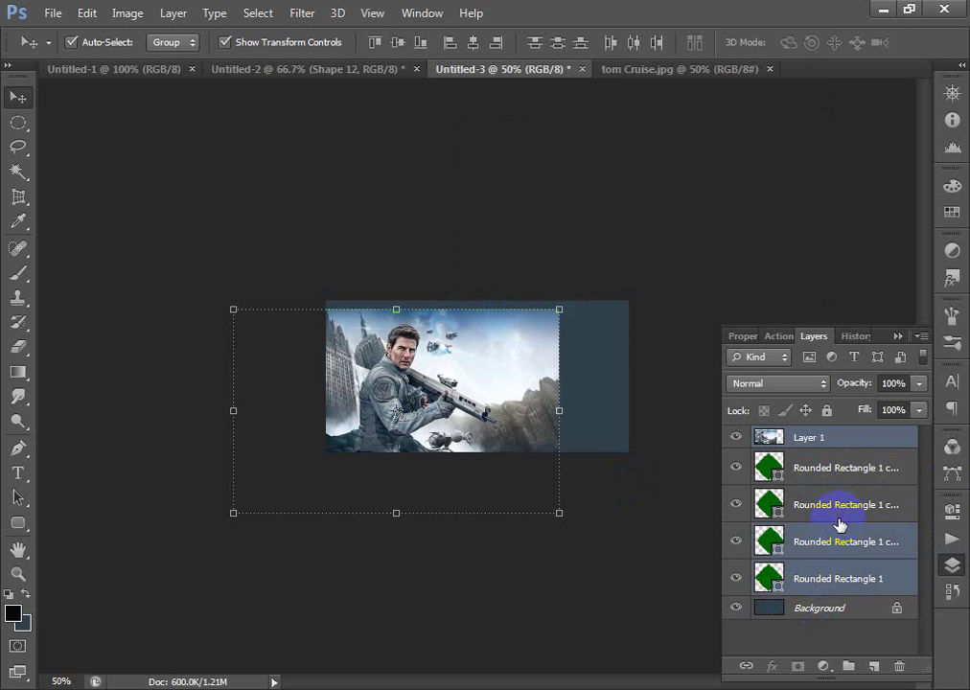
left_click(840, 523, "ctrl")
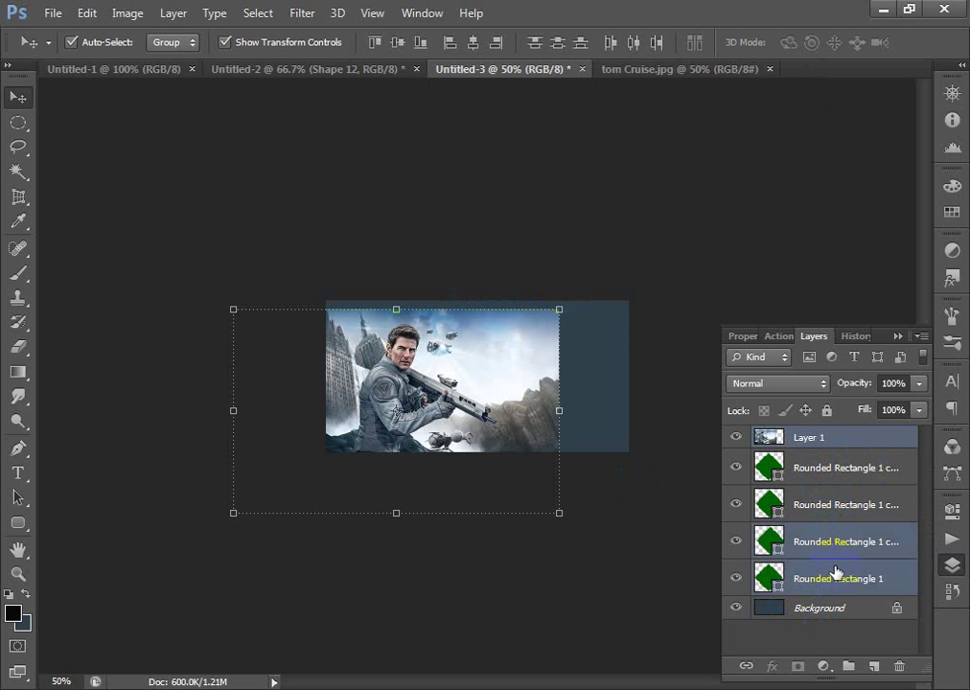
left_click(844, 501, "ctrl")
left_click(843, 504, "ctrl")
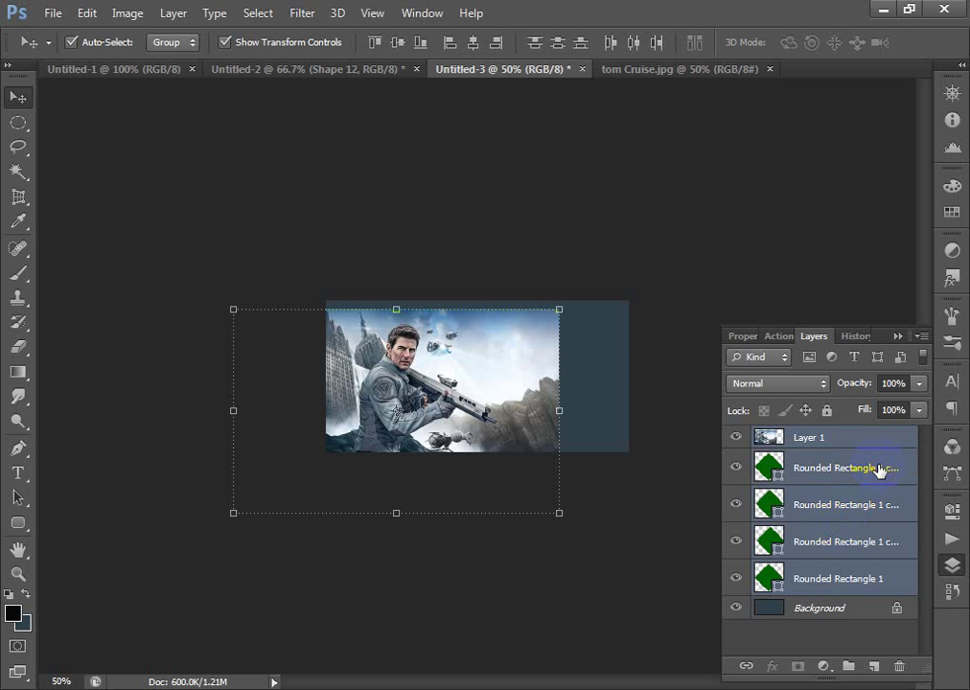
left_click(842, 438, "ctrl")
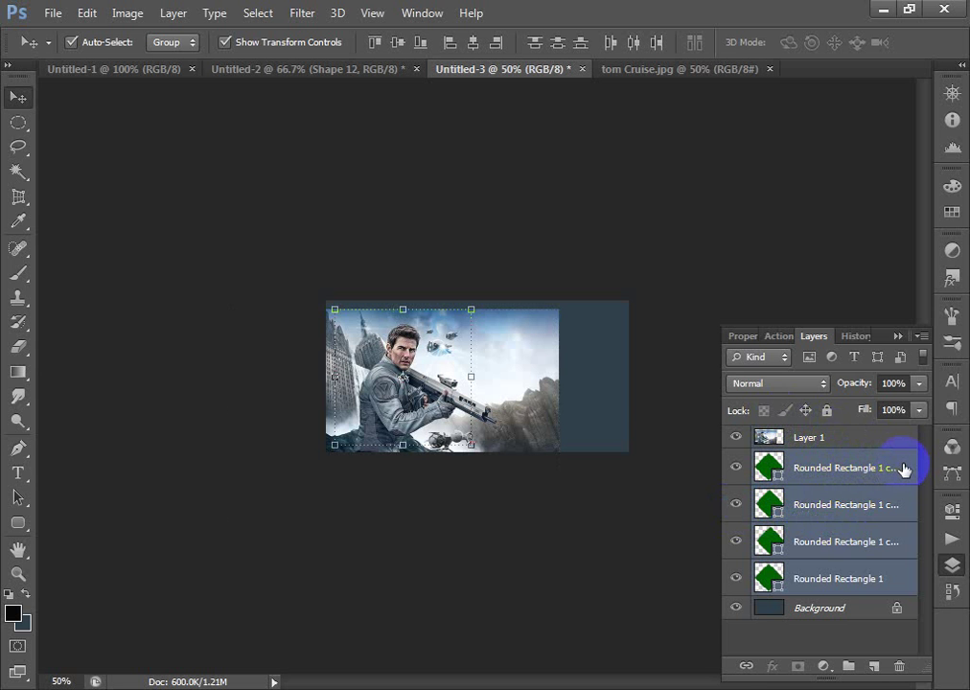
left_click_drag(905, 466, 849, 662)
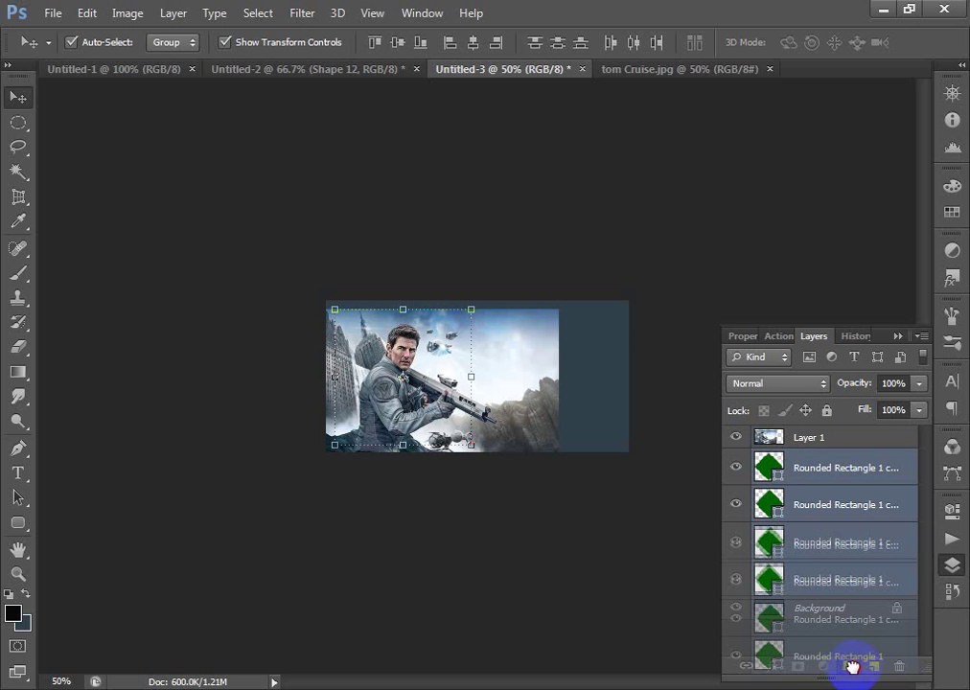
left_click_drag(851, 666, 851, 668)
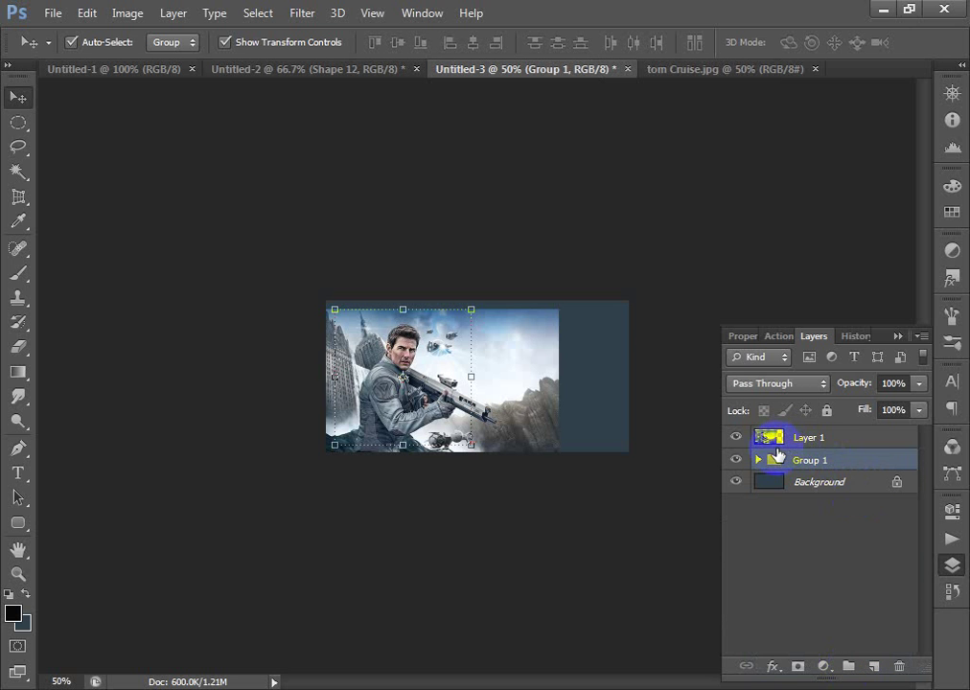
Step: Create a clipping mask that clips the photo in Layer 1 to the group of diamonds
left_click(848, 443)
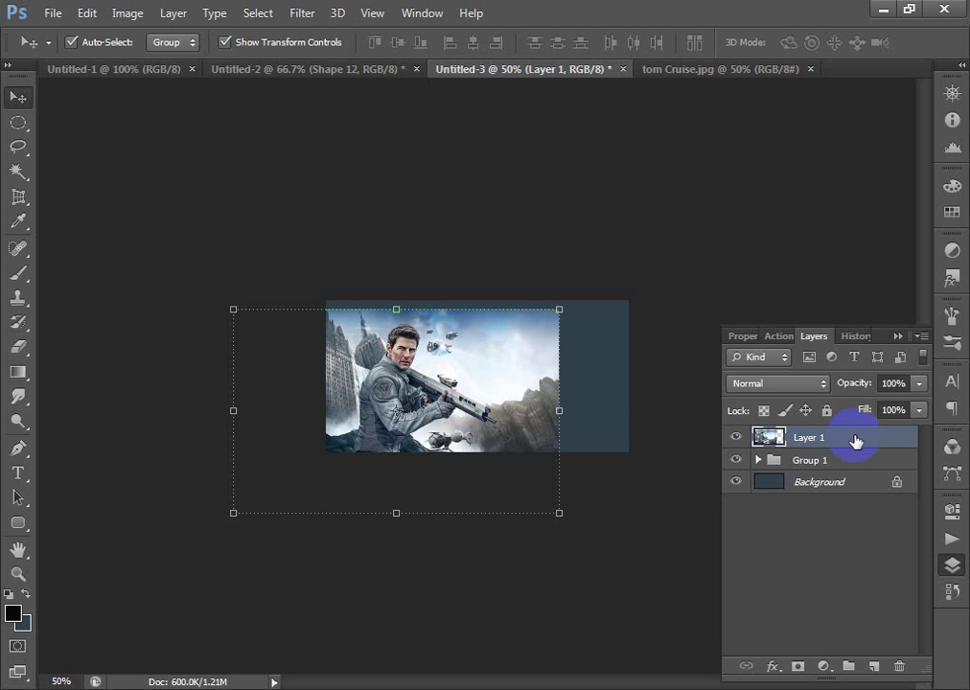
right_click(855, 439)
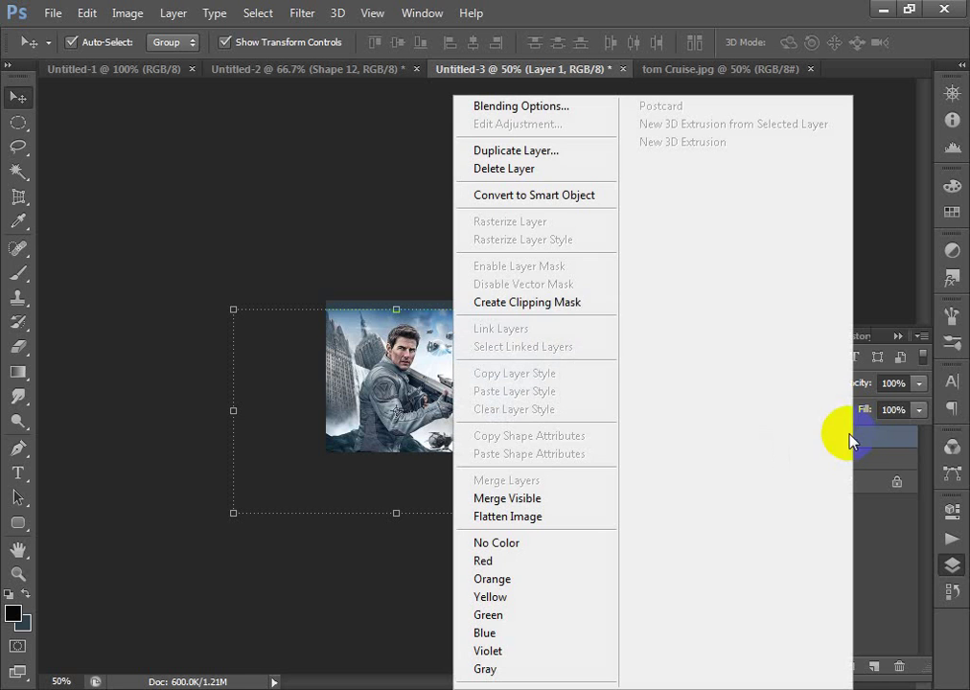
left_click(484, 304)
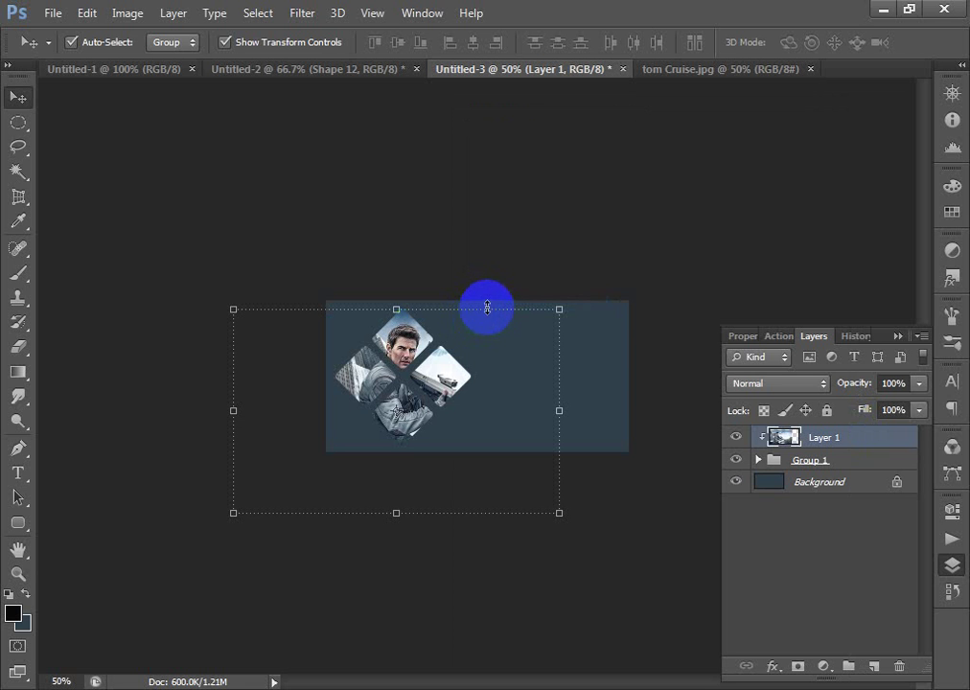
Step: Move the clipped photo slightly up and enlarge it to about 112% around its center
mouse_move(439, 370)
left_mouse_down()
mouse_move(451, 372)
mouse_move(442, 364)
left_mouse_up()
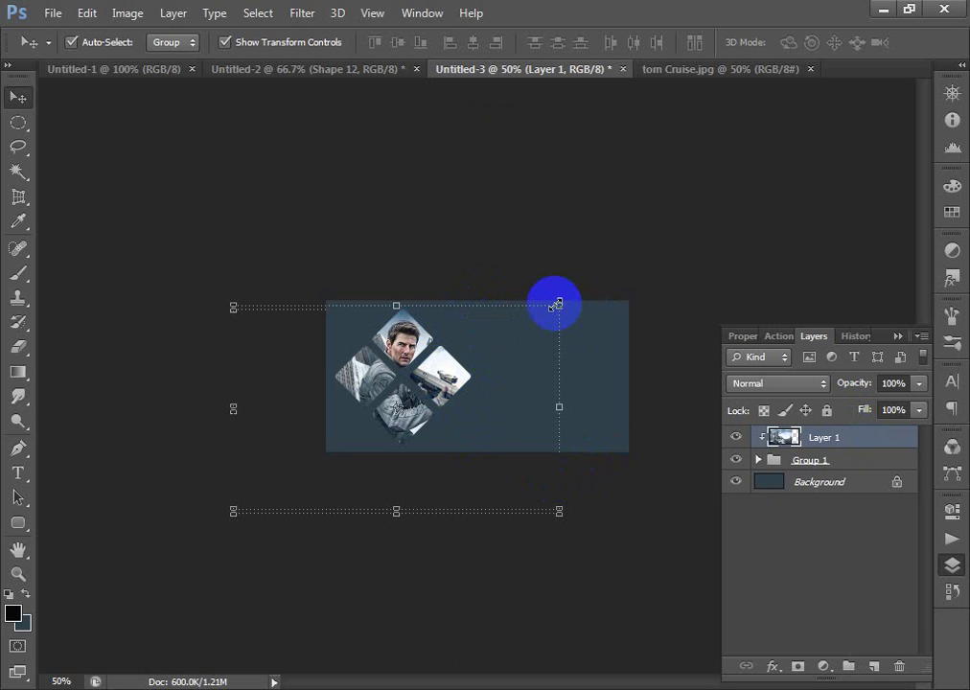
left_click_drag(559, 509, 576, 521)
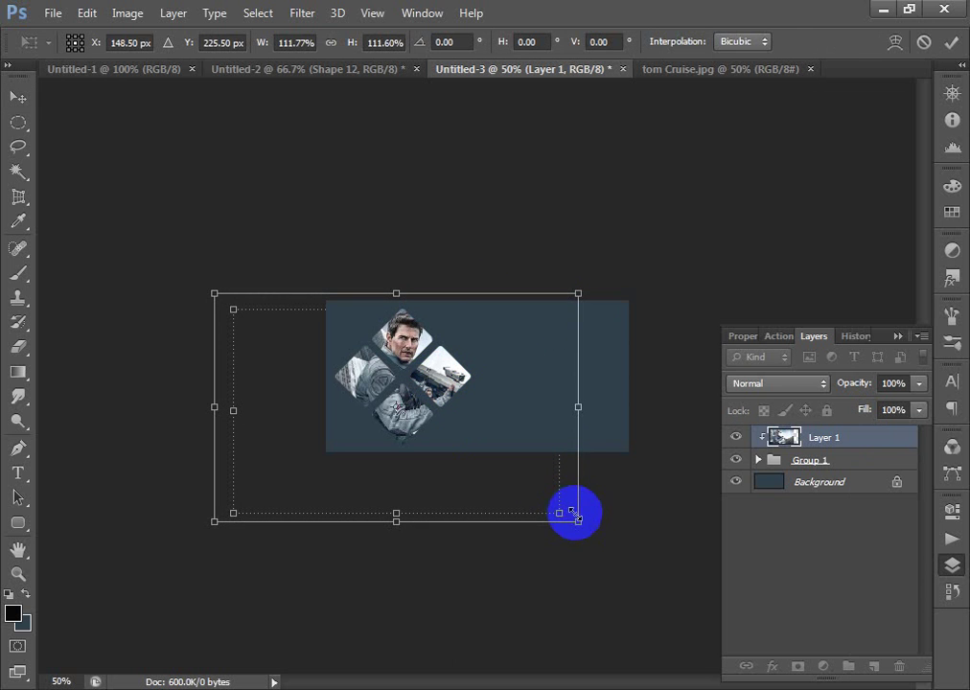
double_click(417, 376)
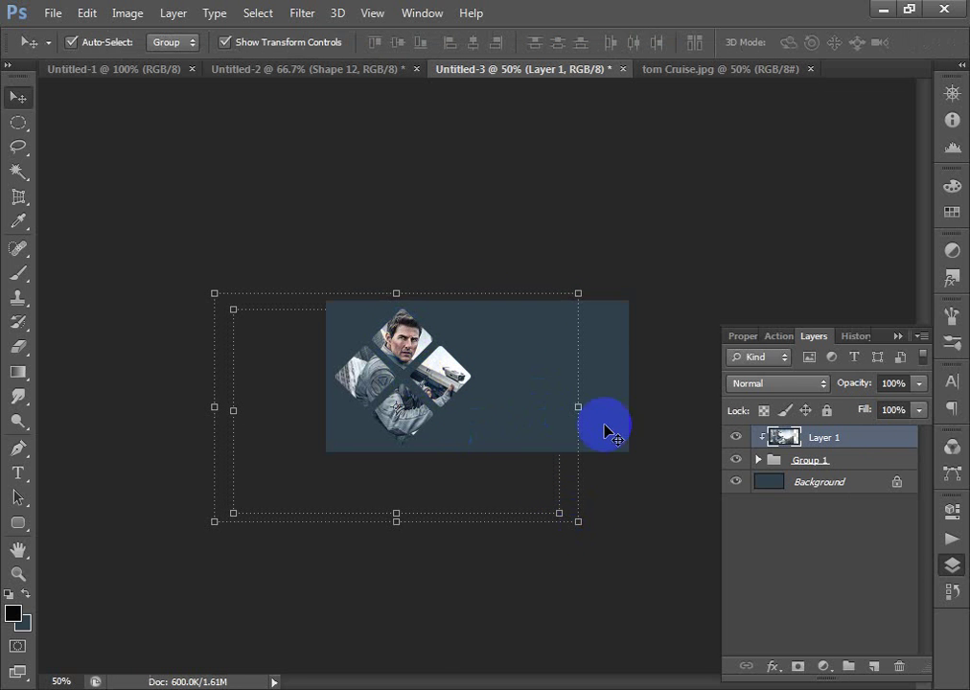
Step: Scale the clipped photo down to about 77% and move it up to cover the top diamond
left_click_drag(261, 227, 627, 580)
left_click(417, 382)
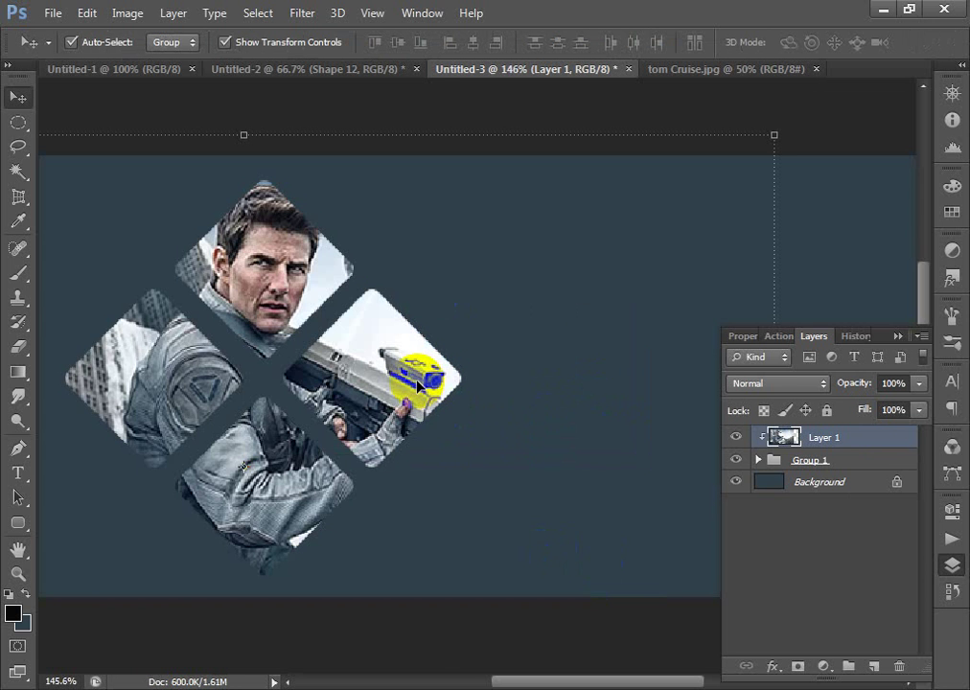
key("ctrl+minus")
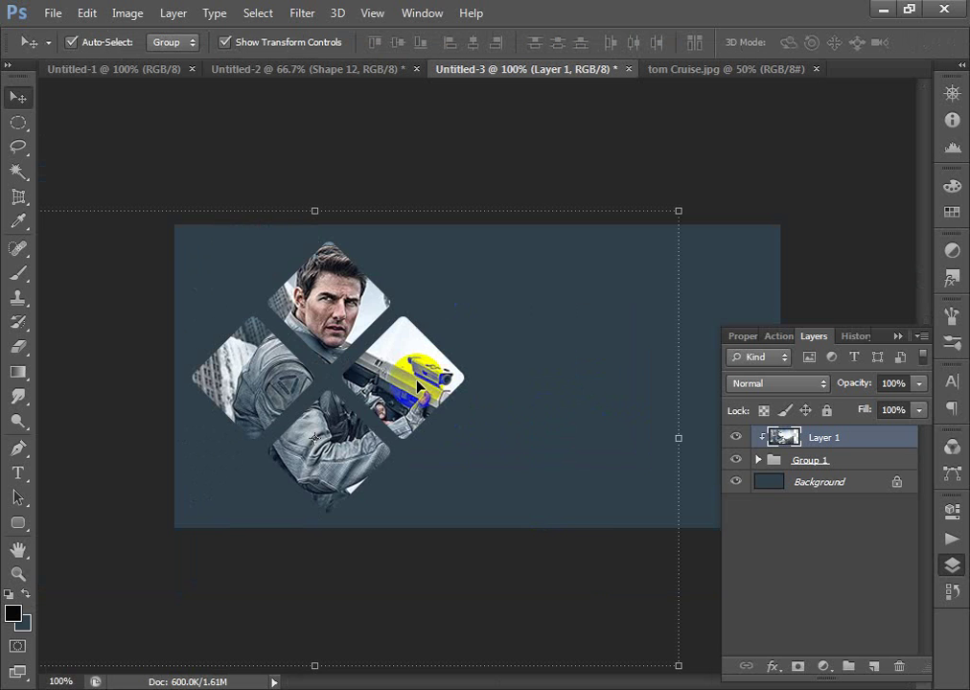
key("ctrl+minus")
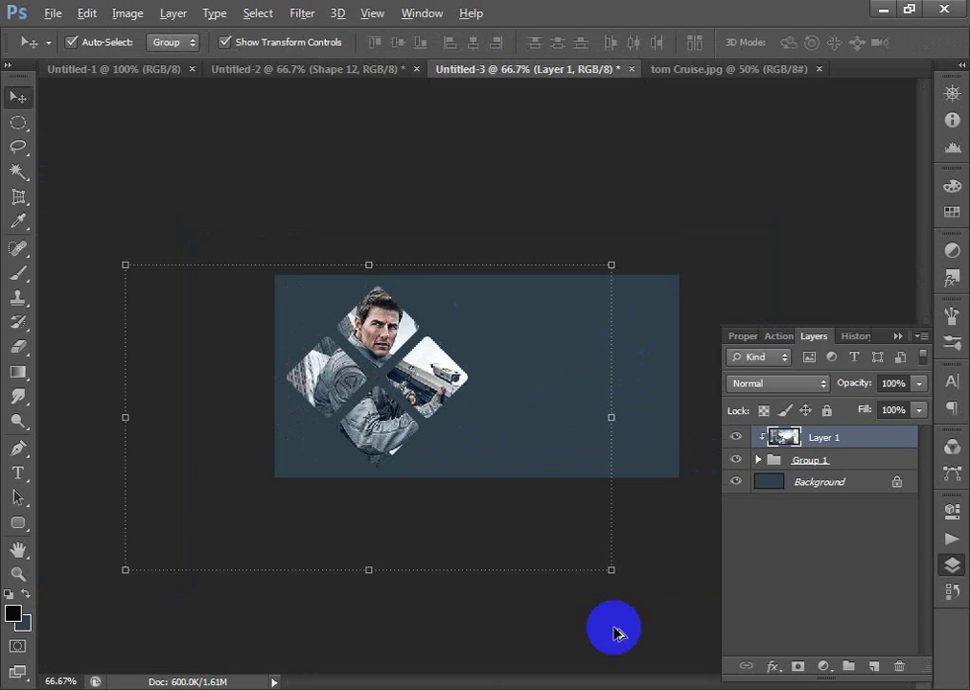
left_click_drag(610, 569, 559, 520)
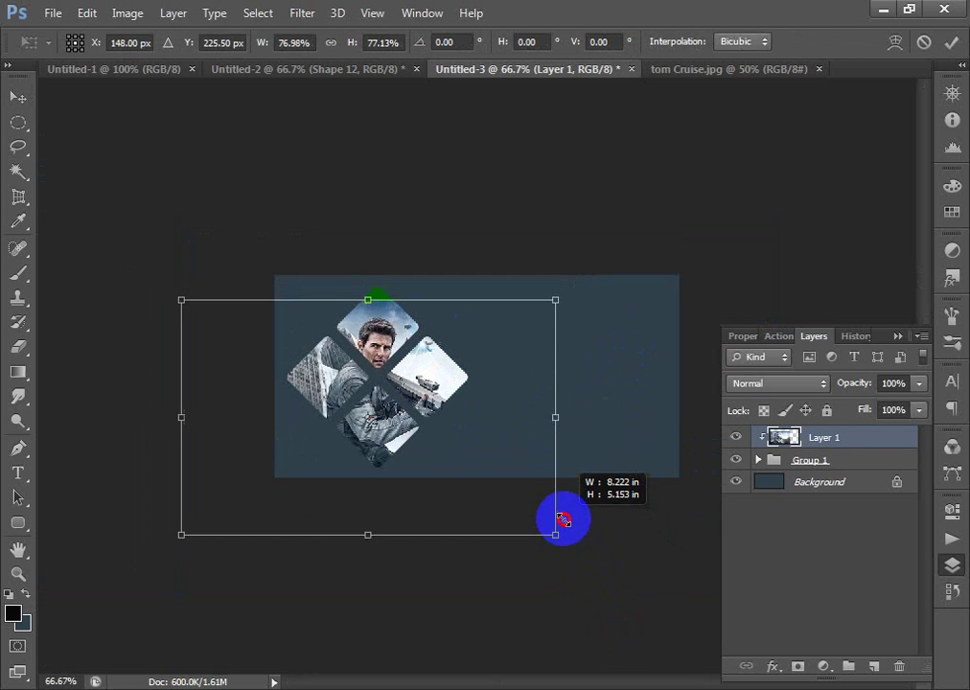
left_click_drag(412, 349, 412, 336)
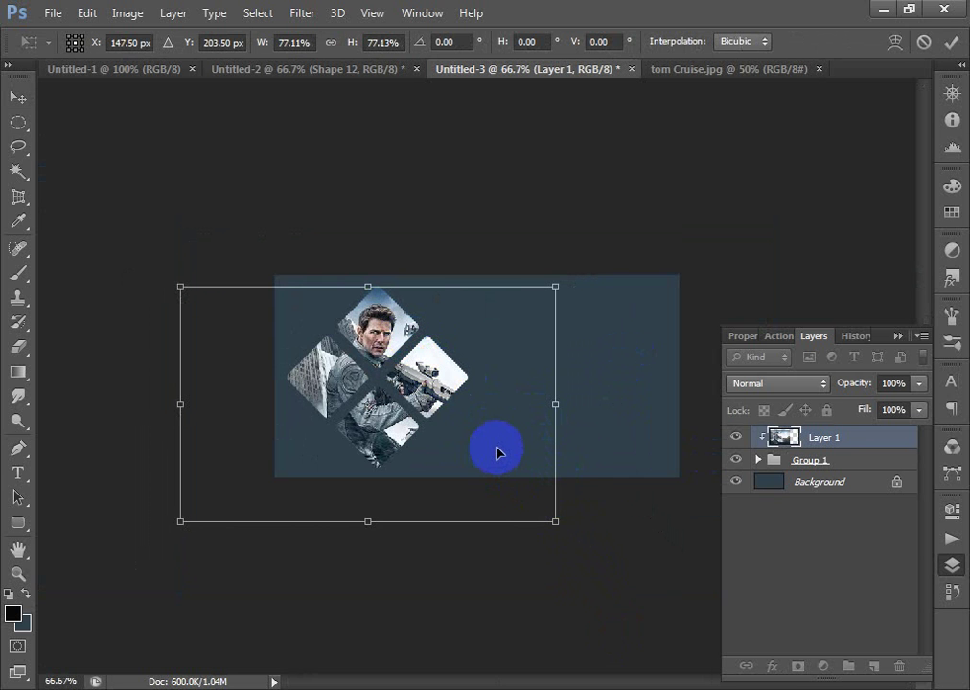
Step: Nudge the photo left and up to X 128.50 px, Y 193.50 px within the diamonds and apply the transform
key("Left")
key("Left")
key("Left")
key("Left")
key("Left")
key("Left")
key("Left")
key("Left")
key("Left")
key("Left")
key("Left")
key("Left")
key("Left")
key("Left")
key("Left")
key("Left")
key("Left")
key("Left")
key("Left")
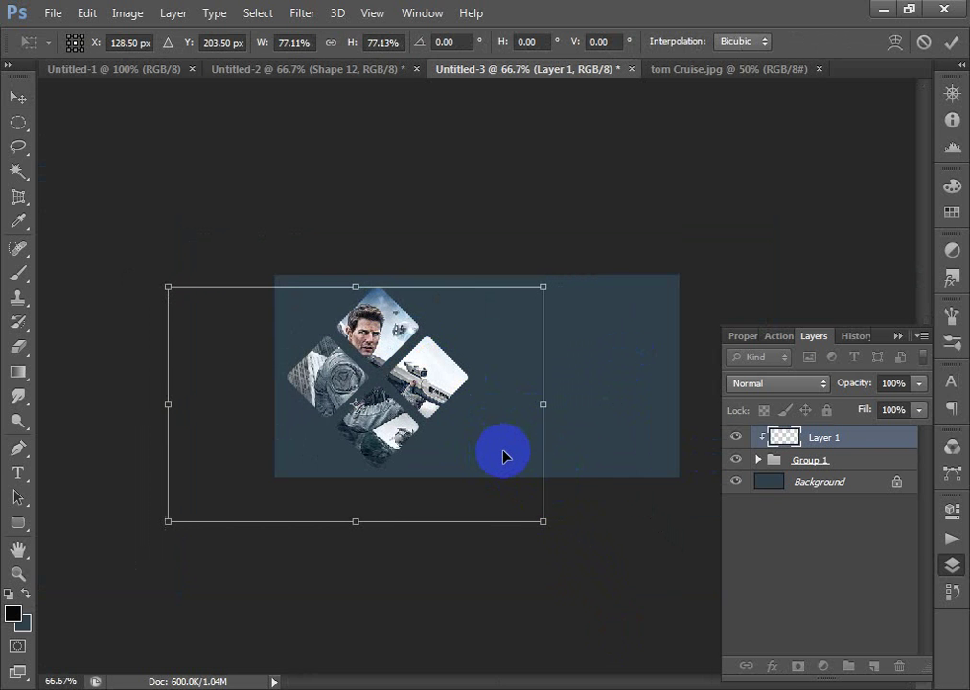
key("Left")
key("Left")
key("Left")
key("Left")
key("Left")
key("Right")
key("Right")
key("Right")
key("Up")
key("Up")
key("Up")
key("Up")
key("Up")
key("Up")
key("Up")
key("Up")
key("Up")
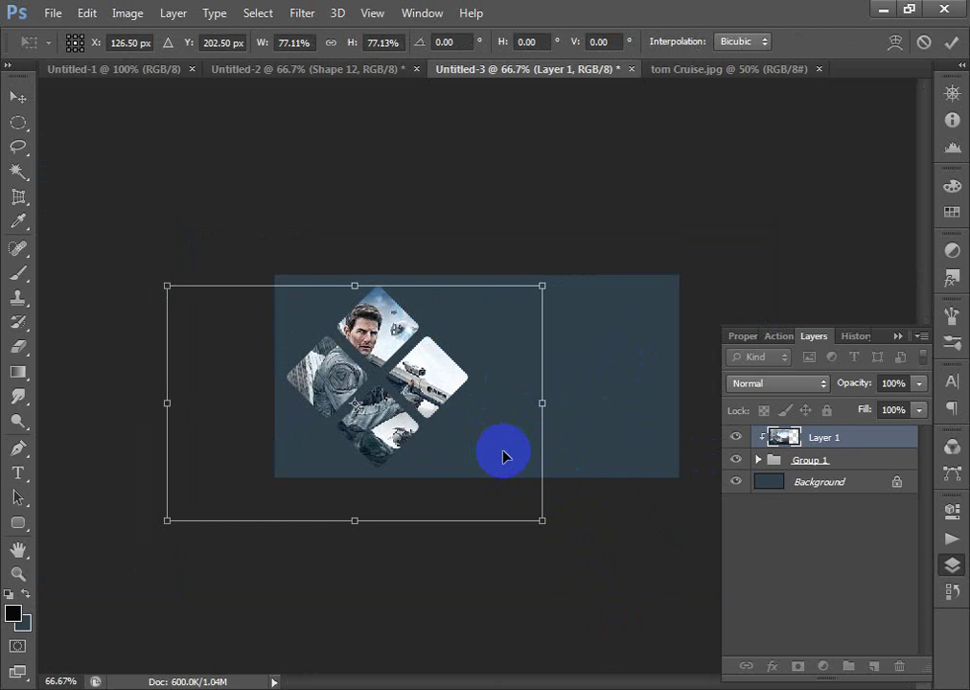
key("Right")
key("Right")
key("Up")
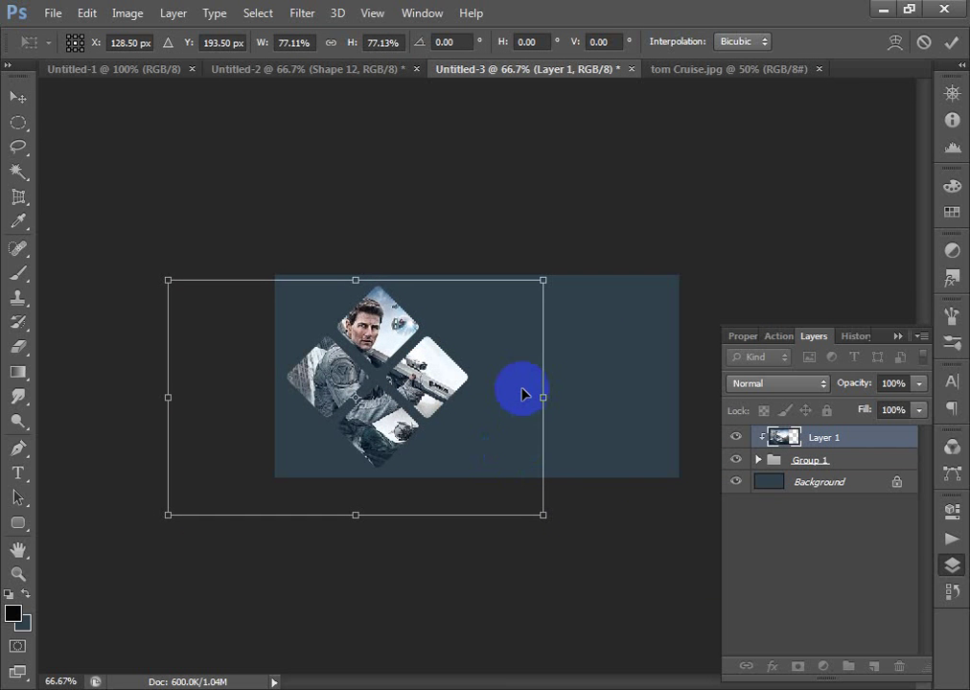
key("Return")
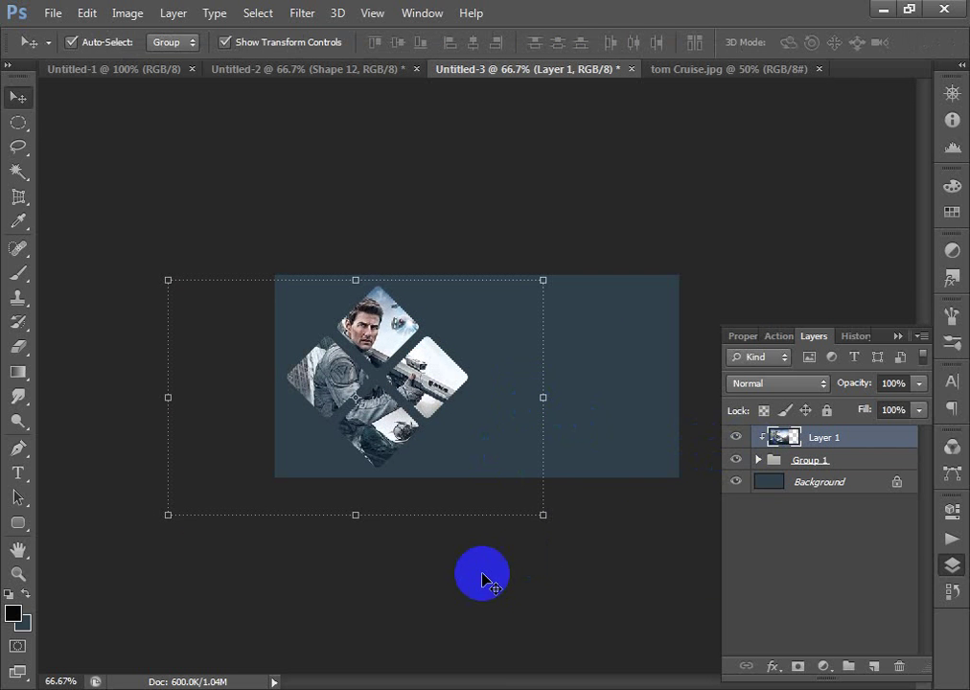
key("ctrl+minus")
key("ctrl+minus")
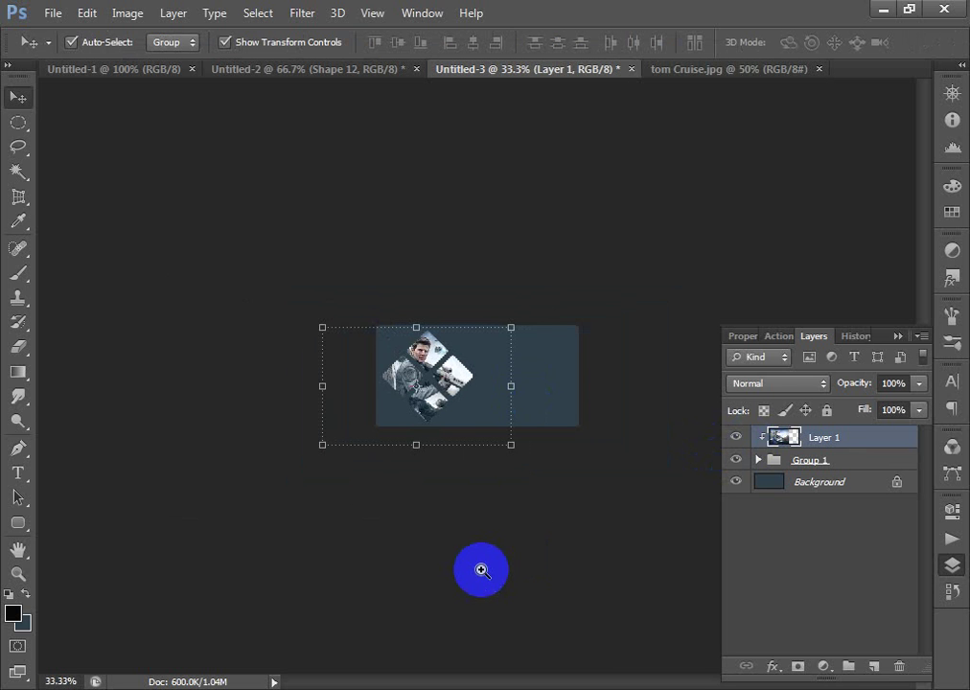
left_click_drag(277, 269, 480, 404)
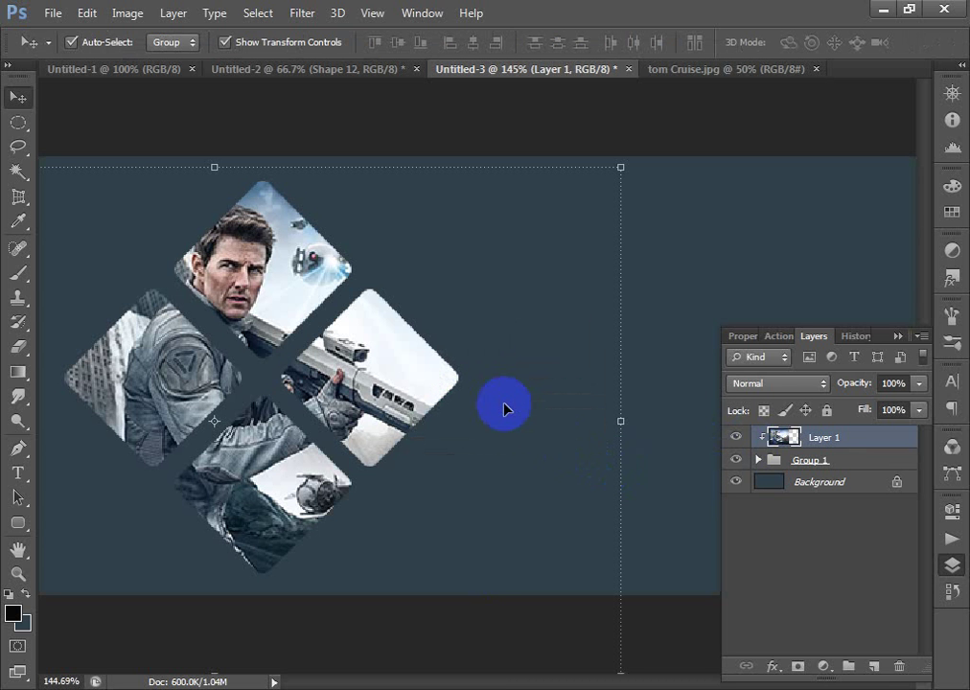
Step: Add the text "Tom Cruise" in 36 pt Malvie and place it on the empty background right of the diamonds
key("ctrl+minus")
key("ctrl+minus")
key("ctrl+minus")
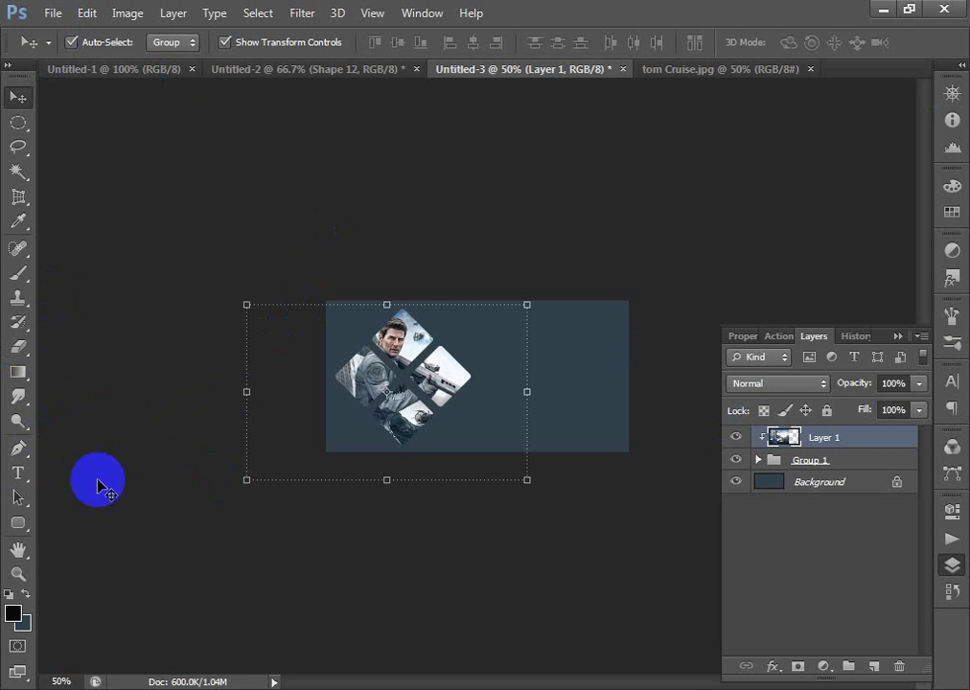
left_click(18, 474)
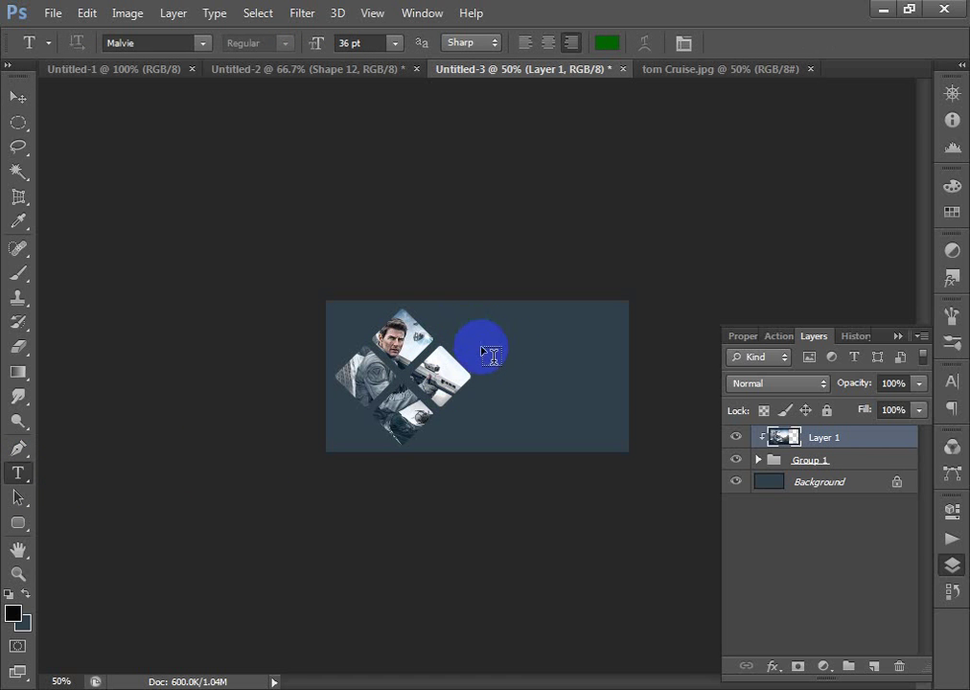
scroll(486, 369, "up", 2)
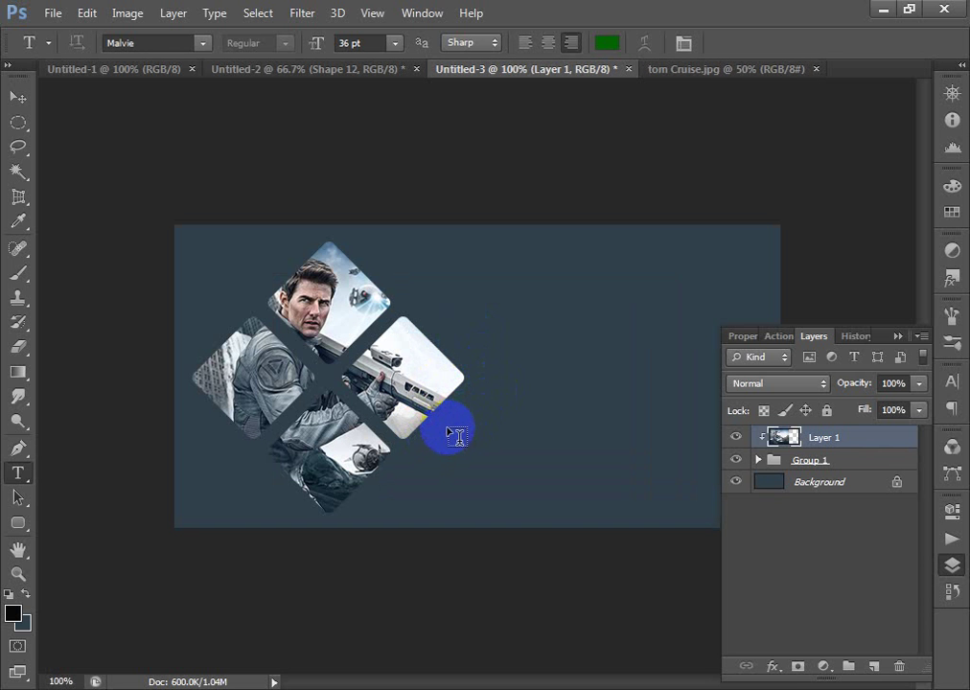
left_click(446, 427)
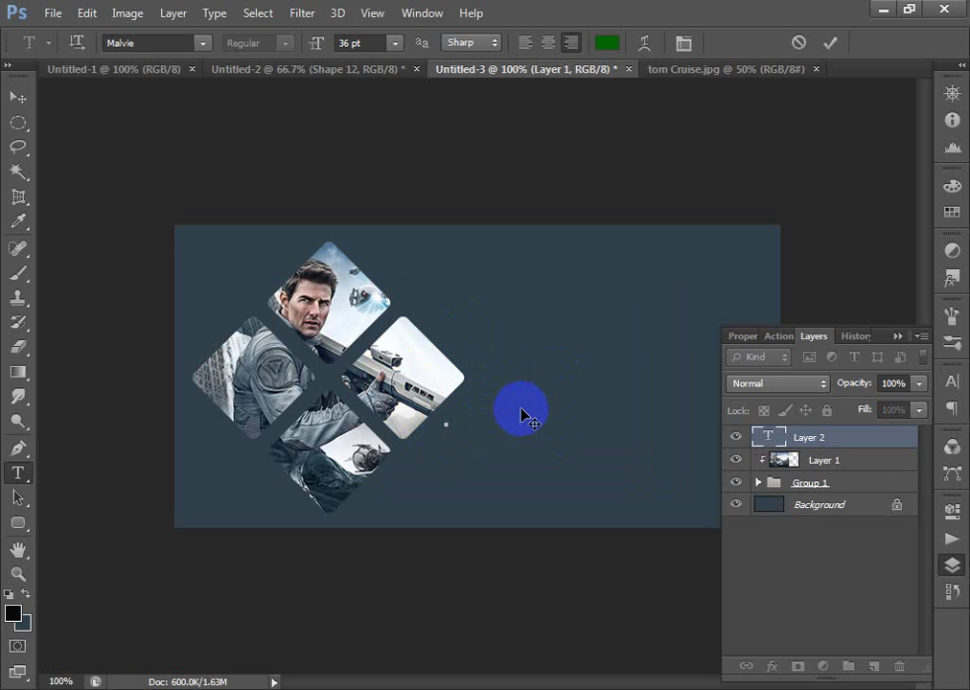
type("Z")
type("om")
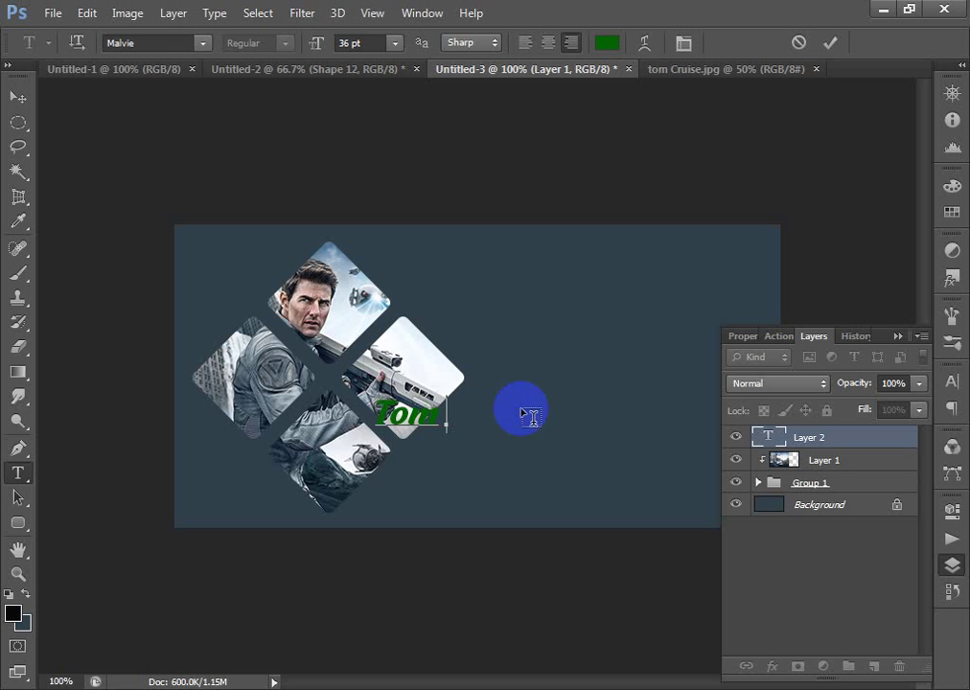
type(" Cr")
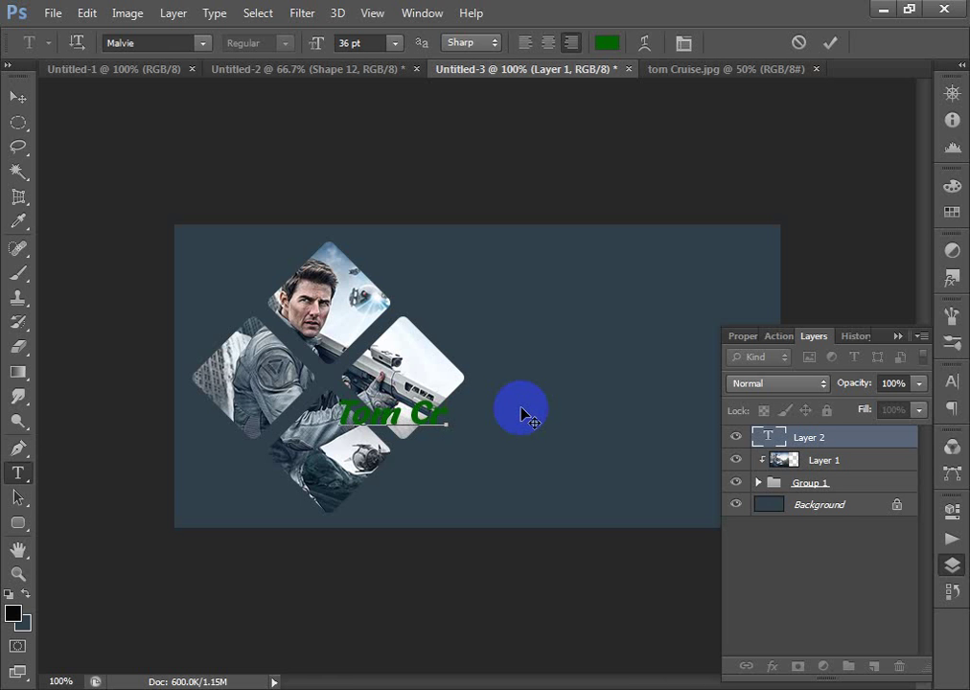
type("uise")
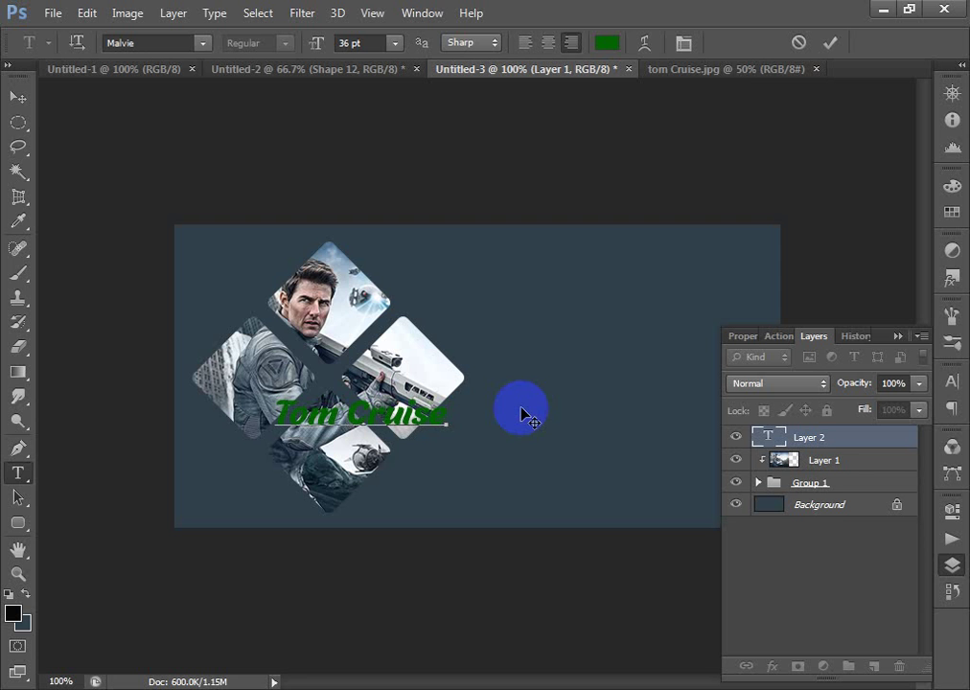
left_click(18, 97)
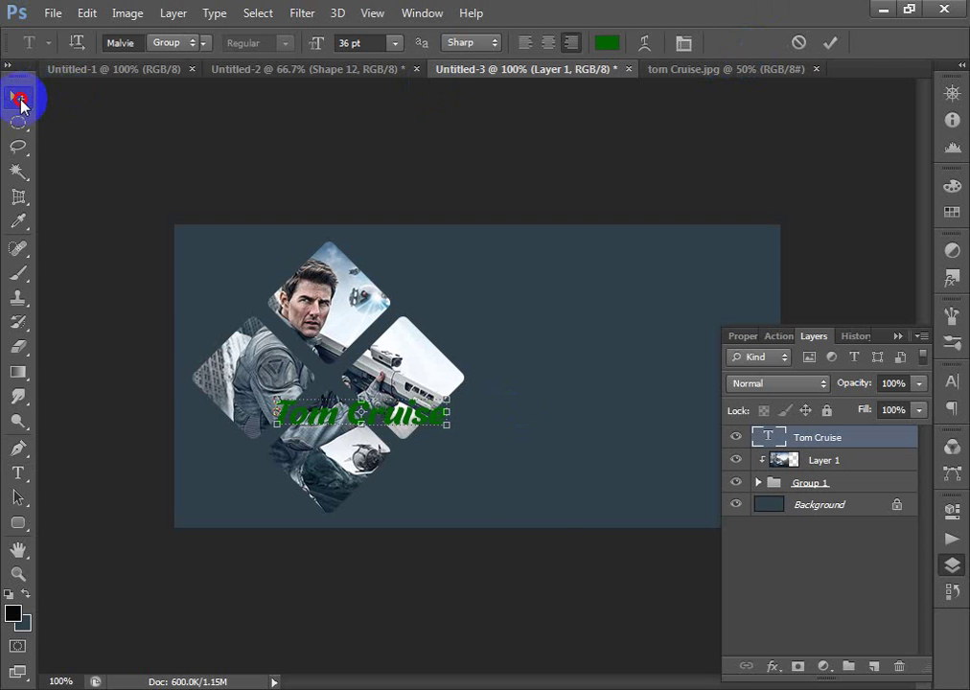
left_click_drag(399, 419, 621, 386)
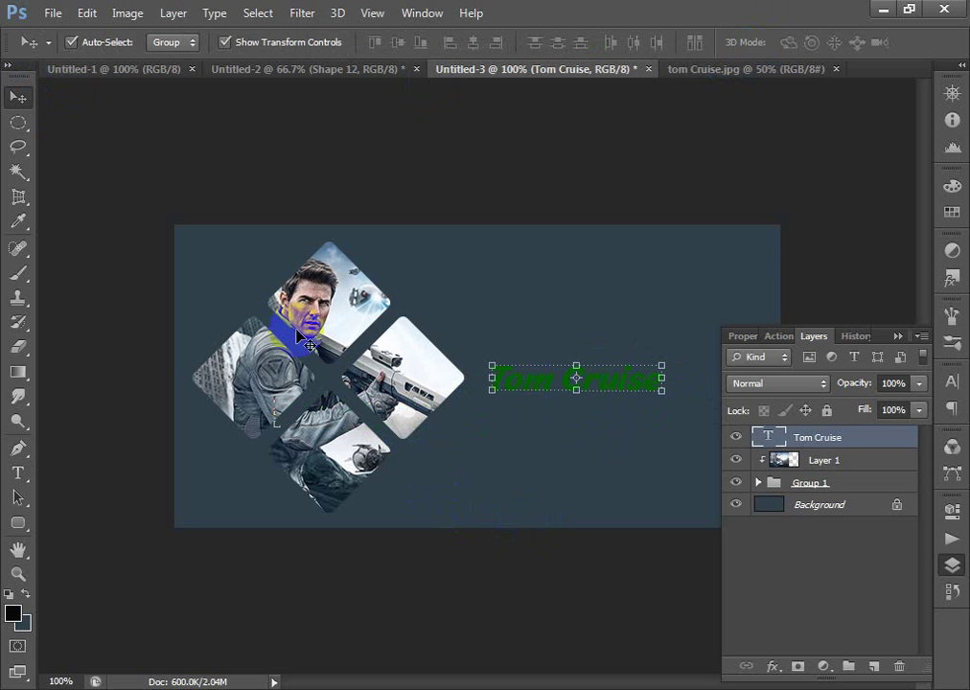
Step: Recolor the whole "Tom Cruise" text to light grey #bdc3c6
left_click(18, 474)
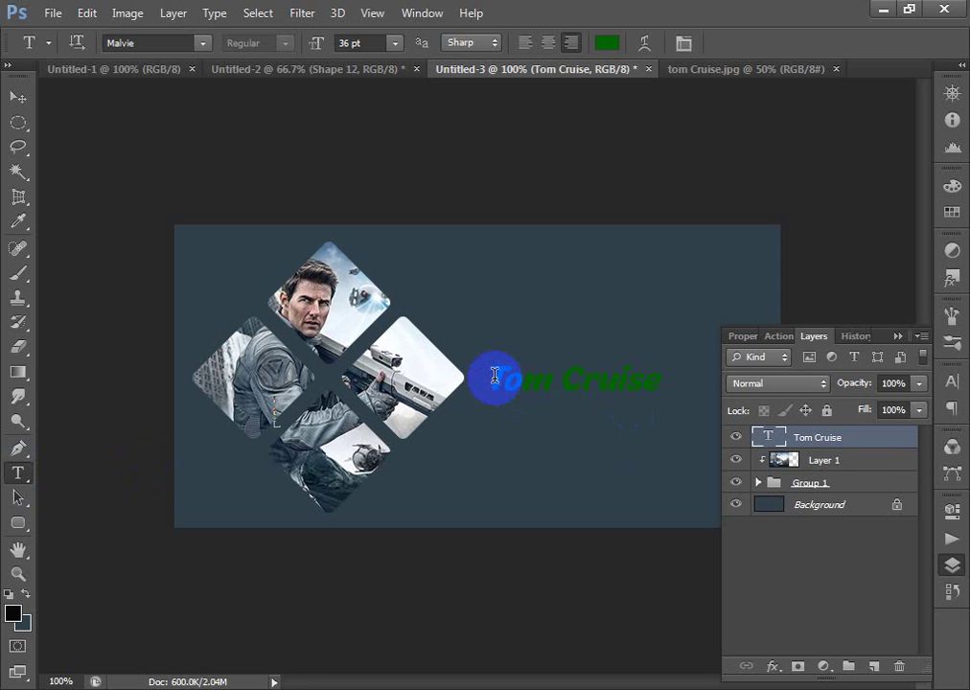
left_click_drag(493, 376, 734, 403)
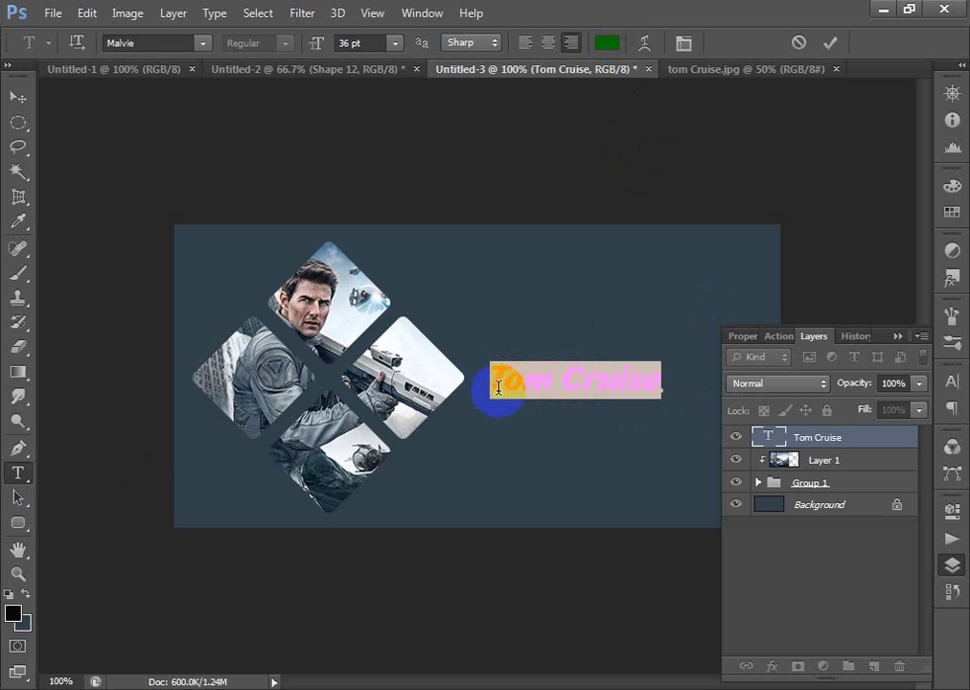
left_click_drag(492, 379, 676, 381)
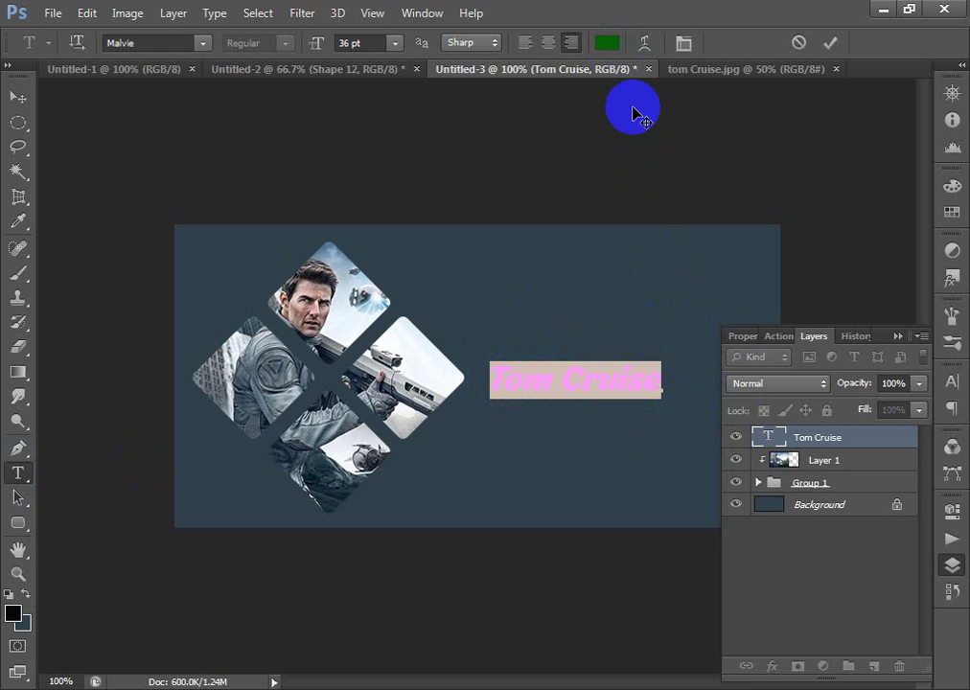
left_click(607, 46)
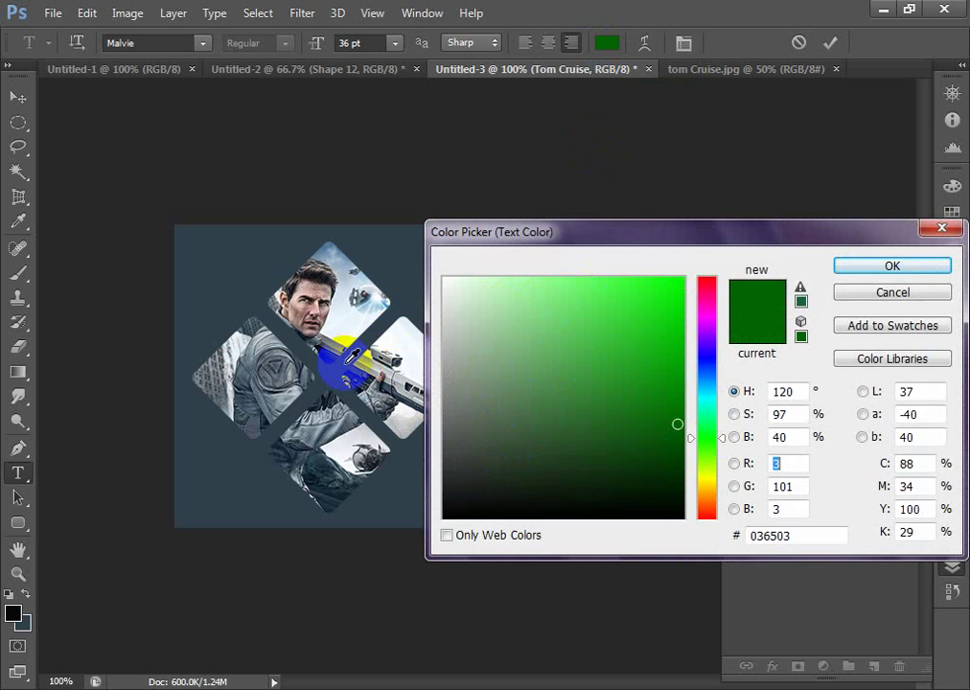
left_click(321, 457)
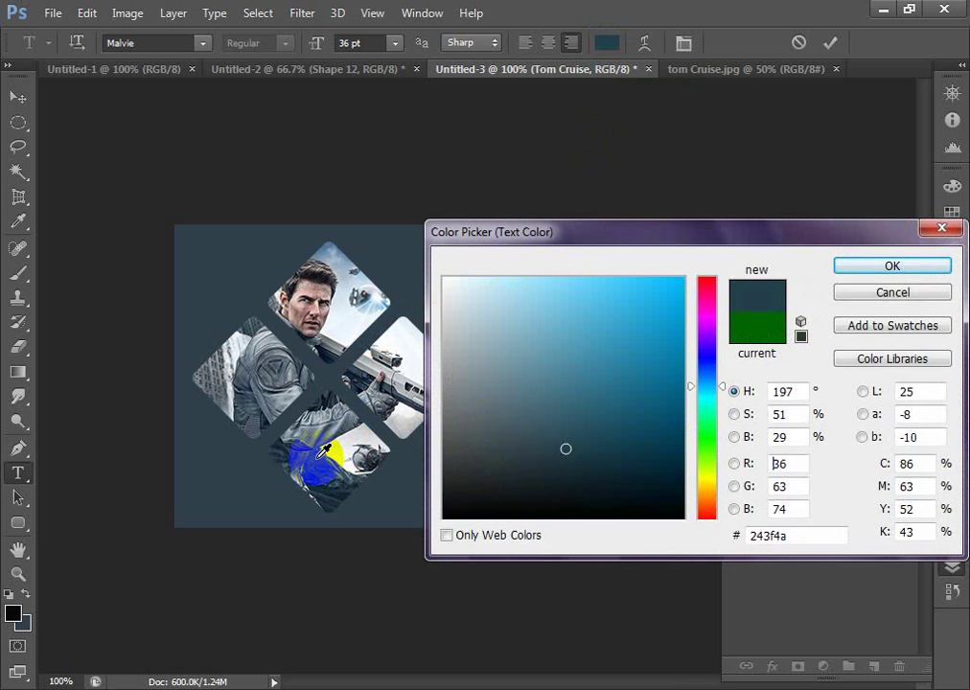
left_click(552, 483)
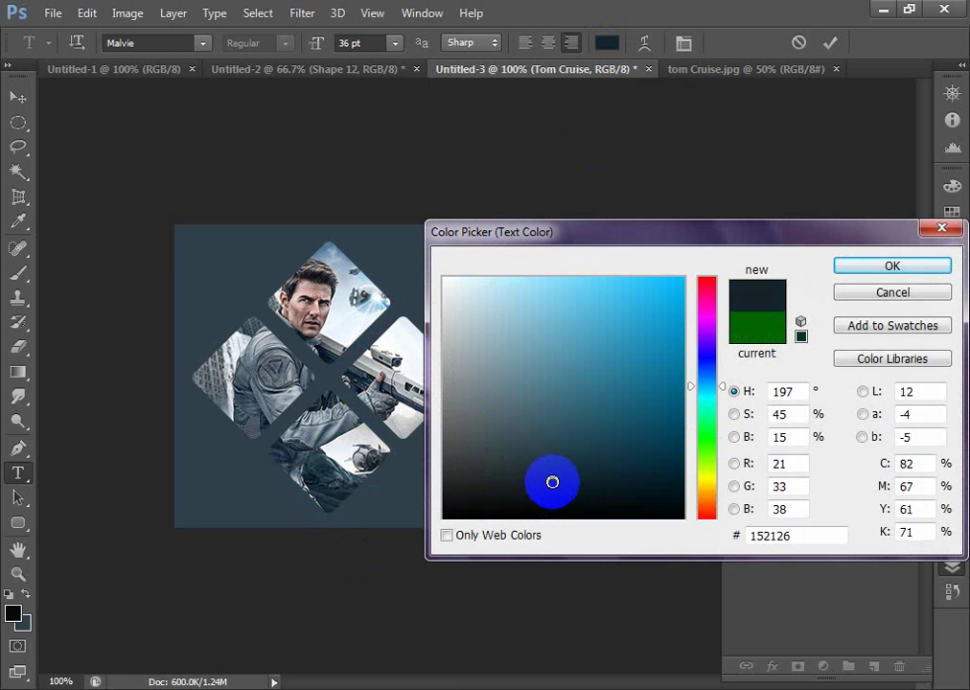
left_click(495, 366)
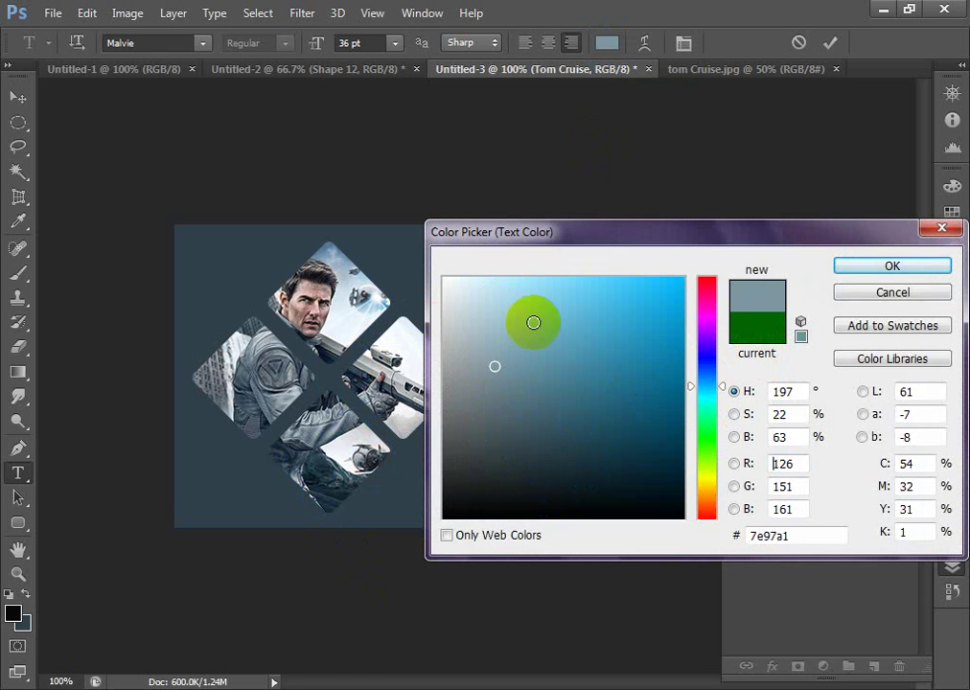
left_click(452, 330)
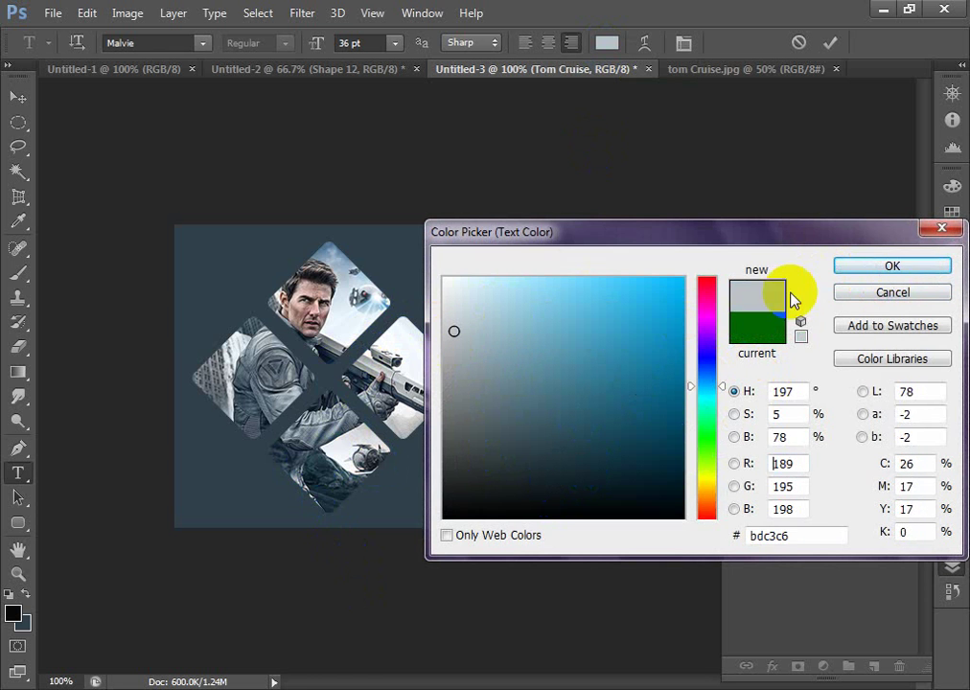
left_click(842, 265)
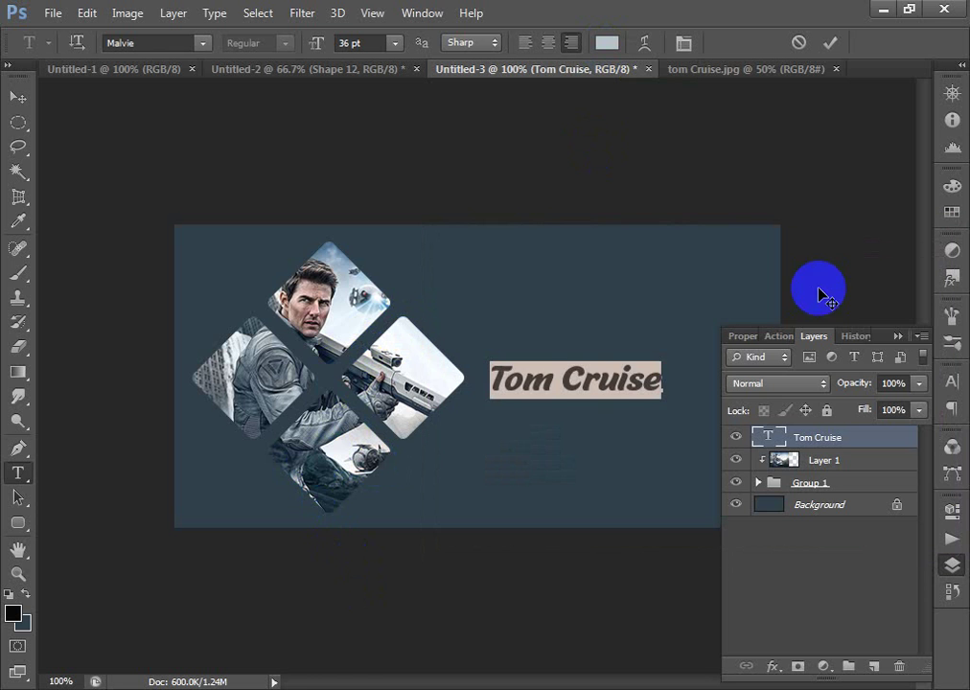
left_click(499, 382)
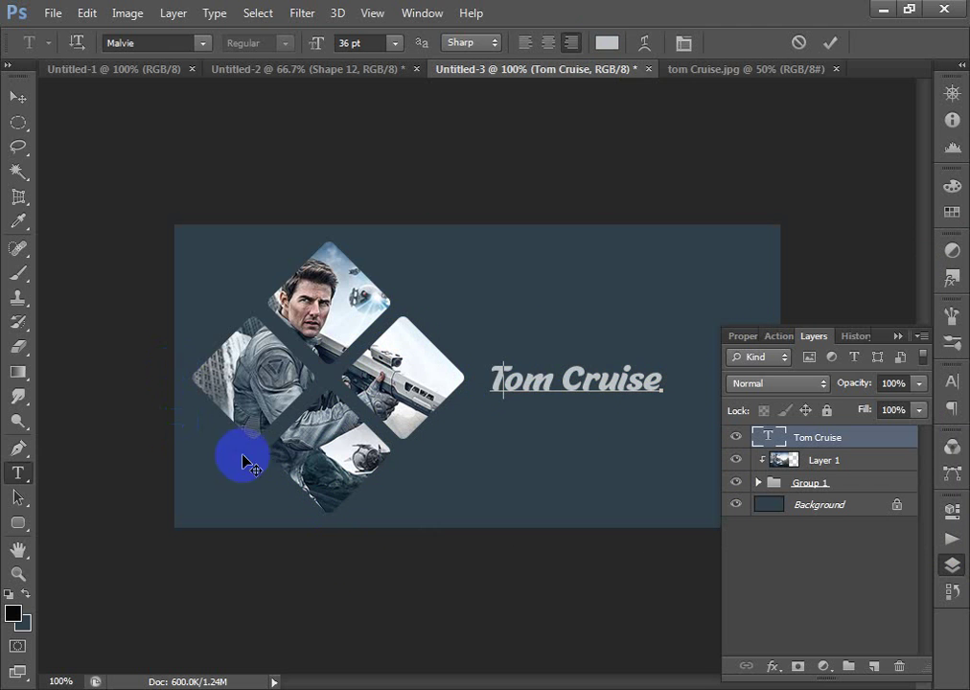
Step: Select the whole "Tom Cruise" text and change its font to Mongolian Baiti
left_click_drag(472, 385, 770, 437)
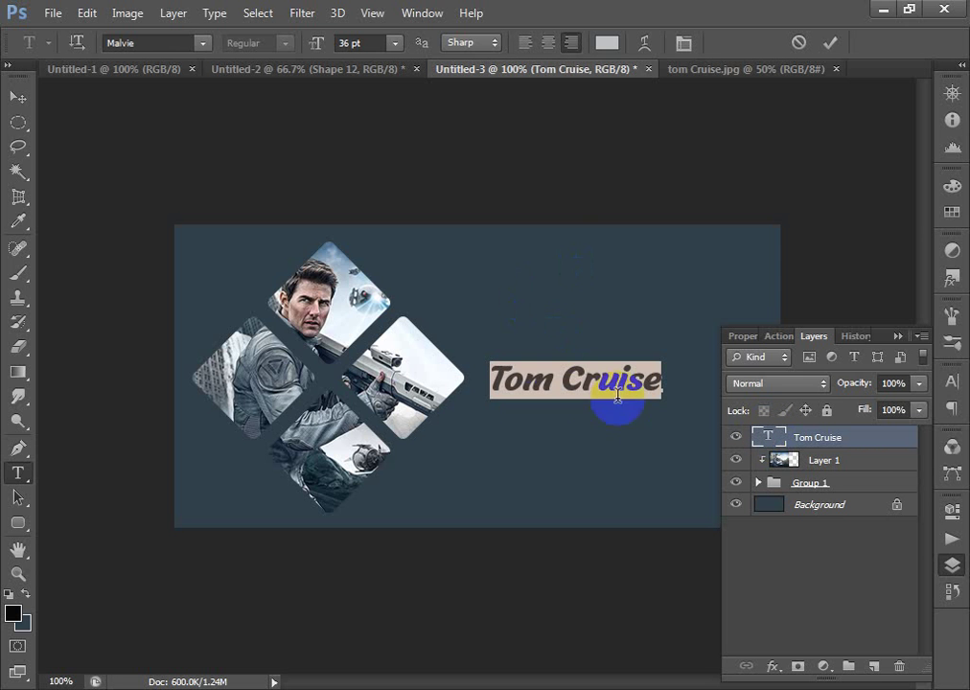
left_click(567, 393)
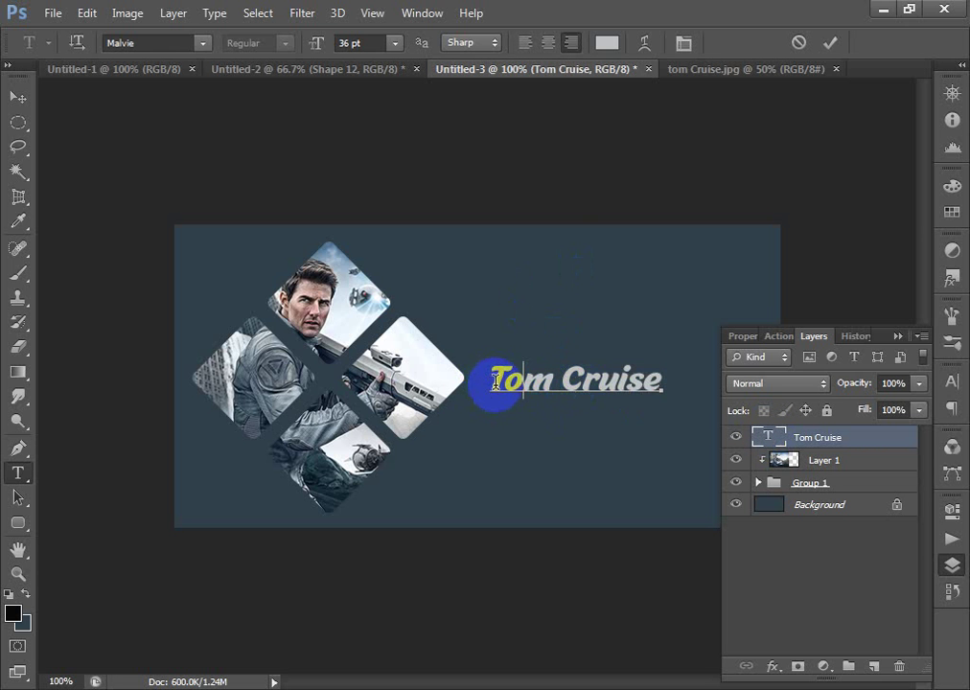
left_click_drag(495, 381, 700, 403)
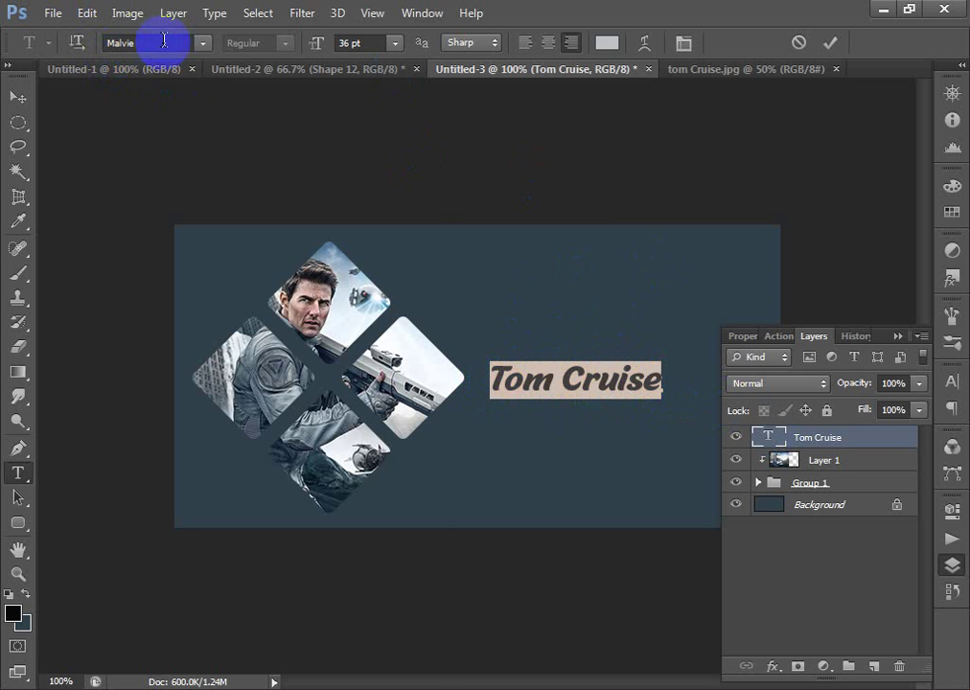
left_click(203, 43)
left_click(139, 42)
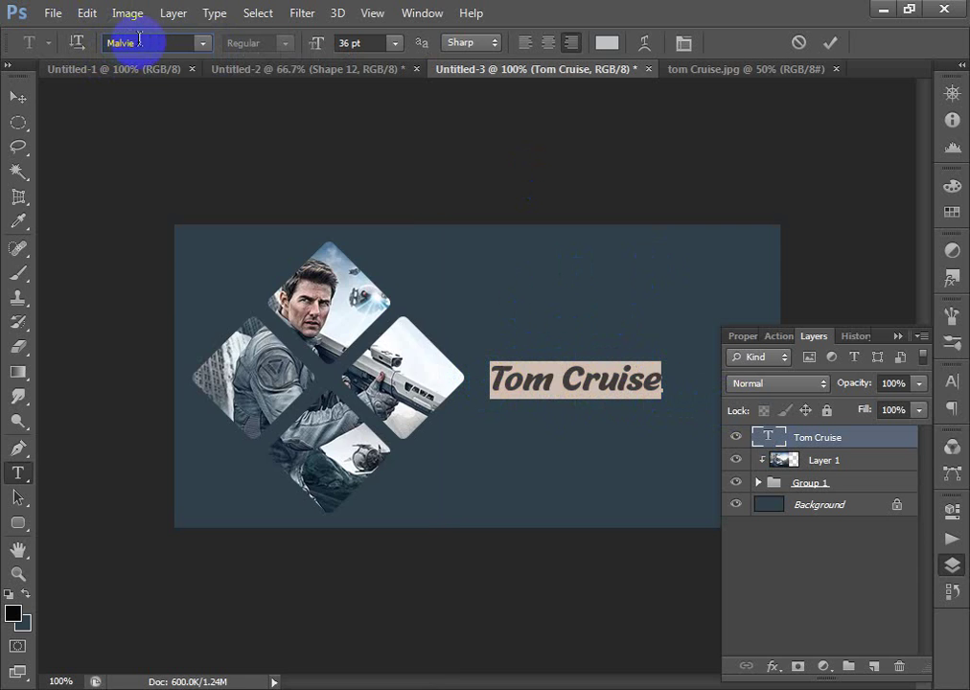
left_click(202, 43)
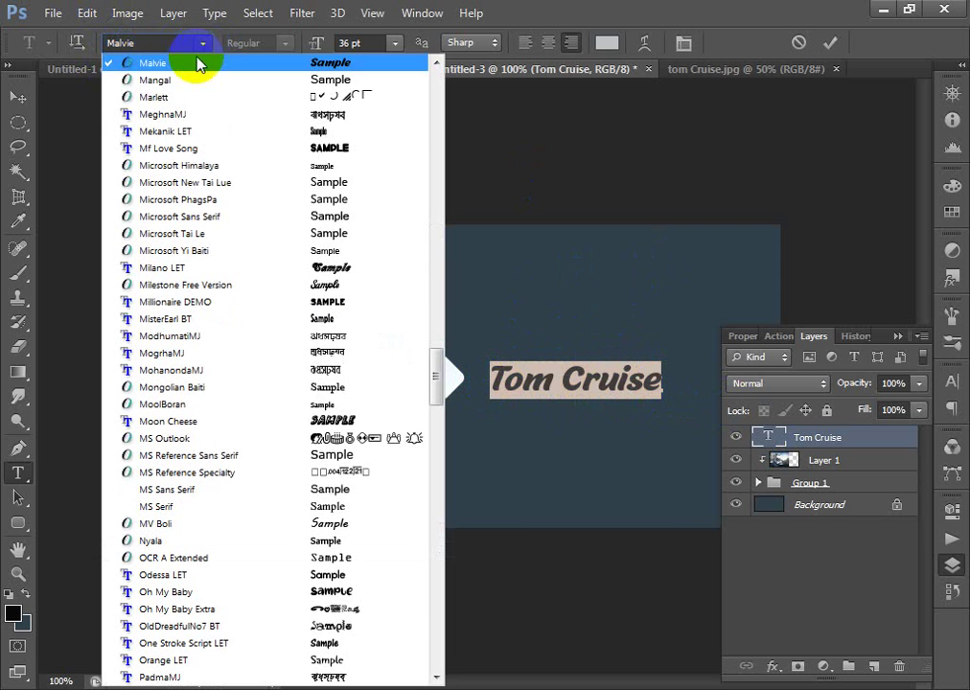
left_click(187, 389)
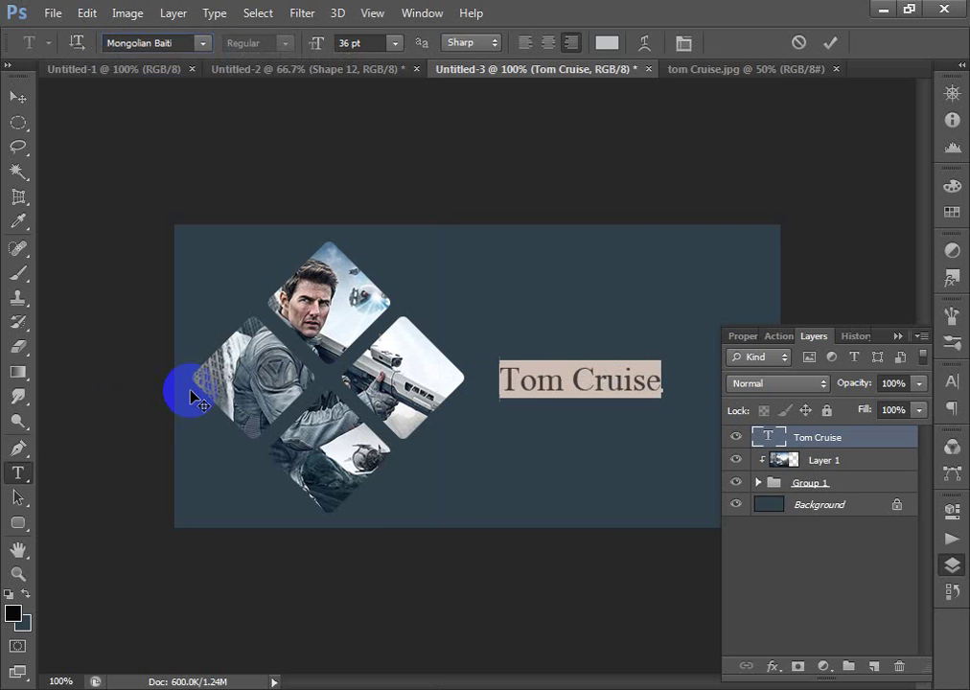
Step: Try successive fonts on the selected "Tom Cruise" text, settle on Pervitina Dex and commit the text
left_click(135, 43)
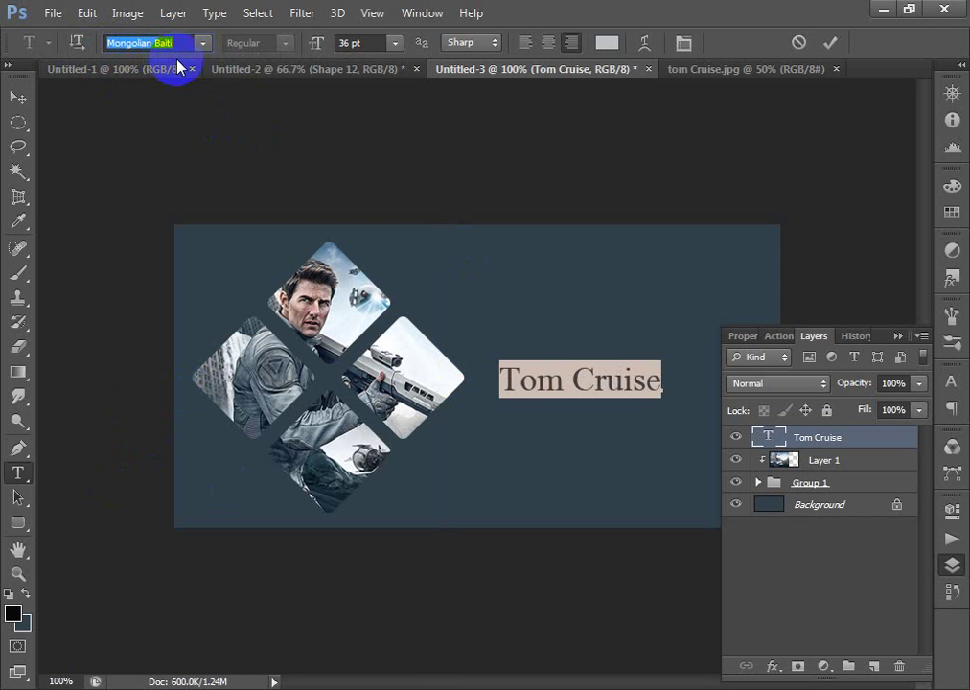
key("Down")
key("Down")
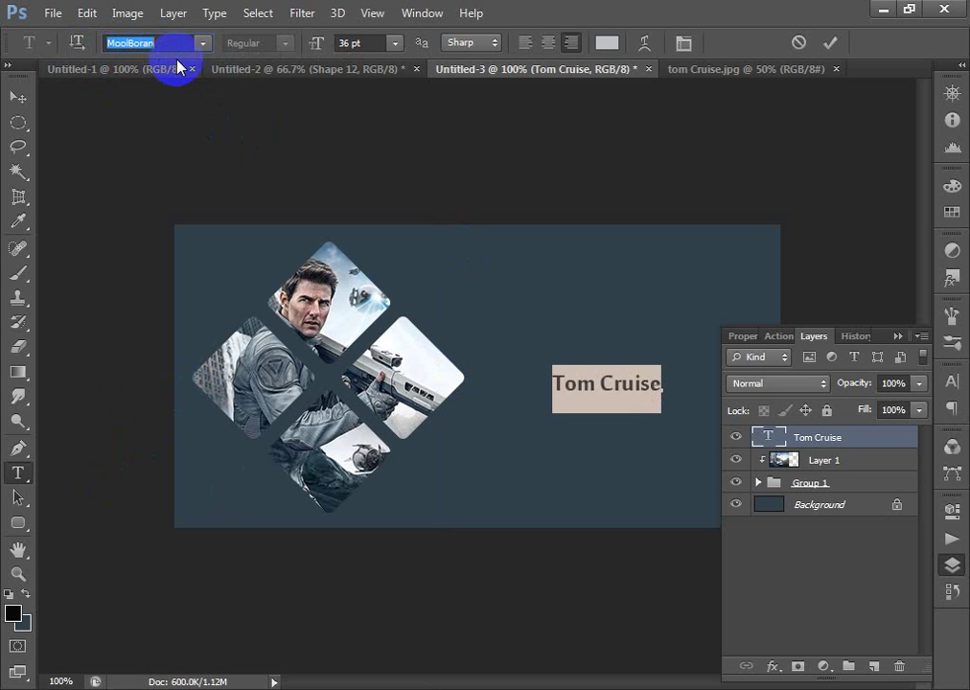
key("Down")
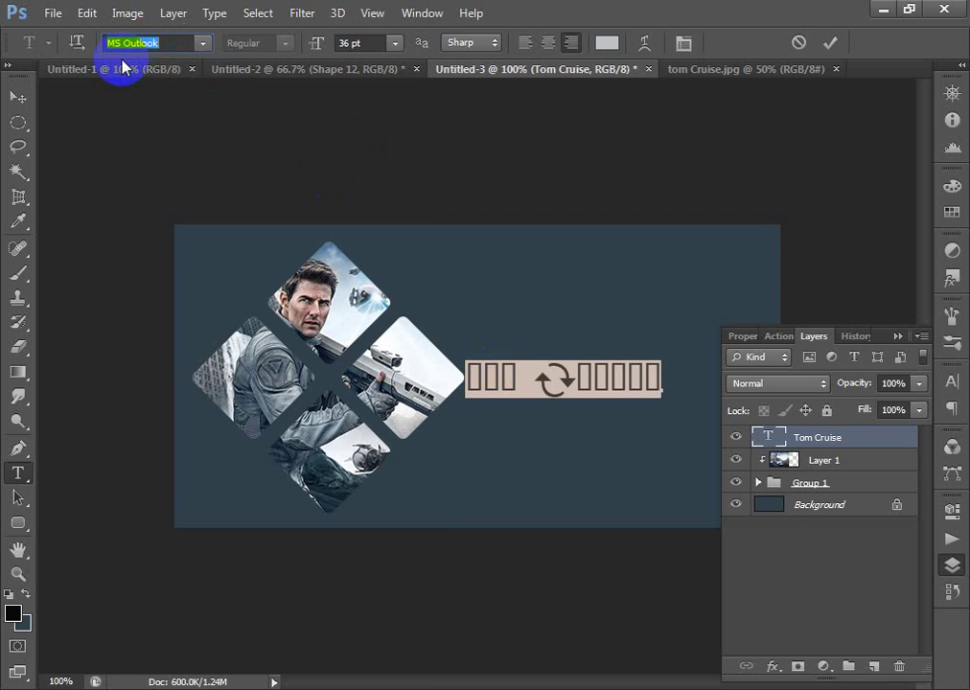
key("Down")
key("Down")
key("Down")
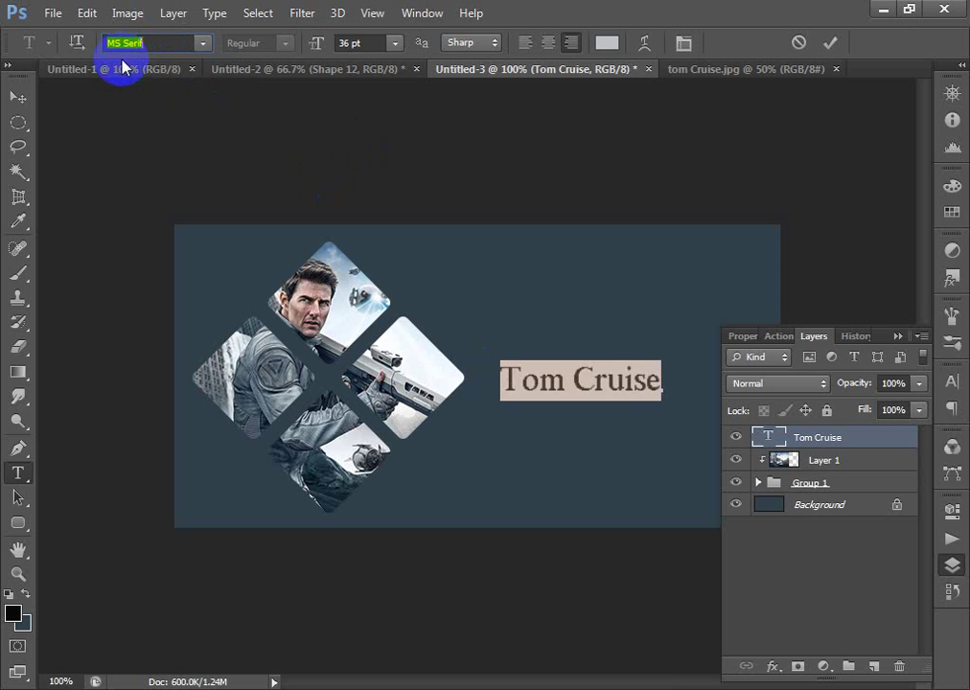
key("Down")
key("Down")
key("Down")
key("Down")
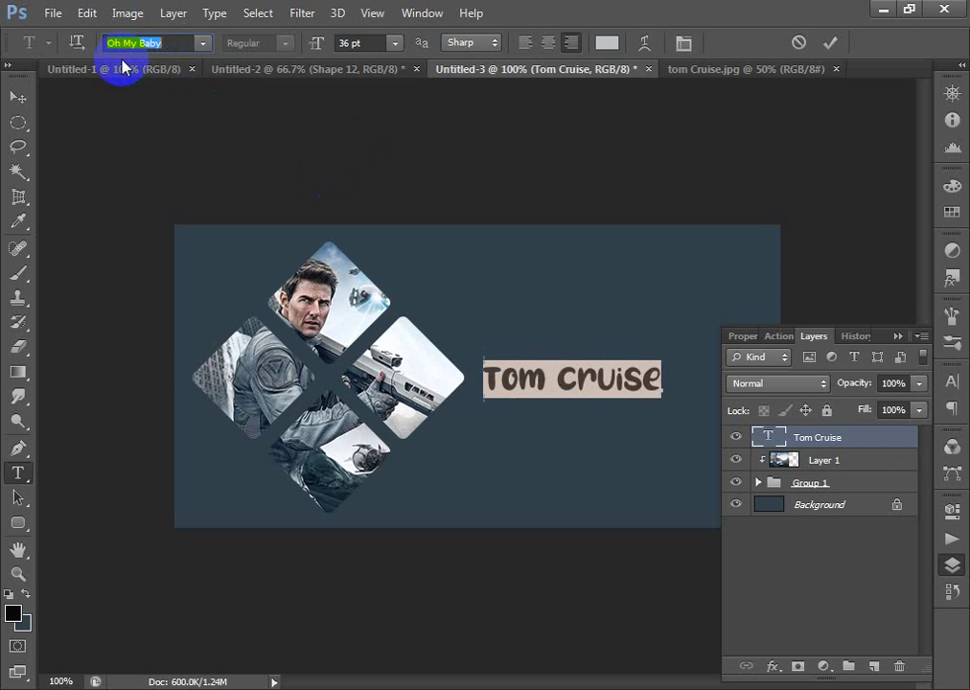
key("Down")
key("Down")
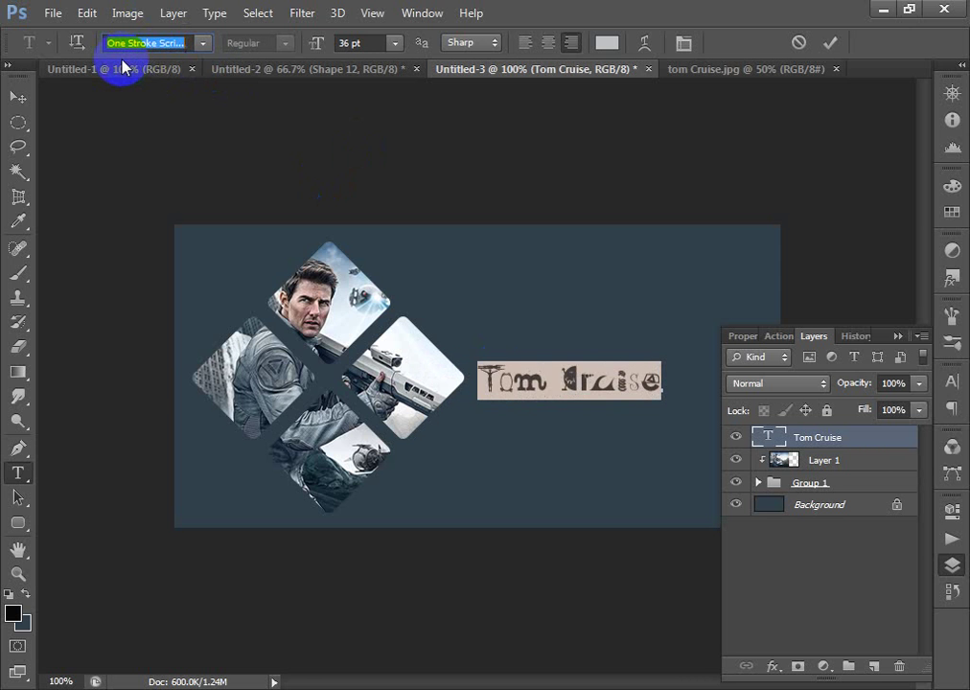
key("Down")
key("Down")
key("Down")
key("Down")
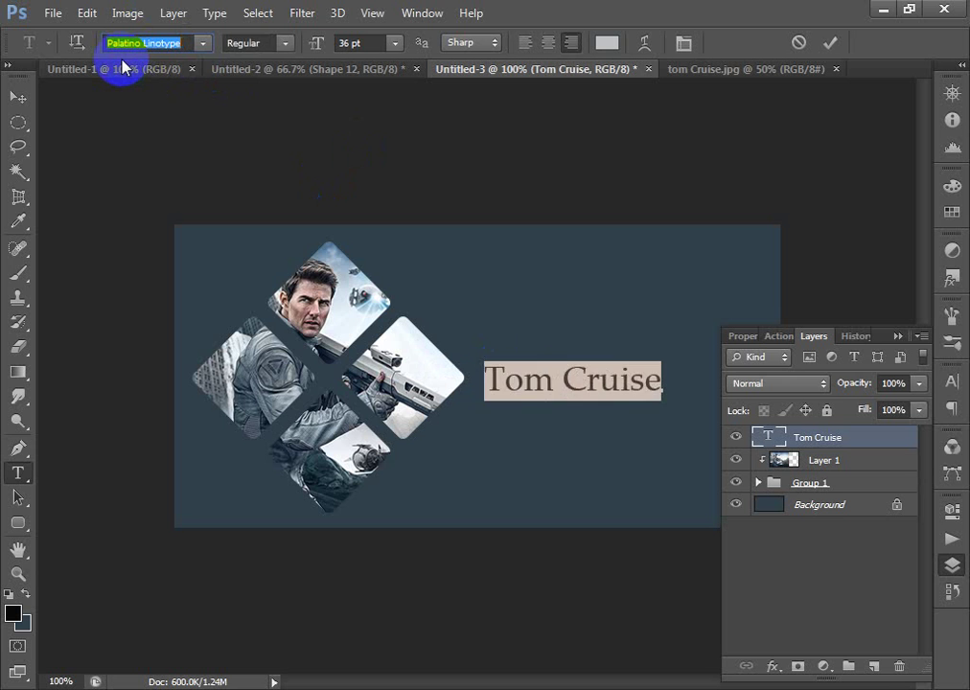
key("Up")
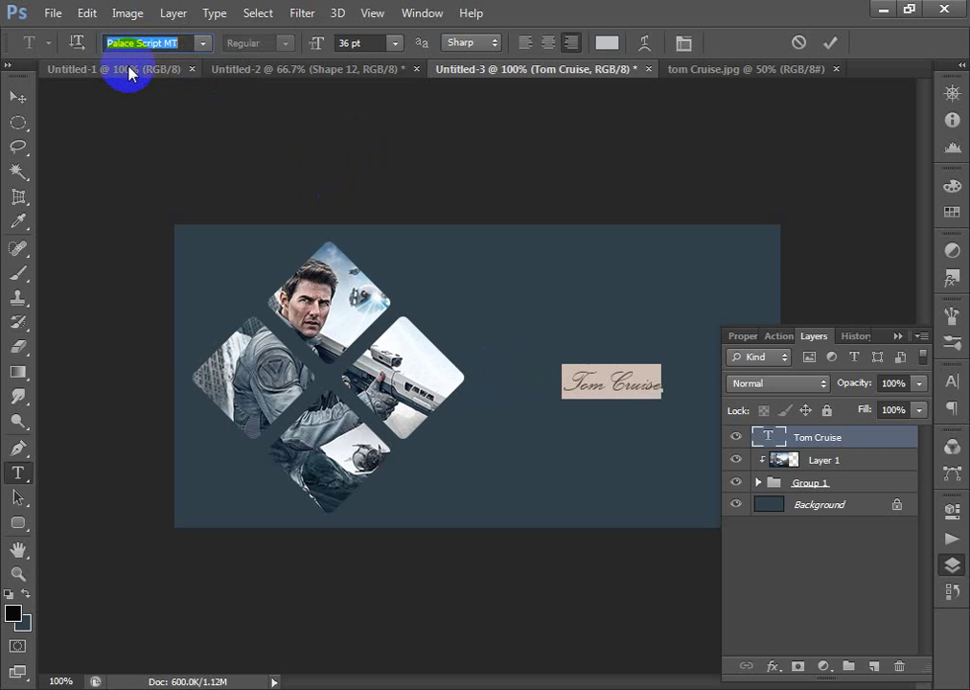
key("Down")
key("Down")
key("Down")
key("Down")
key("Down")
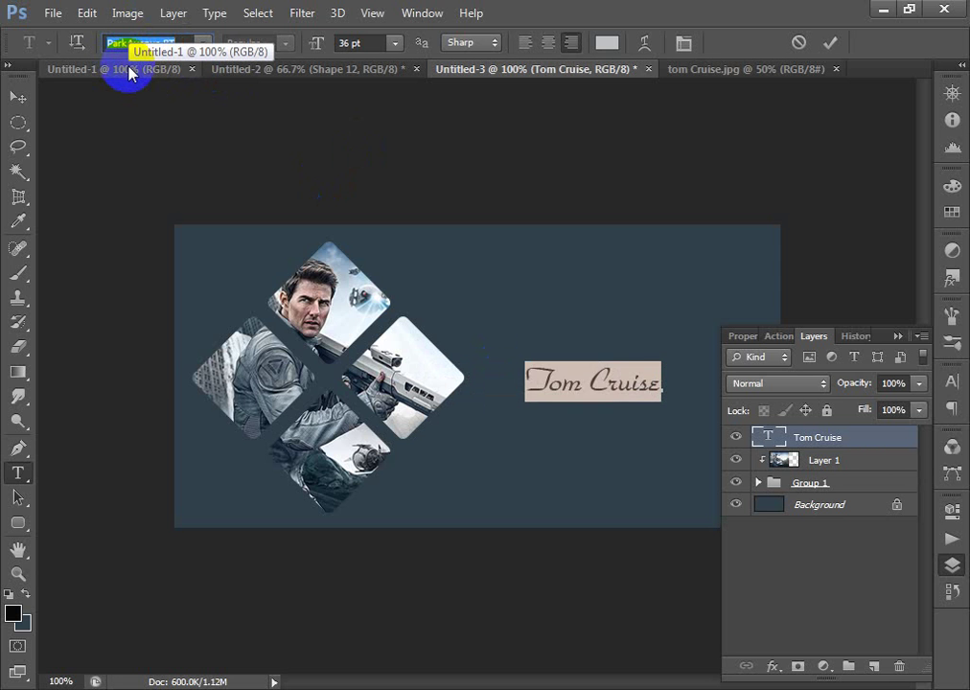
key("Up")
key("Down")
key("Down")
key("Down")
key("Down")
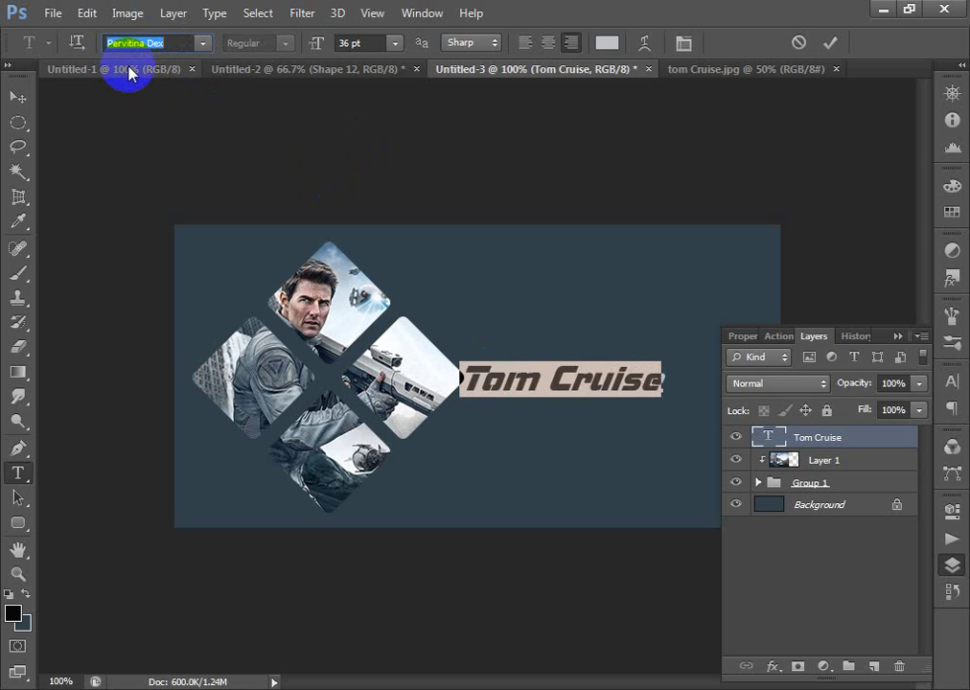
key("Up")
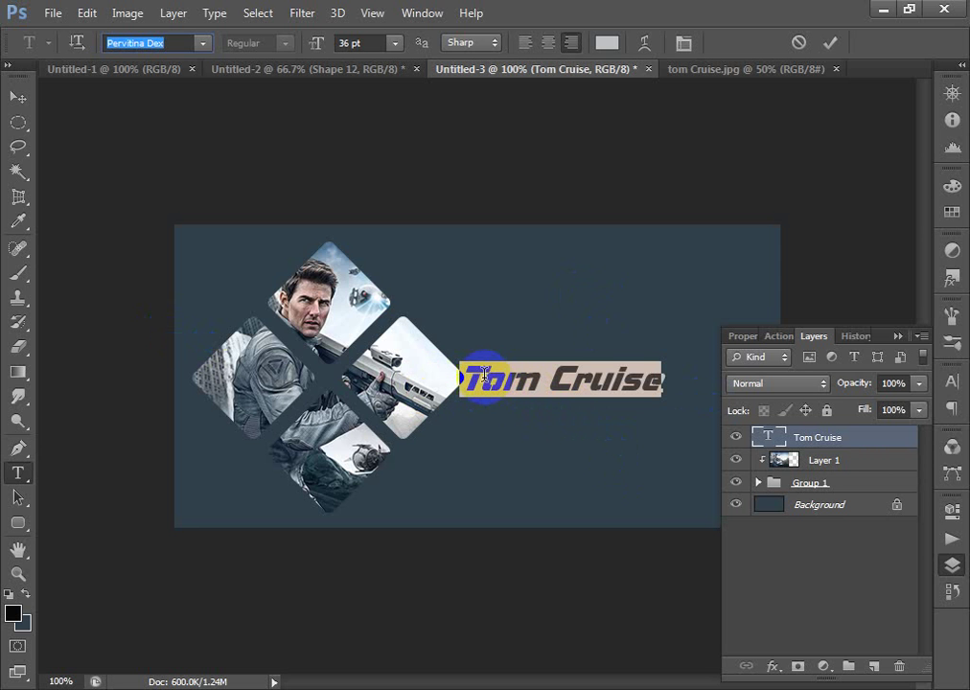
left_click_drag(478, 375, 717, 384)
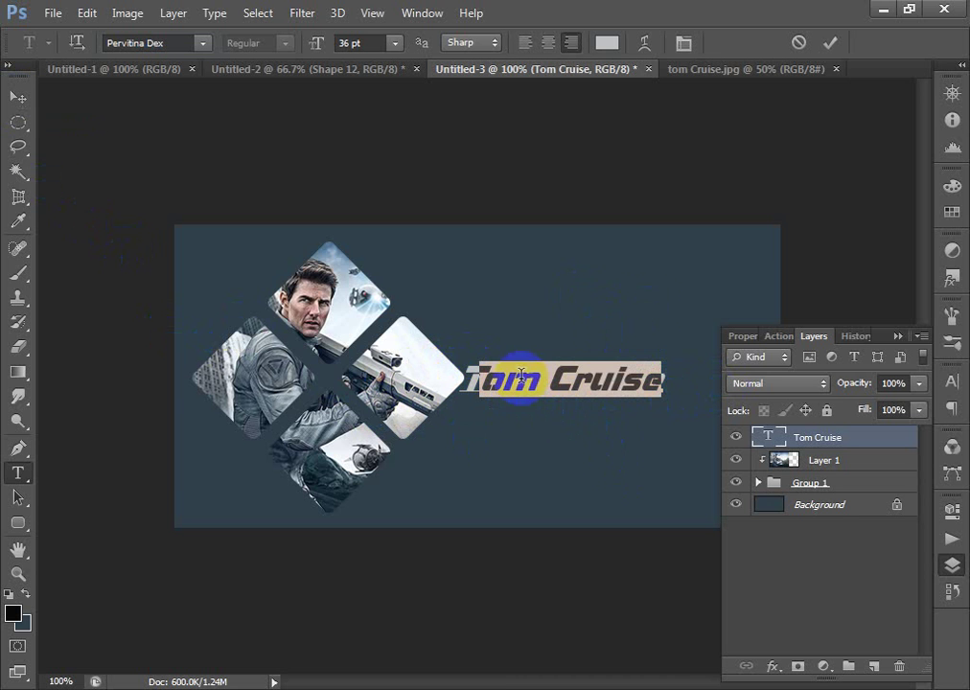
left_click_drag(458, 382, 489, 355)
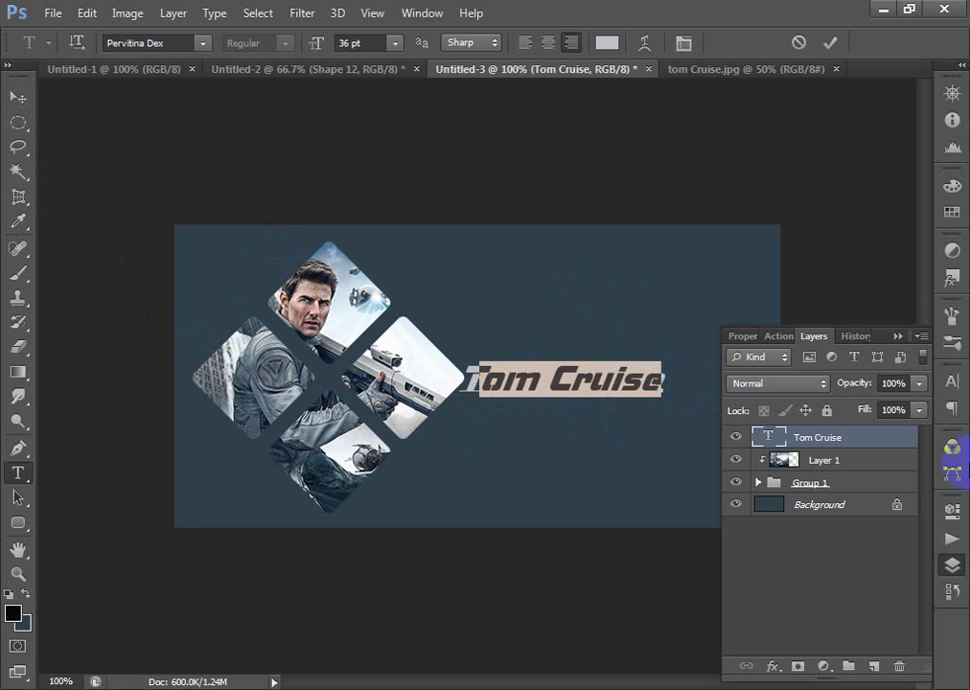
left_click(16, 99)
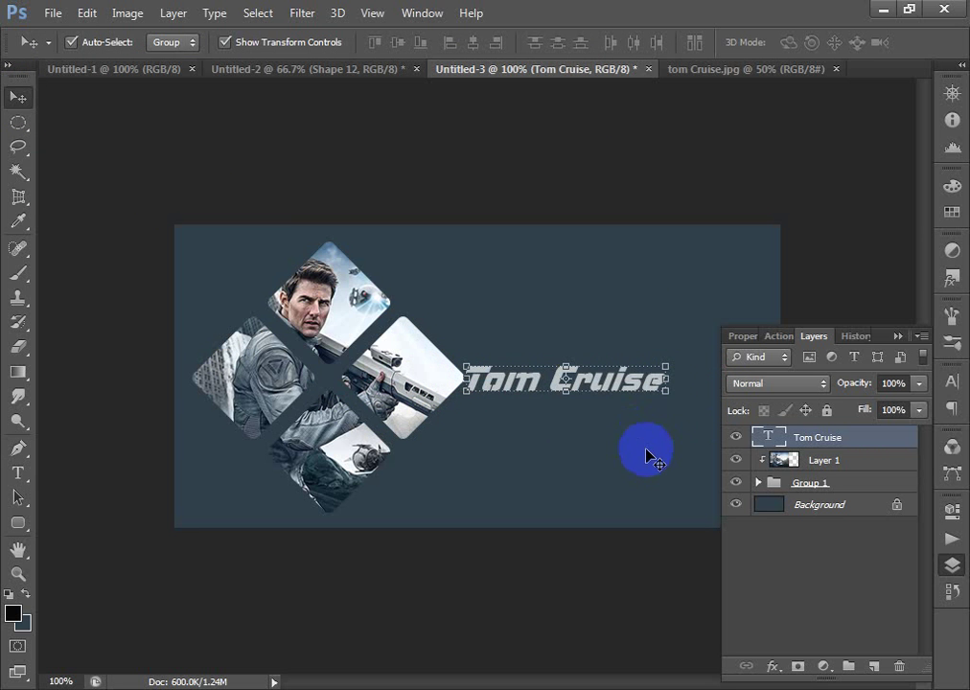
Step: Scale the "Tom Cruise" text up to about 54 pt so it fills the space right of the diamonds
mouse_move(669, 388)
left_mouse_down()
mouse_move(715, 411)
mouse_move(719, 393)
mouse_move(633, 391)
mouse_move(666, 383)
left_mouse_up()
key("Return")
key("ctrl+minus")
key("ctrl+minus")
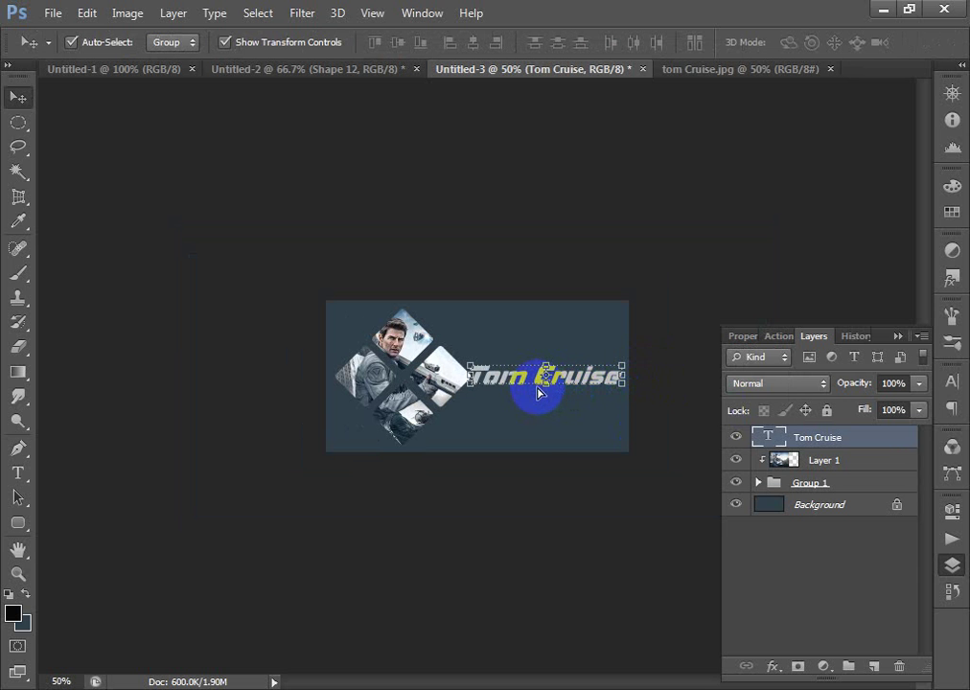
left_click_drag(567, 382, 568, 381)
Step: Add a second line reading "The Iron Man" below "Tom Cruise" in the same text layer
left_click(17, 473)
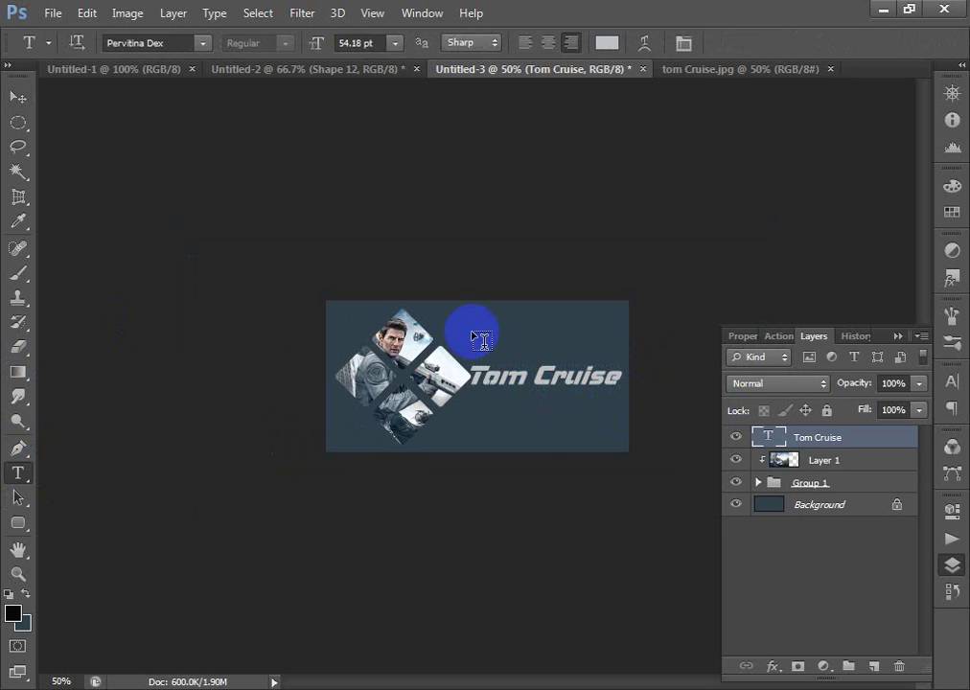
left_click(614, 377)
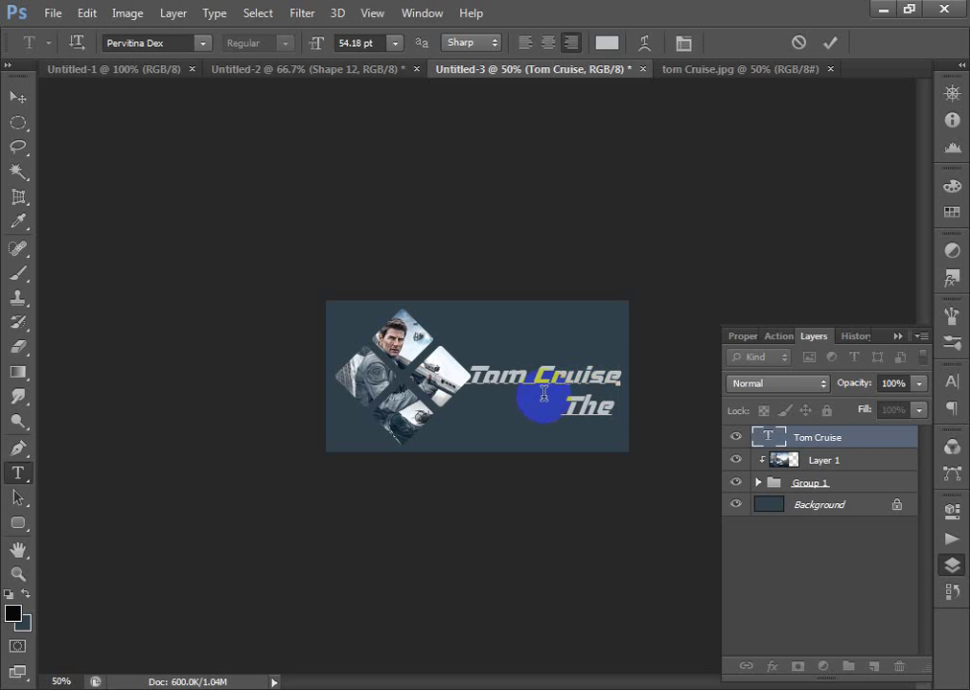
type("ro")
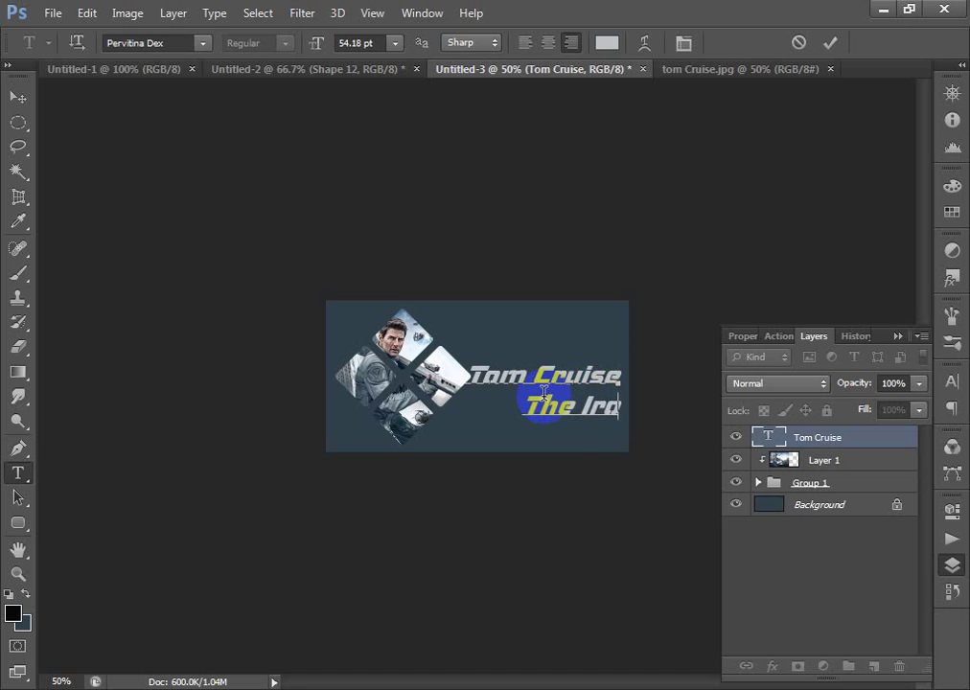
type("n Man")
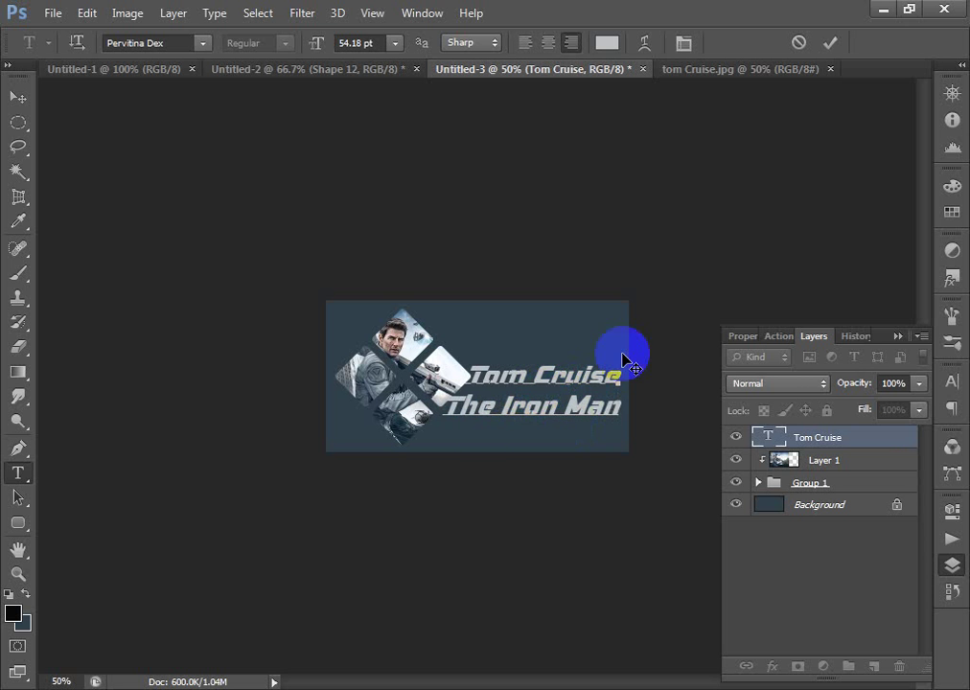
Step: Set the "The Iron Man" line to 30 pt and commit the text
left_click_drag(451, 405, 769, 428)
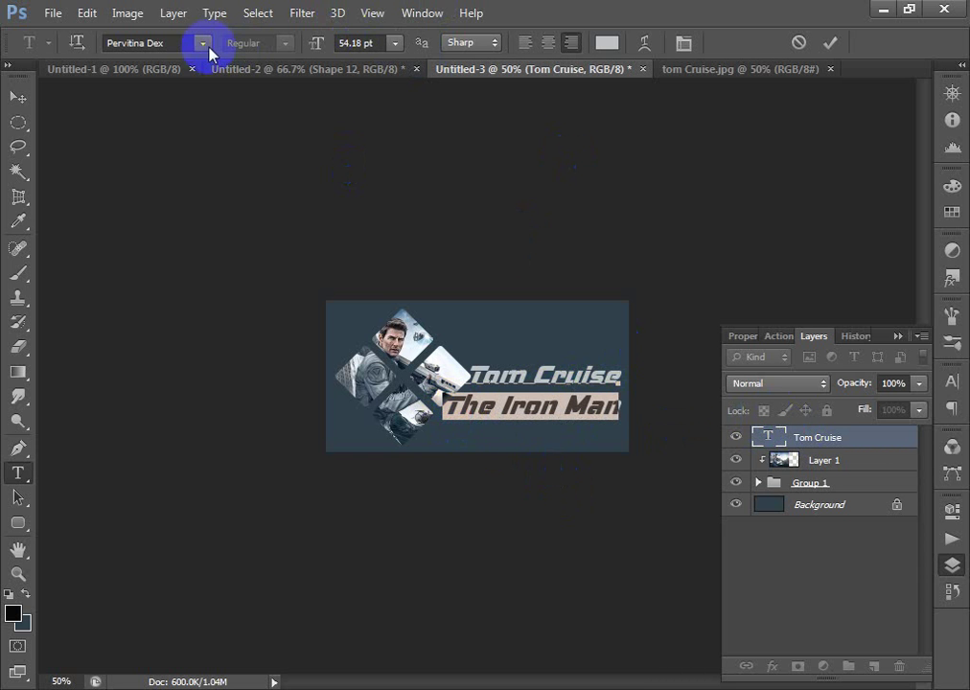
left_click(394, 43)
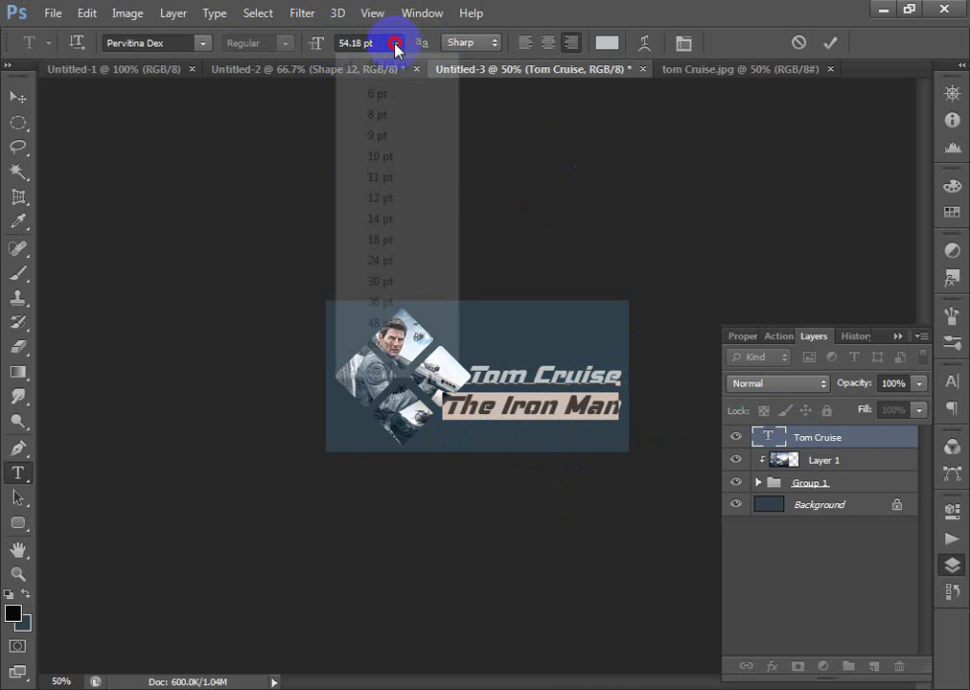
left_click(385, 282)
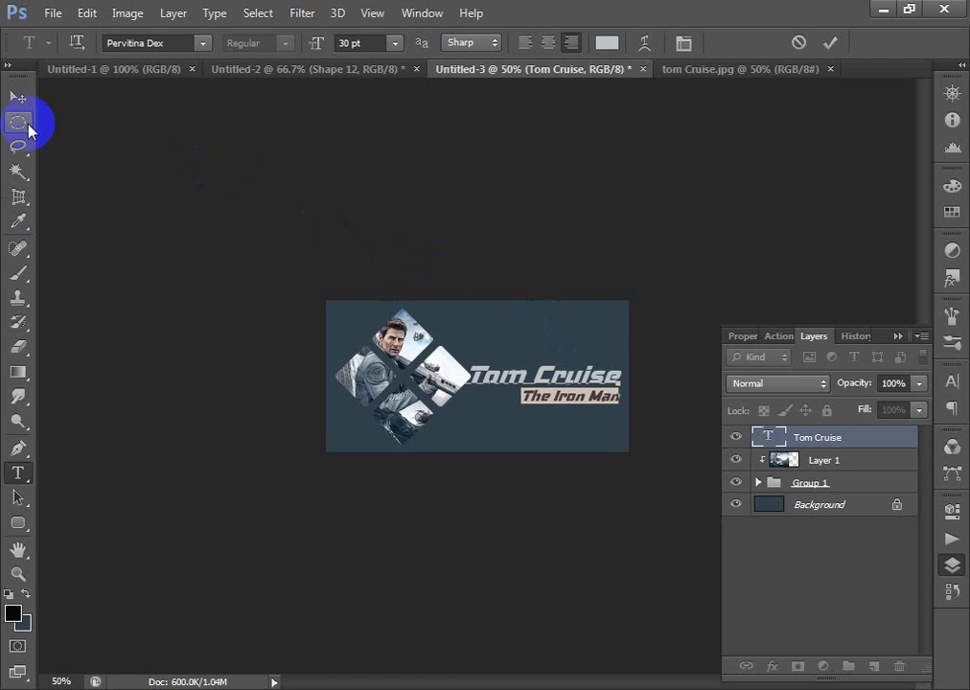
left_click(20, 99)
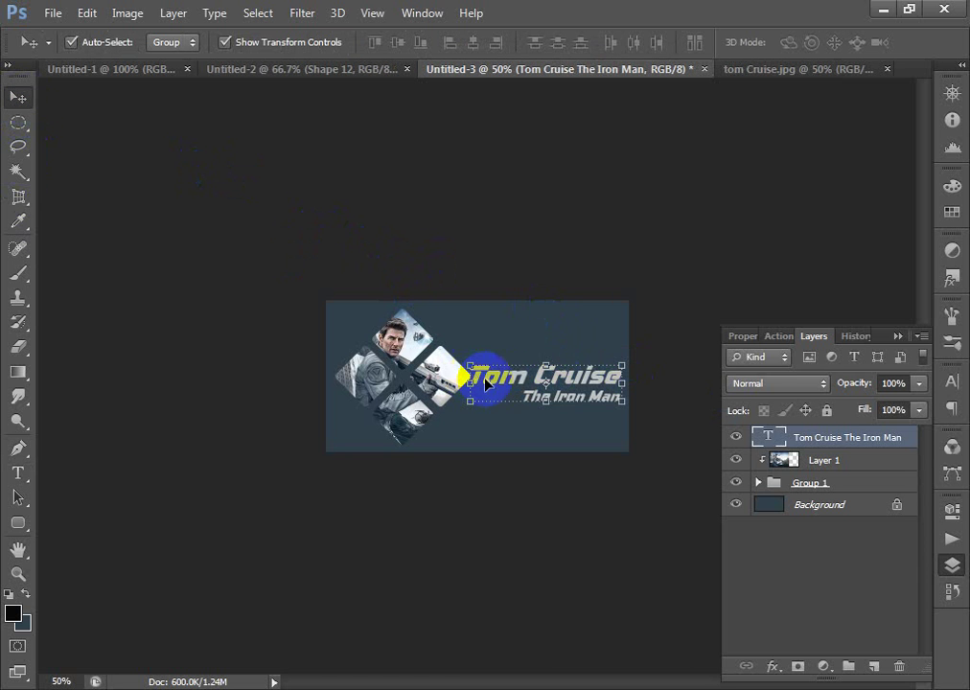
Step: Move the two-line title straight down into the lower right area of the cover
left_click_drag(513, 381, 508, 411)
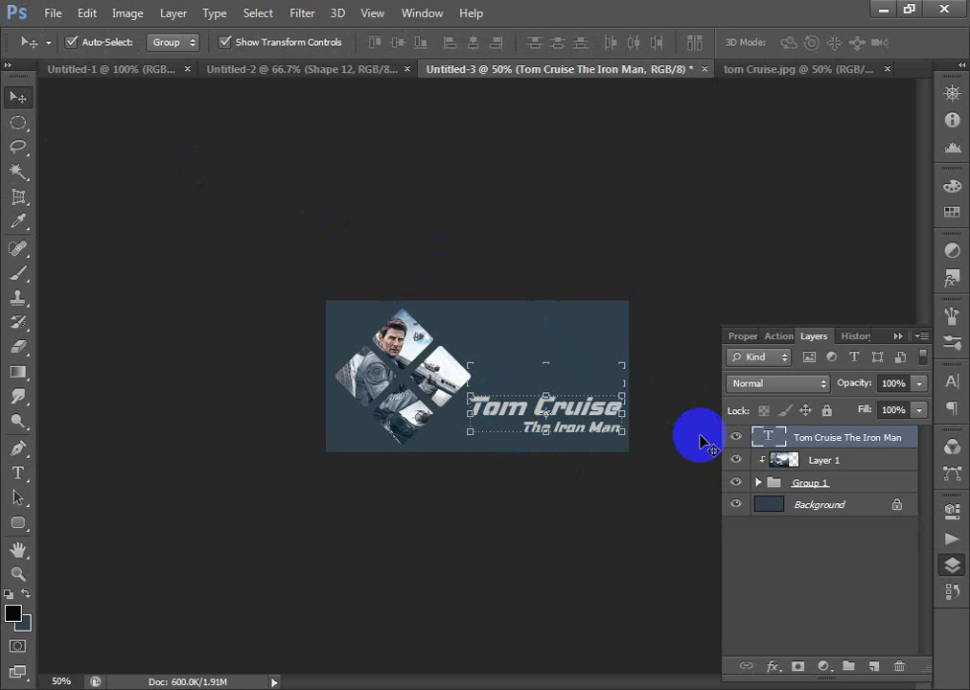
key("ctrl+minus")
key("ctrl+plus")
key("ctrl+plus")
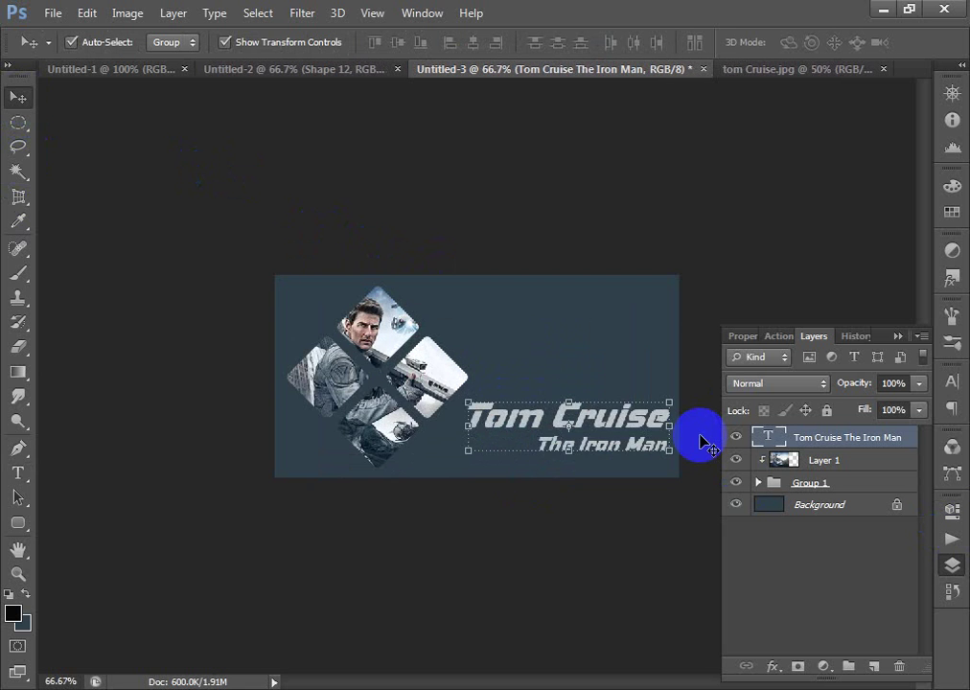
Step: Apply a 5 px black outside Stroke layer style at 100% opacity to the title text layer
left_click(767, 449, "alt")
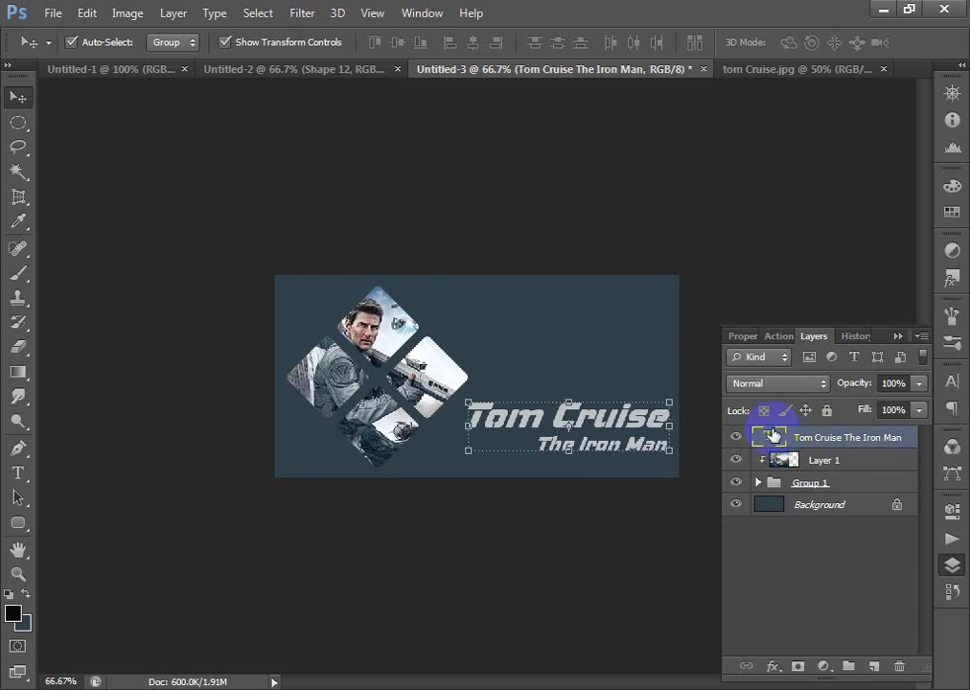
double_click(907, 438)
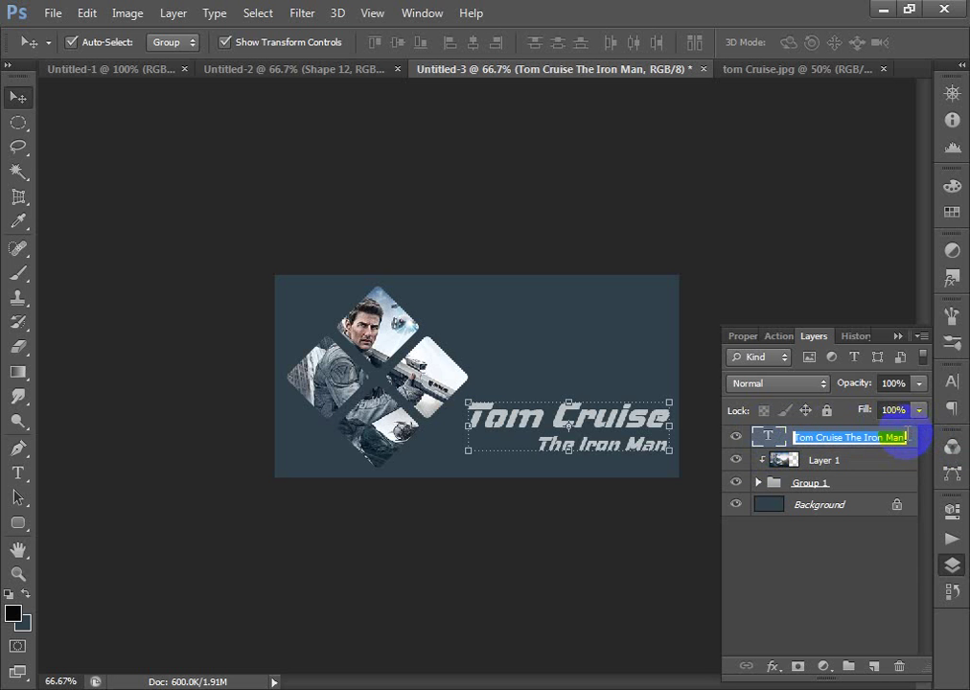
double_click(913, 439)
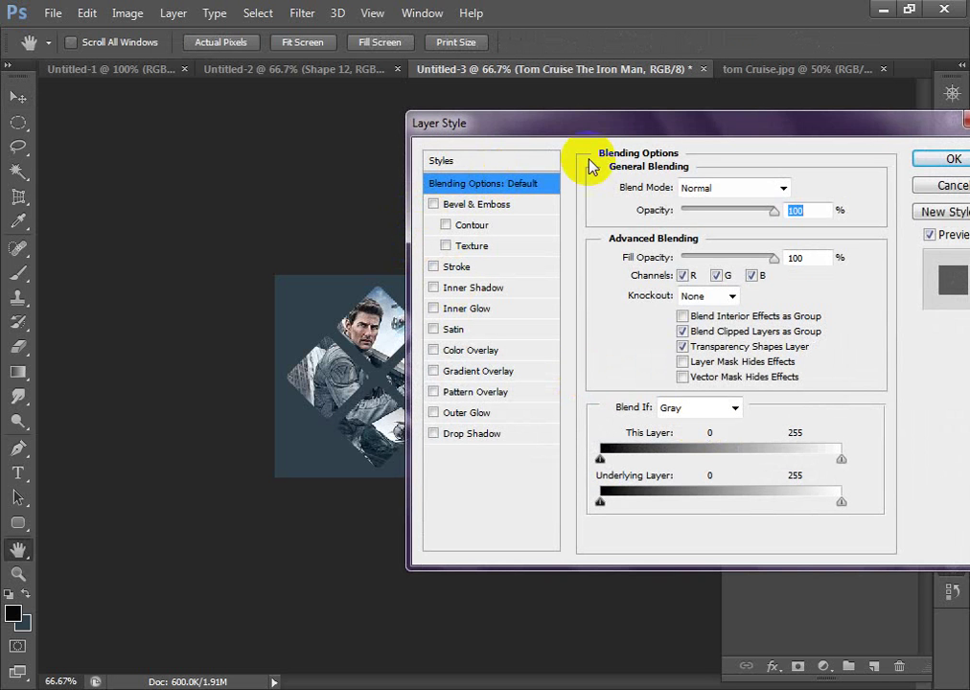
left_click_drag(497, 139, 574, 325)
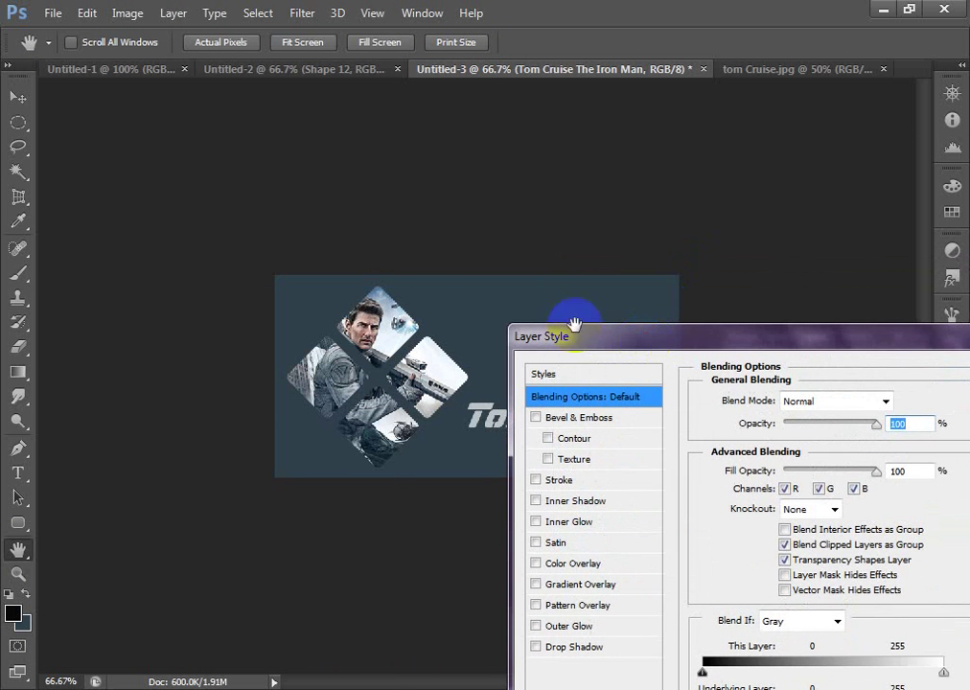
left_click(451, 332, "alt")
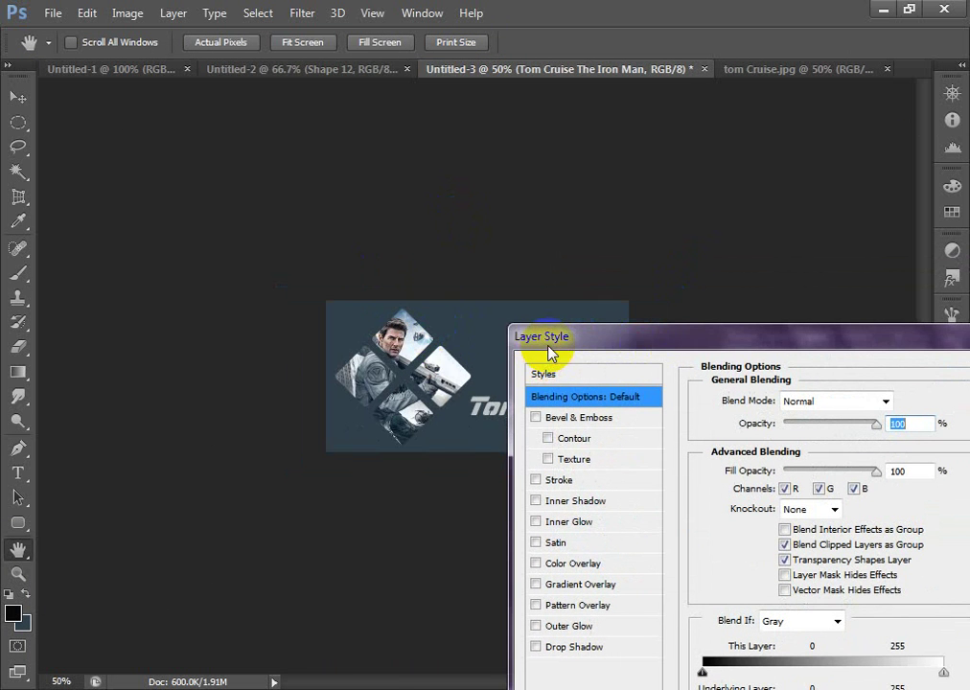
key("ctrl+minus")
left_click_drag(595, 332, 622, 131)
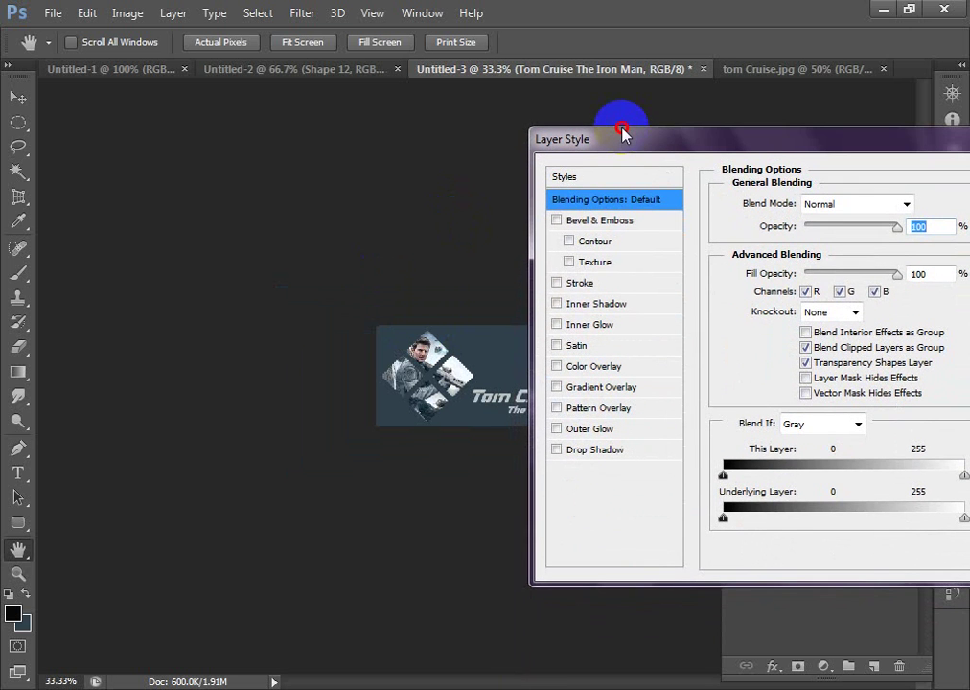
left_click(569, 283)
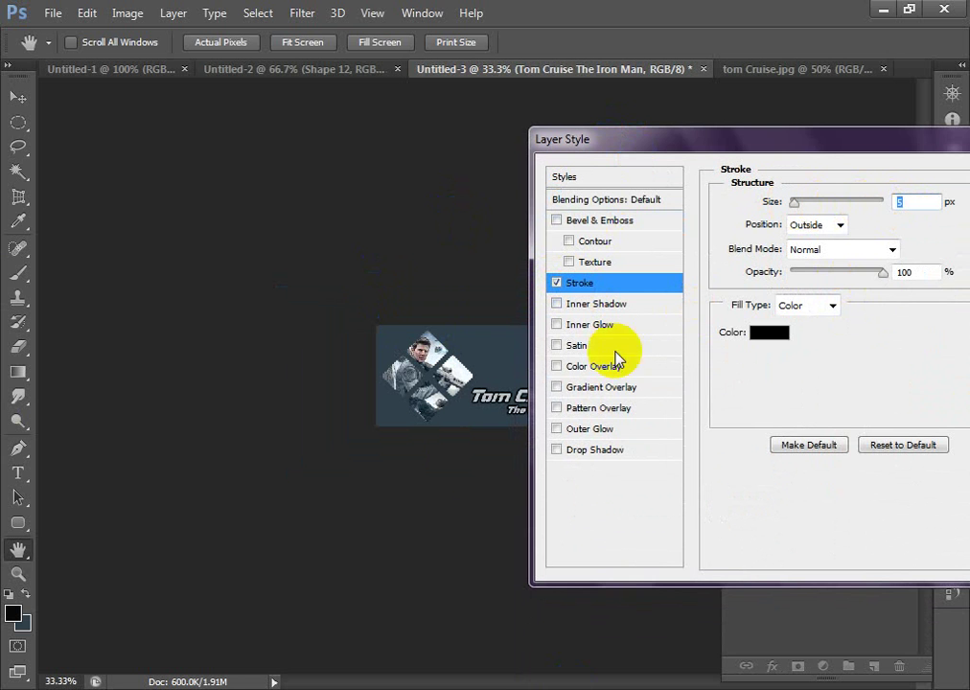
left_click_drag(837, 144, 660, 144)
left_click(892, 173)
Step: Add a Drop Shadow layer style to the title text layer, using Multiply blending in black at 75% opacity
left_click_drag(460, 351, 725, 528)
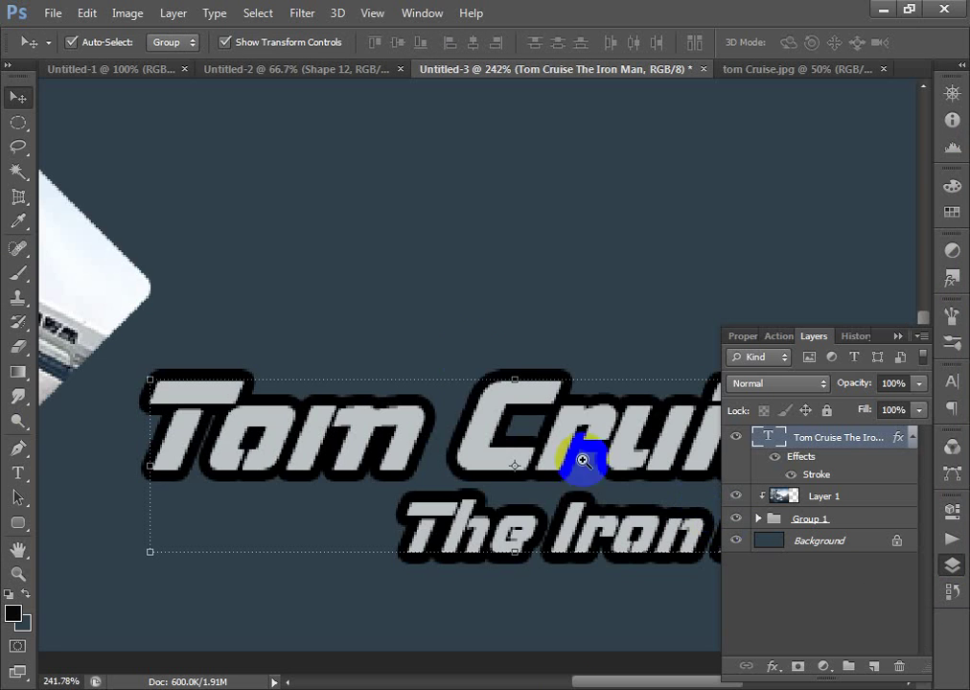
key("ctrl+1")
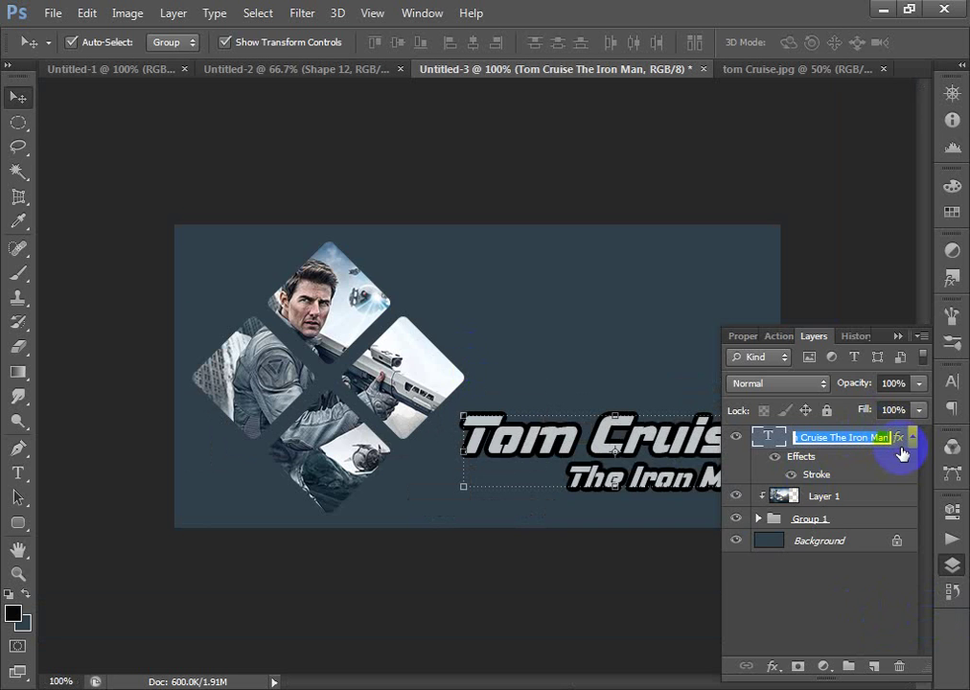
double_click(899, 441)
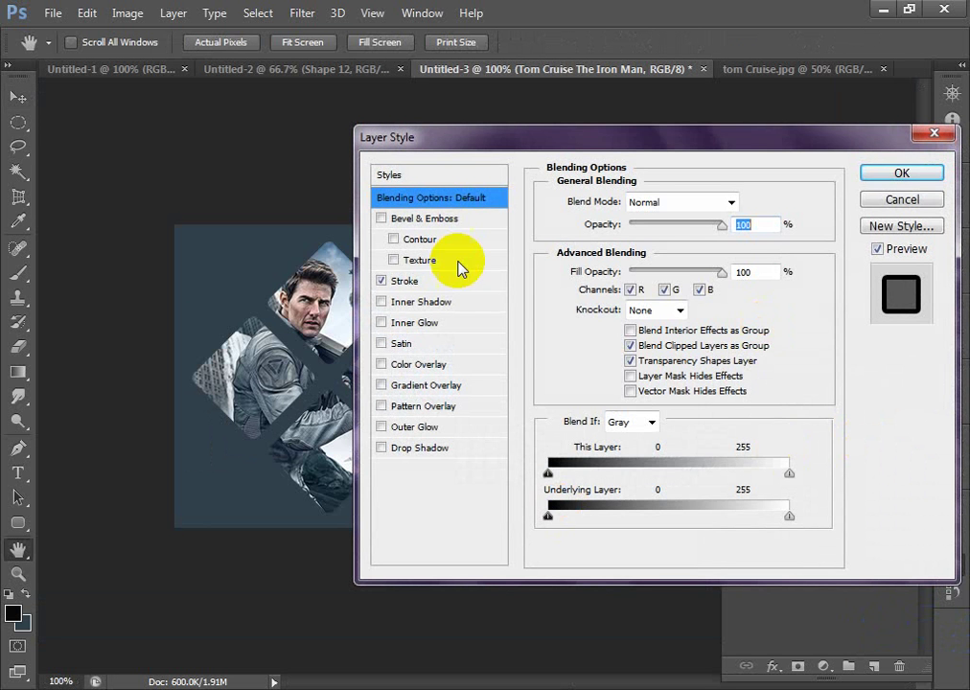
left_click(396, 455)
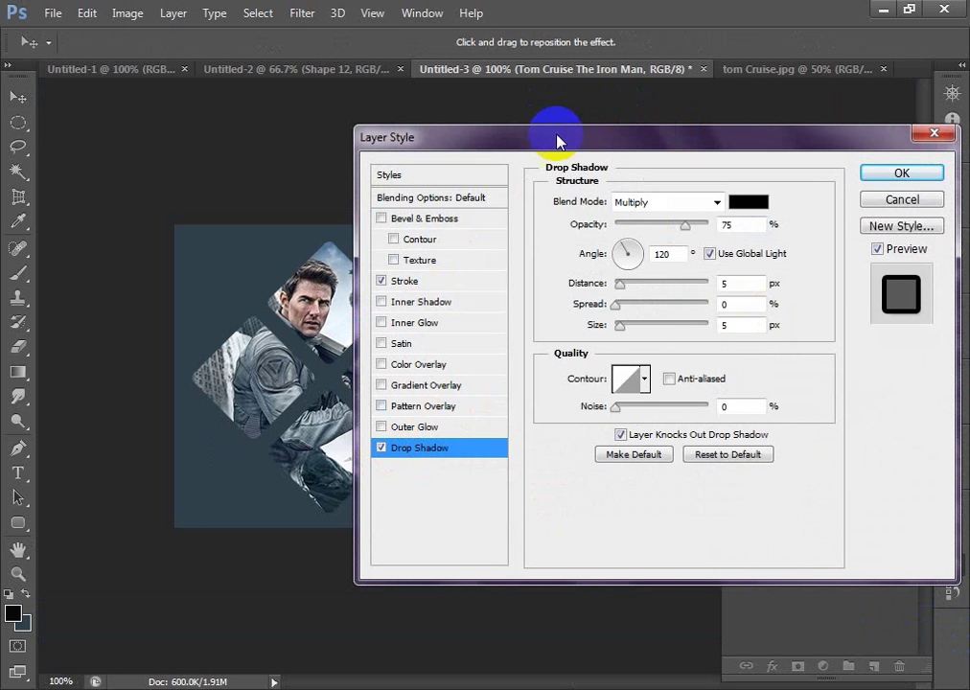
left_click_drag(559, 142, 433, 489)
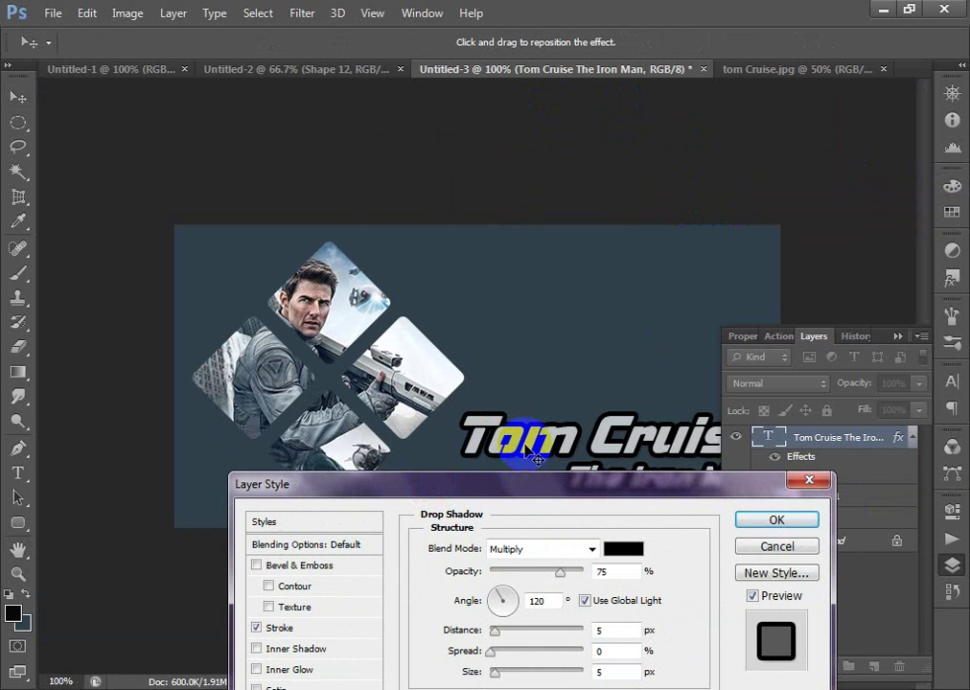
left_click_drag(578, 487, 964, 134)
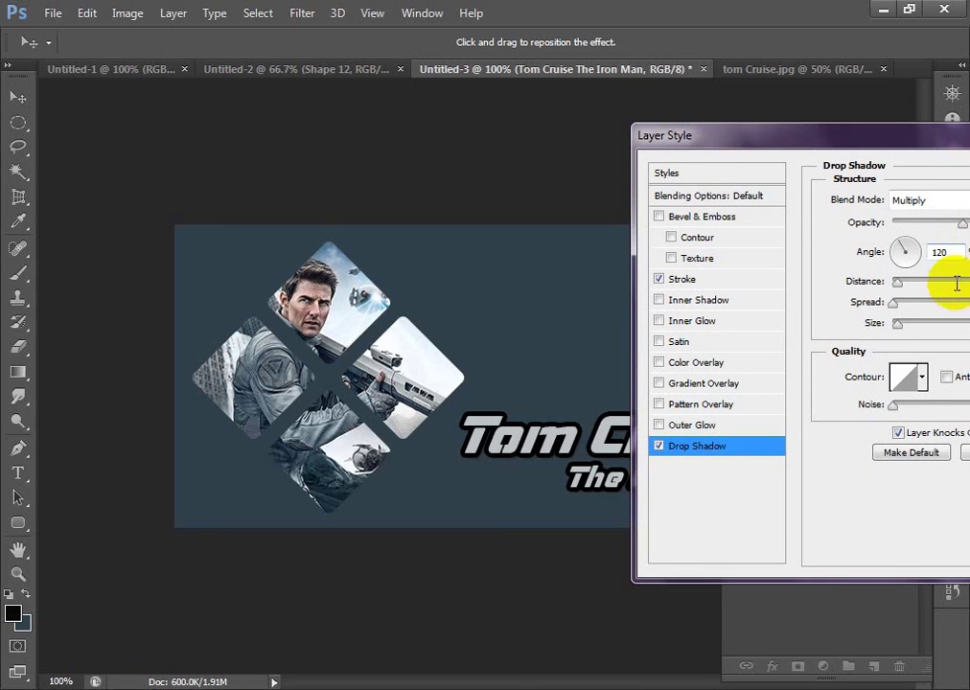
left_click_drag(813, 144, 520, 152)
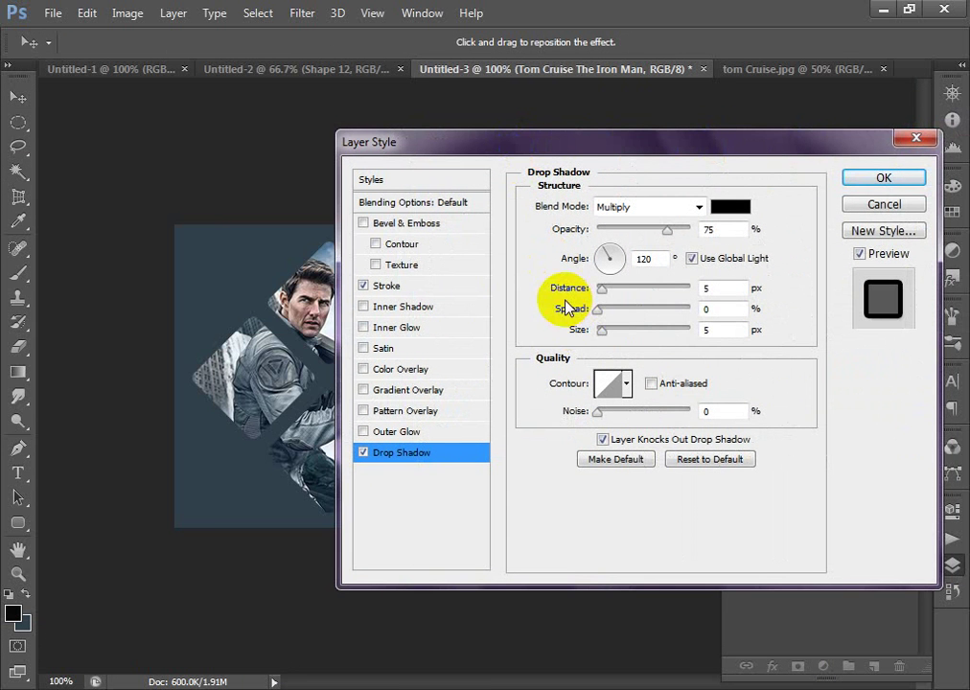
Step: Increase the title shadow's distance, spread and size for a larger, softer shadow beneath the lettering
left_click(604, 288)
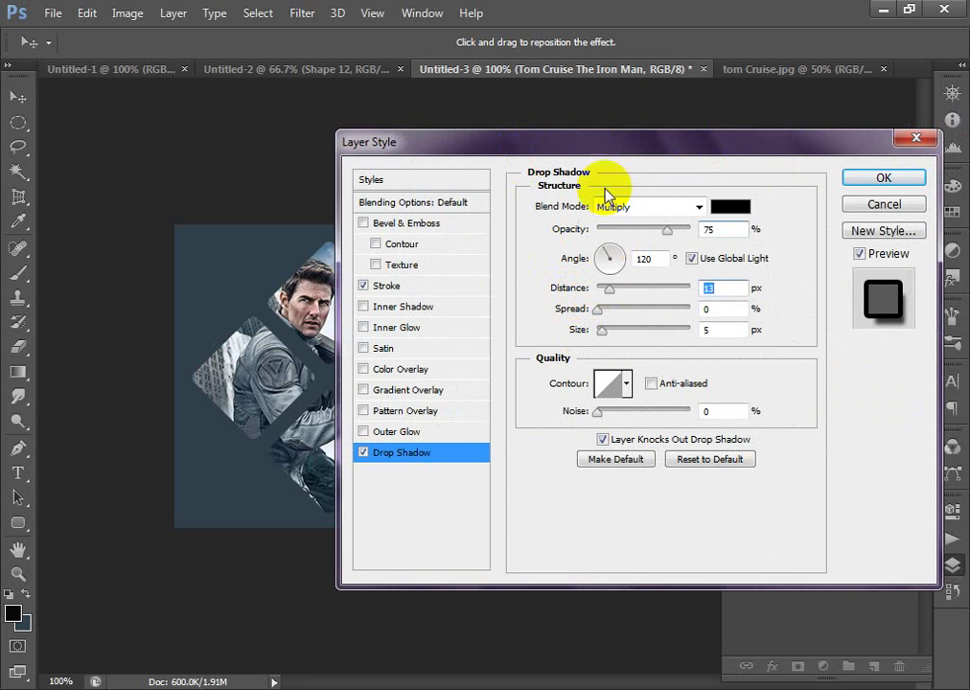
left_click_drag(643, 144, 905, 172)
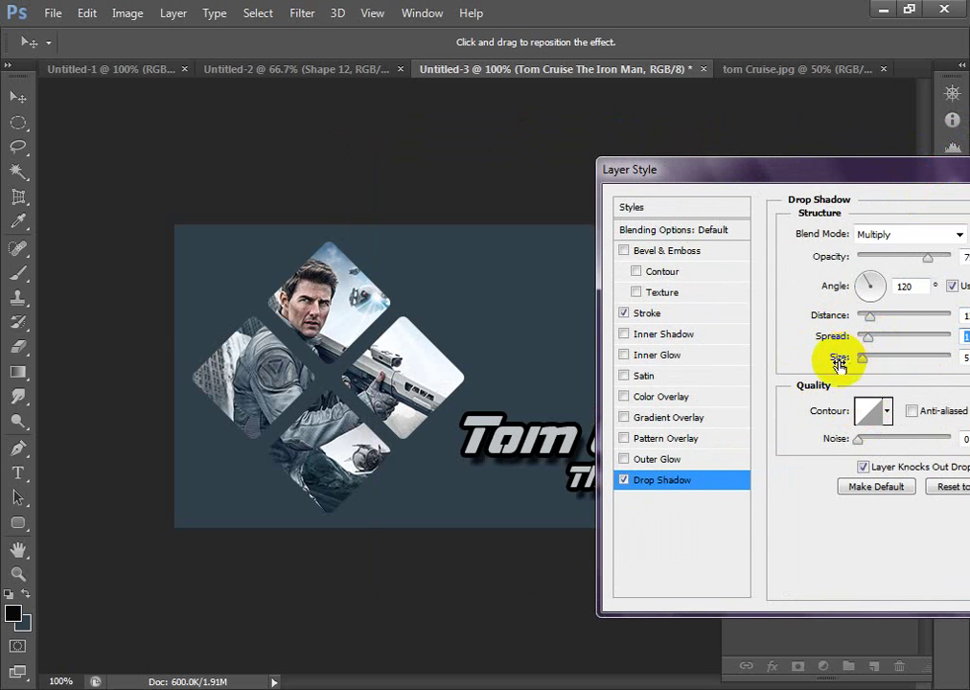
left_click_drag(867, 358, 872, 358)
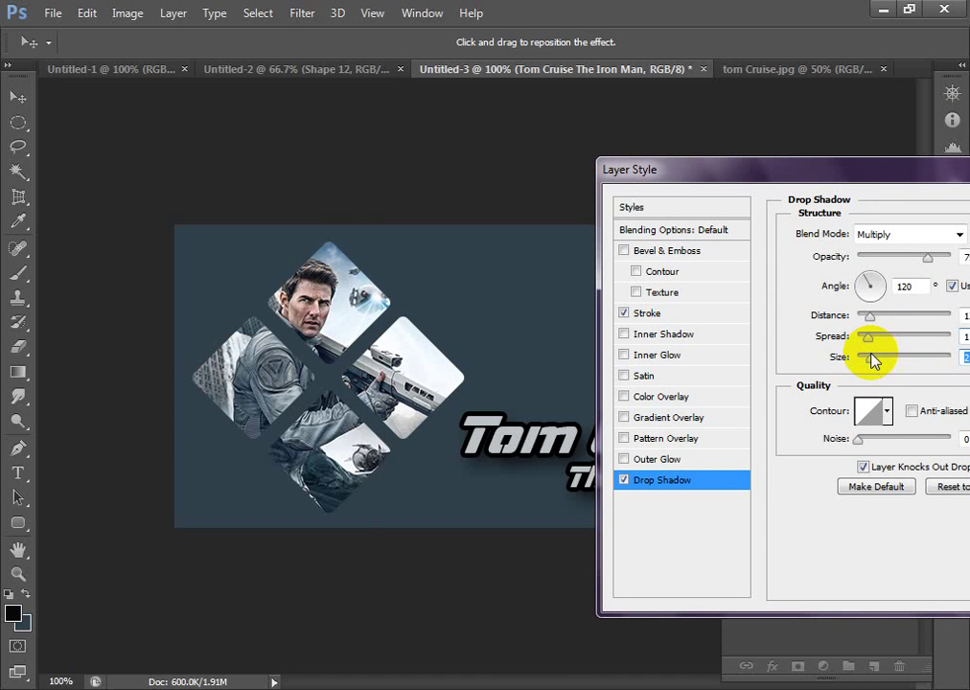
left_click_drag(877, 320, 875, 319)
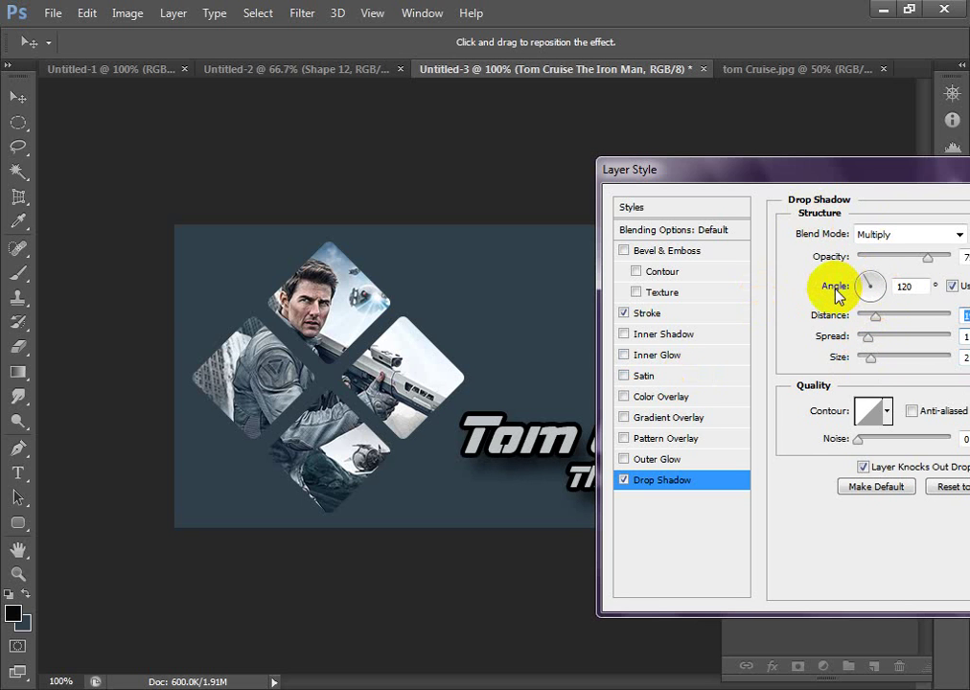
Step: Set the drop shadow's angle to 86° so it falls almost straight down, and apply the layer style
left_click_drag(872, 279, 872, 287)
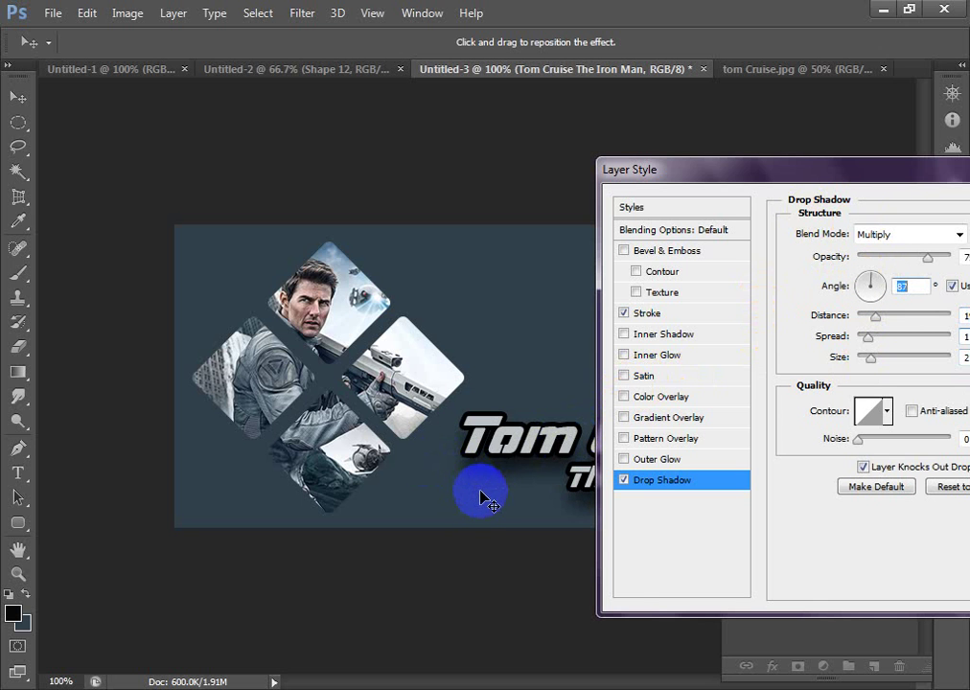
left_click_drag(482, 496, 487, 503)
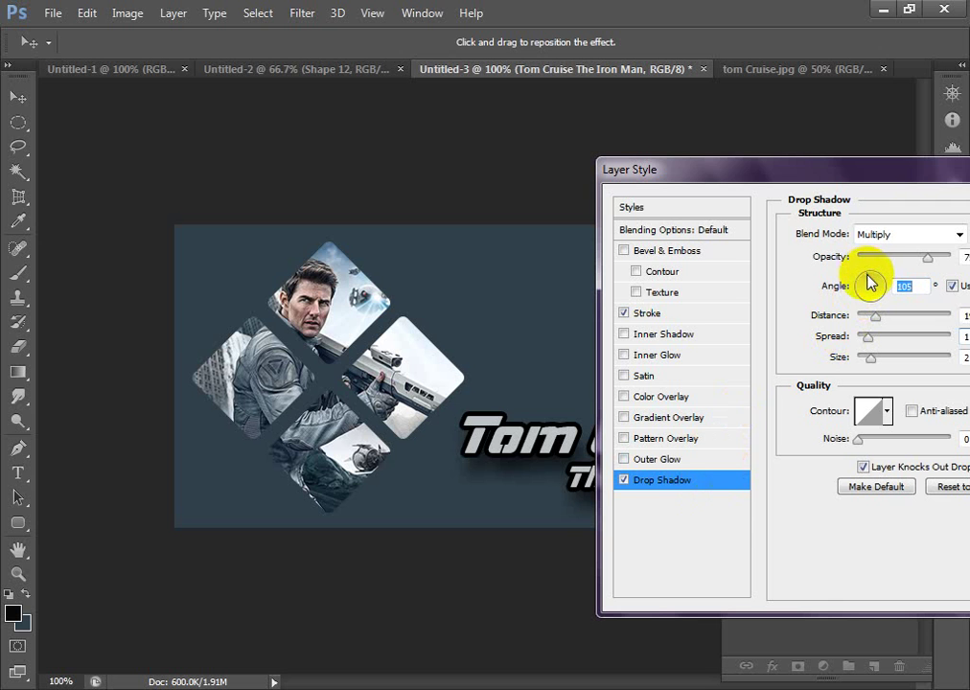
left_click_drag(871, 280, 875, 282)
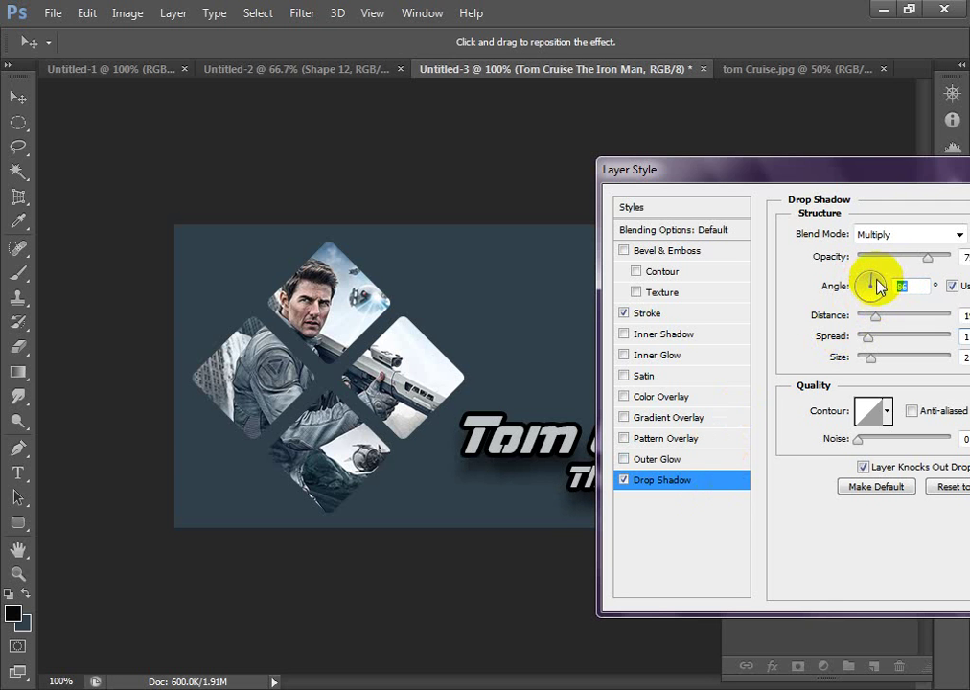
left_click_drag(851, 167, 540, 146)
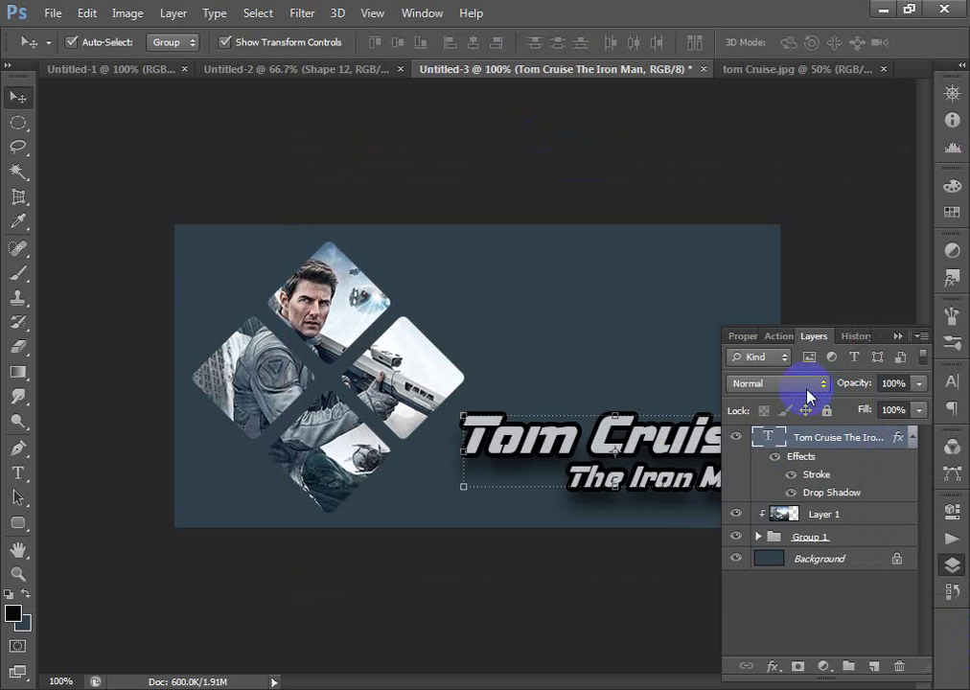
Step: Move the styled title up to the vertical middle of the cover, between the diamonds and the cover's right edge
key("ctrl+minus")
key("ctrl+minus")
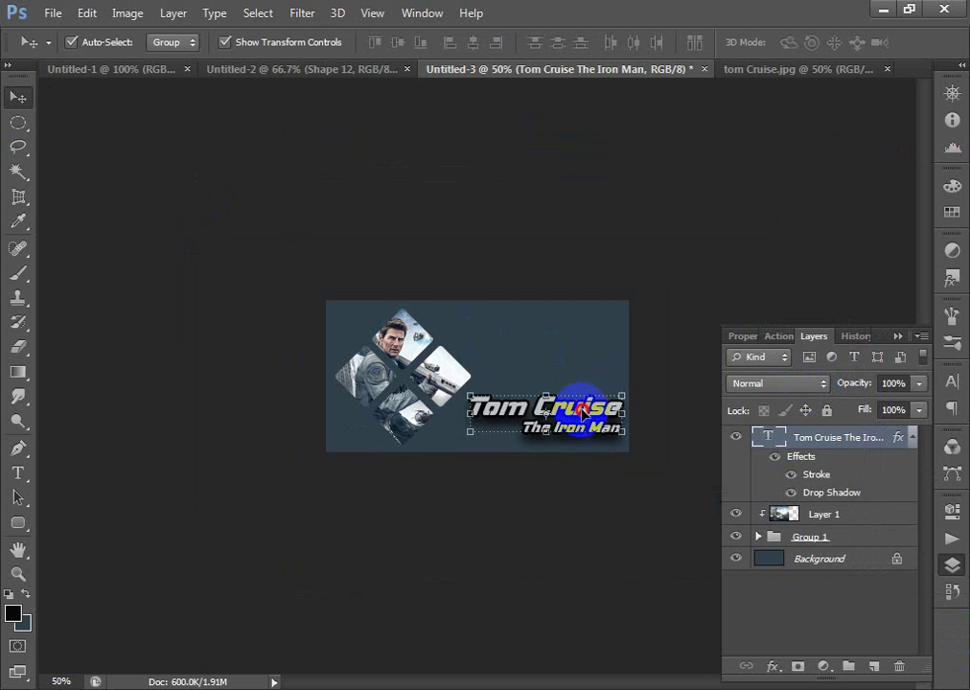
left_click_drag(583, 413, 606, 417)
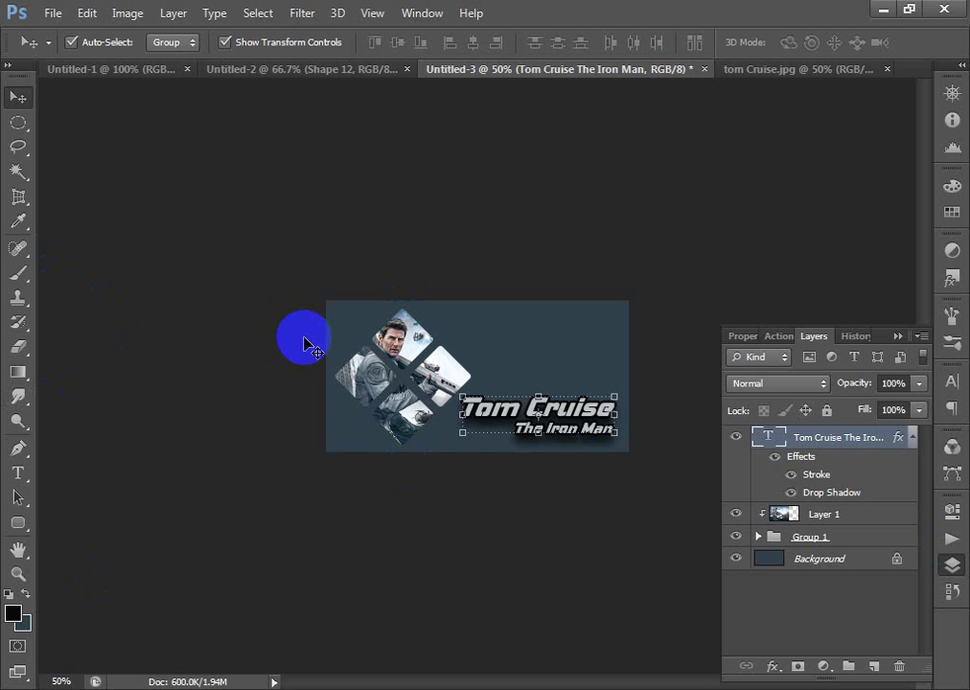
key("ctrl+plus")
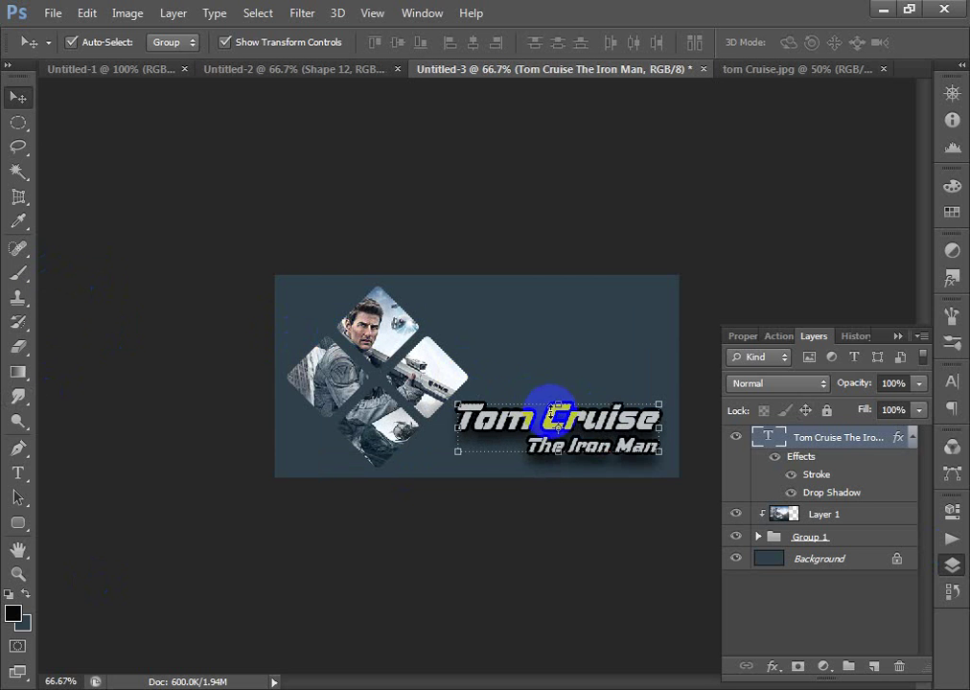
left_click_drag(607, 420, 615, 356)
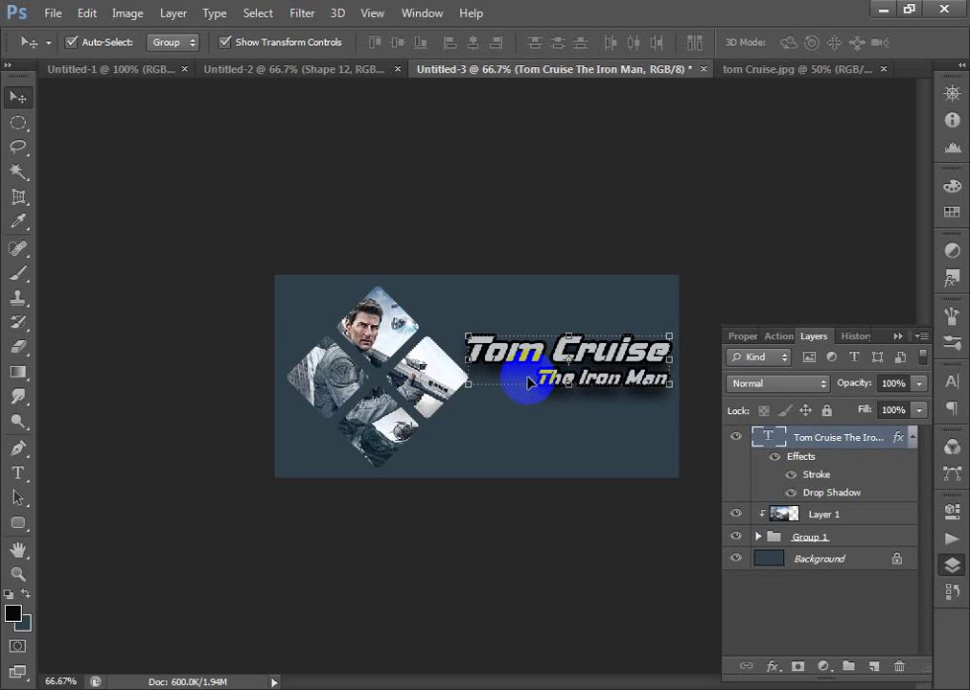
left_click(419, 330)
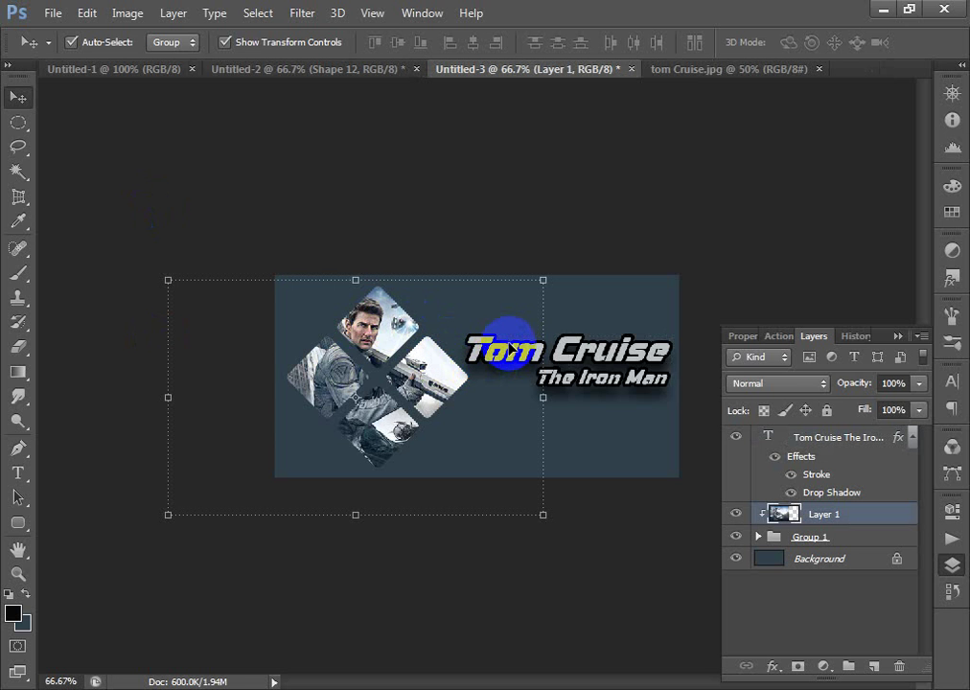
left_click(19, 472)
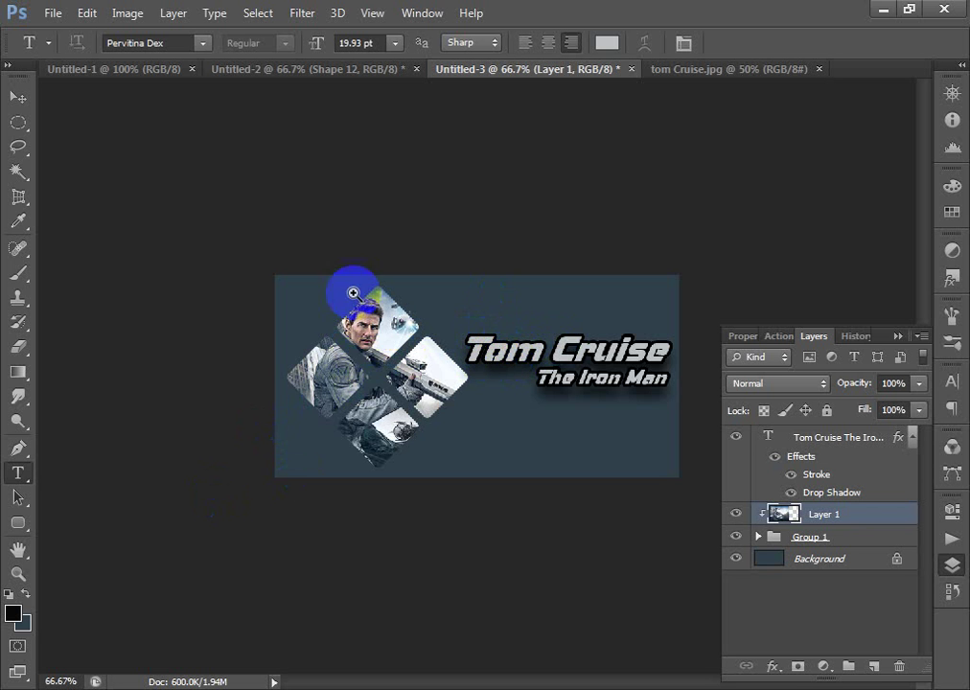
left_click_drag(263, 250, 705, 558)
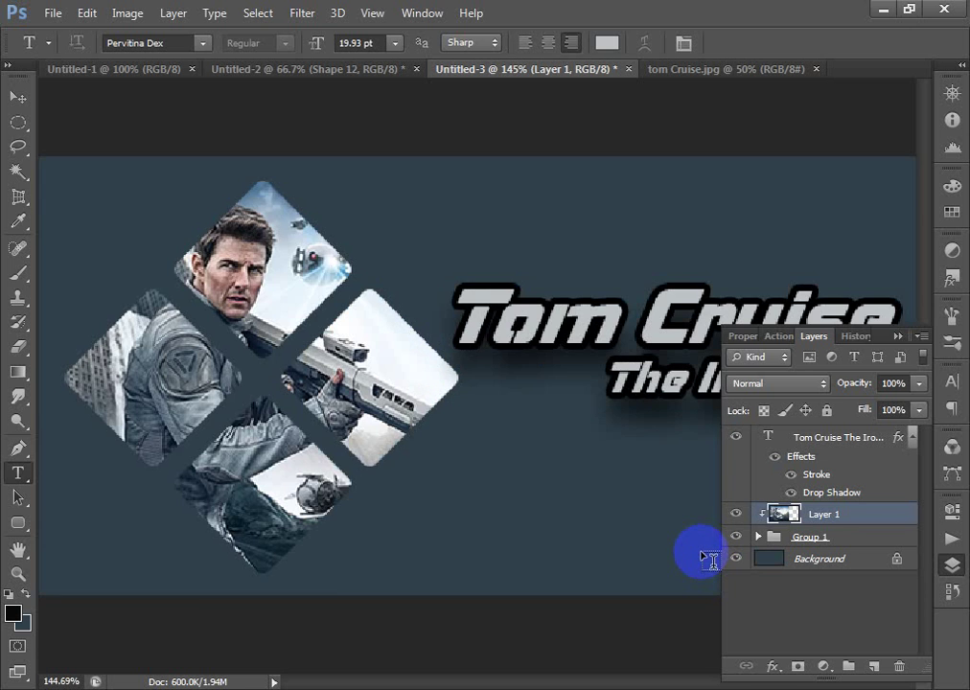
key("ctrl+0")
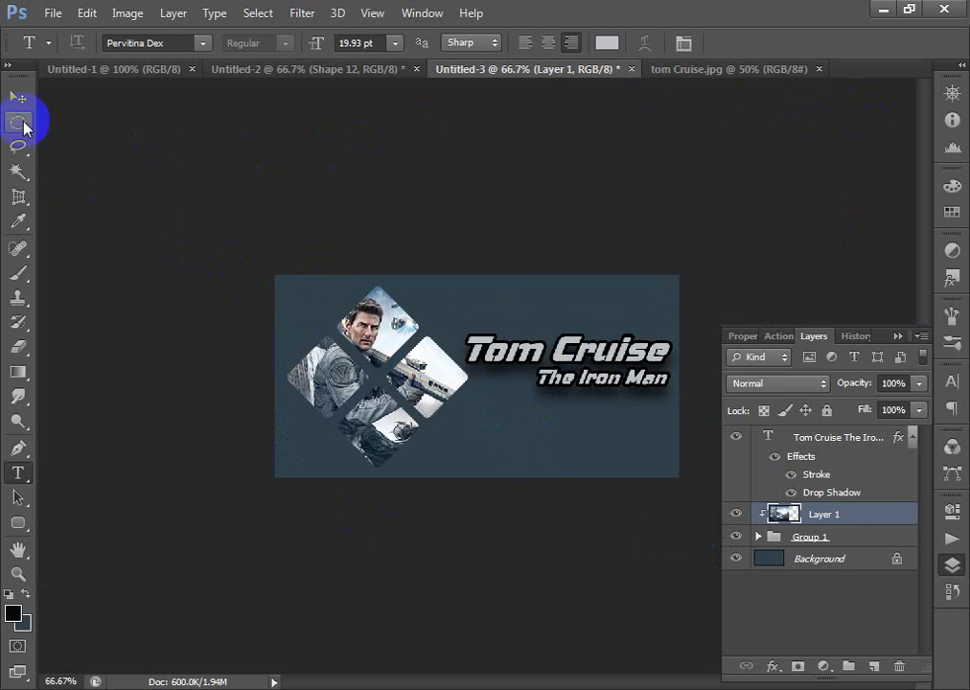
Step: Start saving the document in My Pictures under the file name "Cover Photo"
left_click(53, 13)
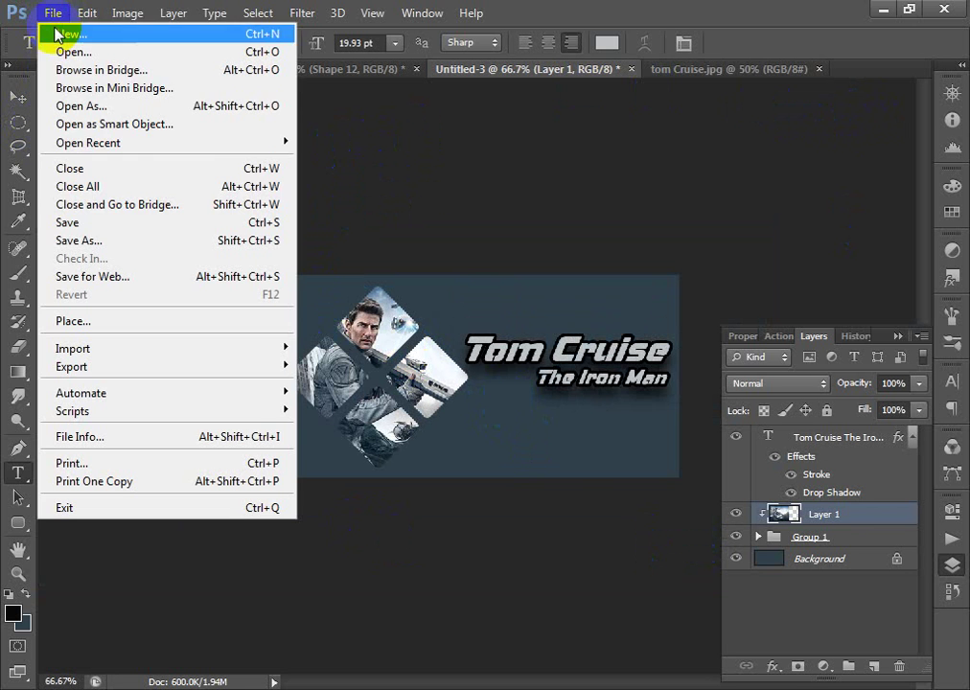
left_click(110, 228)
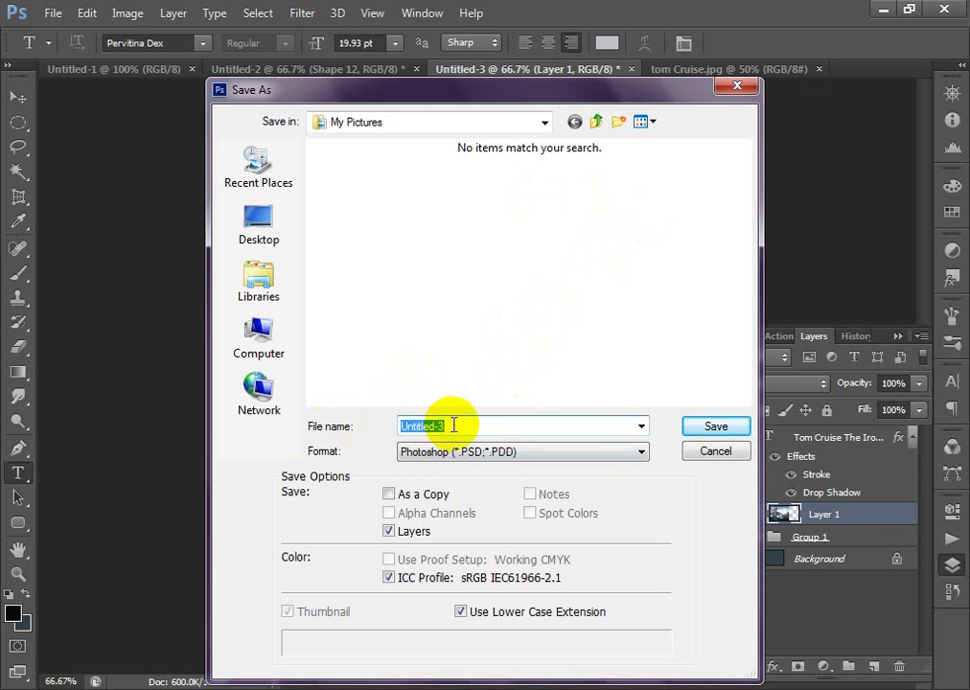
left_click(403, 427)
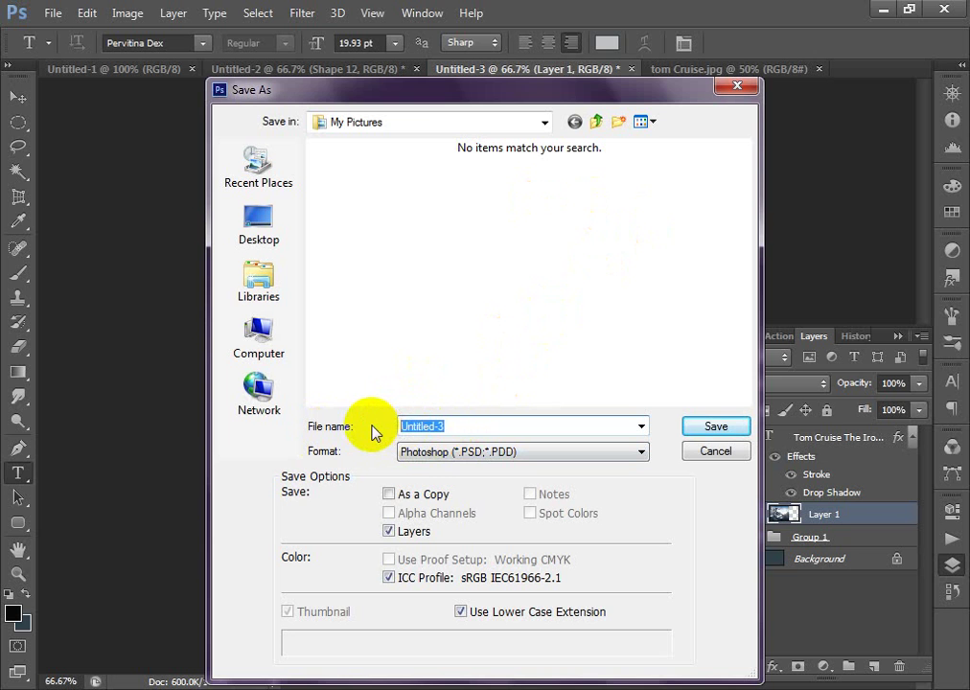
type("To")
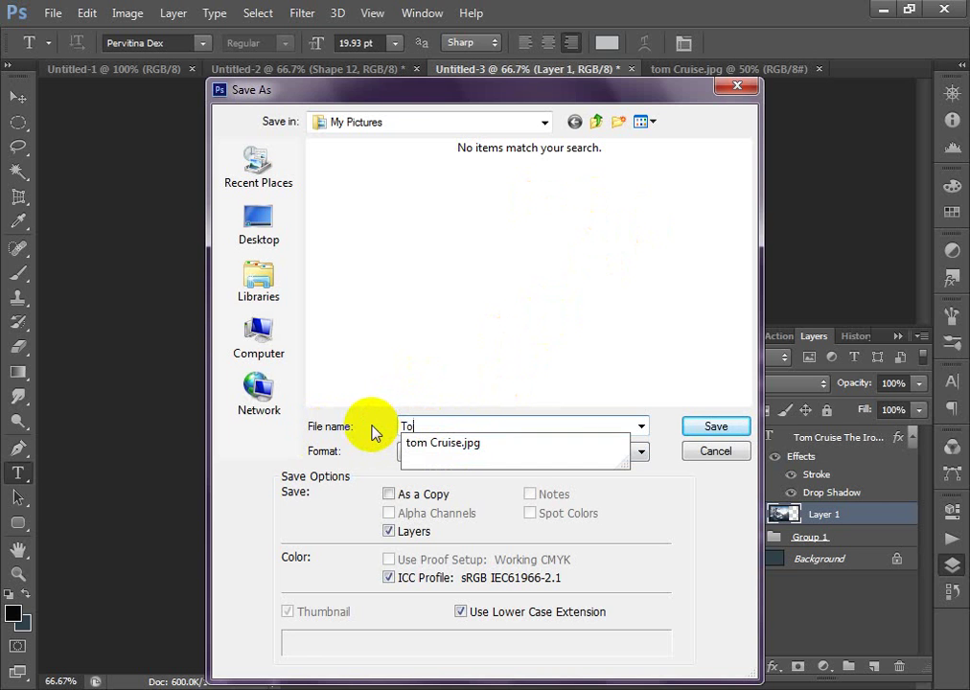
key("BackSpace")
key("BackSpace")
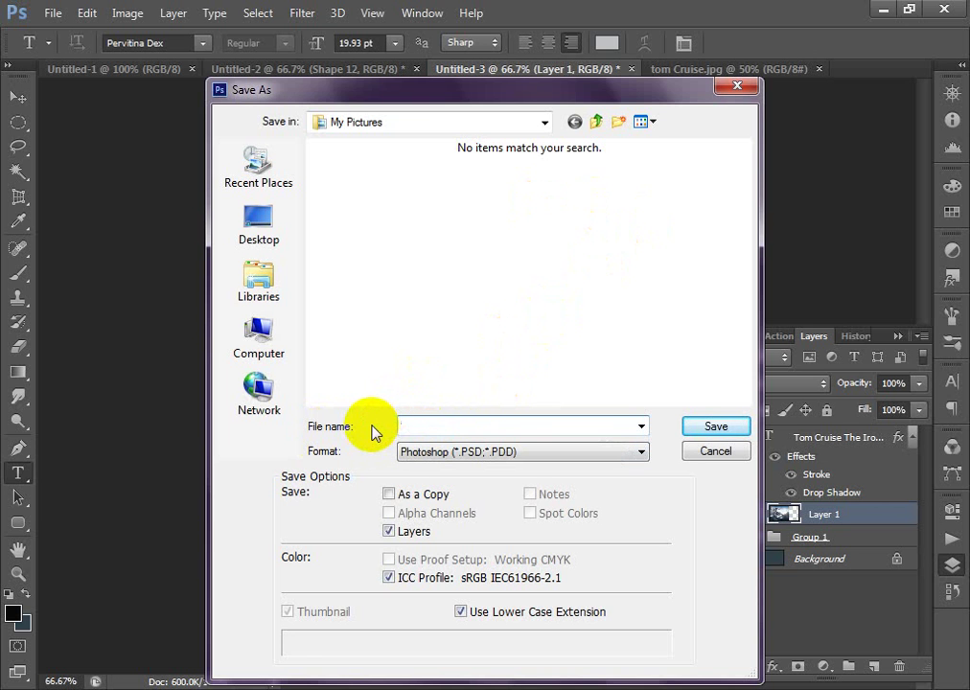
type("Cover Photo")
Step: Choose the JPEG format and save the copy at Maximum quality 12 with the Baseline ("Standard") option
left_click(444, 452)
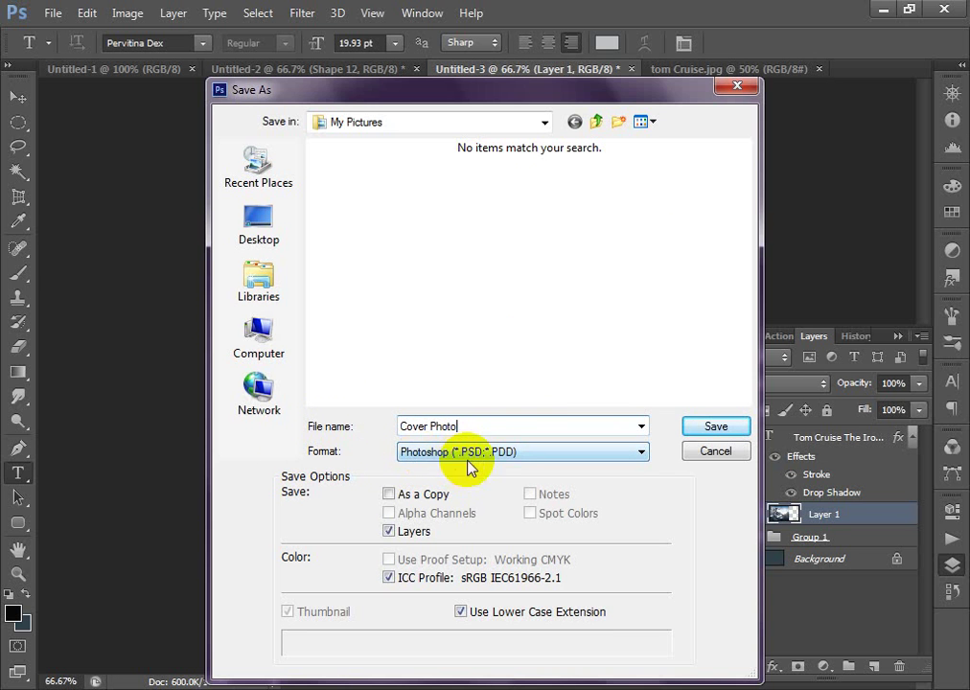
left_click(518, 453)
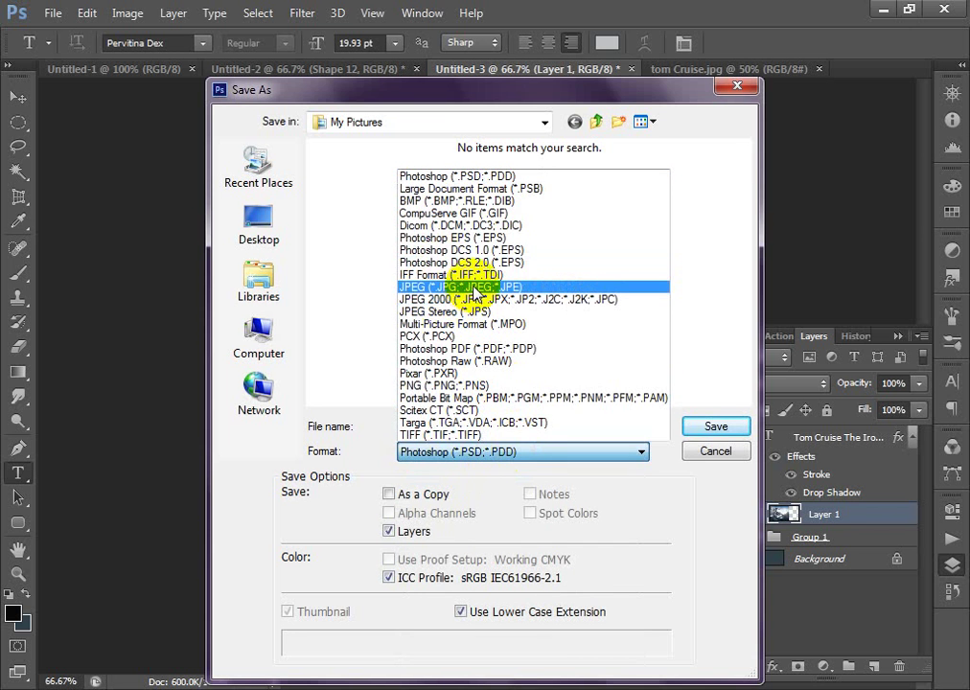
left_click(473, 286)
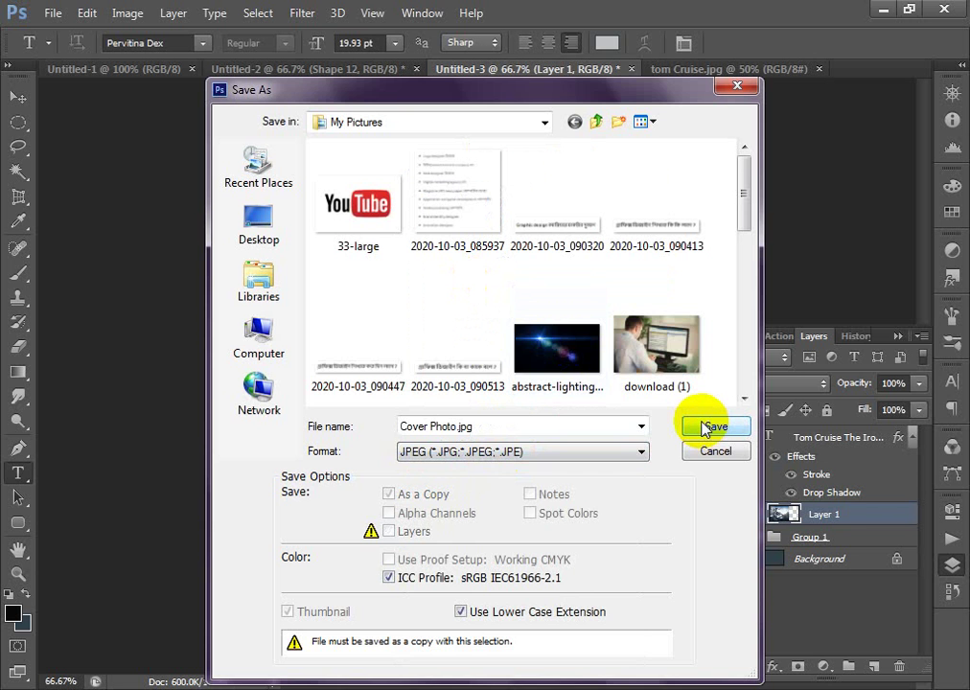
left_click(707, 428)
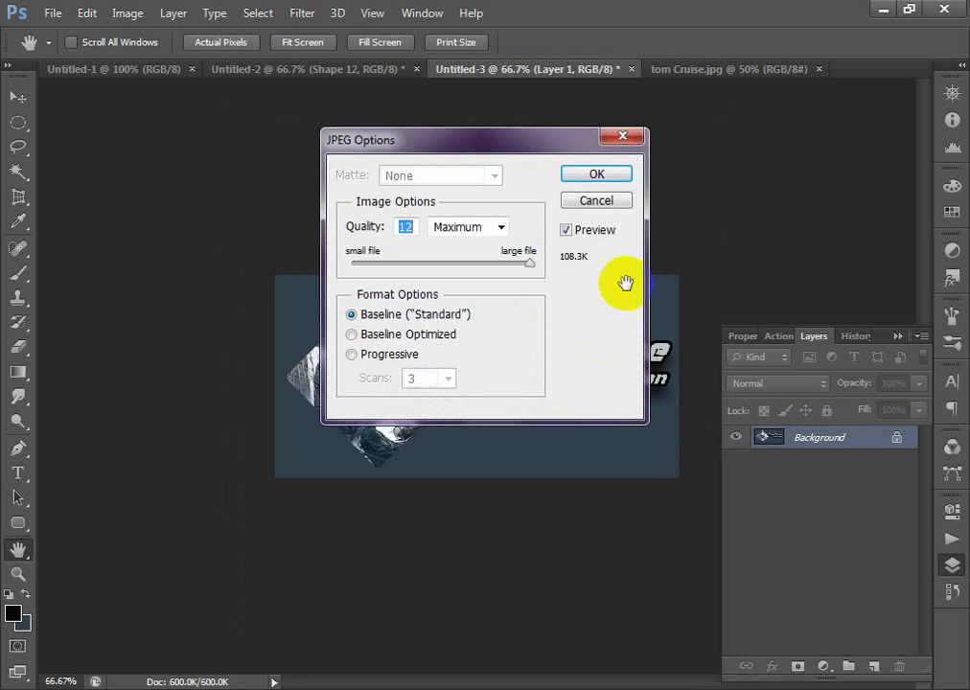
left_click(591, 177)
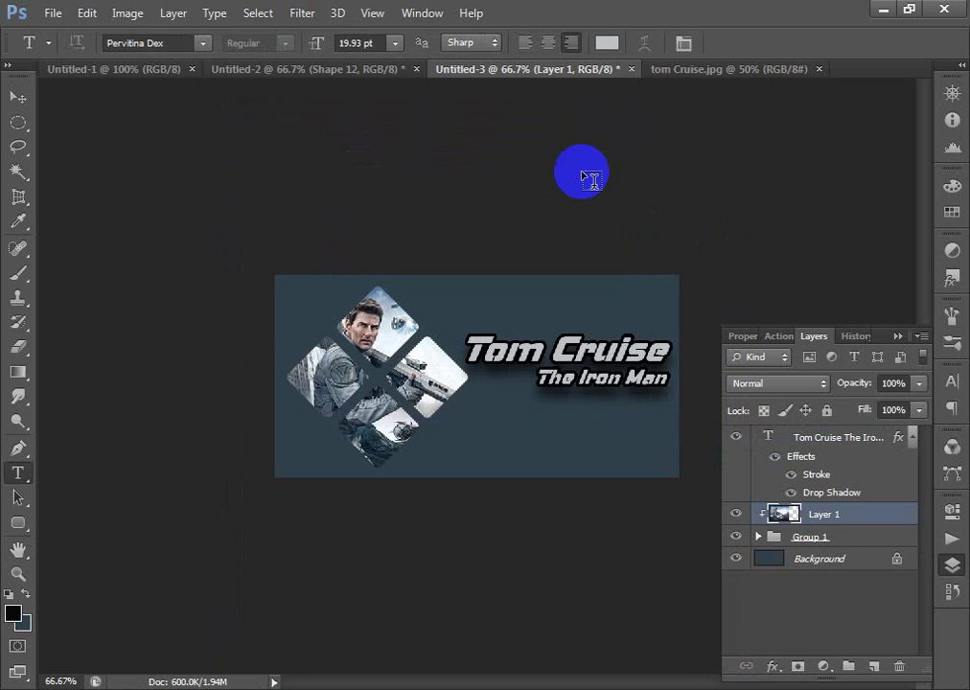
Step: Switch to Windows Explorer, open the saved Cover Photo image from the Pictures library to check it, and dismiss the hard disk dialog
mouse_move(76, 676)
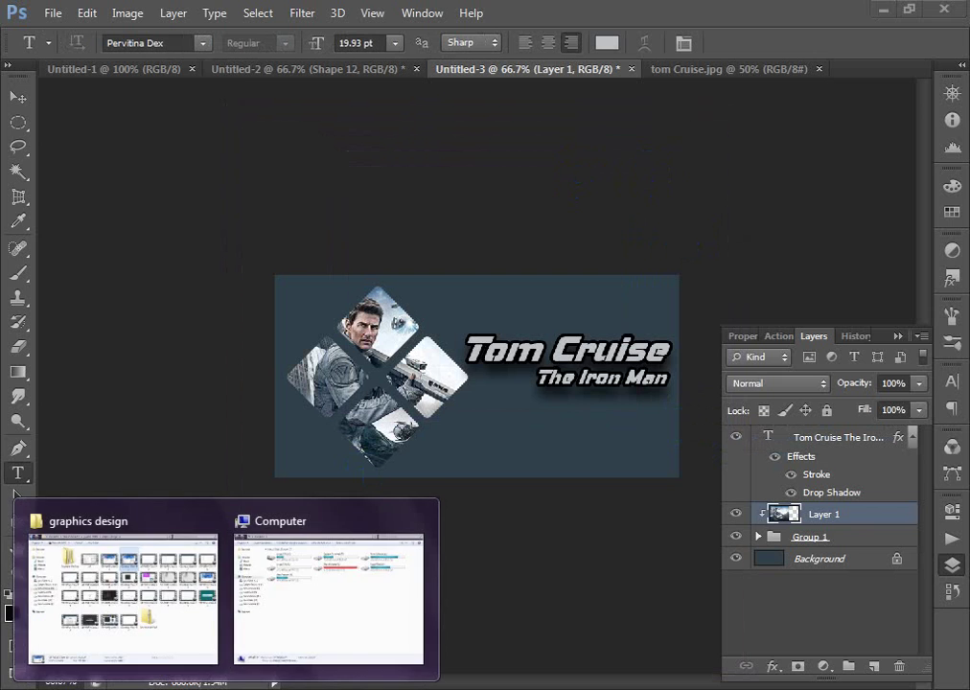
left_click(115, 578)
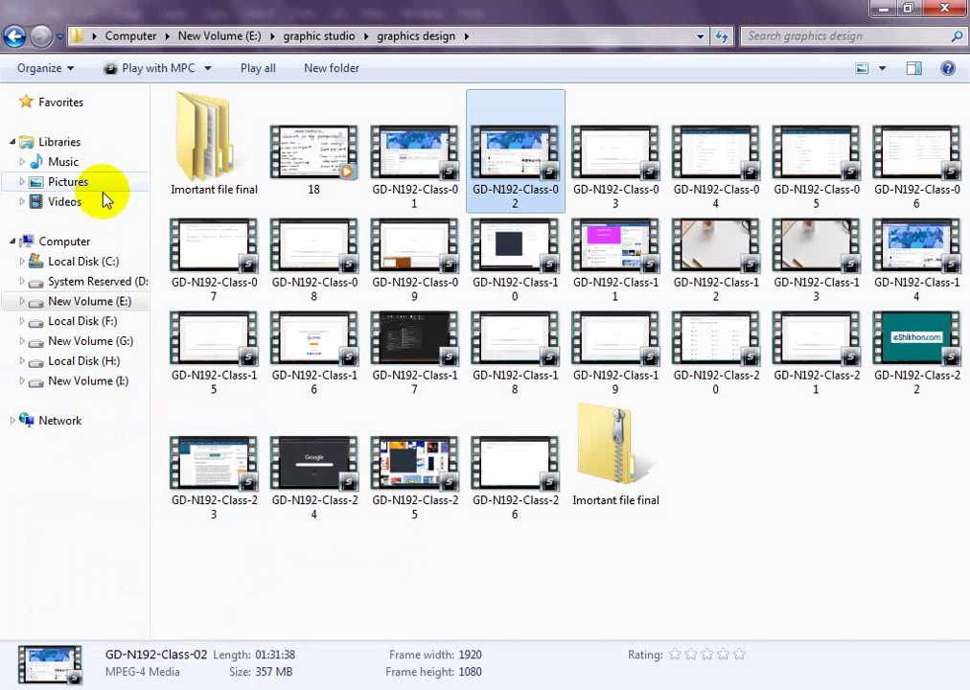
left_click(58, 182)
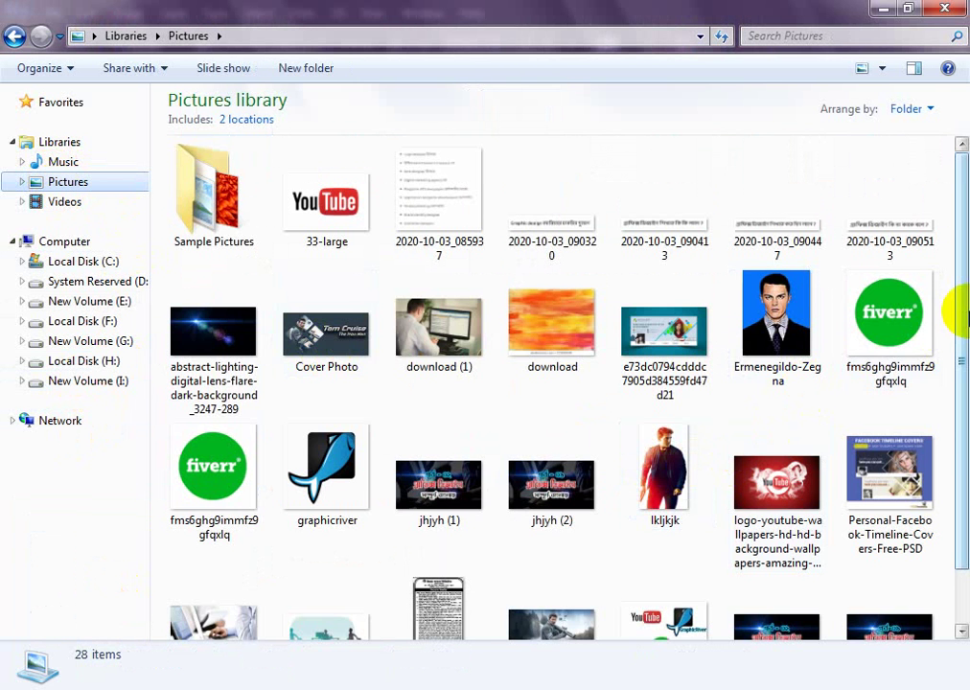
left_click_drag(953, 310, 956, 547)
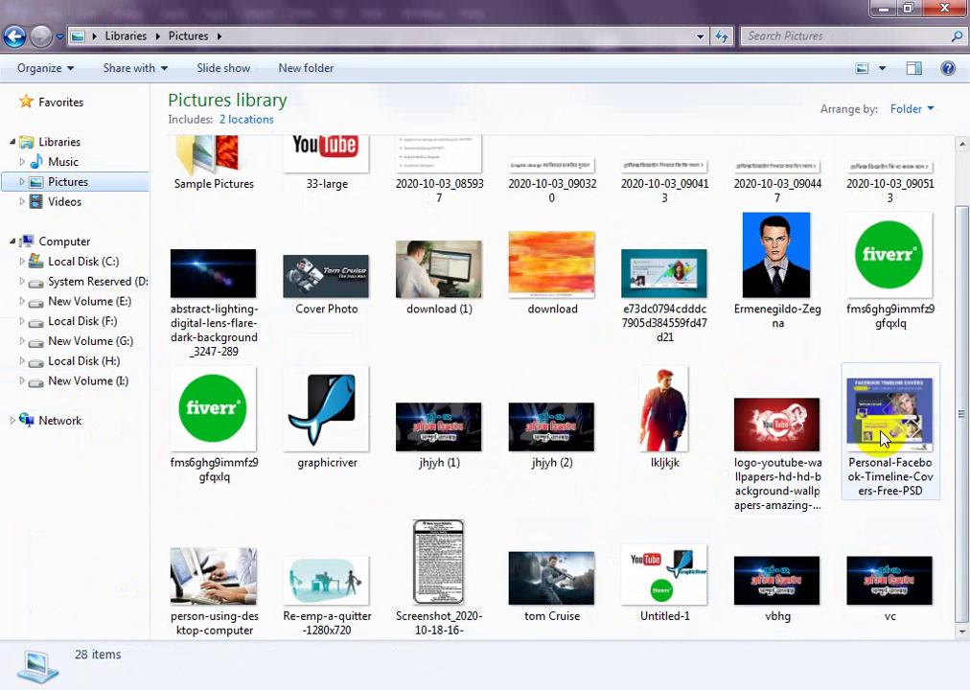
scroll(963, 430, "up", 2)
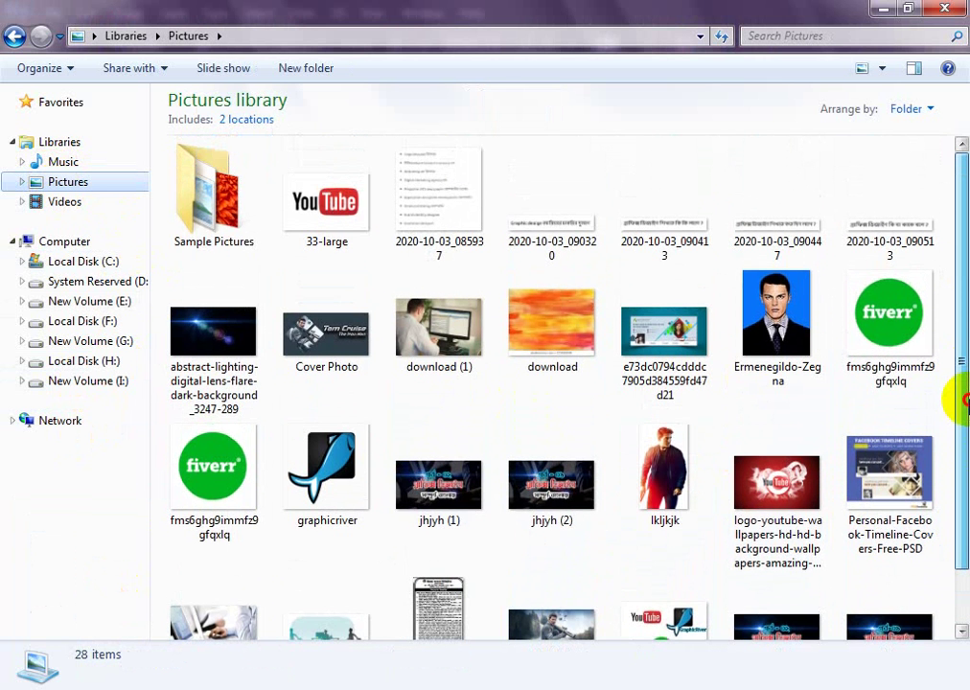
double_click(287, 369)
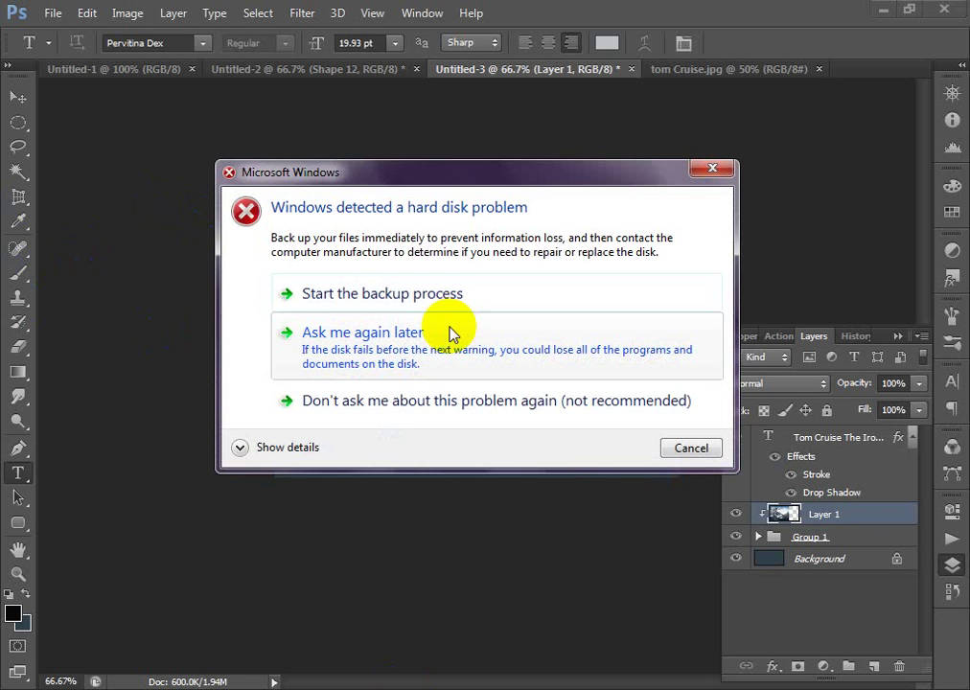
left_click(697, 450)
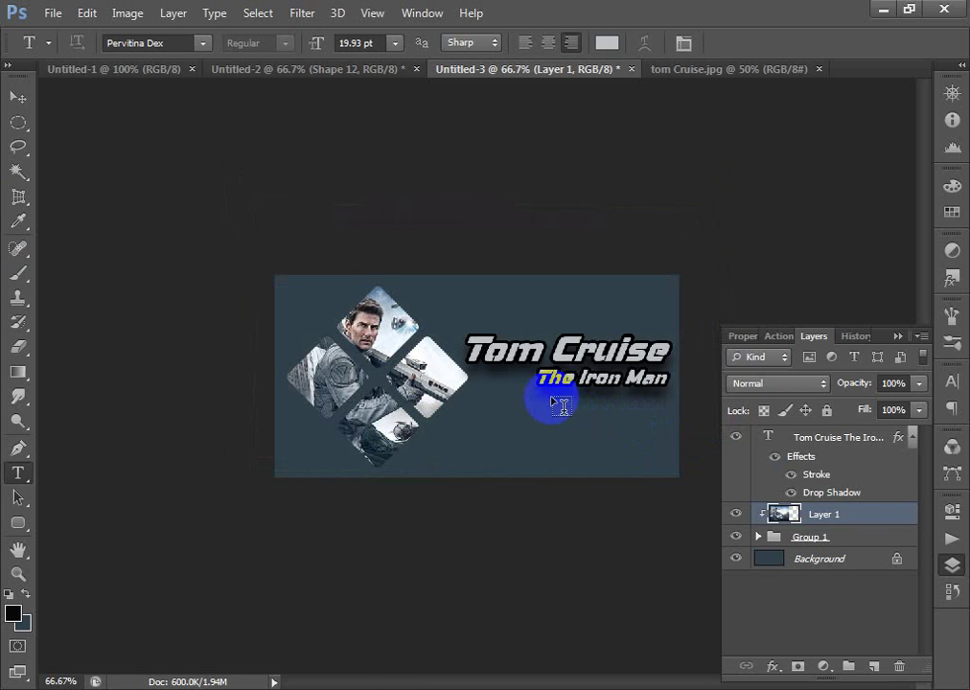